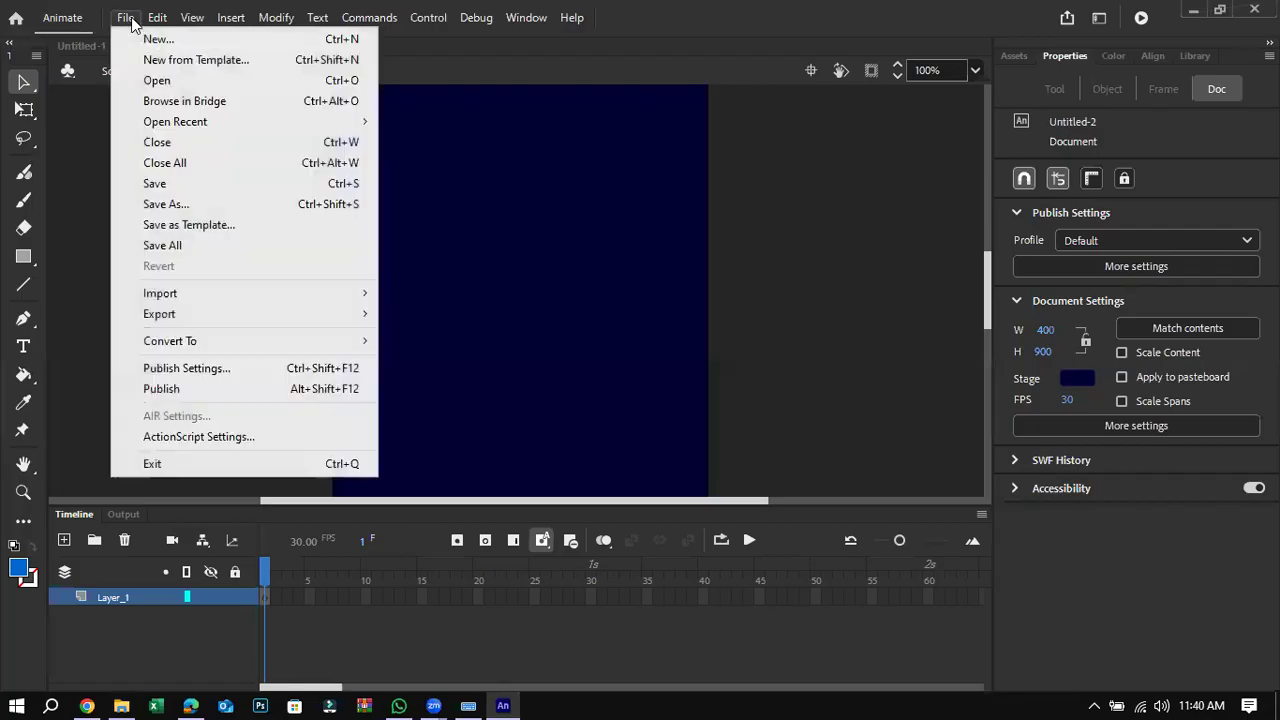
Step: Import the Stars graphic from the Confidential Source Files folder onto the stage
mouse_move(289, 292)
click(398, 293)
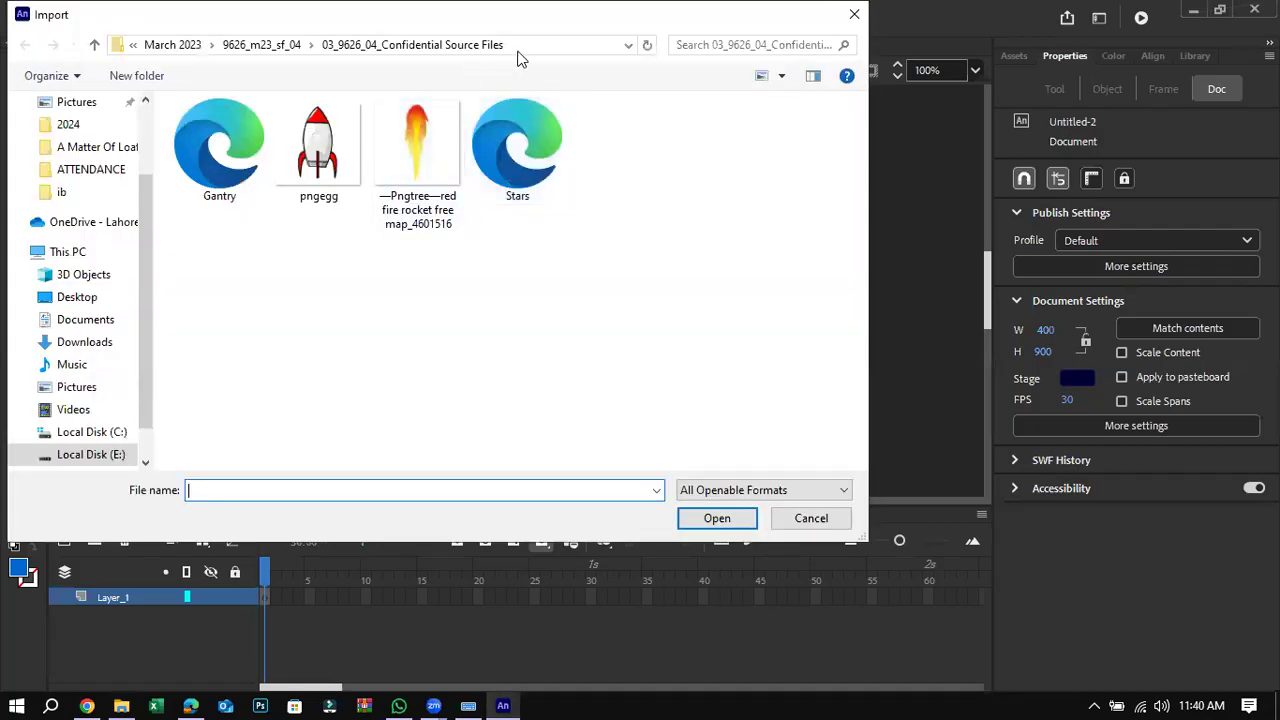
click(535, 45)
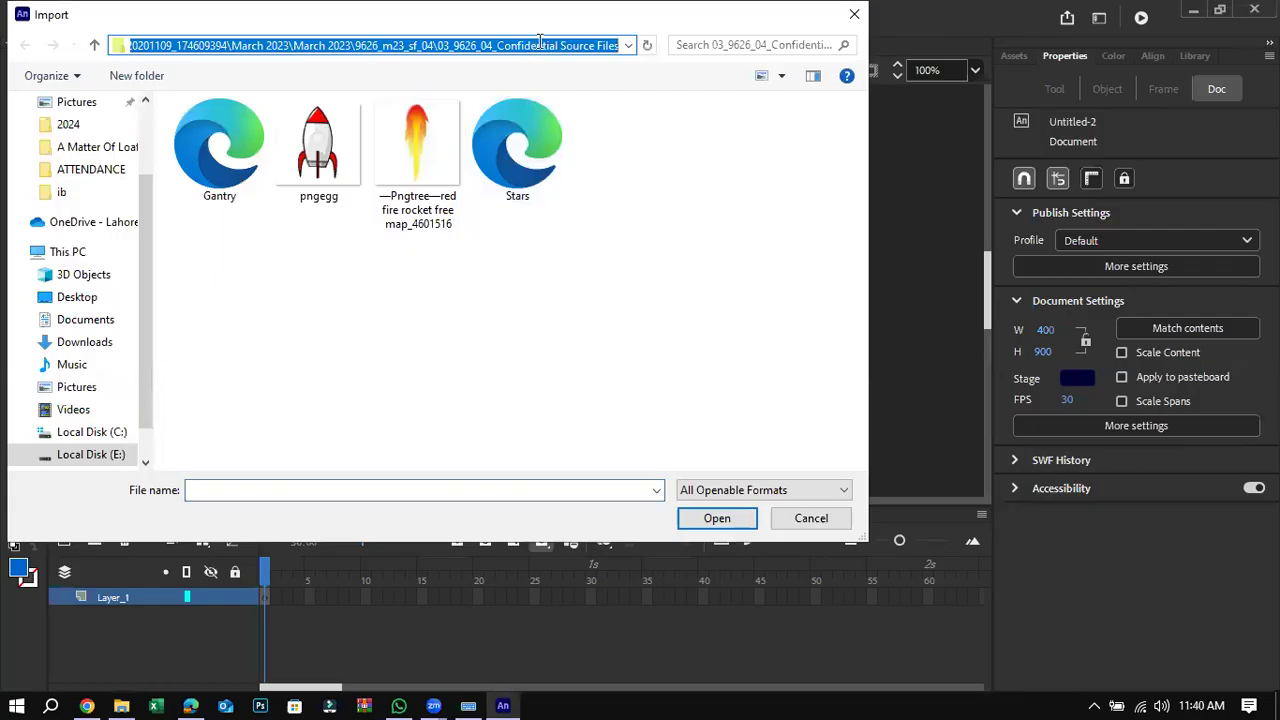
click(504, 281)
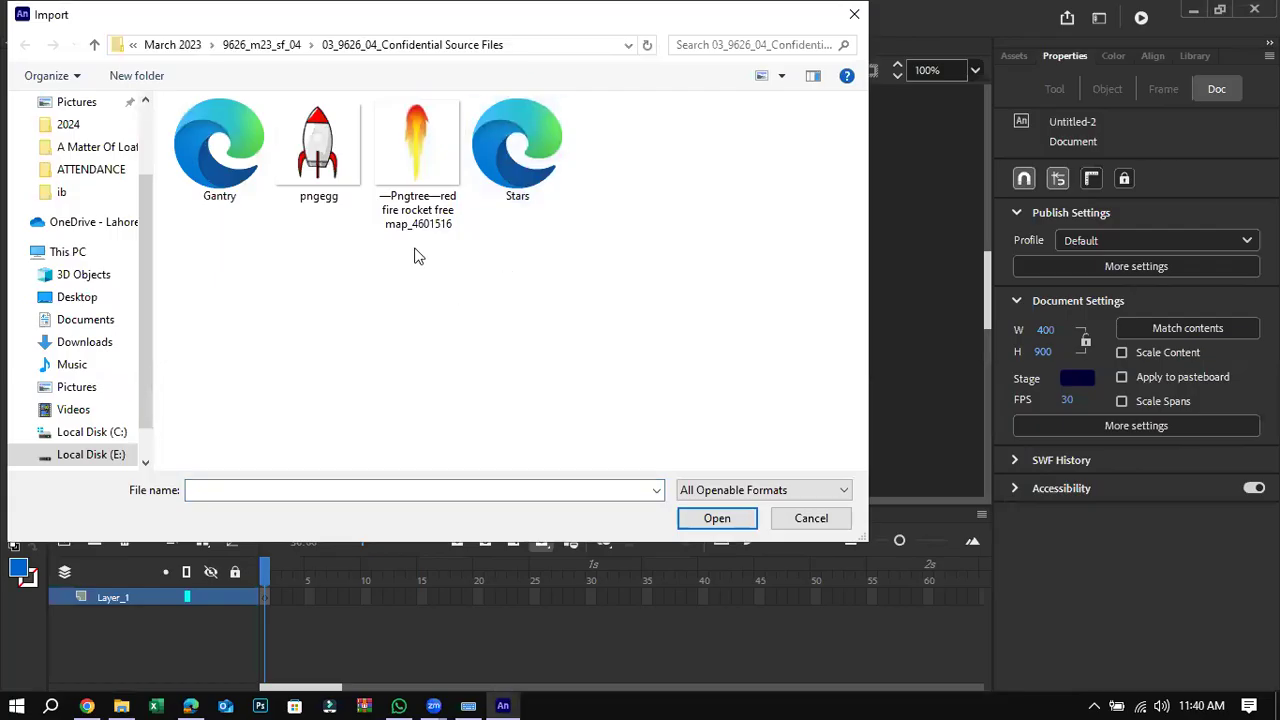
double_click(502, 190)
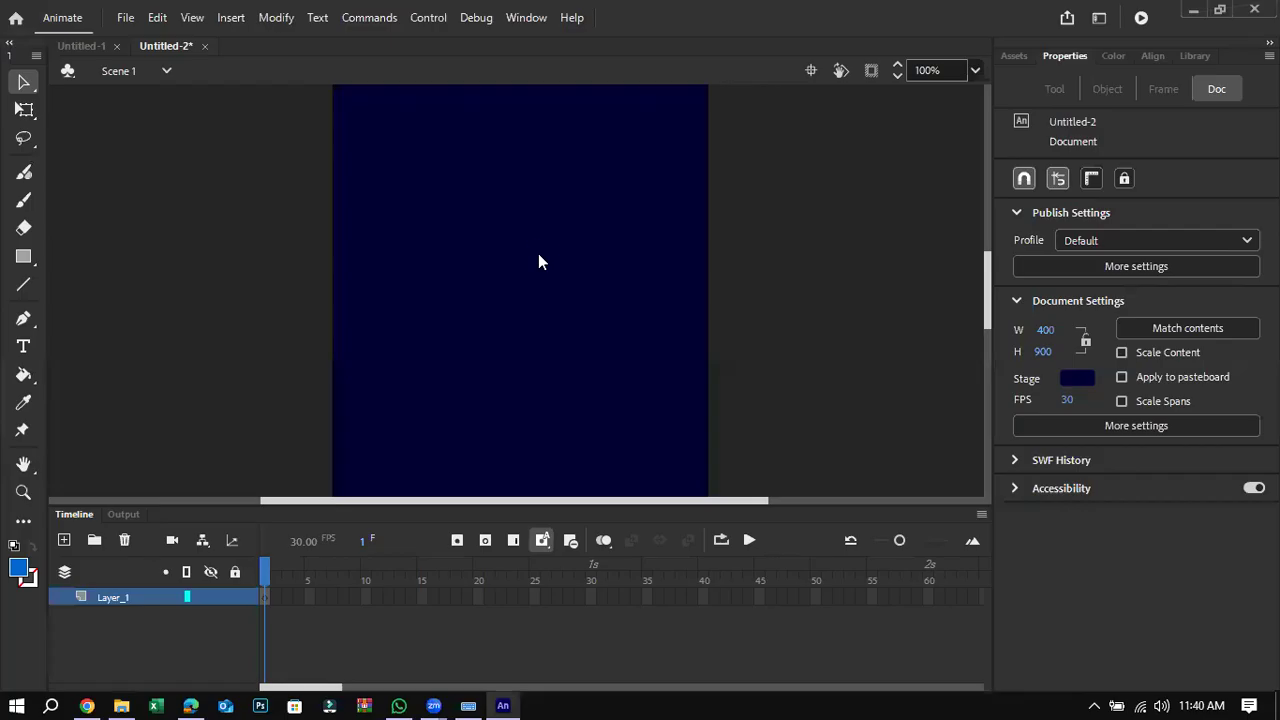
click(746, 425)
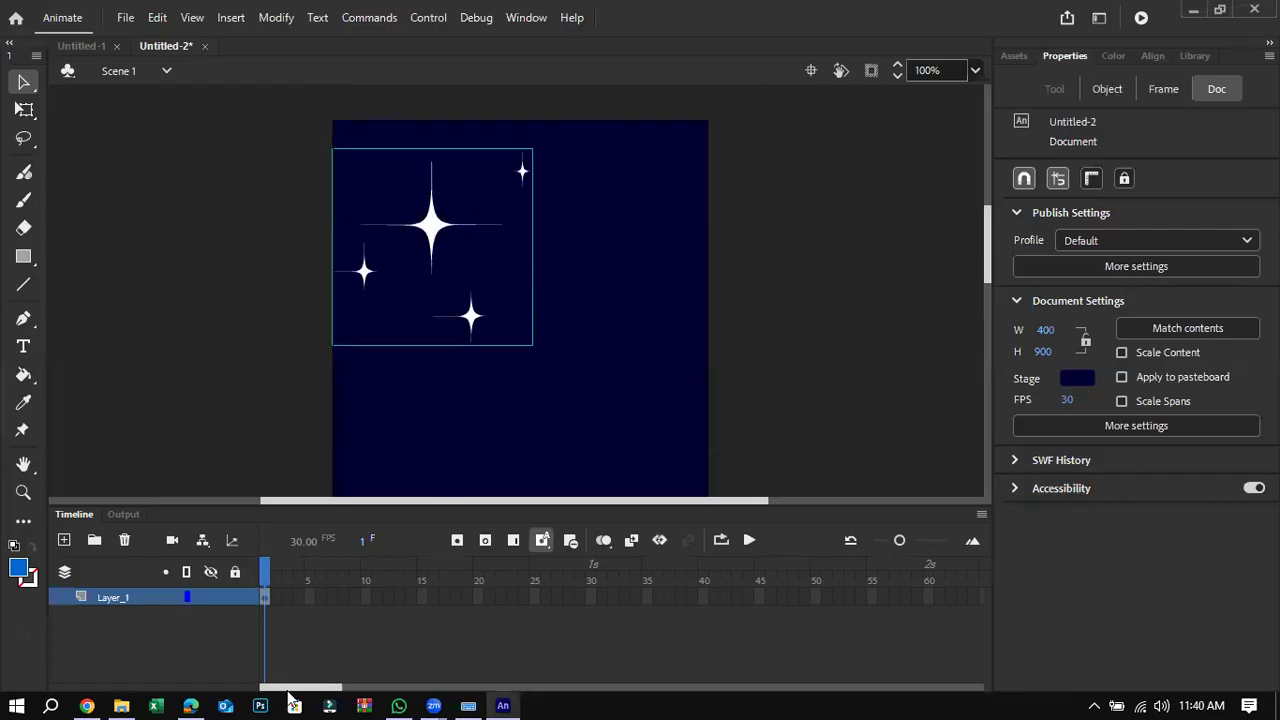
Step: Edit the star group, shift all its stars together to about X 33, Y 34, and return to Scene 1
click(193, 703)
click(201, 697)
click(470, 316)
double_click(445, 242)
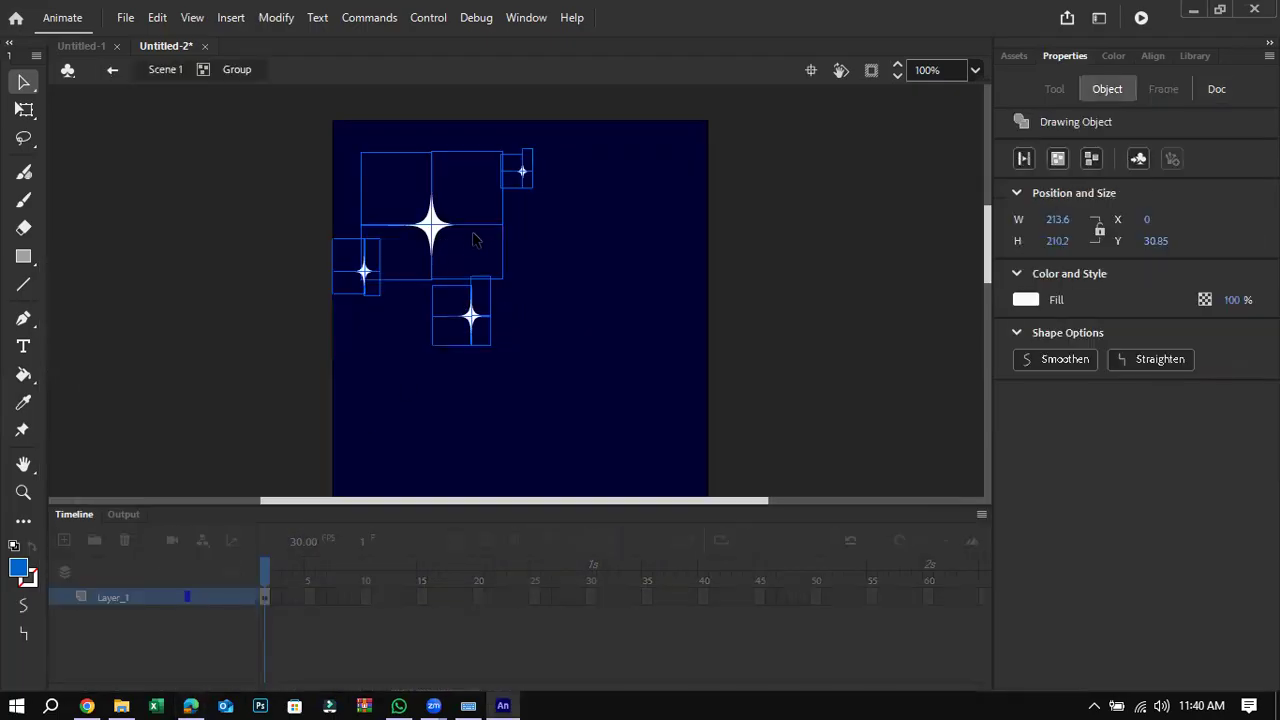
drag(270, 148, 623, 380)
key(Right)
key(Right)
key(Right)
key(Right)
key(Right)
key(Right)
key(Right)
key(Right)
key(Right)
key(Right)
key(Right)
key(Right)
key(Right)
key(Right)
key(Right)
key(Right)
key(Right)
key(Right)
key(Right)
key(Right)
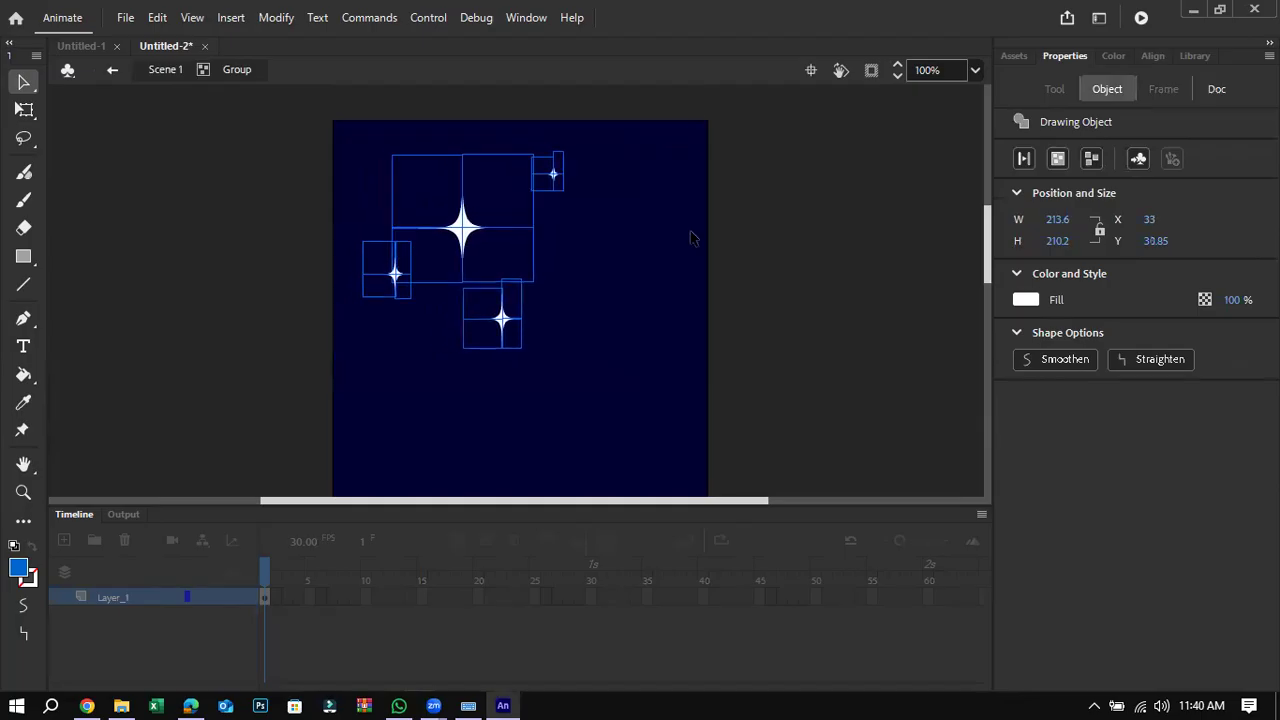
click(191, 699)
click(191, 700)
click(200, 350)
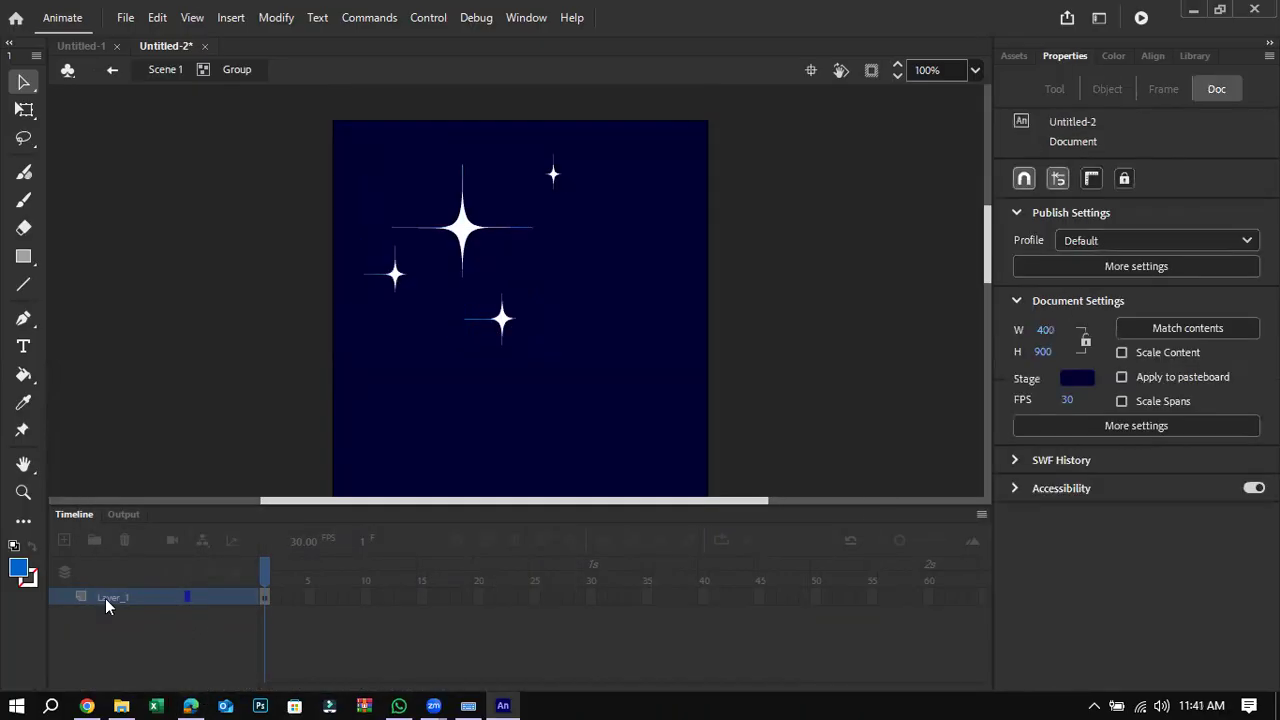
click(112, 69)
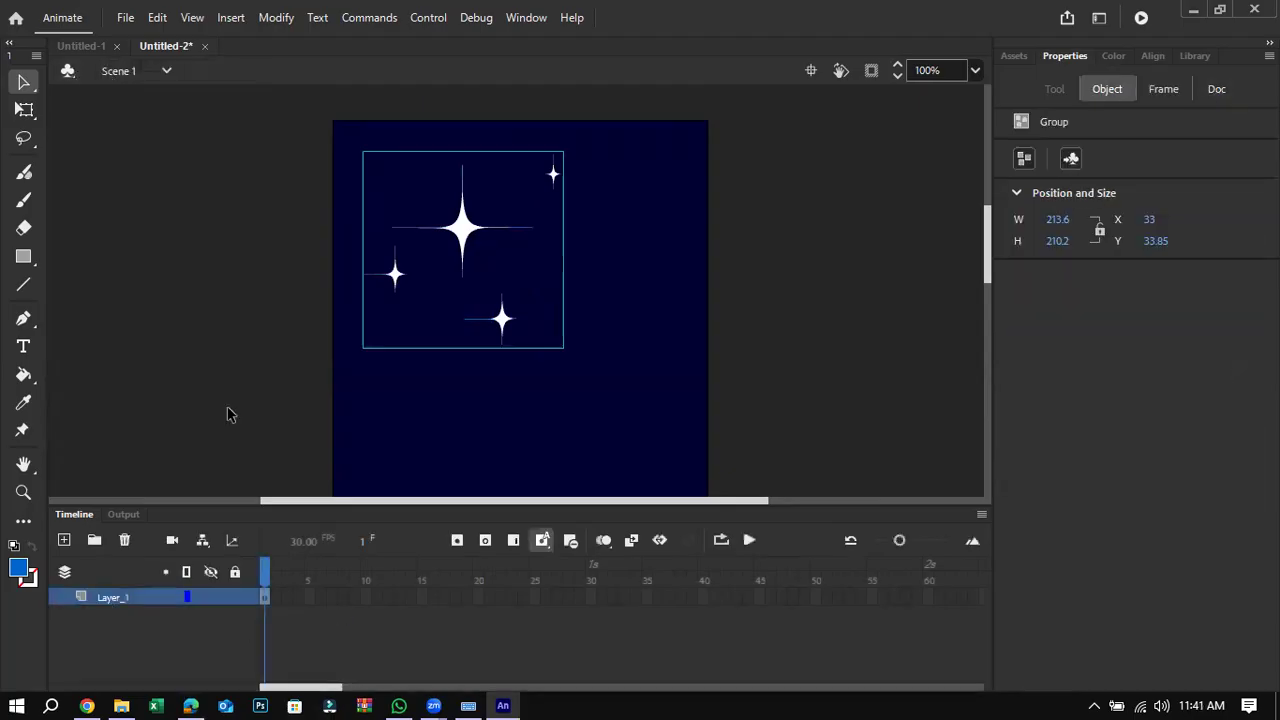
Step: Rename the stars' layer as BACKGROUND STARS
double_click(124, 596)
text(BACKGROUND)
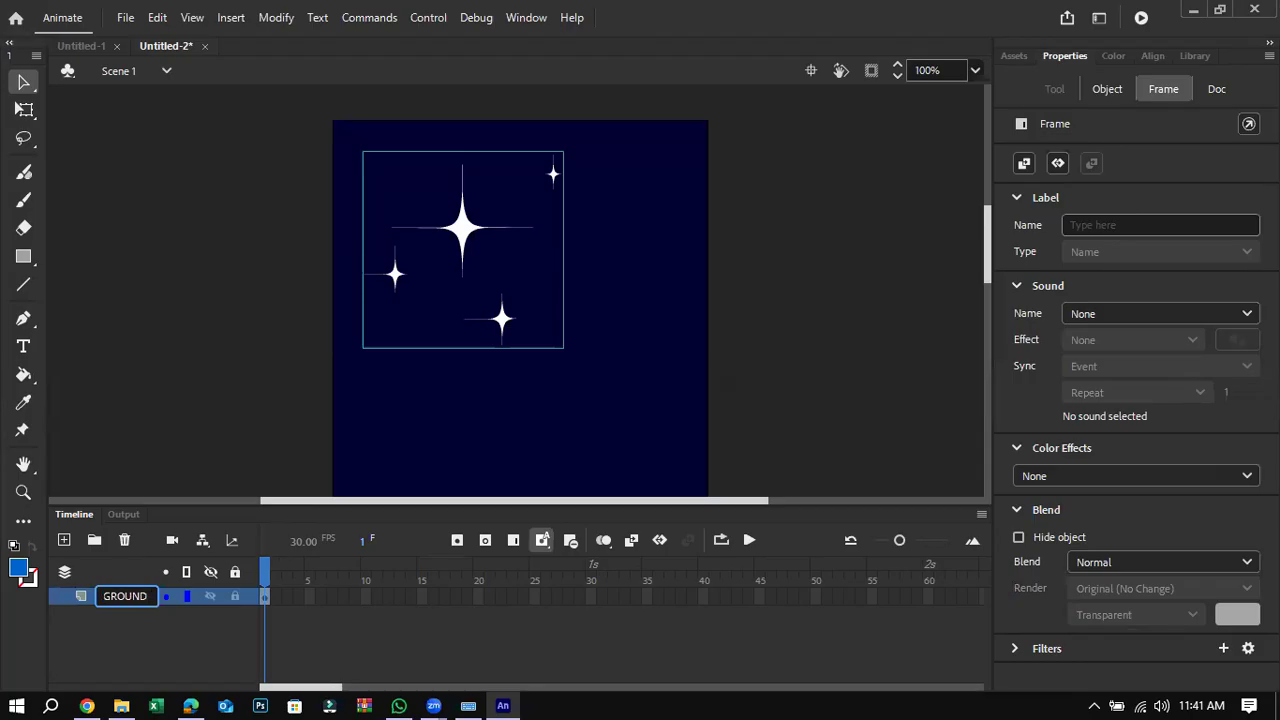
text(START)
key(BackSpace)
text(S)
click(197, 340)
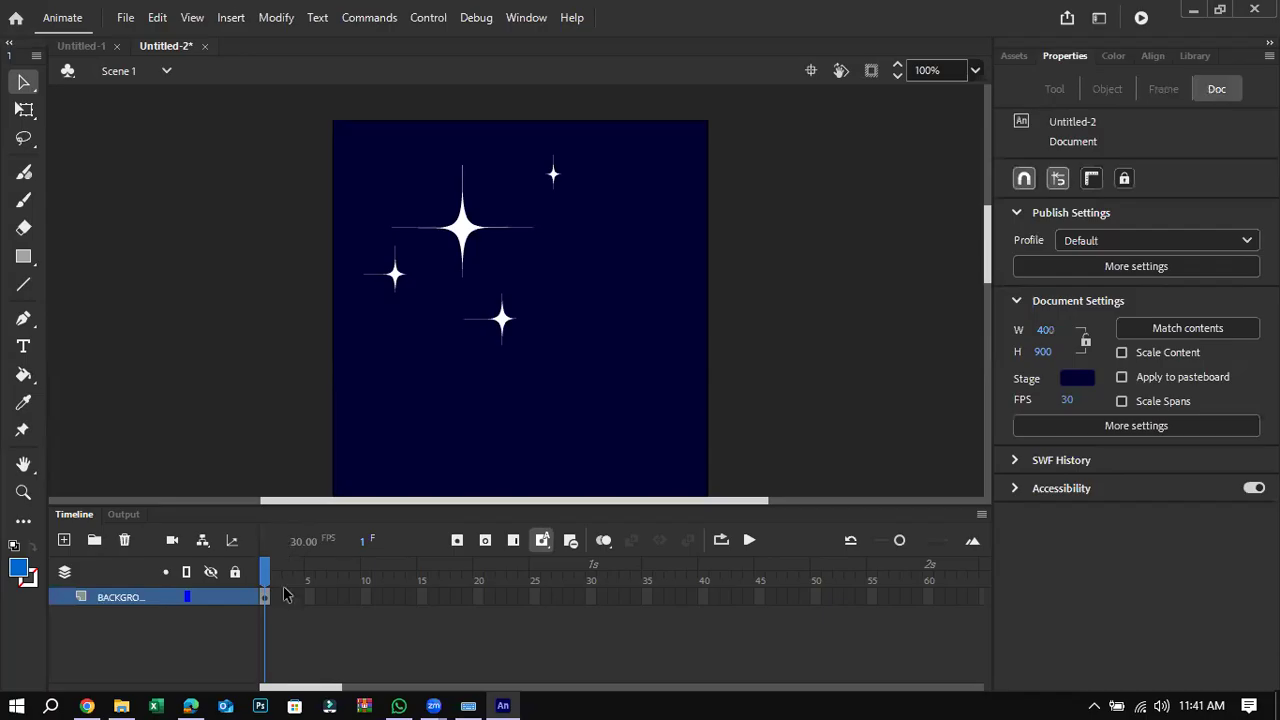
Step: Insert a keyframe at frame 30 of the background layer and lock that layer
right_click(592, 595)
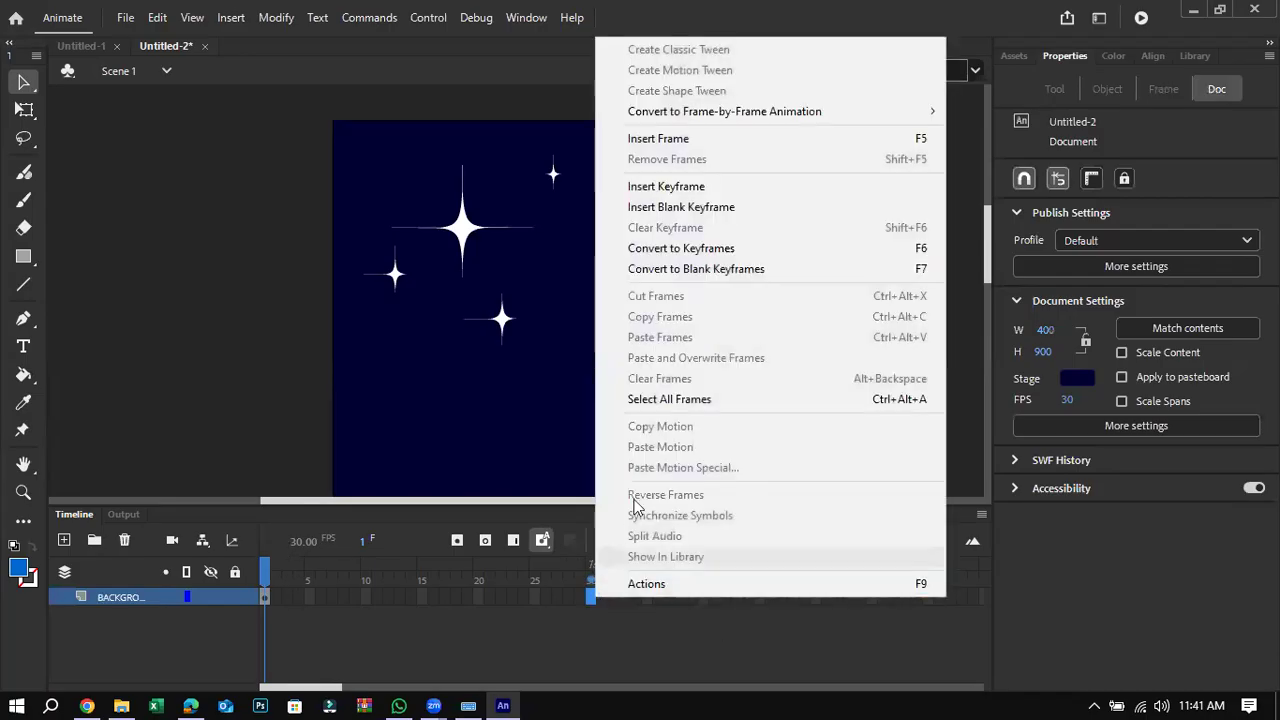
click(662, 186)
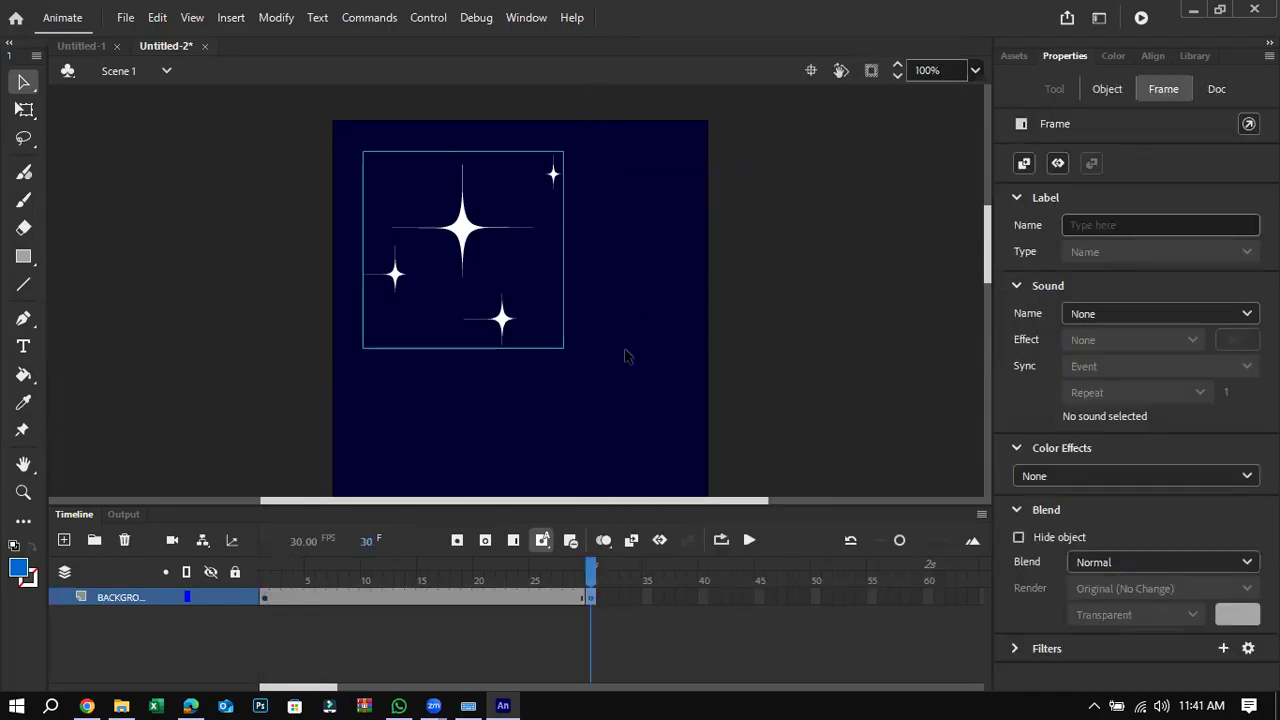
click(231, 597)
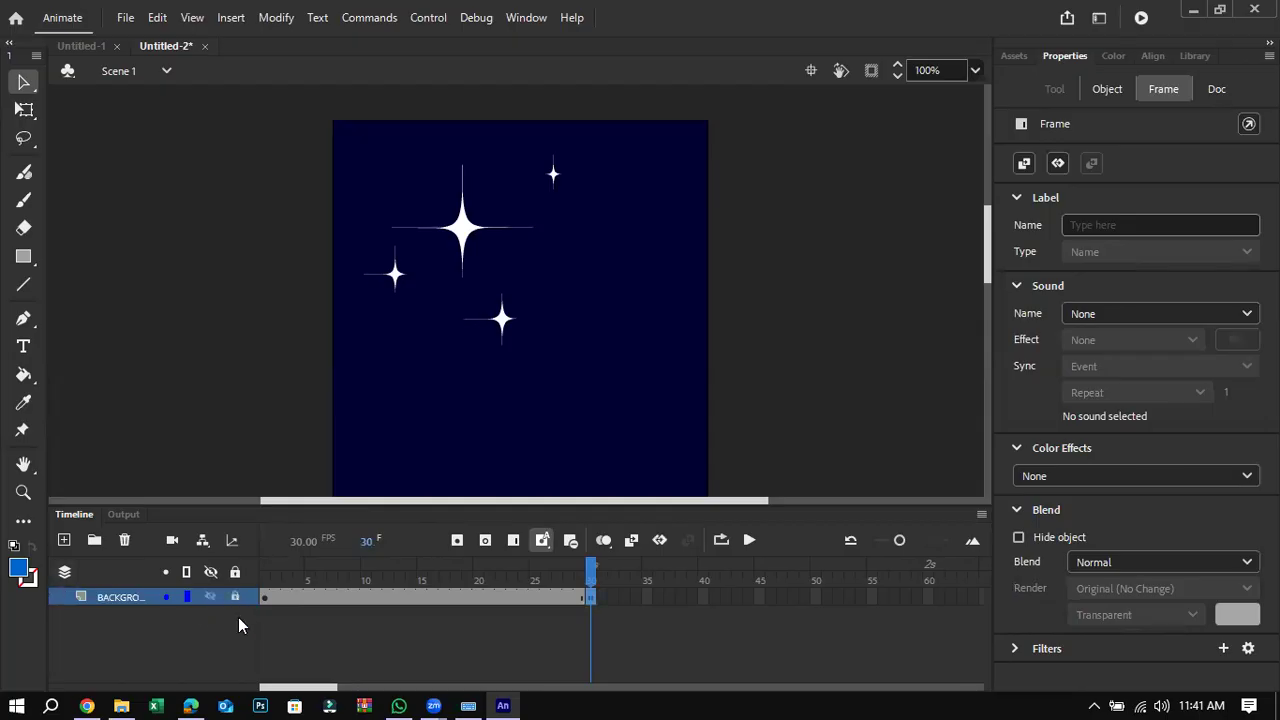
Step: Add a new layer above the background layer and name it GANTRY
click(64, 540)
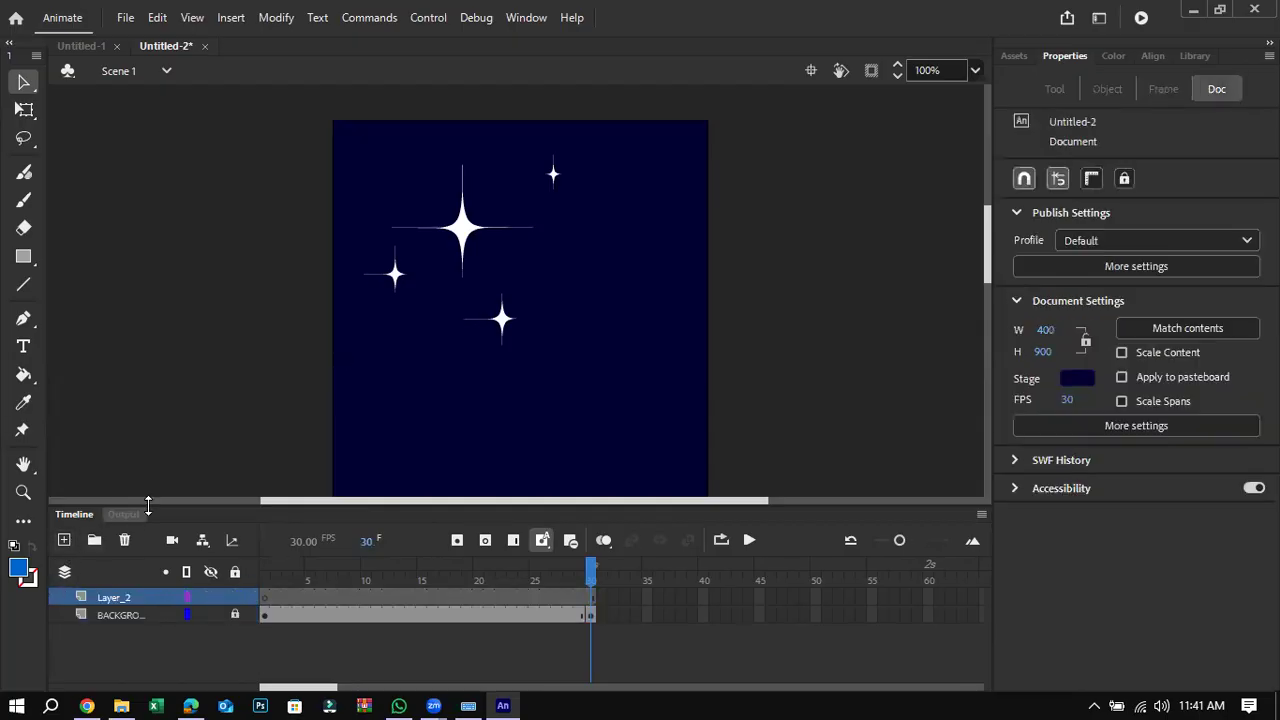
double_click(125, 596)
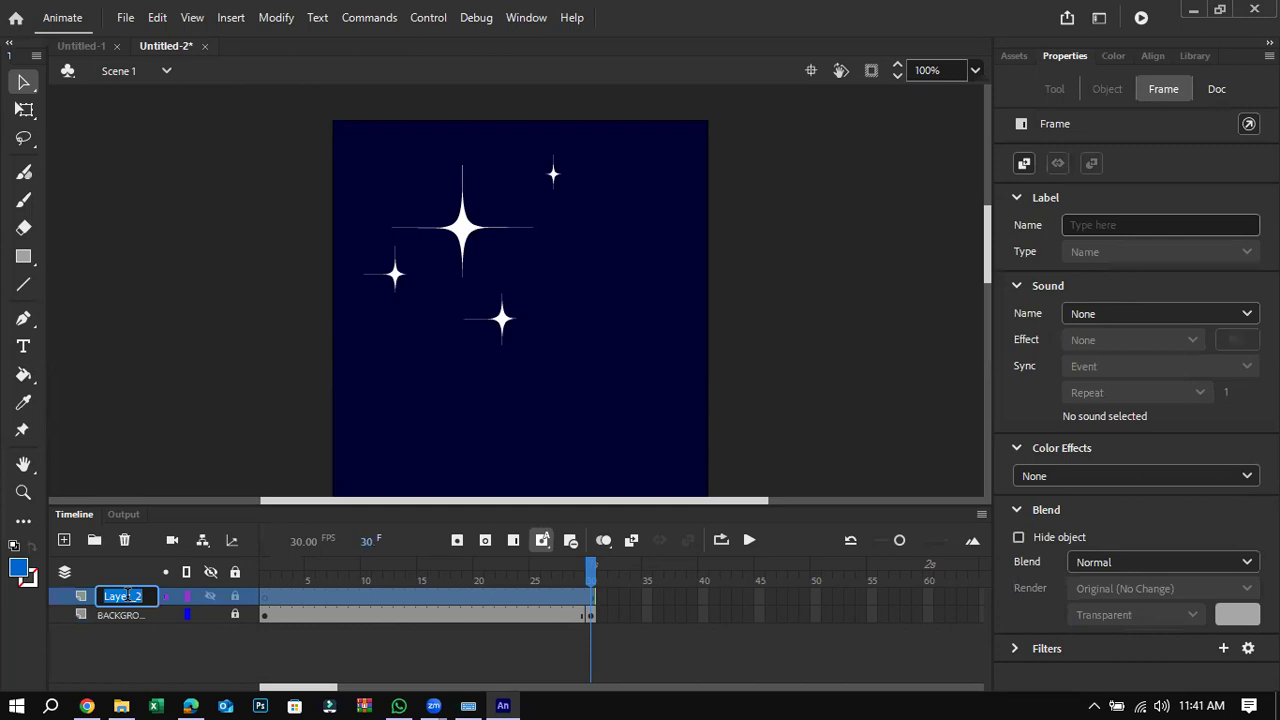
text(G)
click(138, 411)
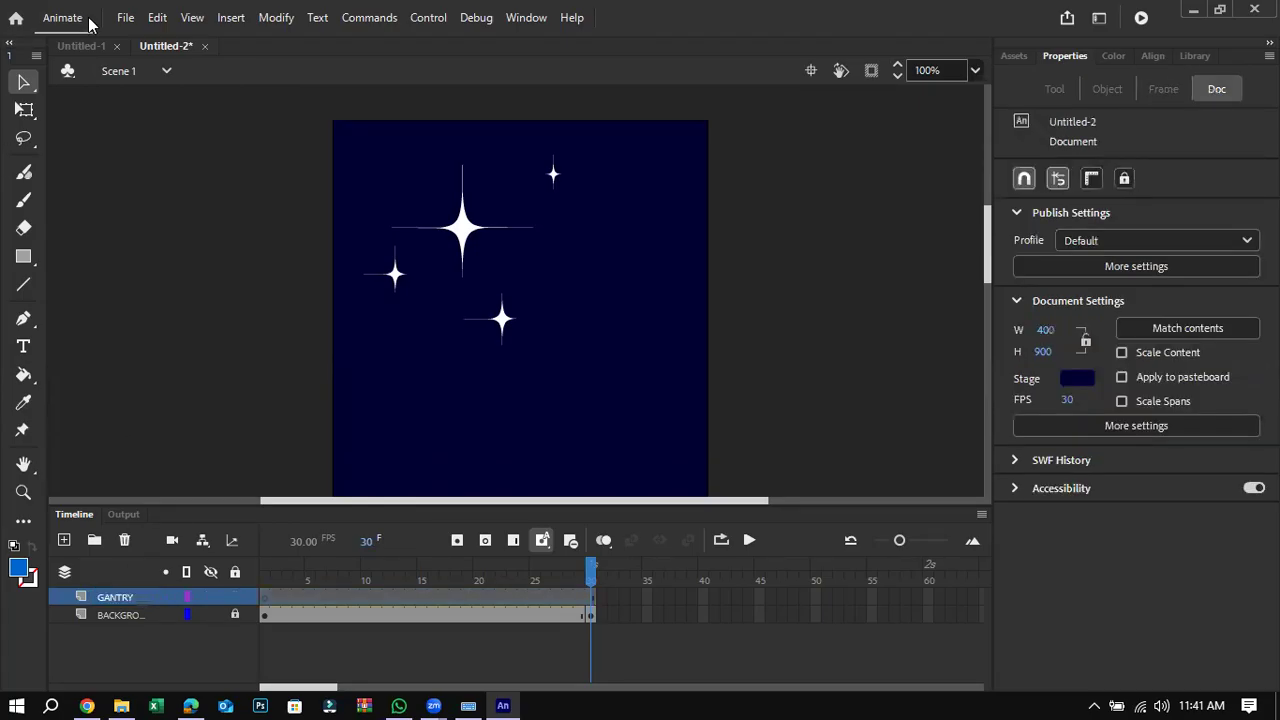
Step: Import the Gantry graphic from the same source folder onto the stage
click(125, 18)
mouse_move(240, 295)
click(455, 293)
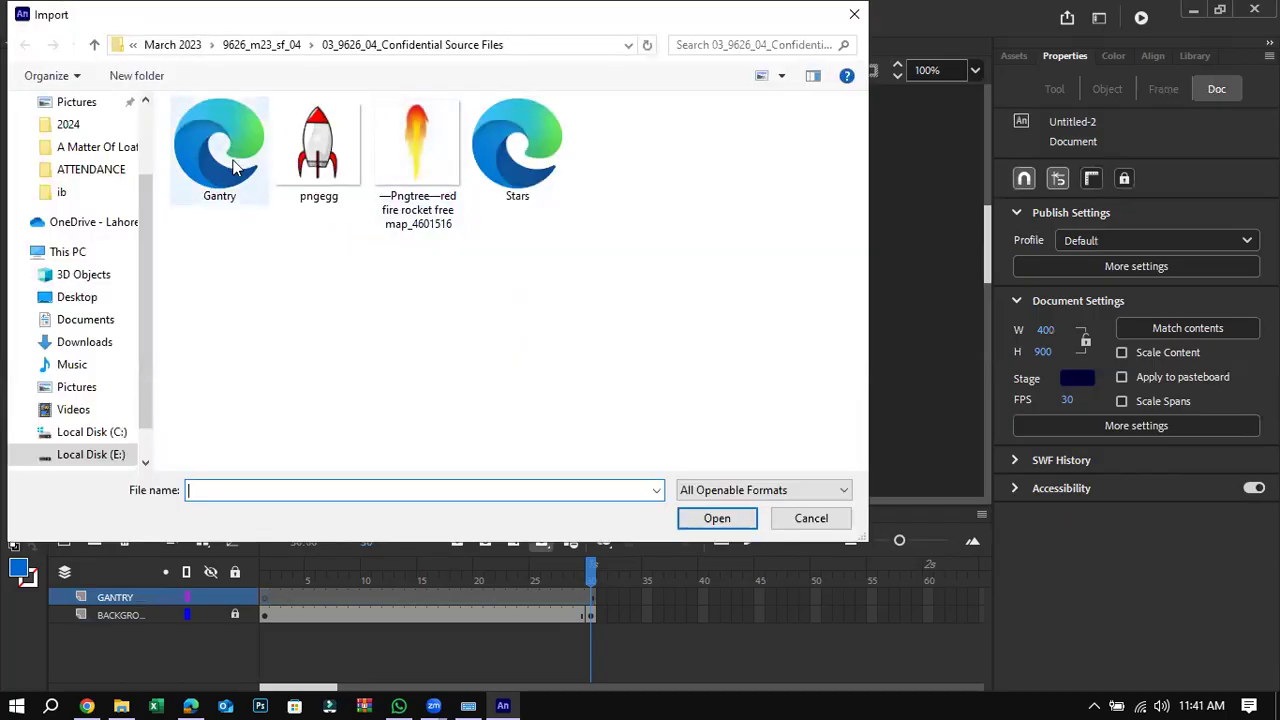
double_click(249, 185)
click(730, 418)
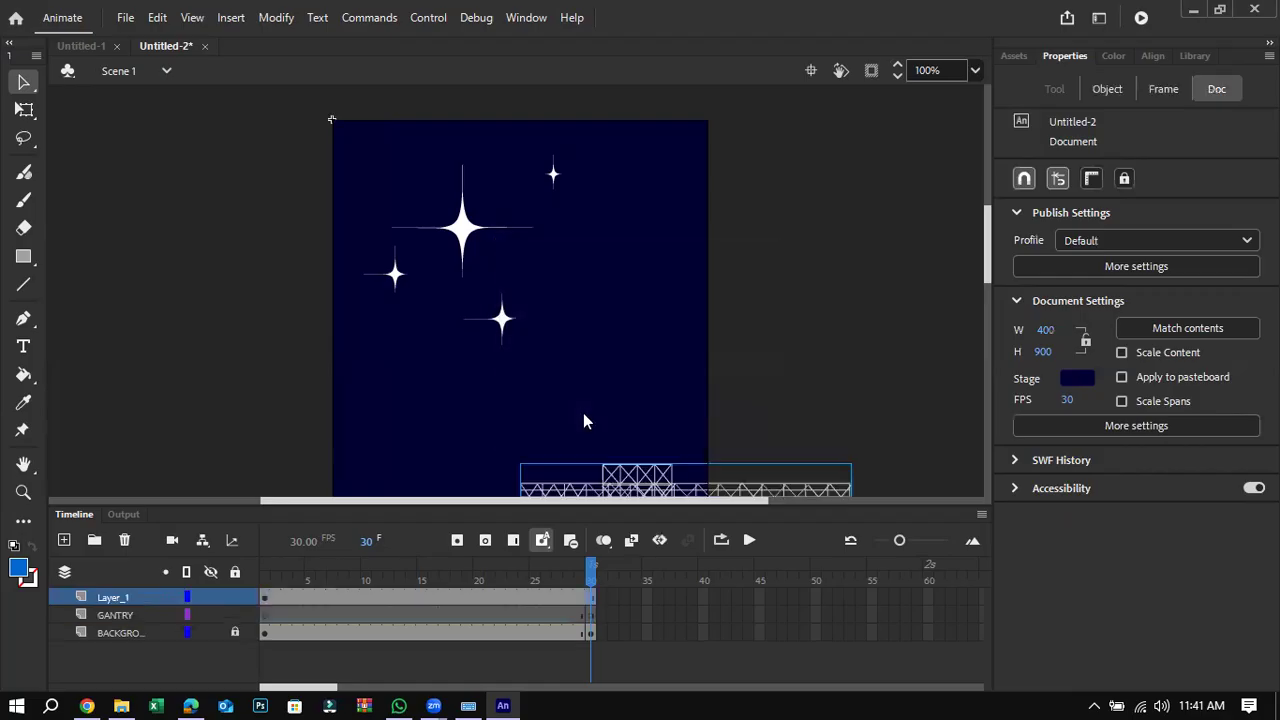
Step: Move the gantry to the lower left of the stage and scale it down to about 215 by 244 px
scroll(588, 417, down, 5)
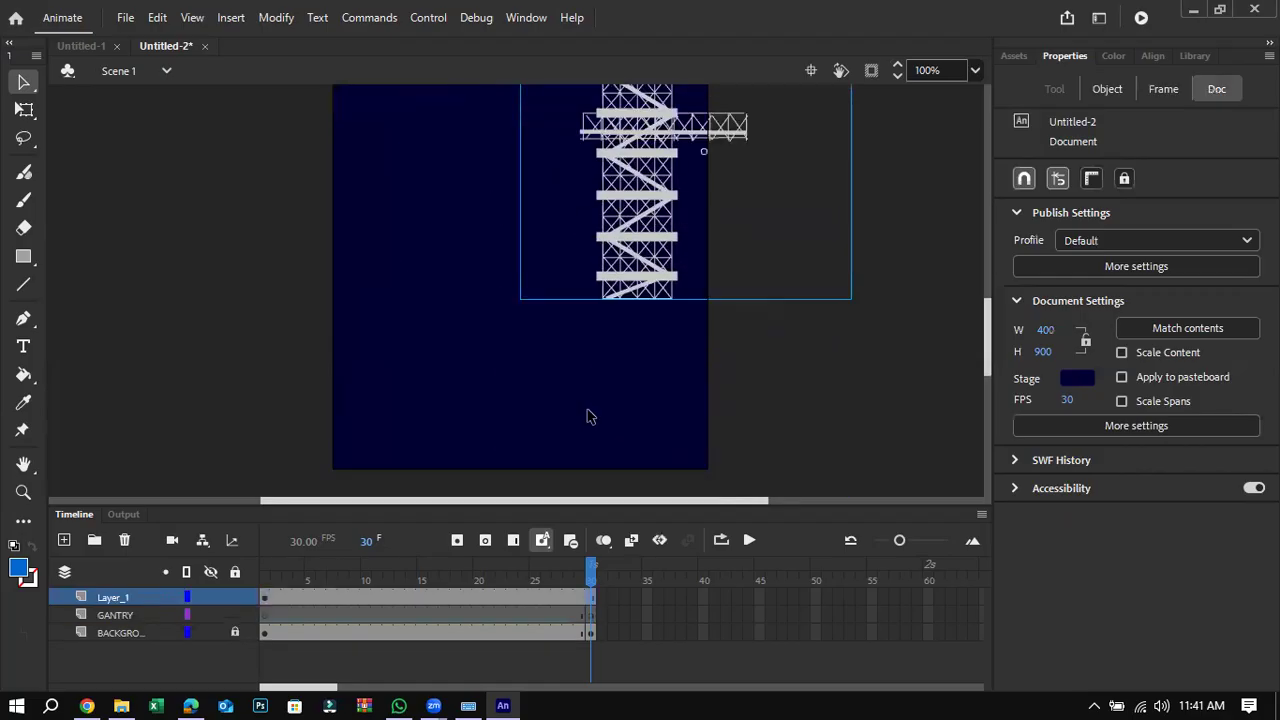
drag(632, 277, 399, 447)
click(24, 109)
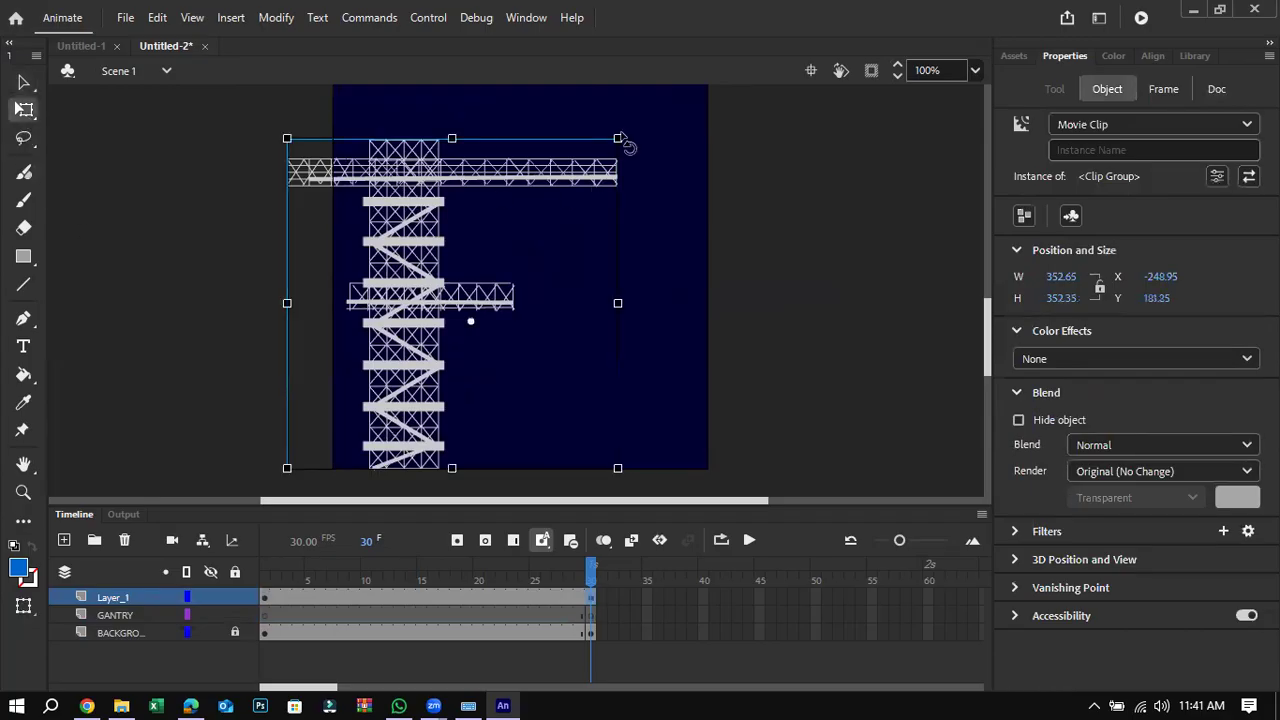
drag(619, 138, 562, 195)
drag(517, 234, 510, 273)
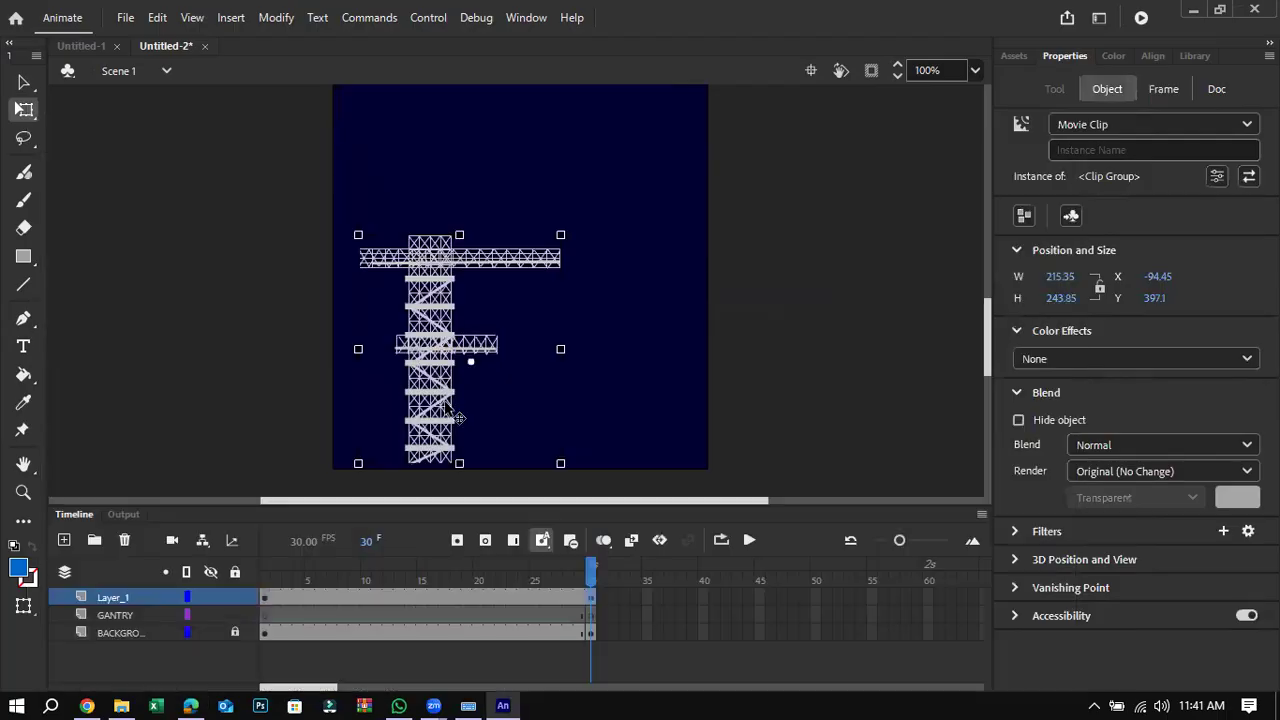
Step: Shift the gantry to about X -73, Y 403 so its base sits on the stage's bottom edge
drag(458, 417, 478, 418)
click(670, 435)
click(447, 425)
key(Down)
key(Down)
key(Down)
key(Down)
key(Down)
key(Down)
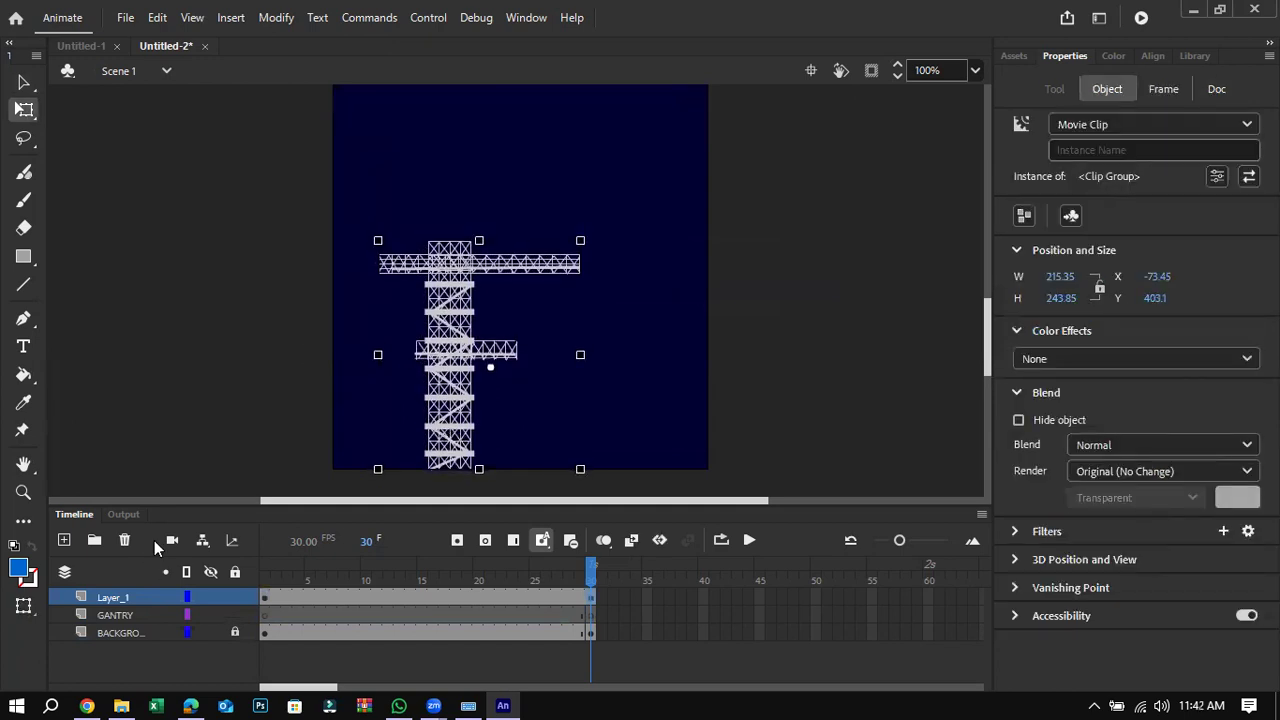
click(184, 407)
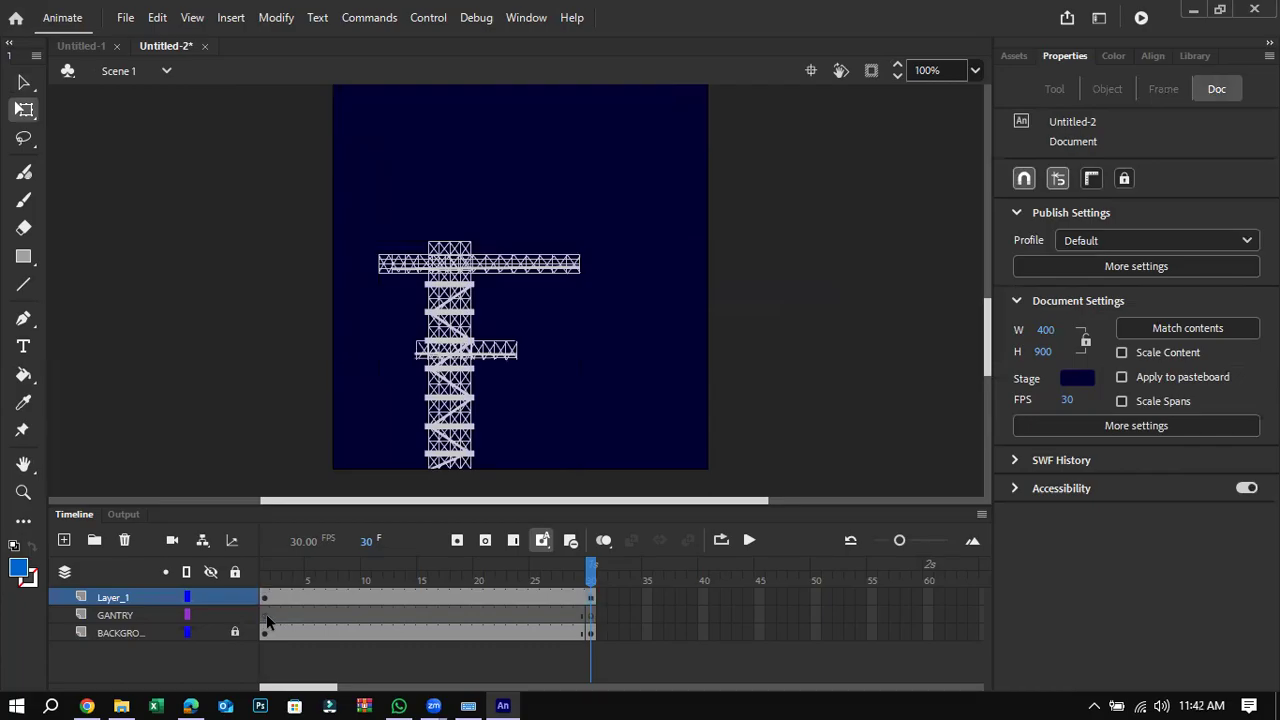
Step: Cut the gantry out of Layer_1 and delete that layer
click(485, 389)
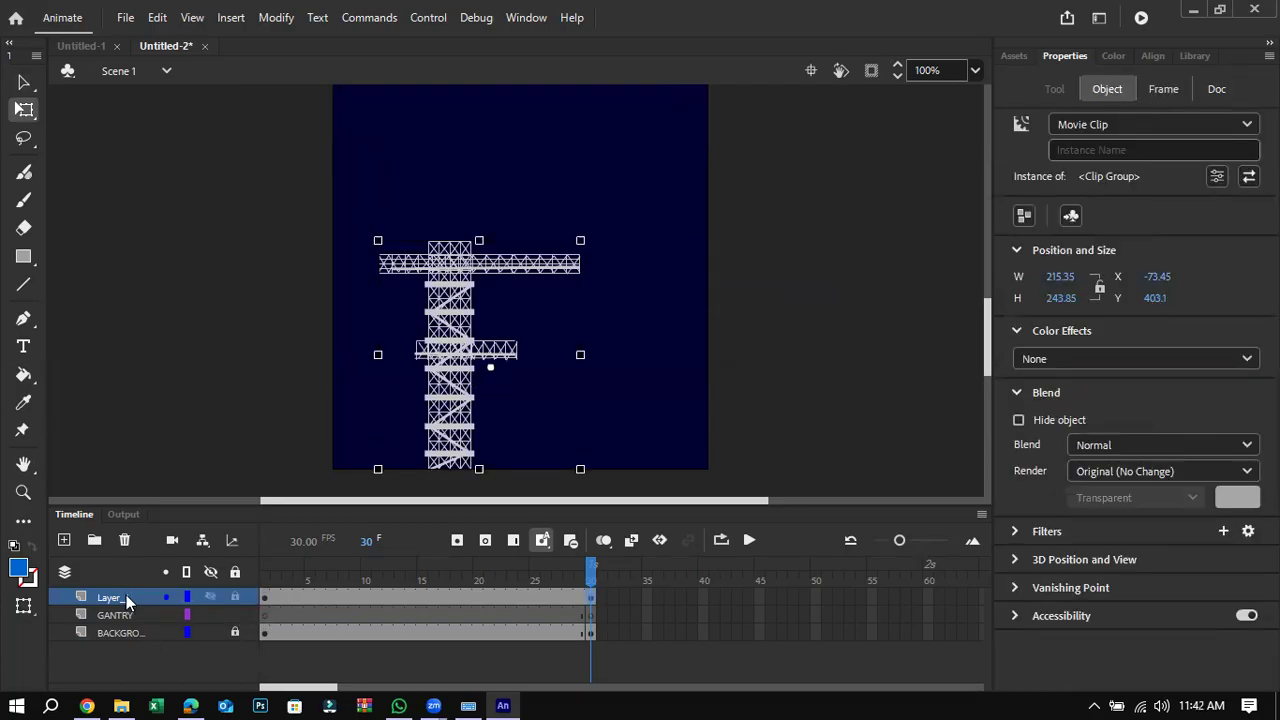
right_click(442, 392)
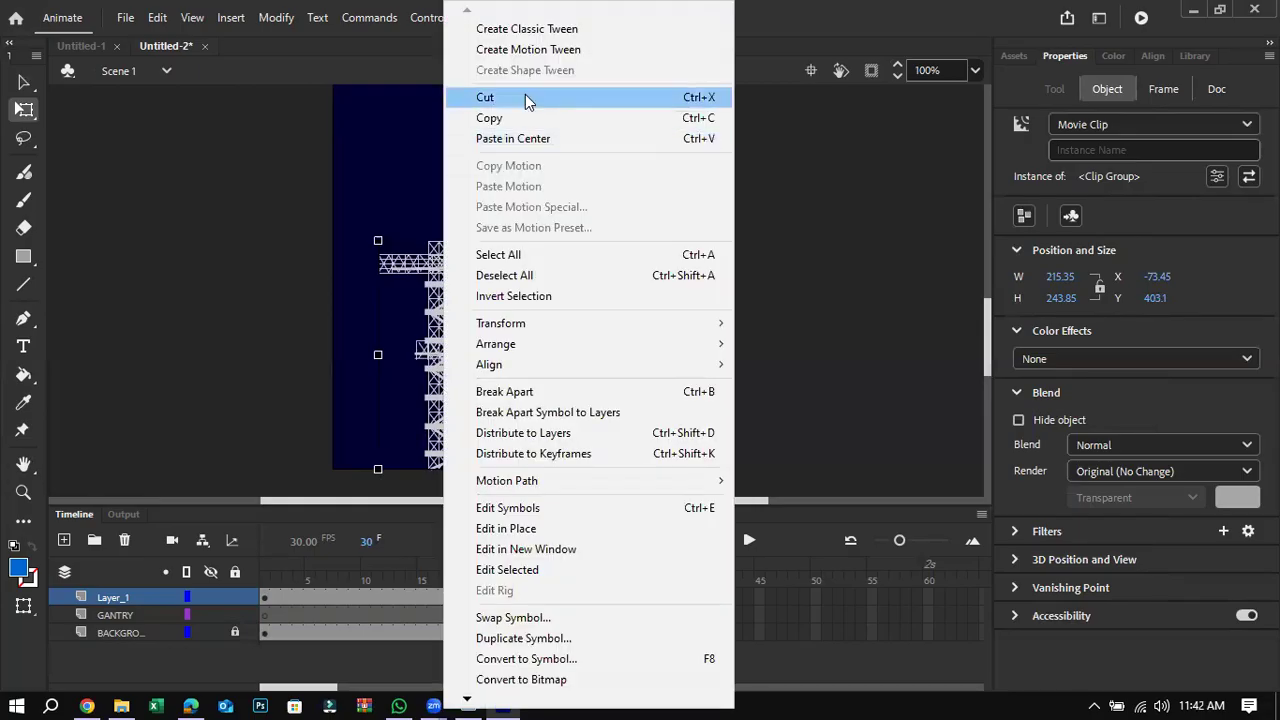
click(528, 100)
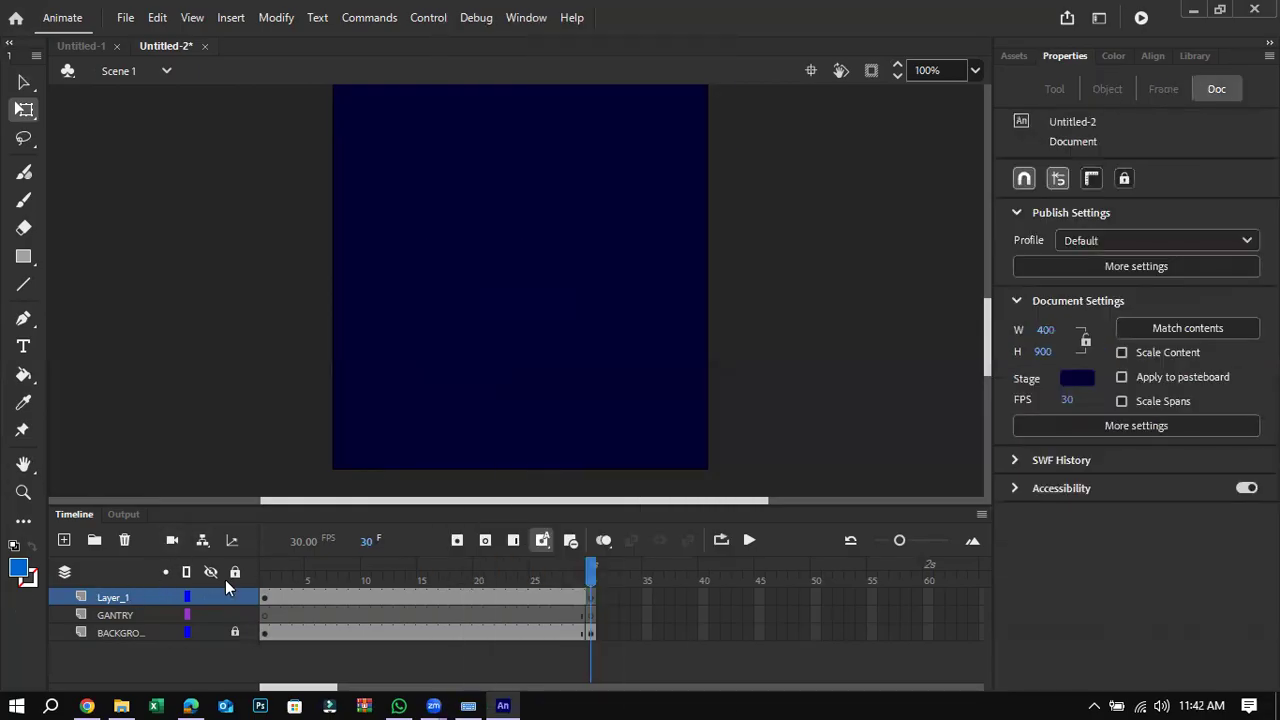
click(125, 540)
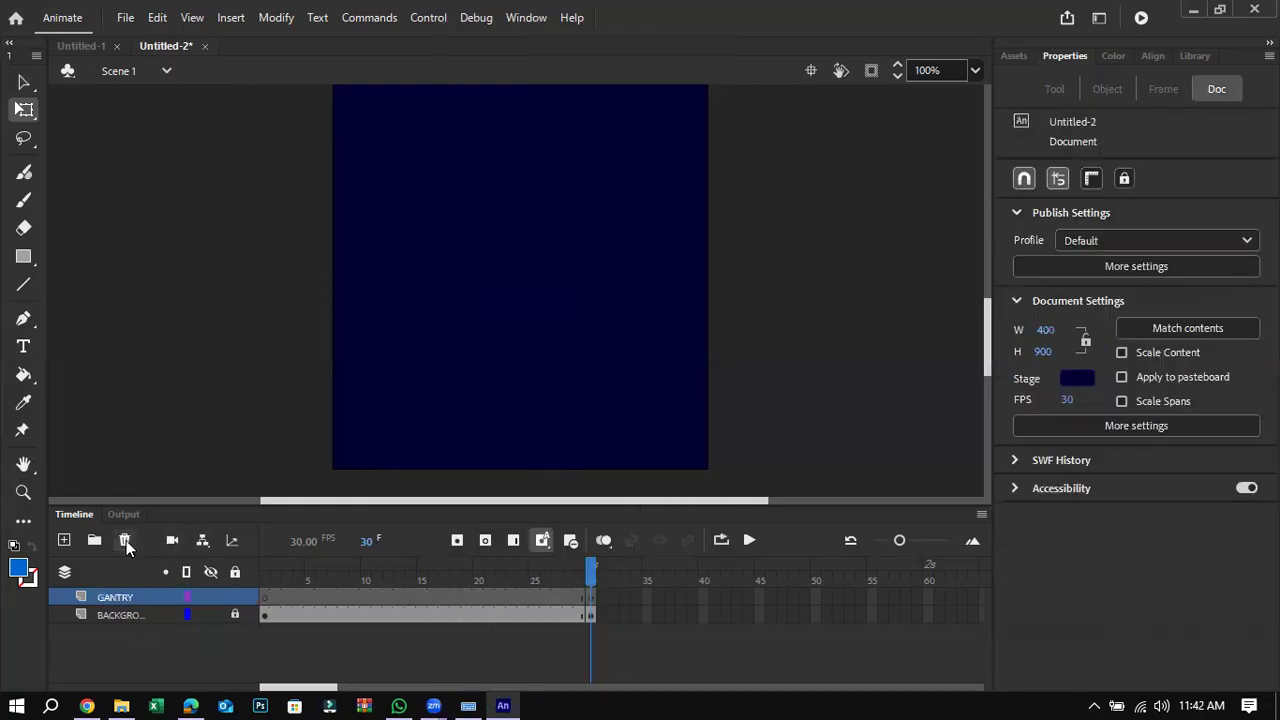
Step: Paste the gantry in place at frame 1 of the GANTRY layer and check a later frame
click(264, 597)
right_click(201, 310)
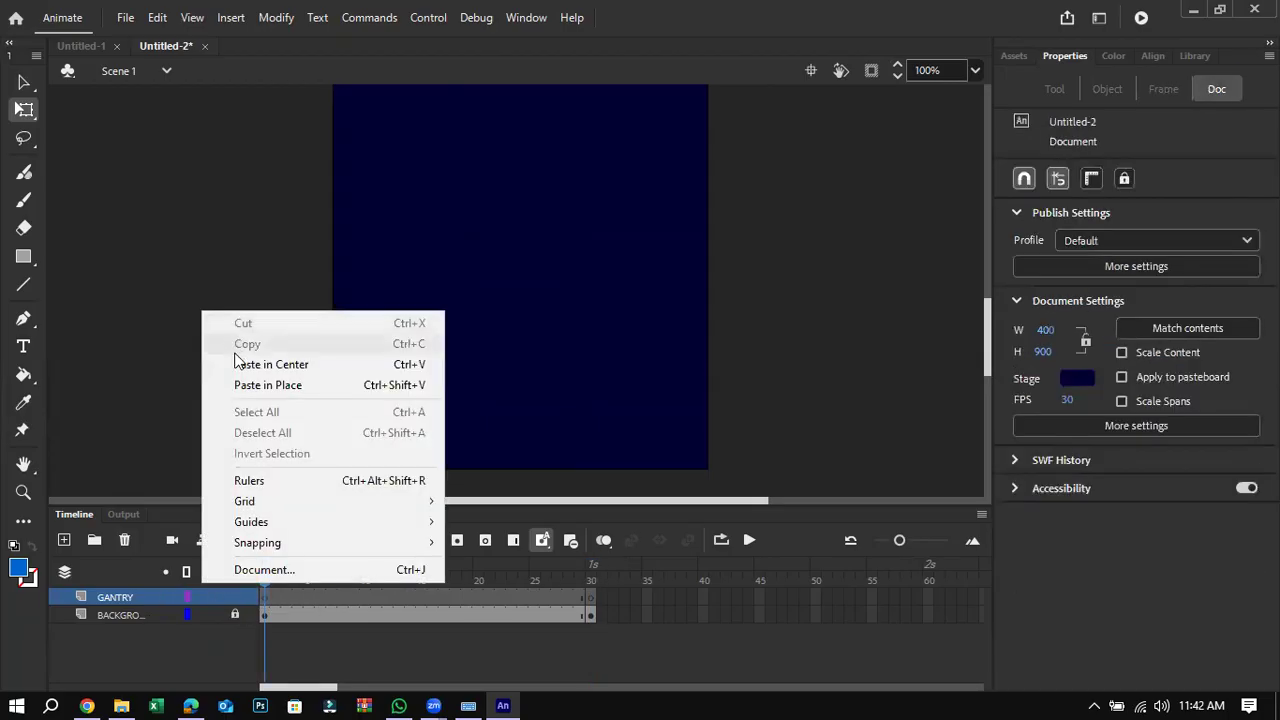
click(246, 381)
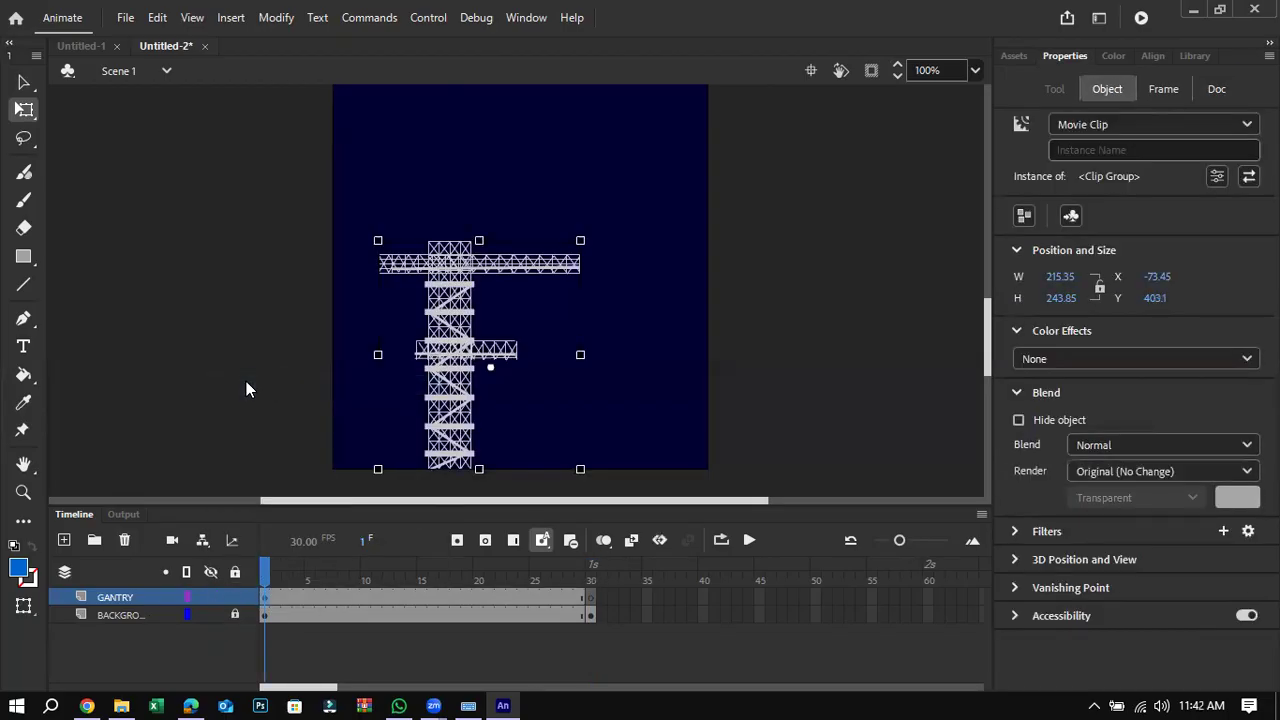
drag(487, 597, 523, 597)
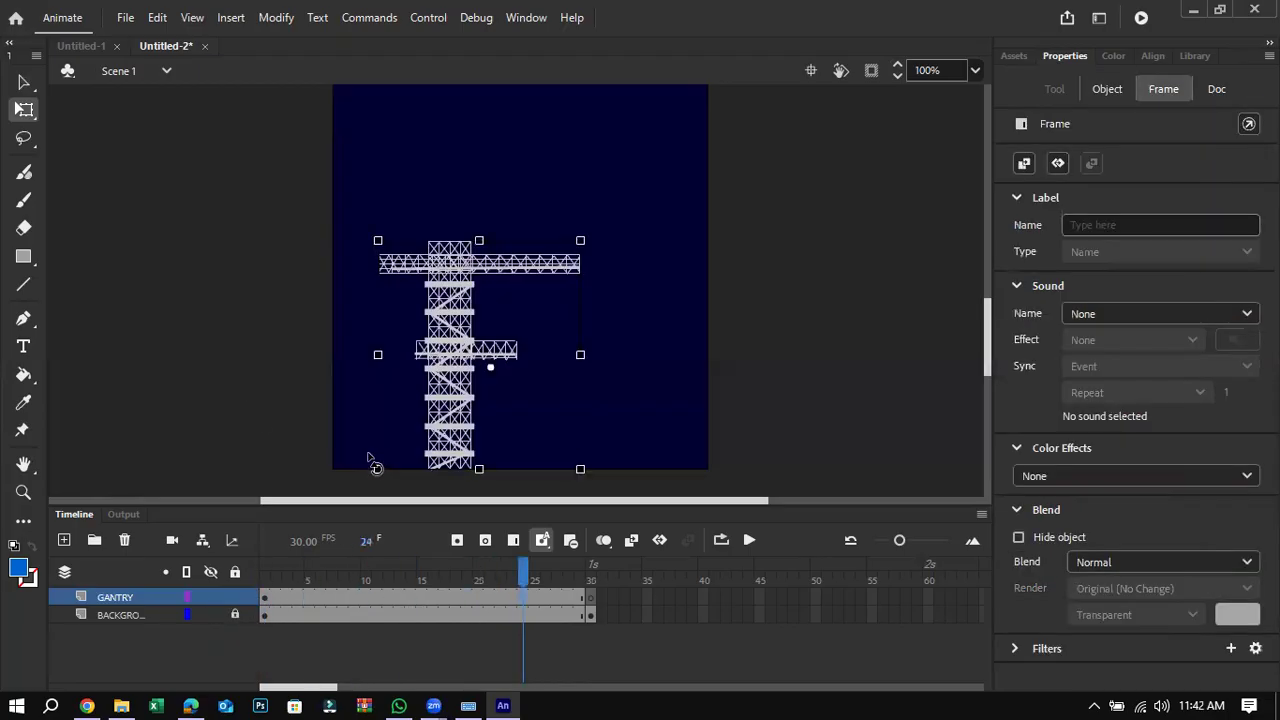
click(268, 392)
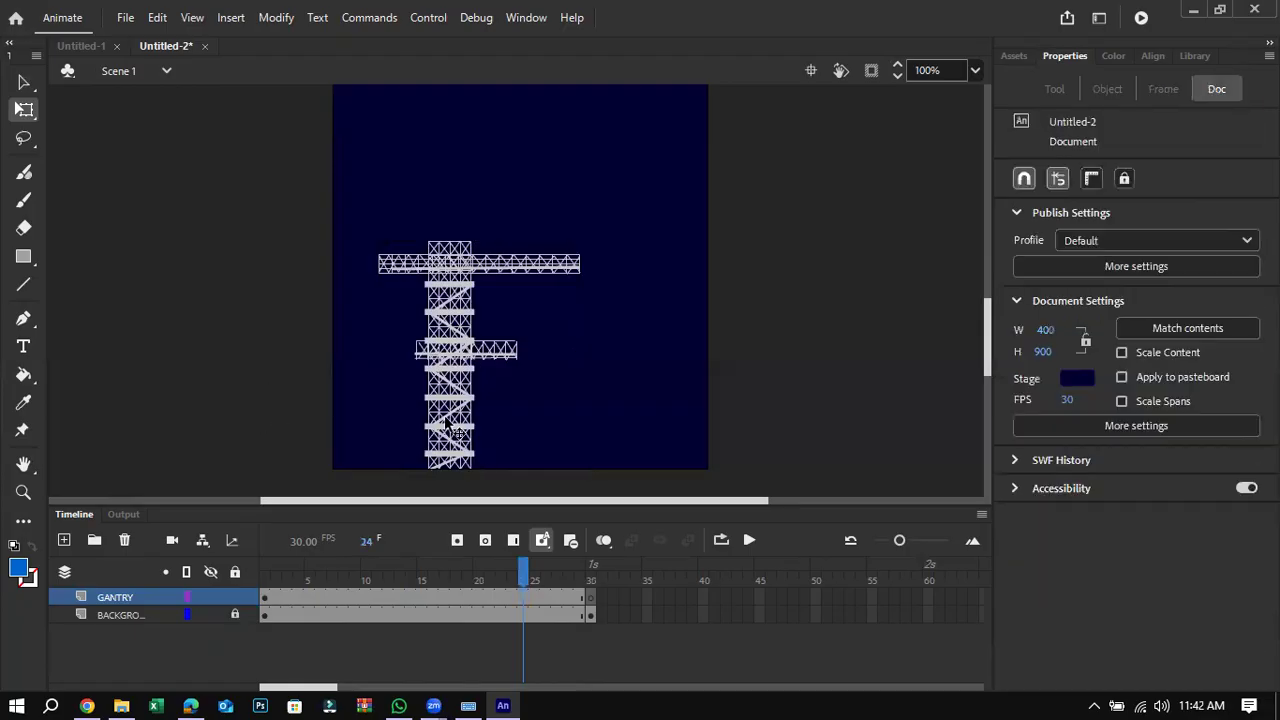
Step: Add a new layer above GANTRY and import the rocket image pngegg.png to the stage
key(ctrl+minus)
drag(988, 361, 989, 325)
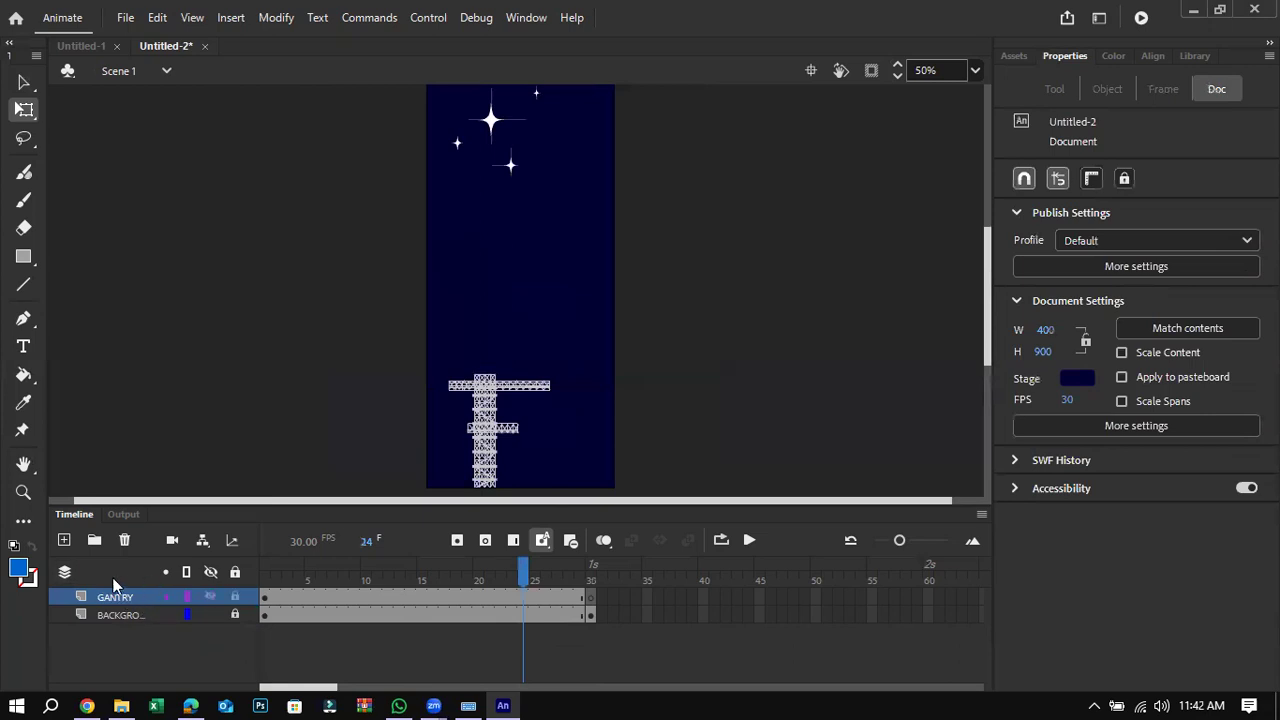
click(64, 540)
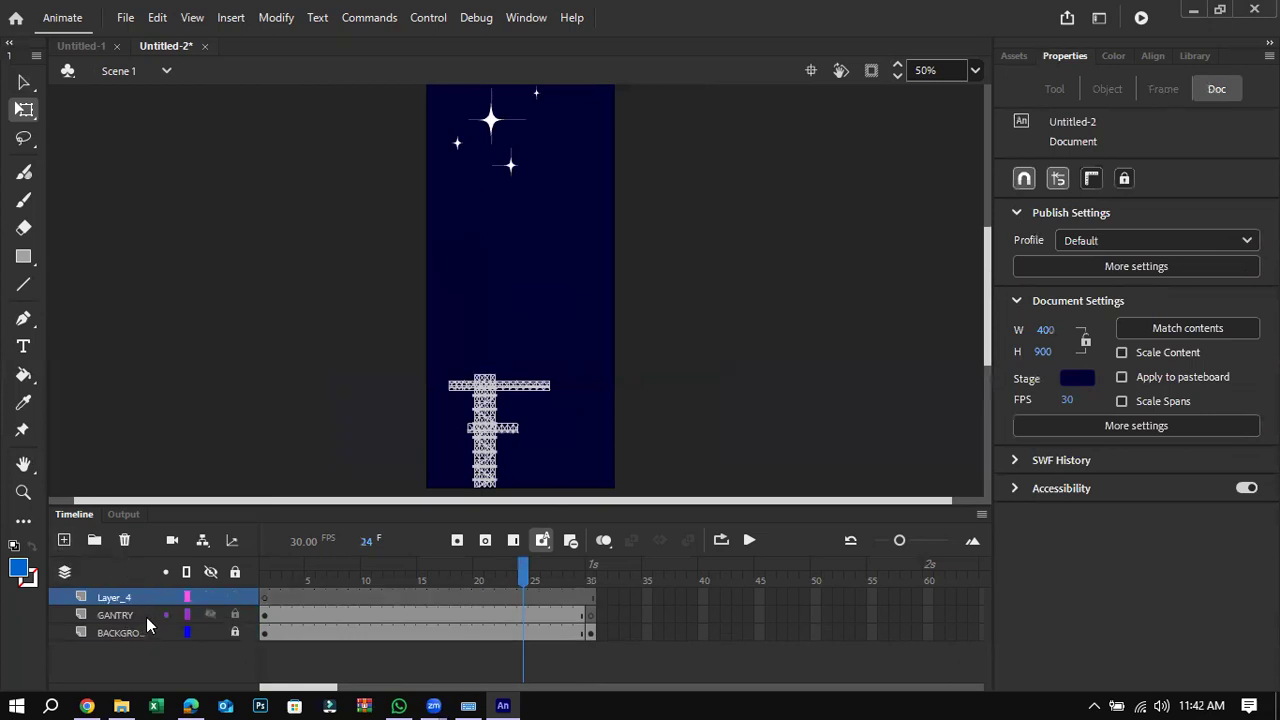
click(125, 17)
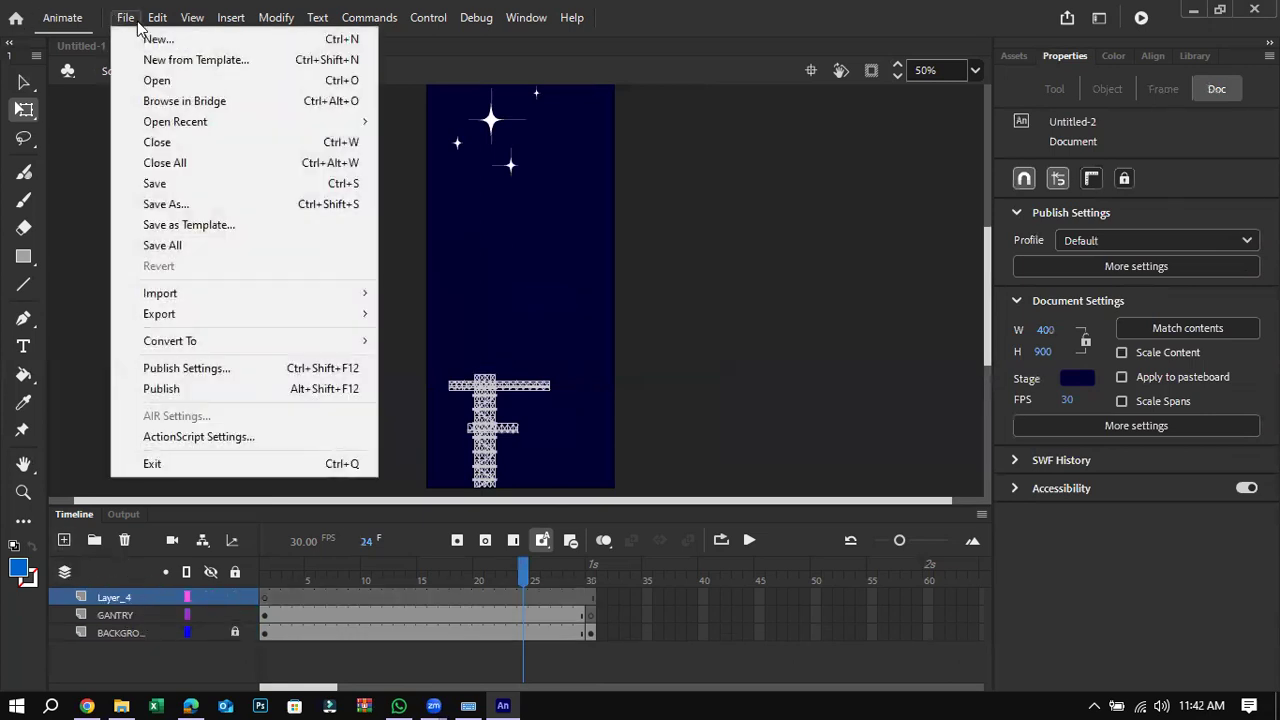
mouse_move(253, 292)
click(430, 288)
double_click(318, 152)
Step: Place the rocket left of the stage at about 308 by 319 px and rename its layer ROCKET
drag(578, 288, 293, 270)
drag(446, 428, 363, 351)
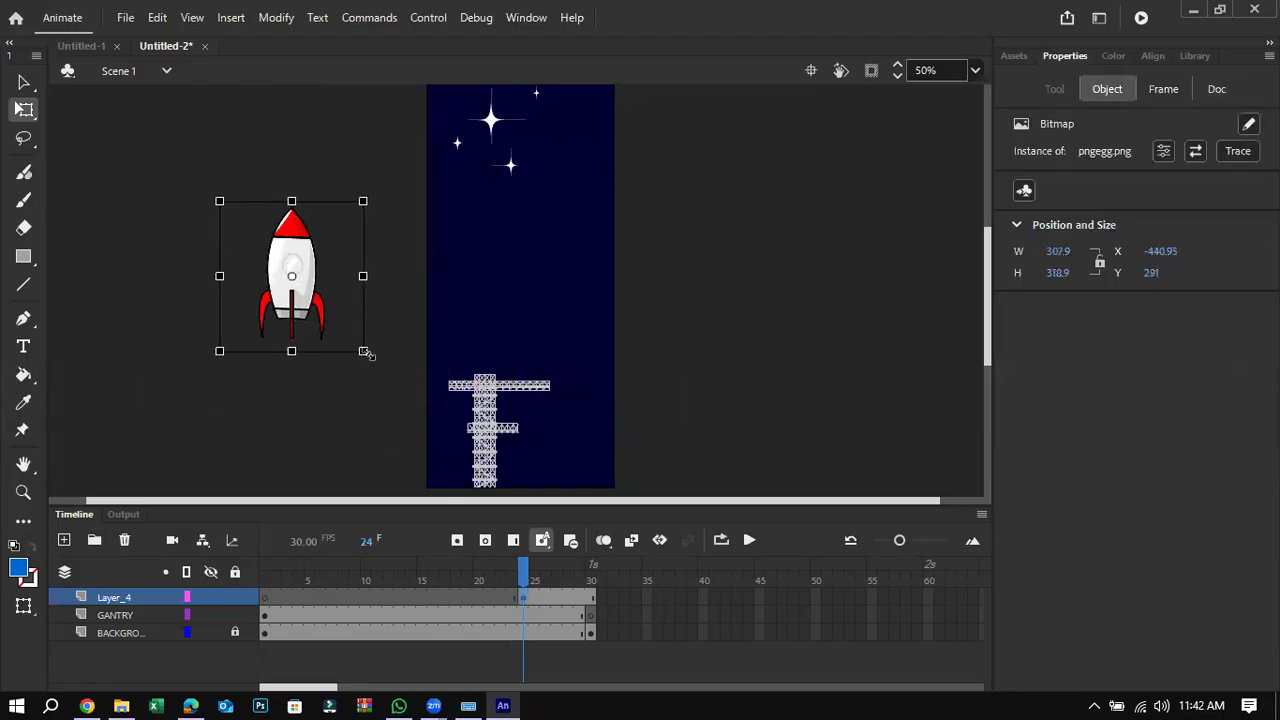
double_click(123, 597)
text(R)
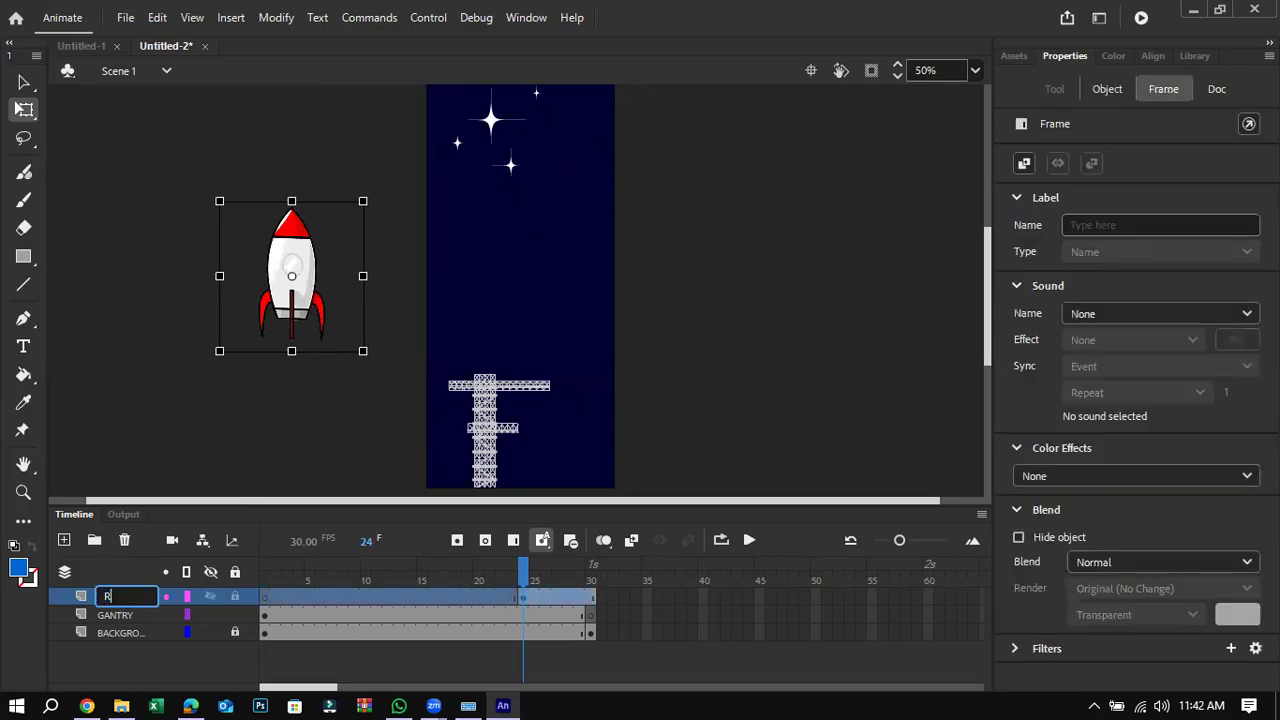
text(OCKET)
click(93, 382)
Step: Add another layer above ROCKET and name it FLAME
click(64, 540)
double_click(120, 598)
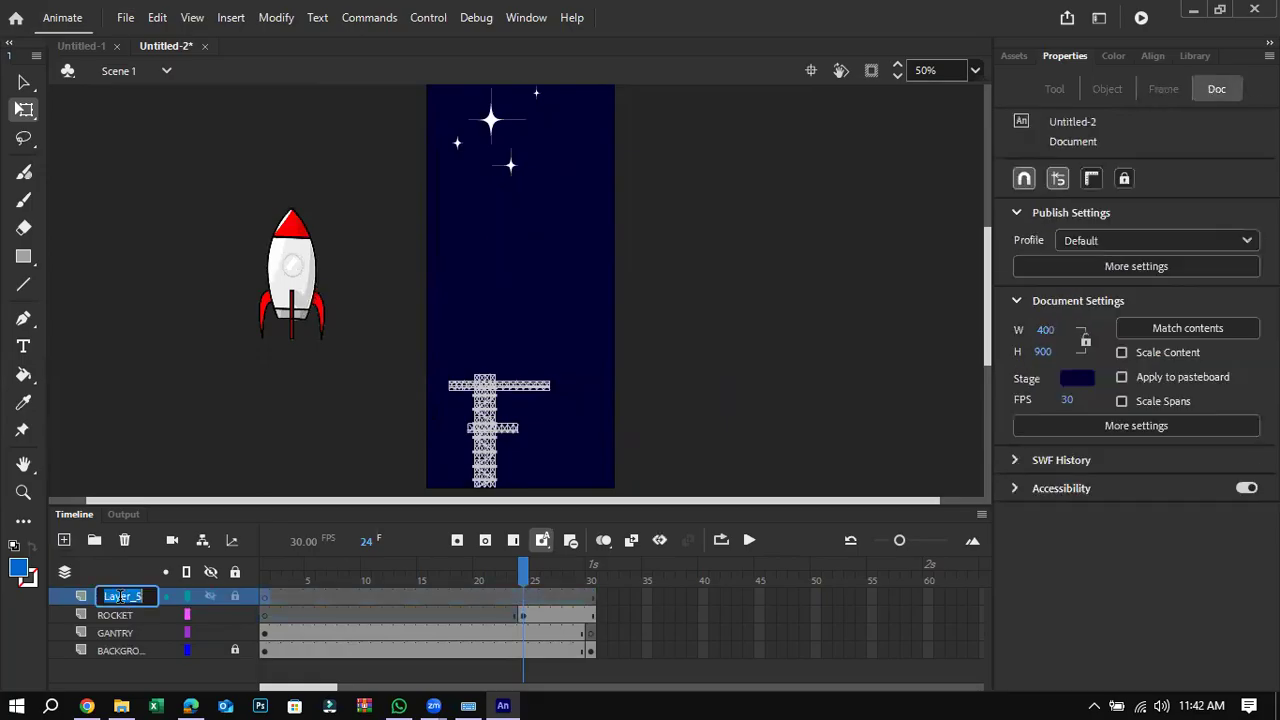
text(FLAME)
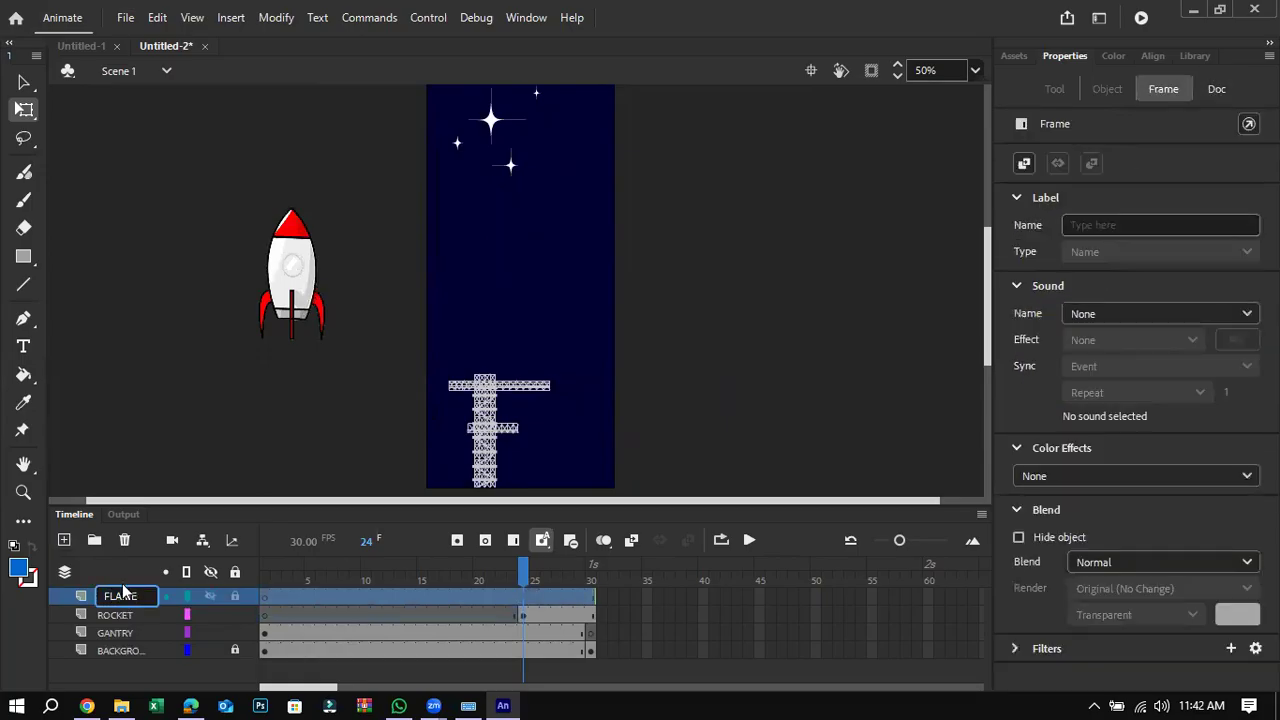
click(168, 382)
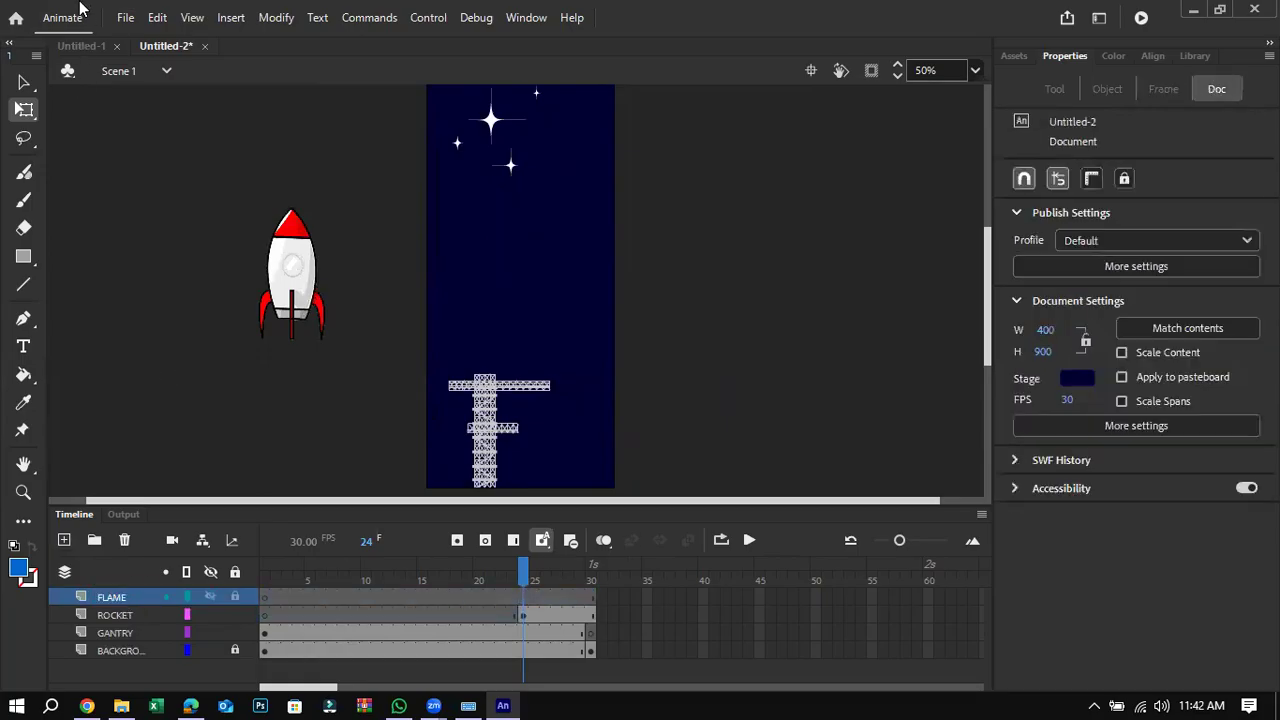
Step: Import the flame image to the stage on the FLAME layer
click(125, 18)
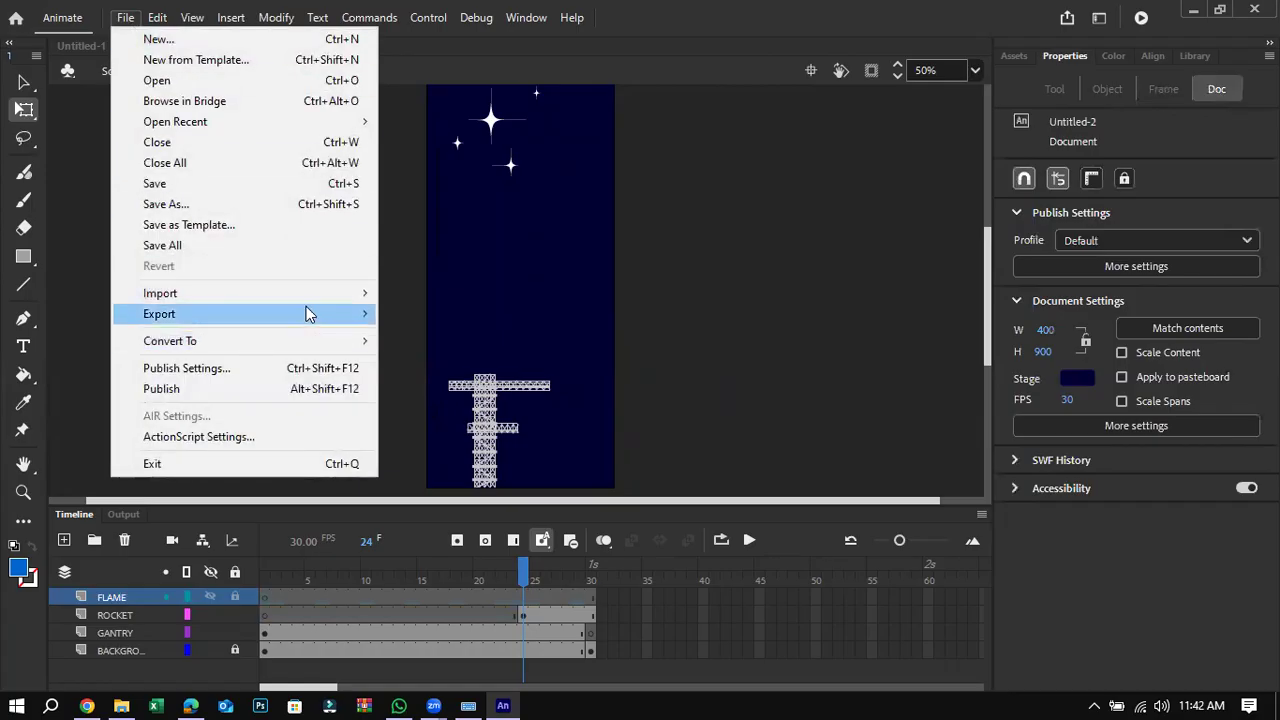
mouse_move(341, 300)
click(417, 293)
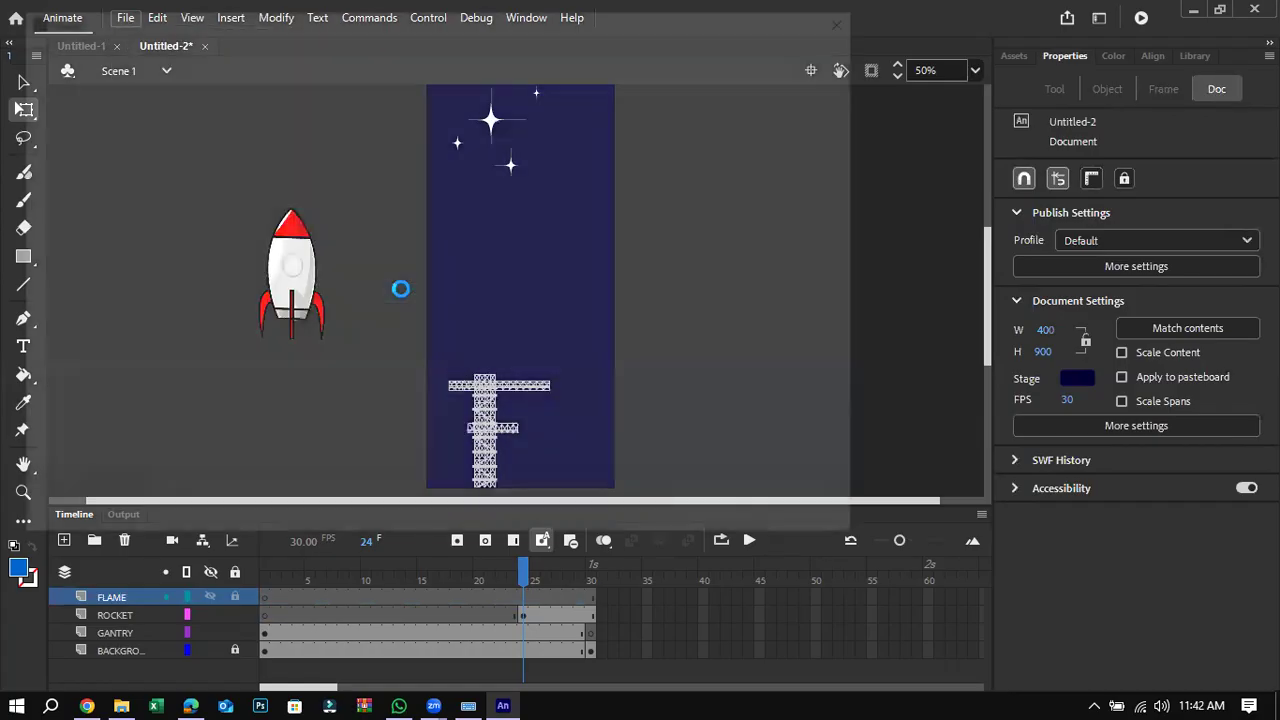
click(385, 159)
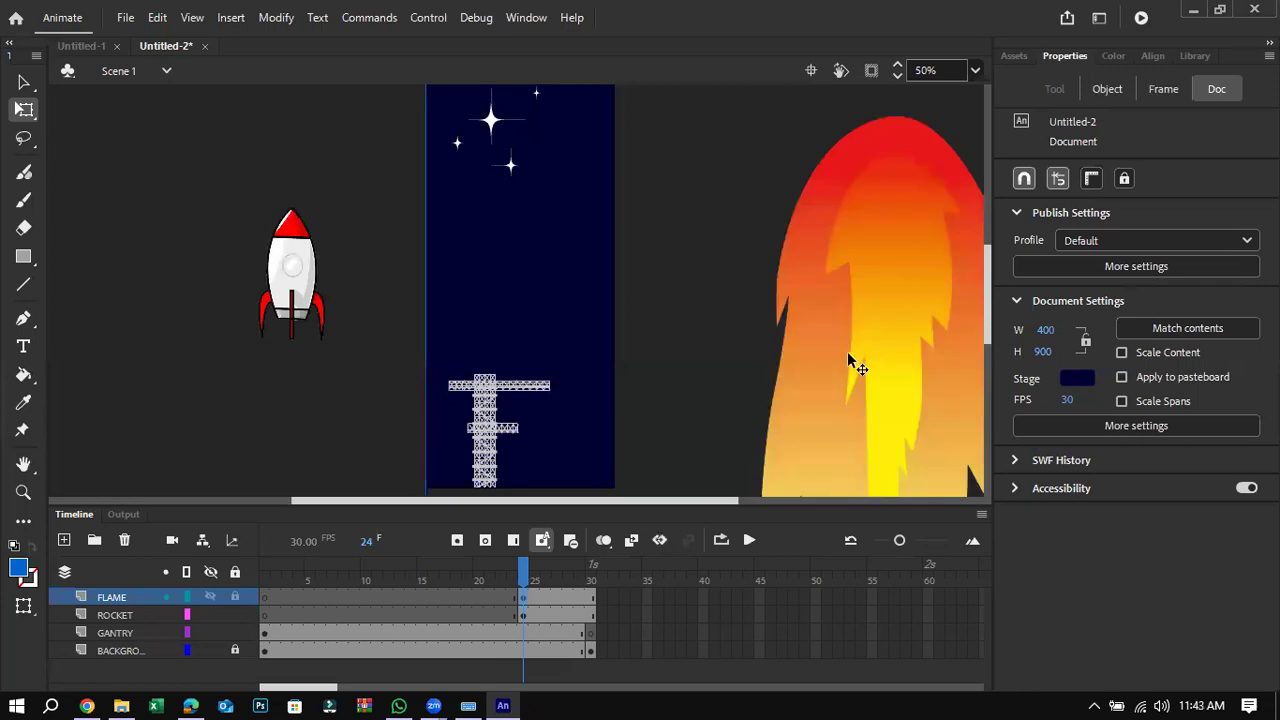
Step: Scale the oversized flame down to fit the rocket and place it directly beneath the rocket's tail
click(847, 351)
key(ctrl+minus)
drag(942, 179, 395, 345)
key(ctrl+equal)
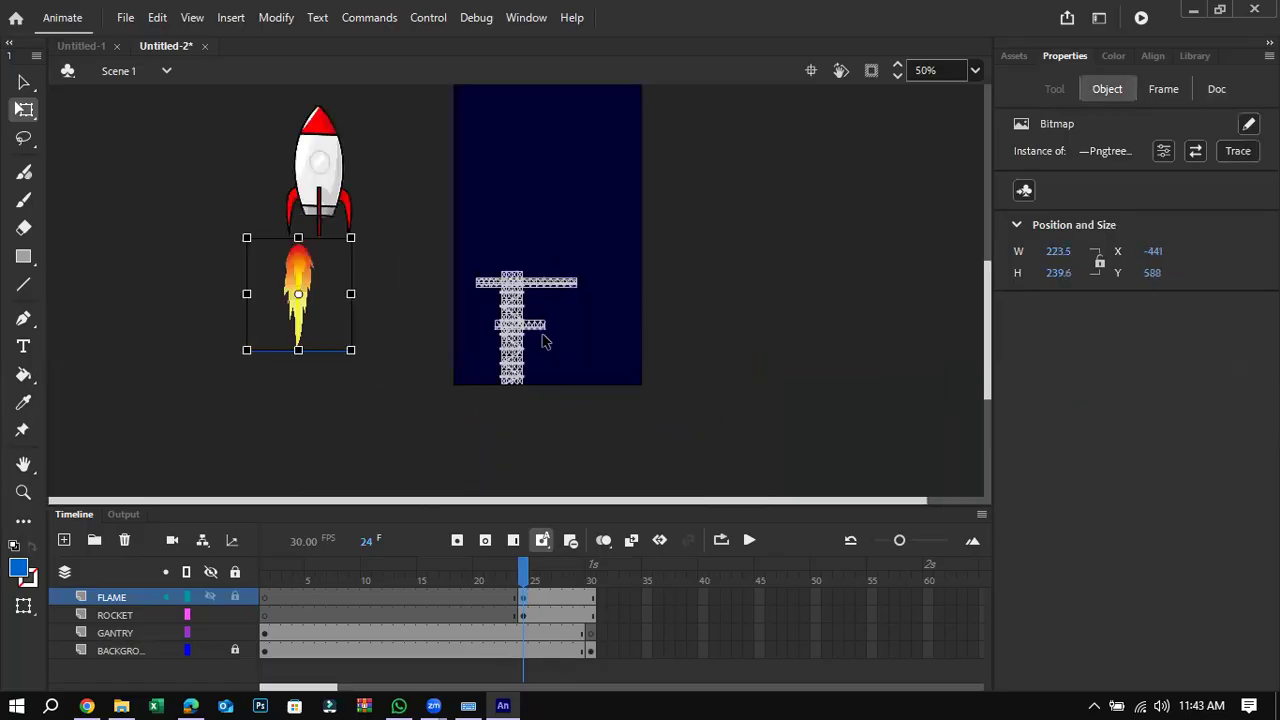
key(ctrl+equal)
key(ctrl+minus)
drag(351, 351, 333, 288)
click(281, 415)
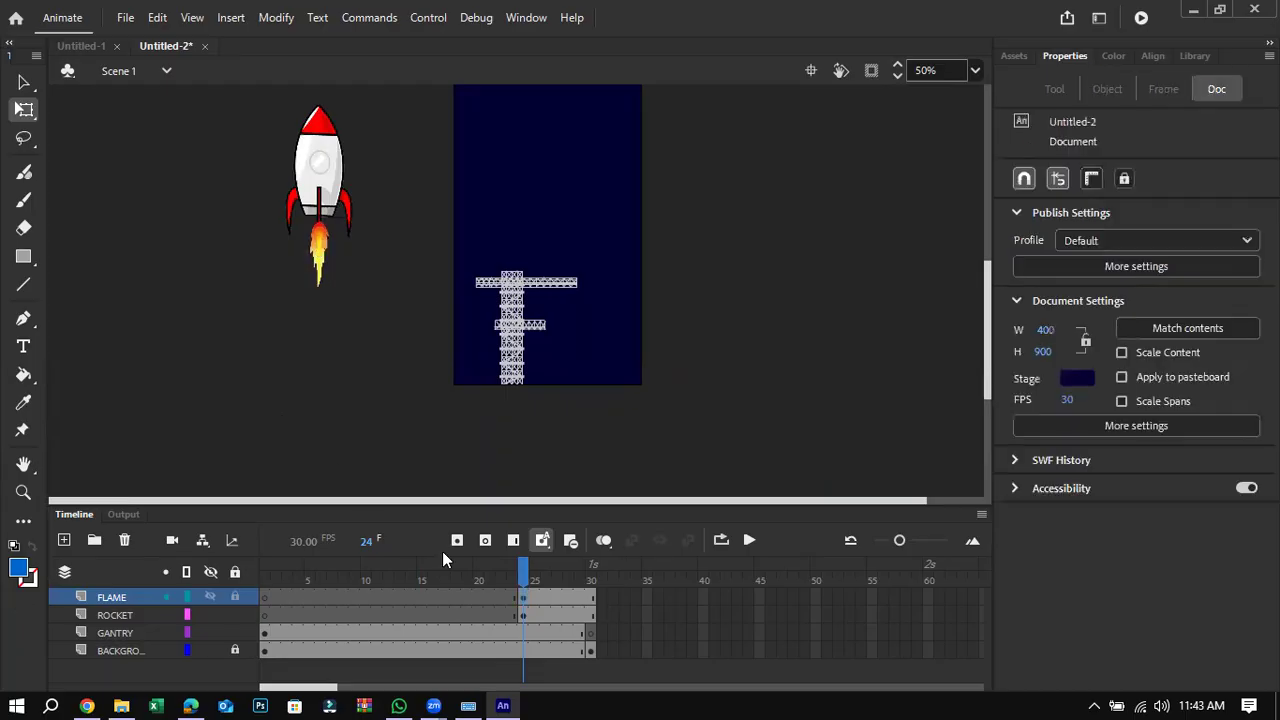
Step: Move the starting keyframes of the FLAME and ROCKET layers from frame 24 to frame 1
click(512, 599)
click(534, 600)
click(467, 599)
click(523, 598)
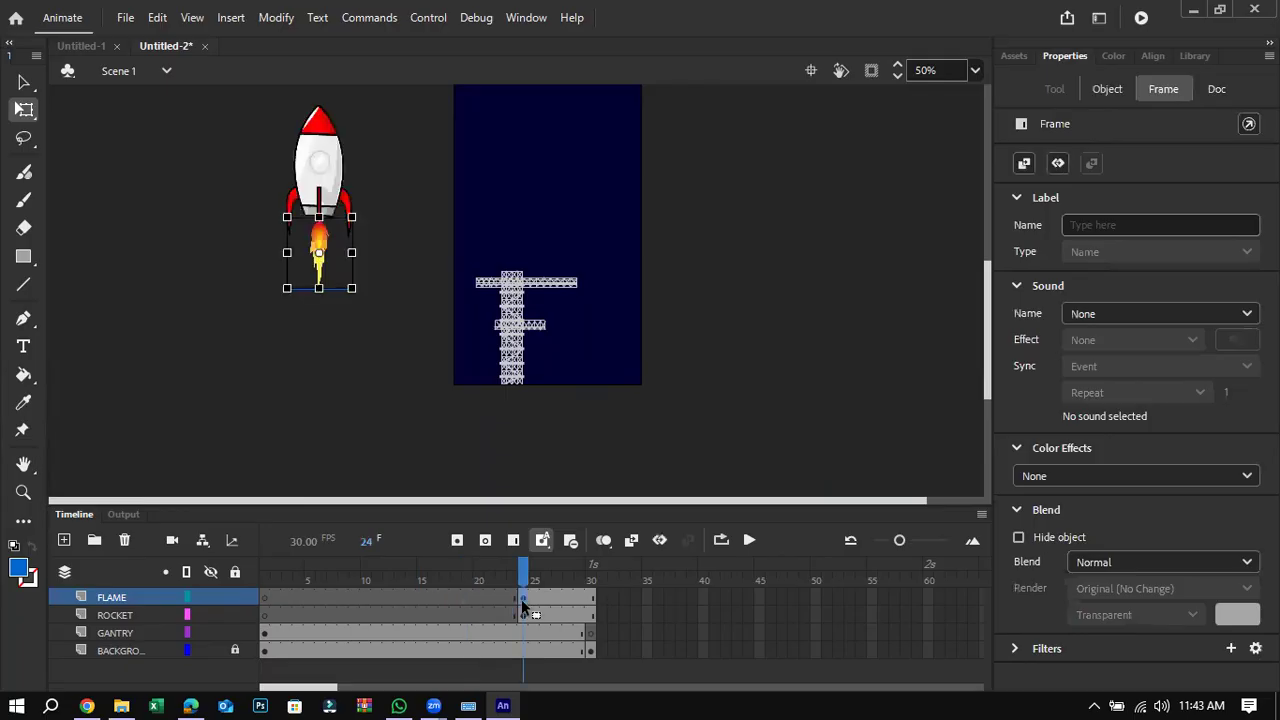
drag(331, 597, 264, 598)
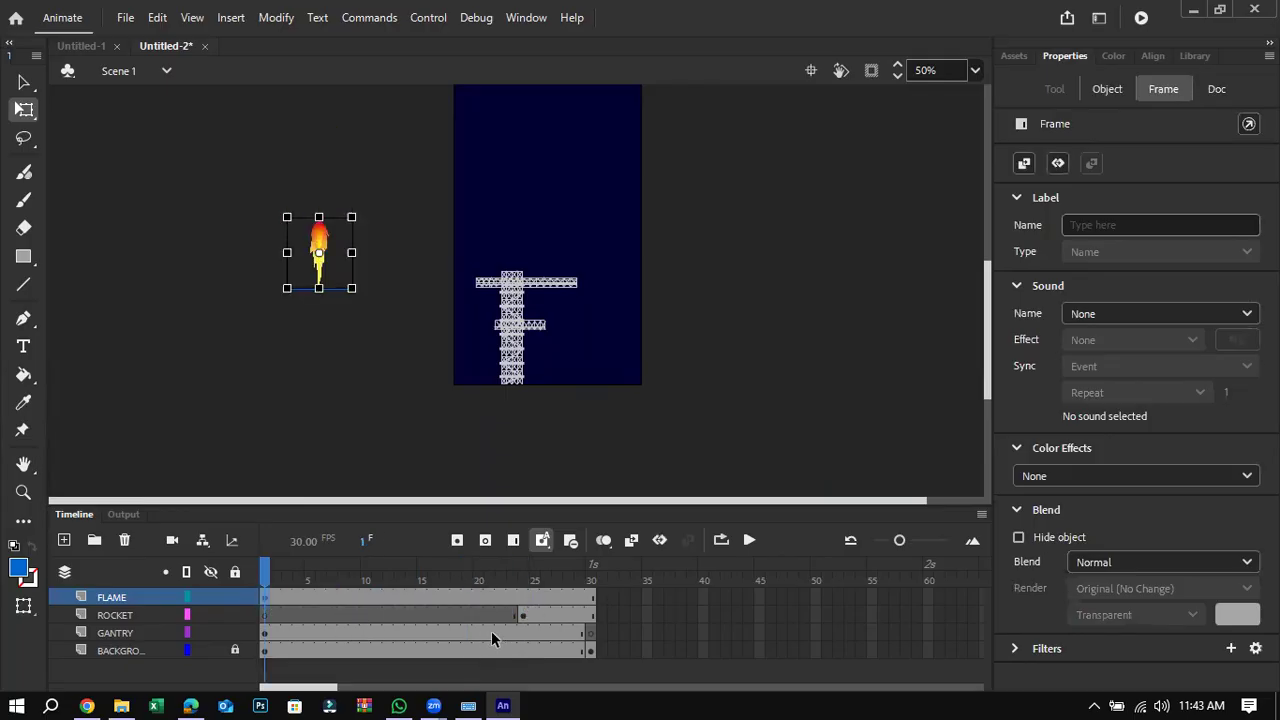
click(523, 614)
drag(523, 614, 262, 618)
Step: Fill the empty keyframe at frame 30 of the GANTRY layer with the gantry and check the other layers' frames
click(570, 633)
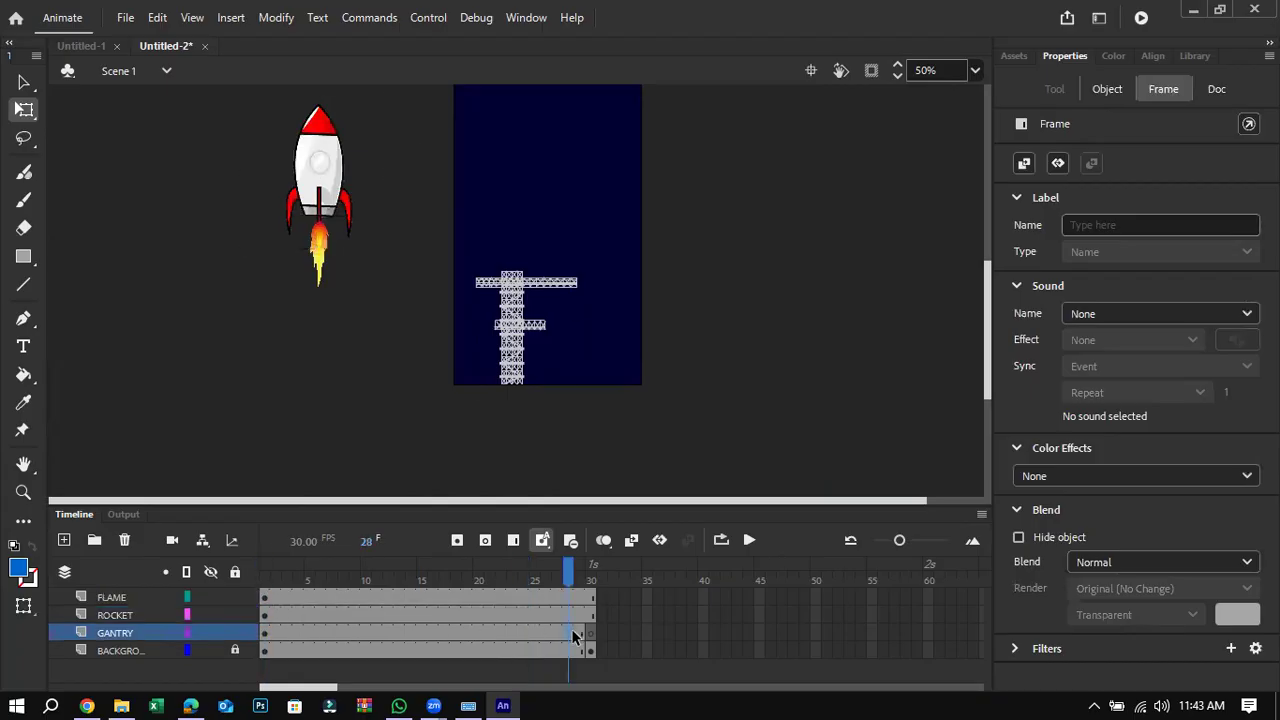
click(547, 634)
click(581, 634)
click(588, 633)
click(578, 634)
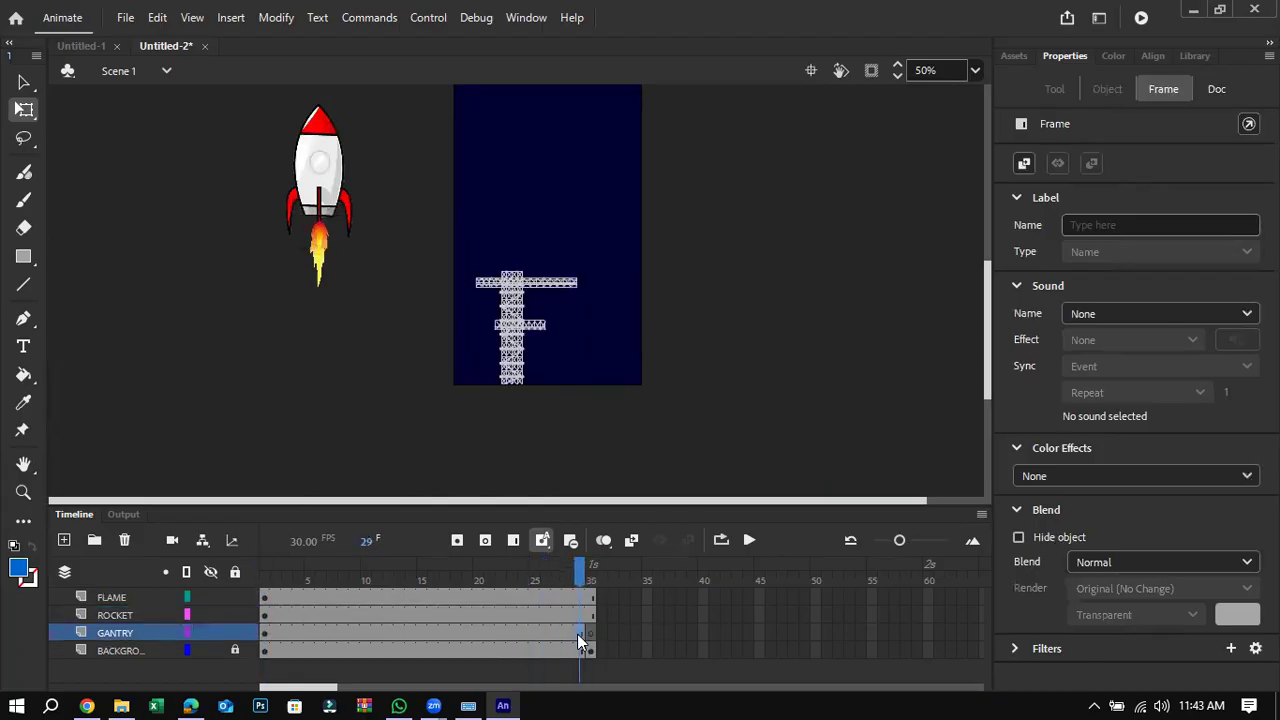
click(444, 634)
click(580, 635)
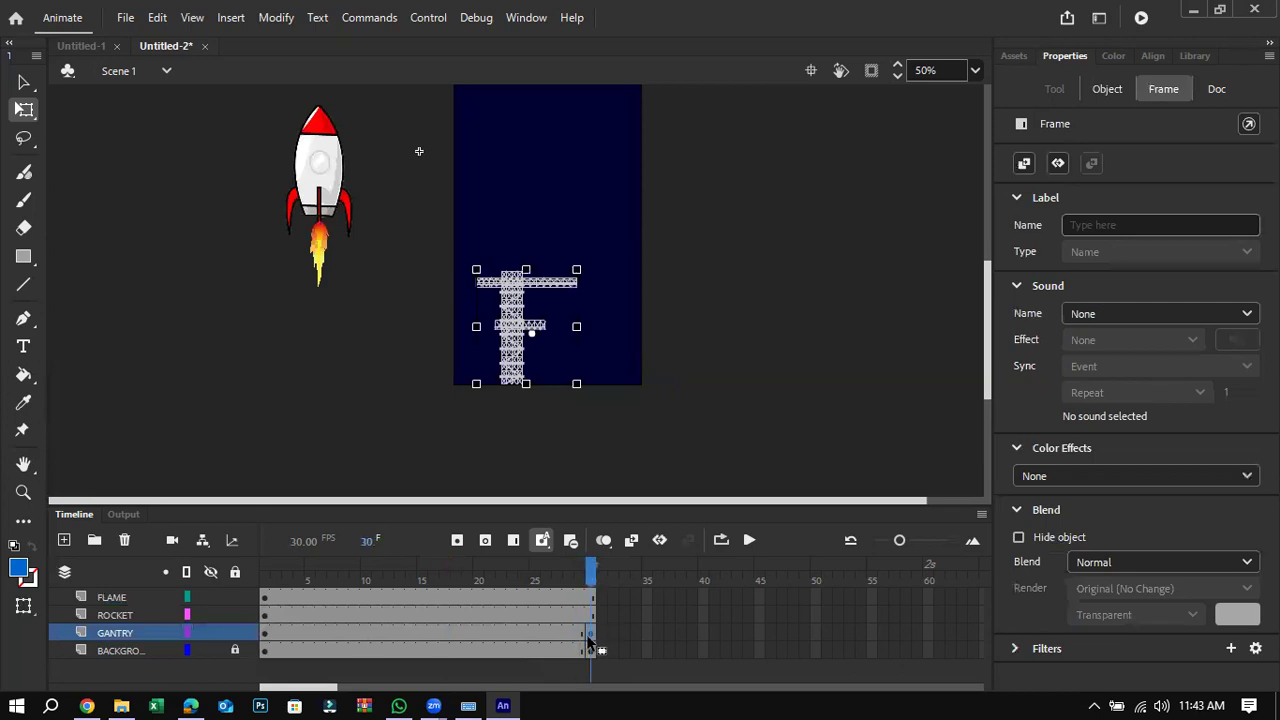
click(467, 633)
click(443, 650)
click(343, 615)
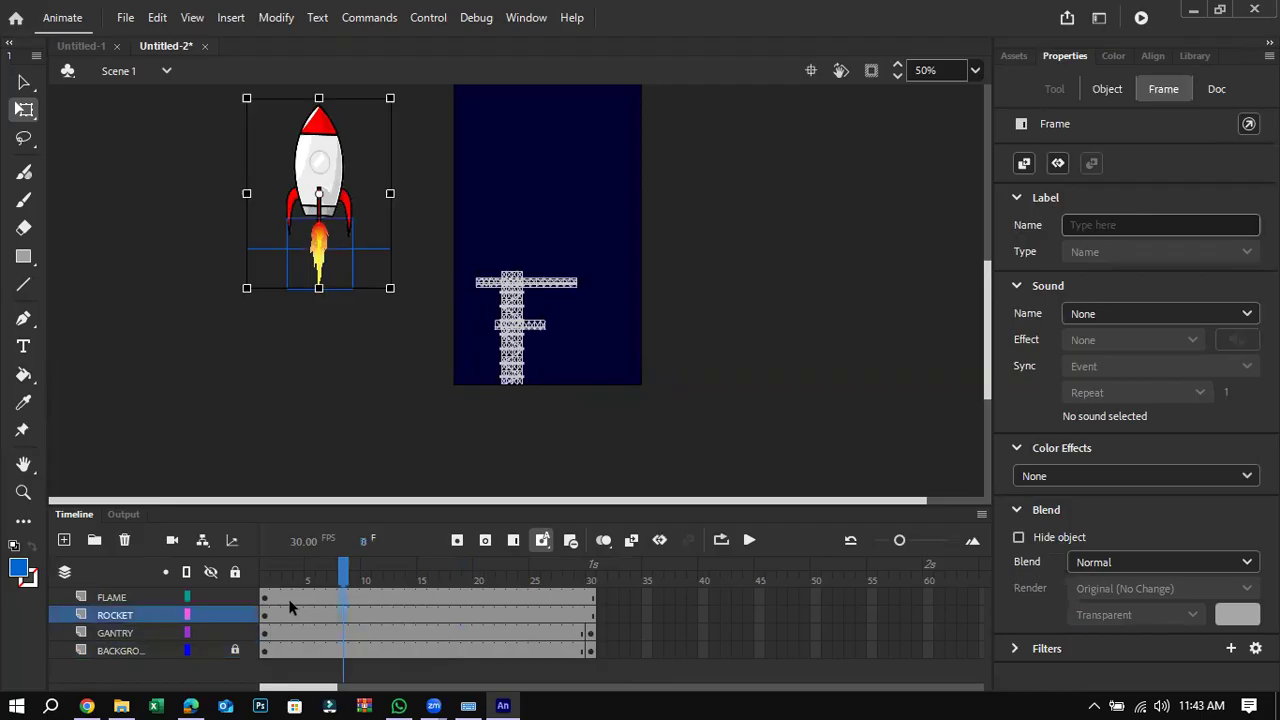
Step: Switch to 9626_m23_qp_04.pdf in the browser to review the spaceship's example sequence, and return to Animate
click(589, 615)
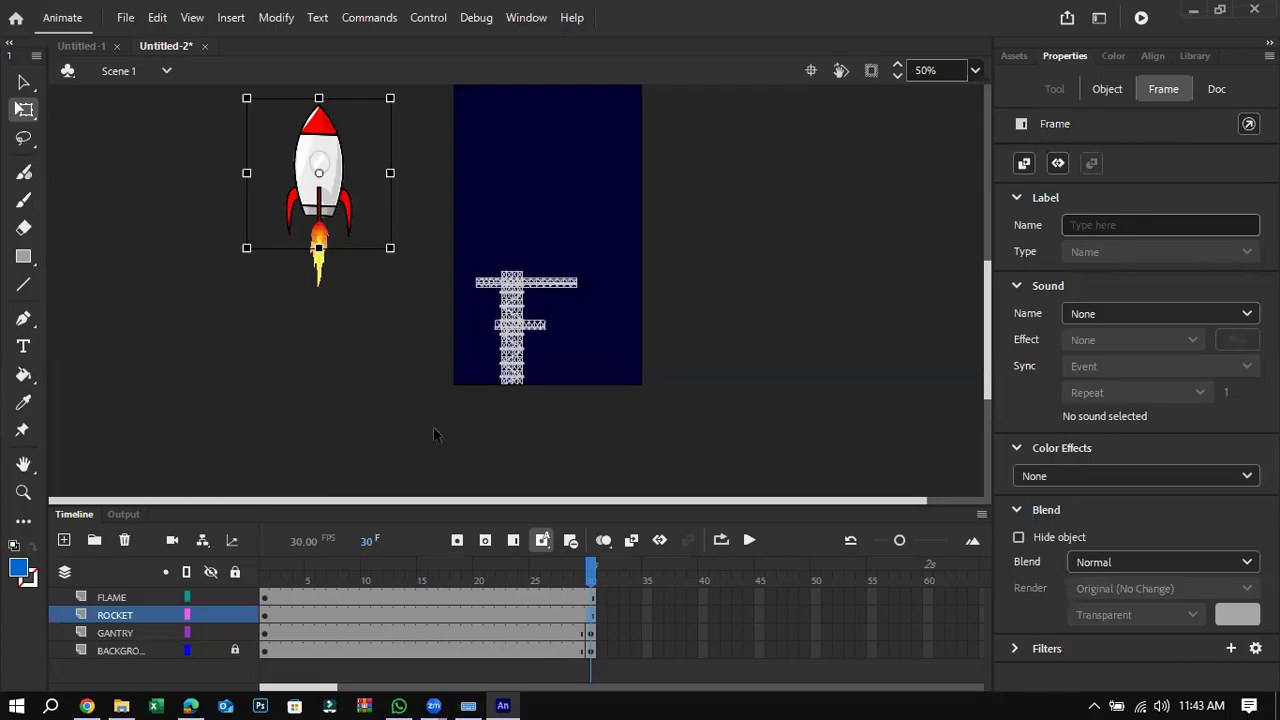
click(190, 706)
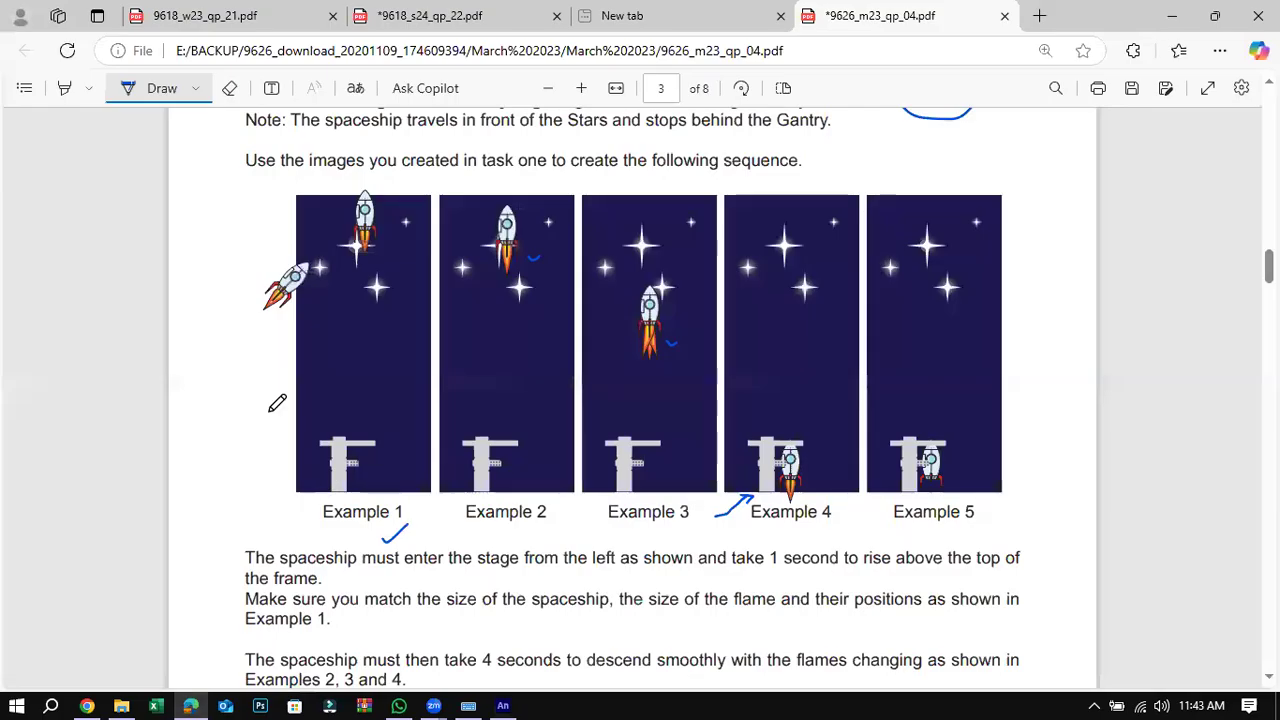
click(503, 706)
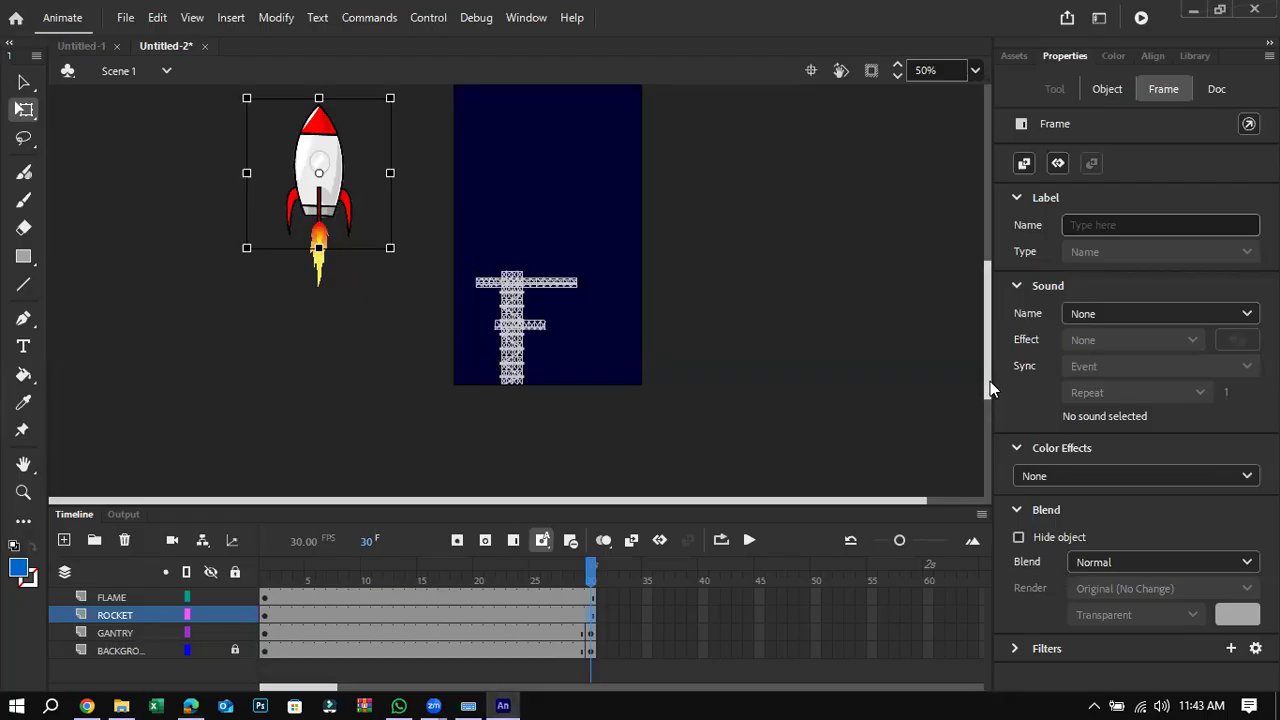
drag(990, 381, 993, 367)
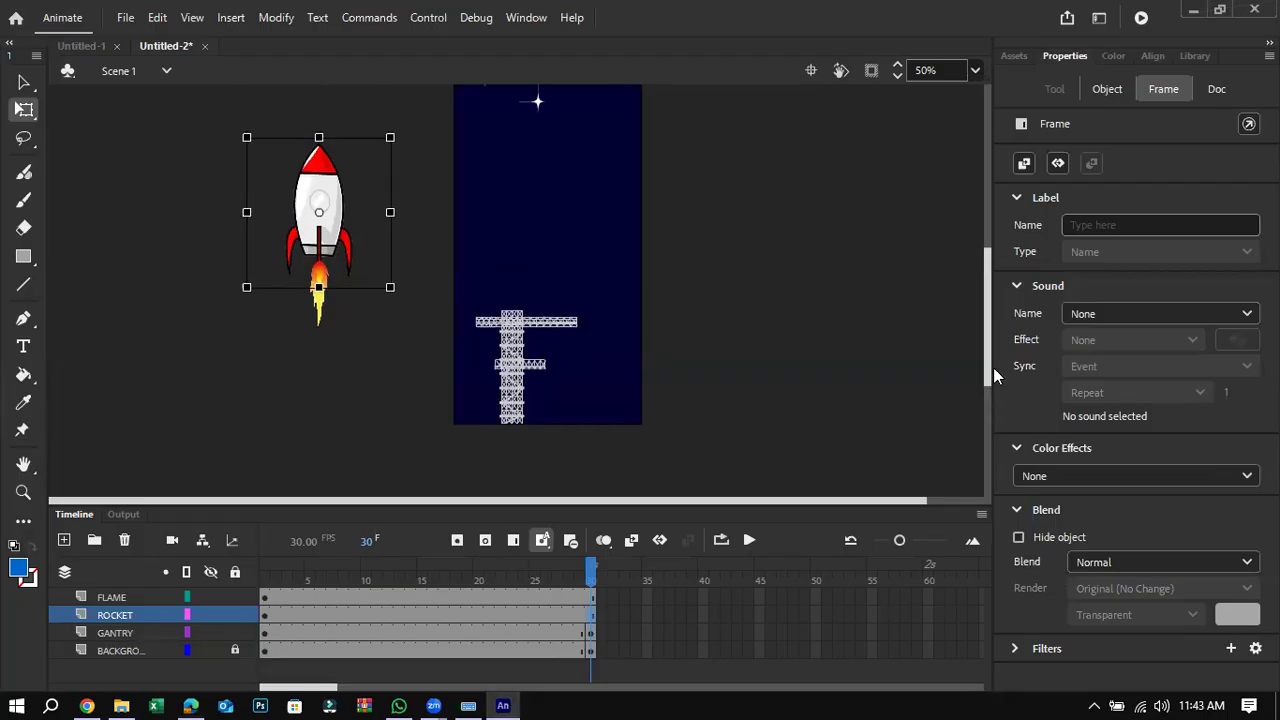
Step: Insert a keyframe at frame 30 of the ROCKET layer and create a classic tween from frame 1 to it
click(268, 597)
click(114, 615)
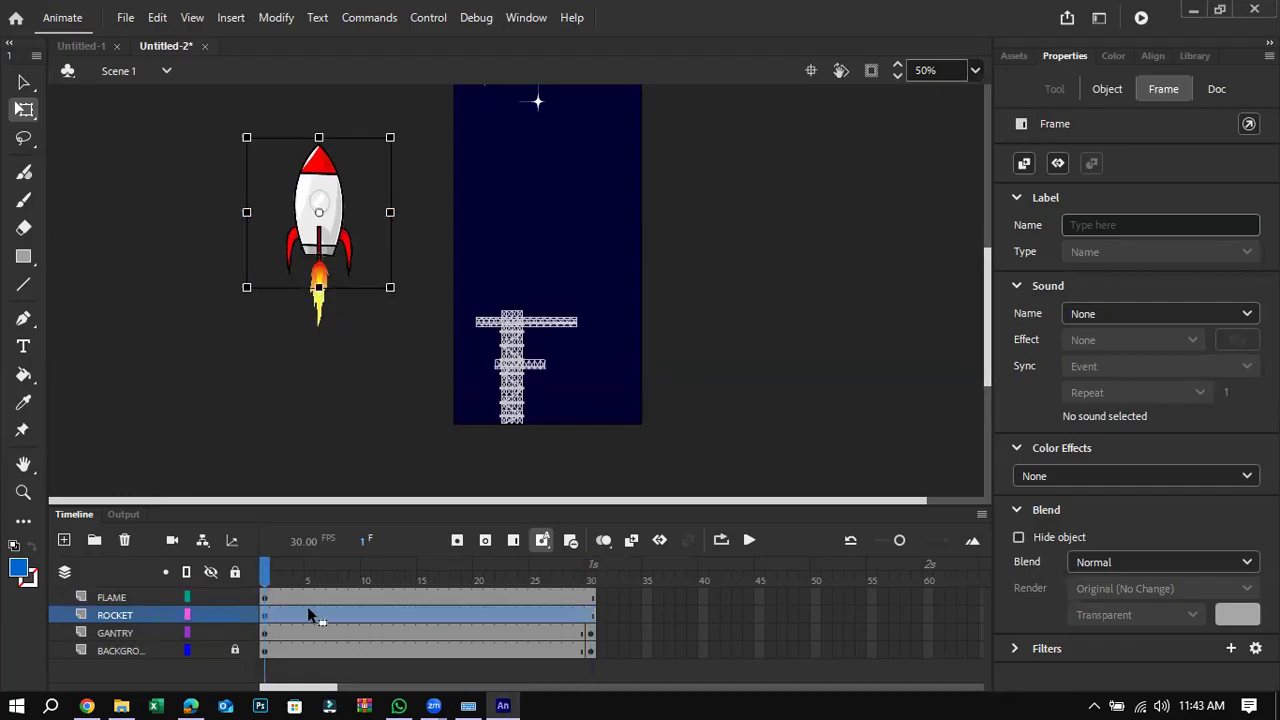
click(590, 616)
right_click(591, 616)
click(697, 204)
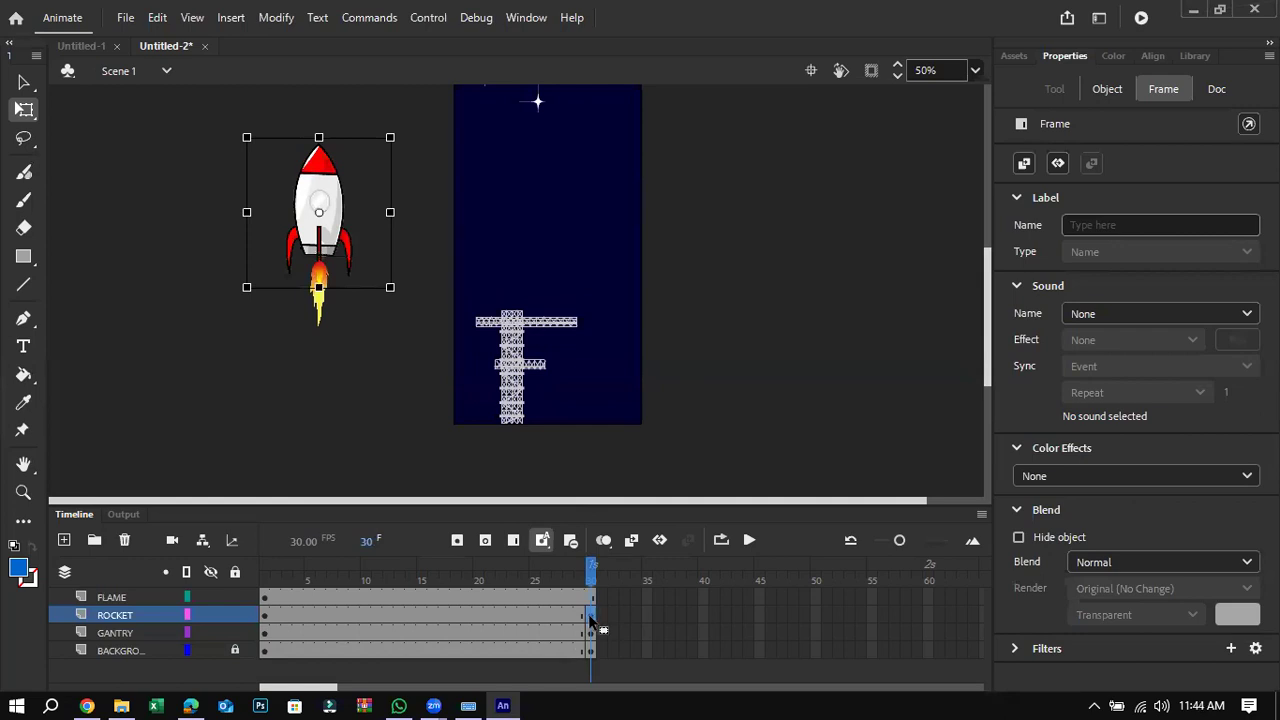
right_click(589, 616)
click(685, 68)
click(566, 616)
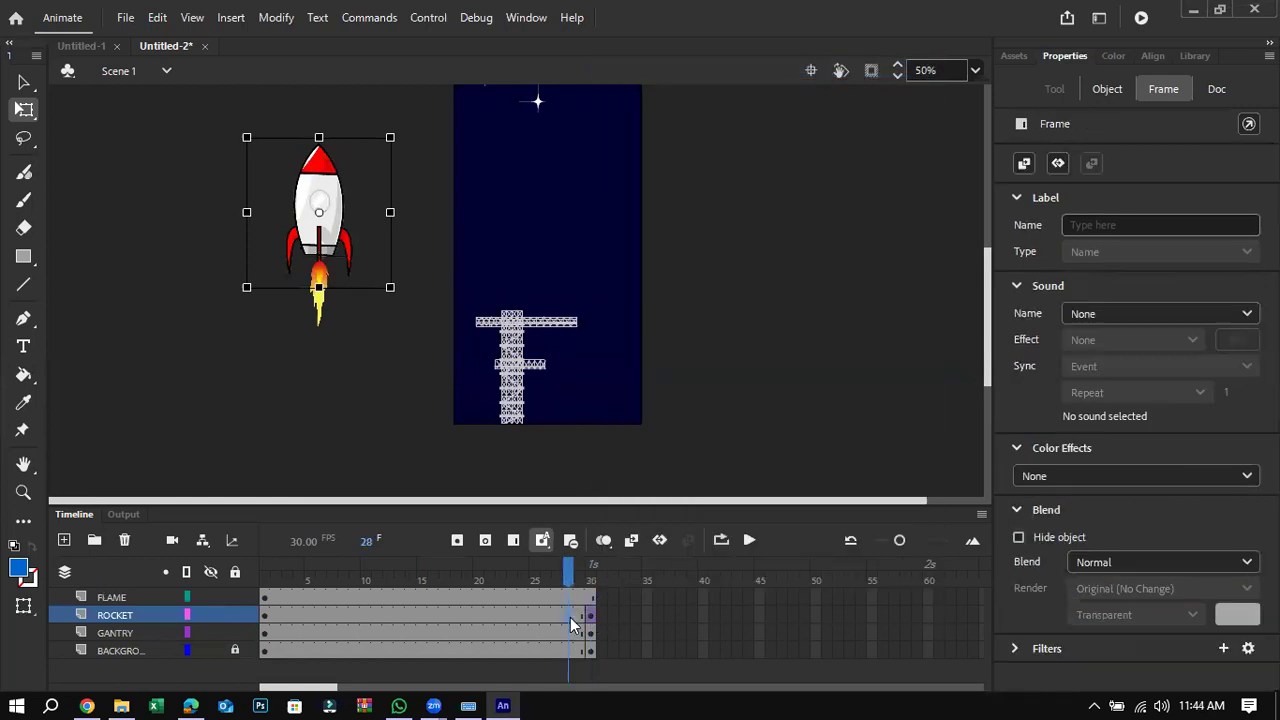
right_click(566, 616)
click(664, 70)
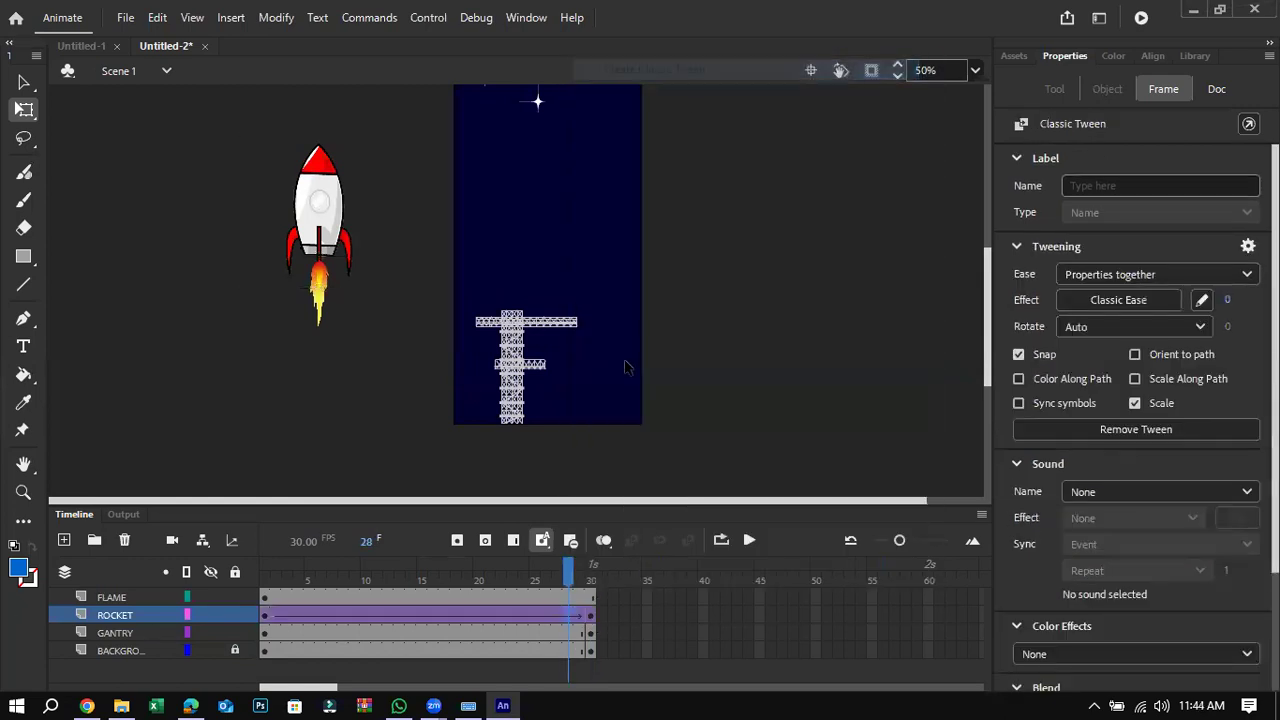
Step: Insert a keyframe at frame 30 of the FLAME layer and create a classic tween across its frames
click(590, 597)
right_click(590, 597)
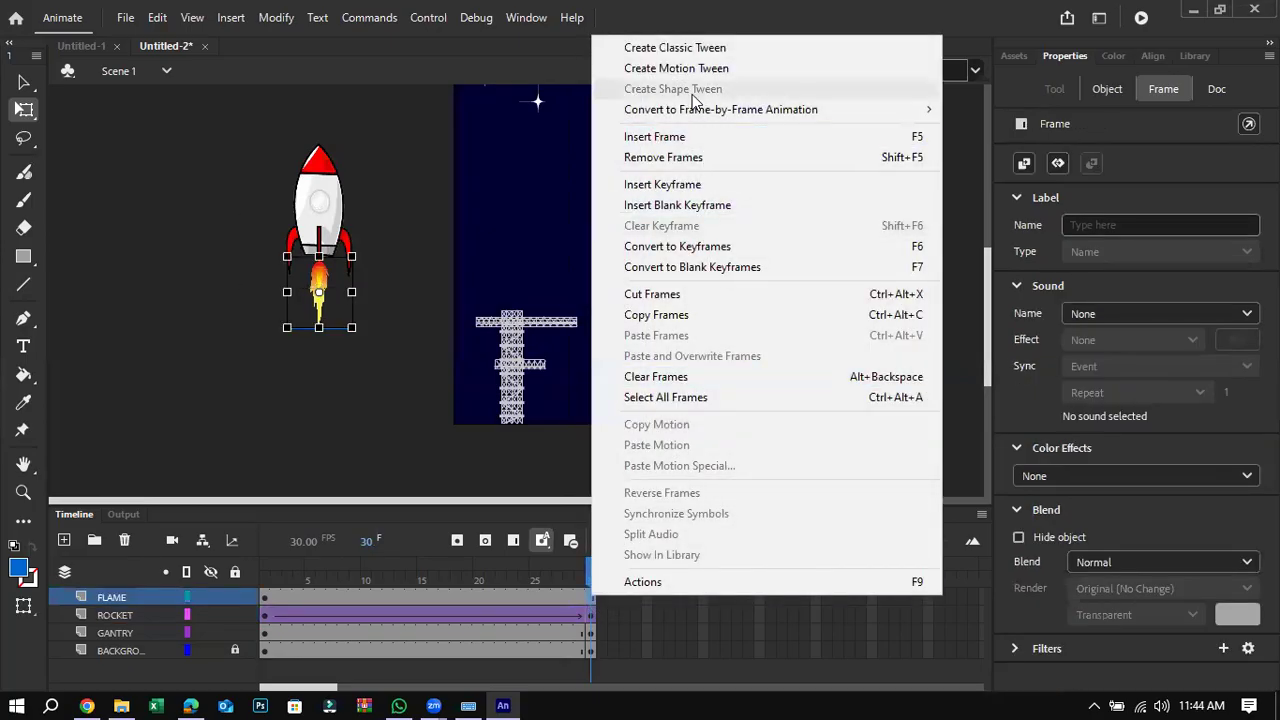
click(690, 184)
right_click(594, 591)
click(690, 41)
click(562, 597)
right_click(562, 597)
click(660, 50)
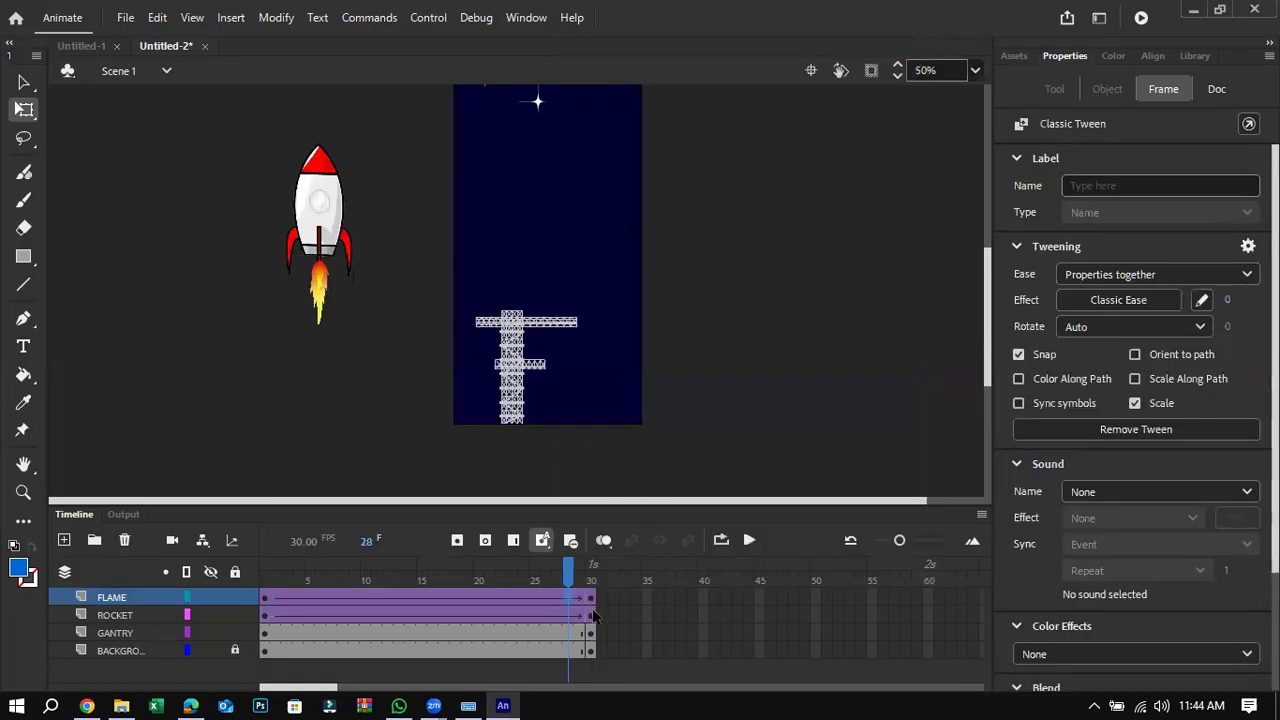
Step: Try rotating the rocket clockwise at frame 1 of the ROCKET layer, and undo the rotation
click(592, 613)
scroll(703, 456, up, 3)
scroll(703, 456, down, 2)
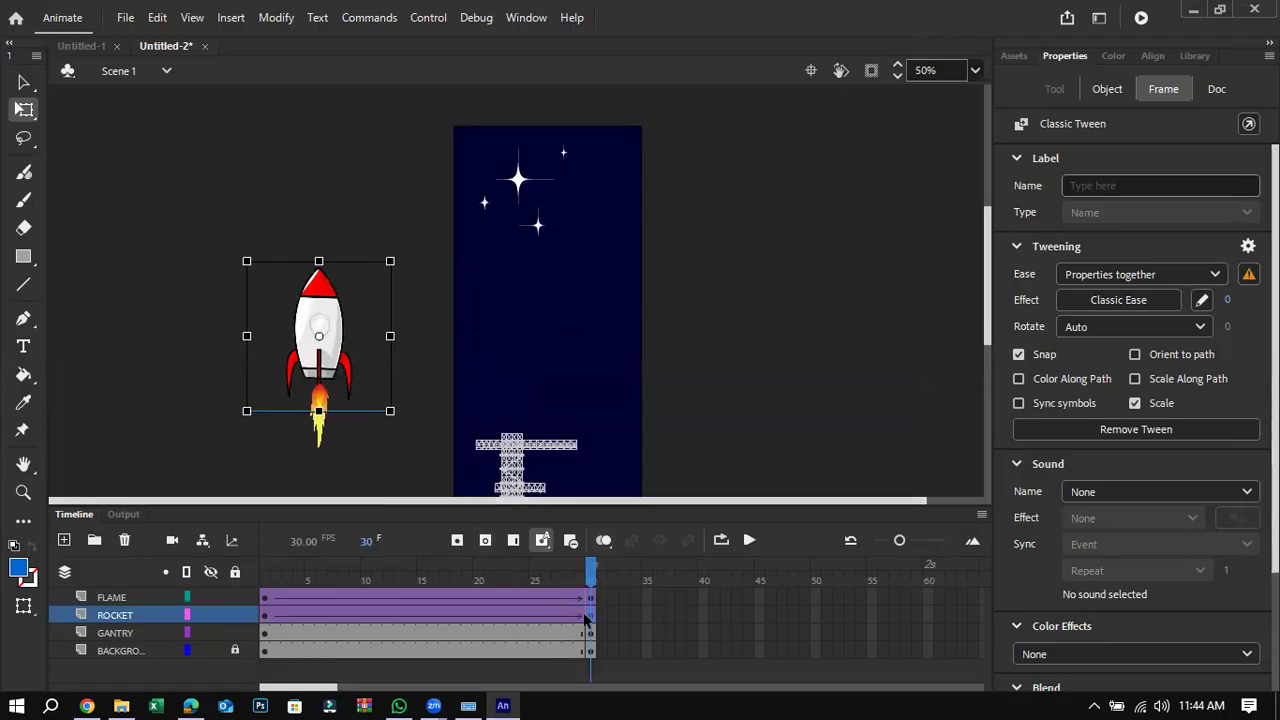
click(264, 613)
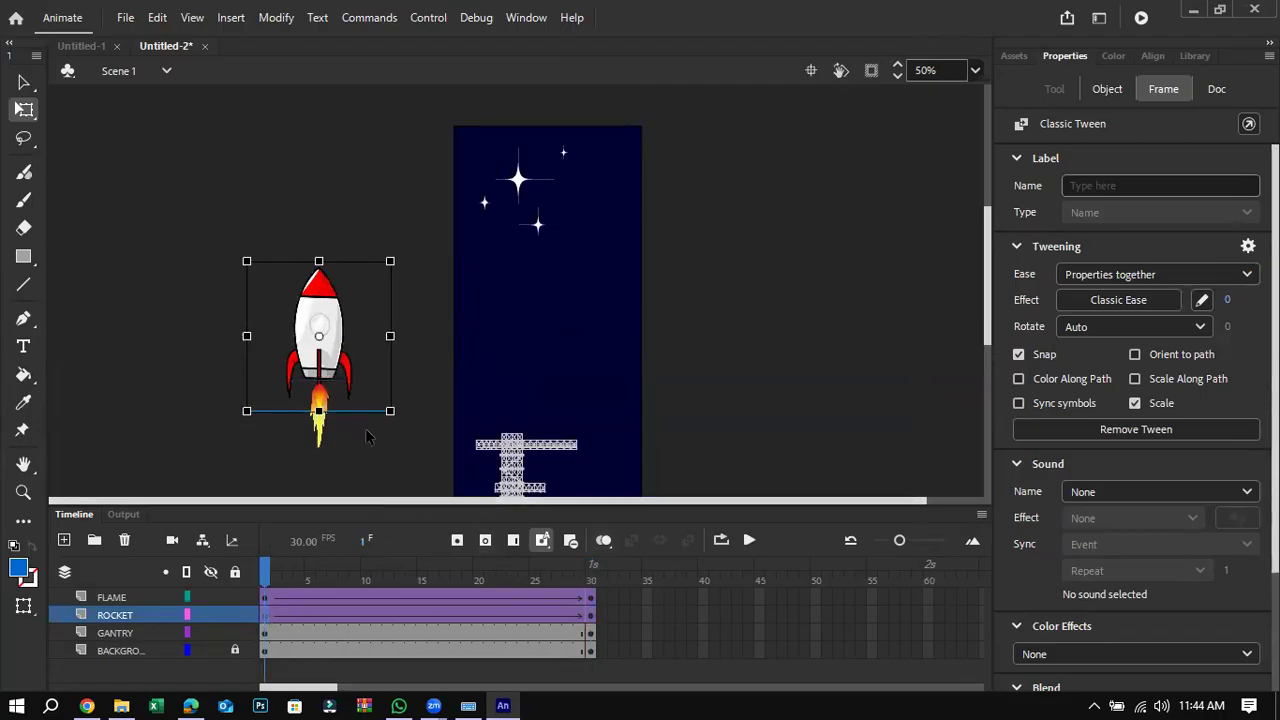
drag(409, 263, 448, 310)
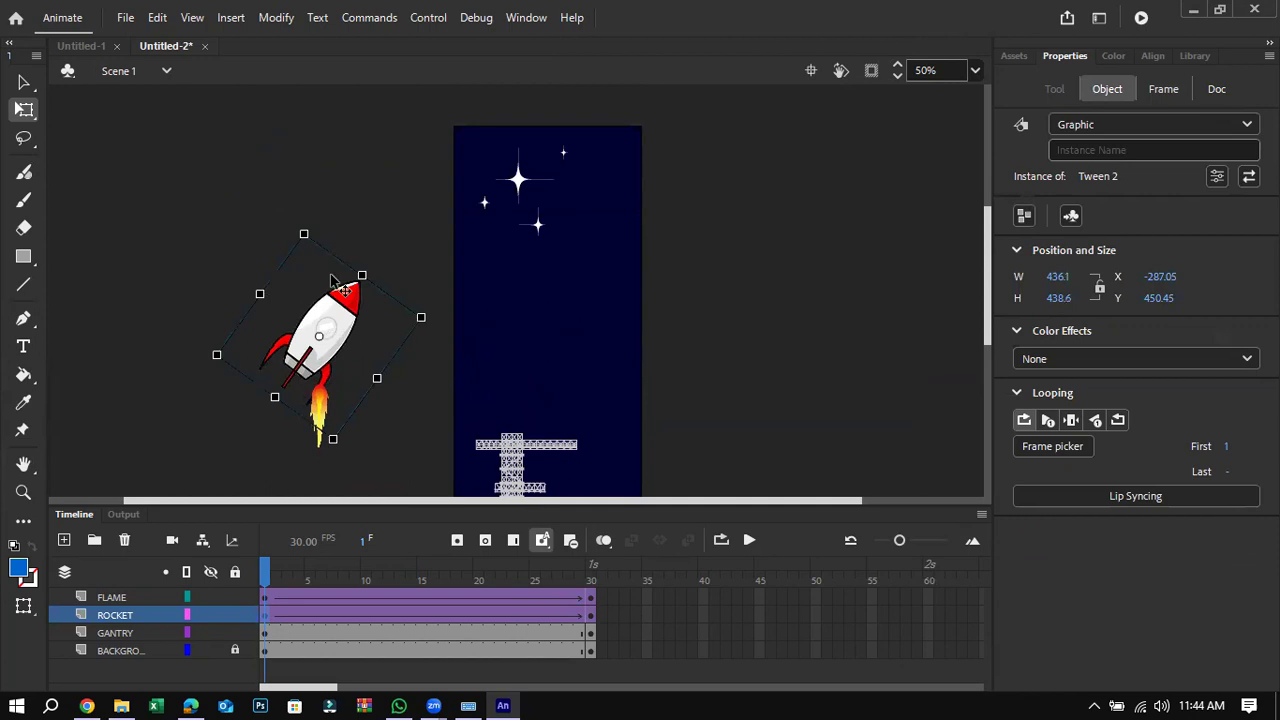
click(157, 17)
click(172, 38)
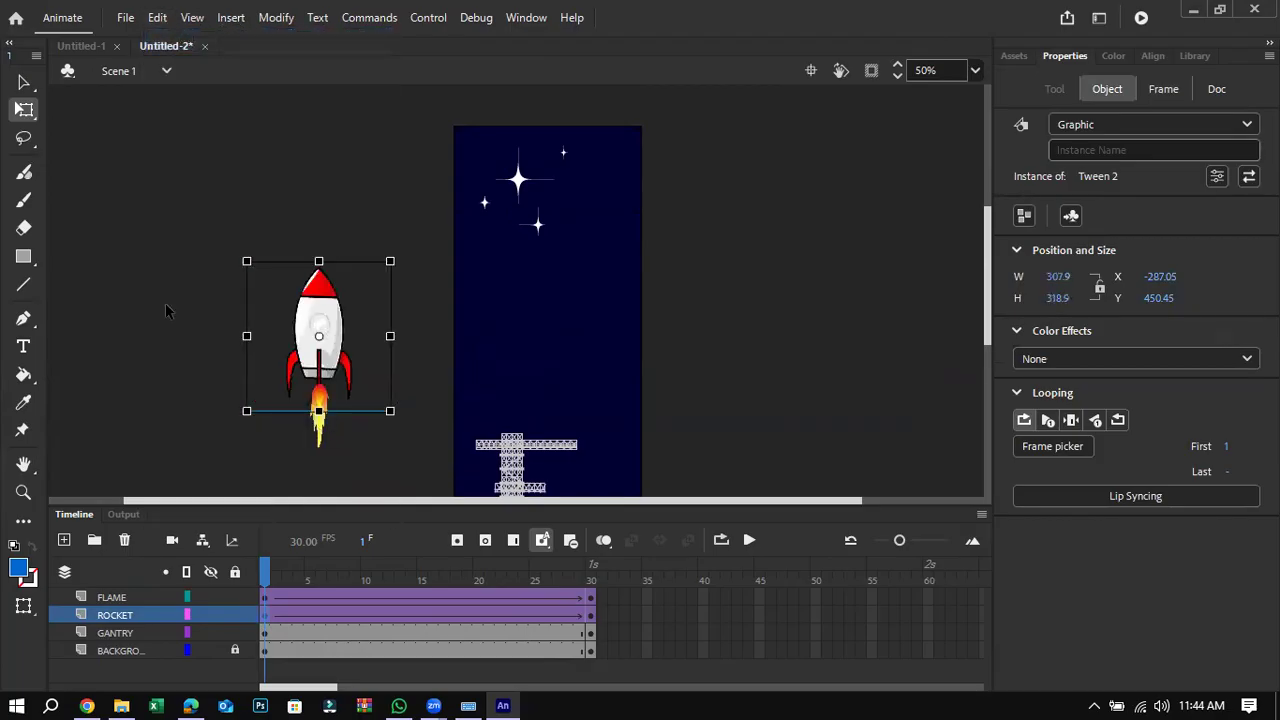
Step: Set the rocket's size at frame 1 to 200 px wide and 220 px high
click(197, 331)
click(308, 345)
click(1062, 276)
text(200)
click(1057, 298)
text(22)
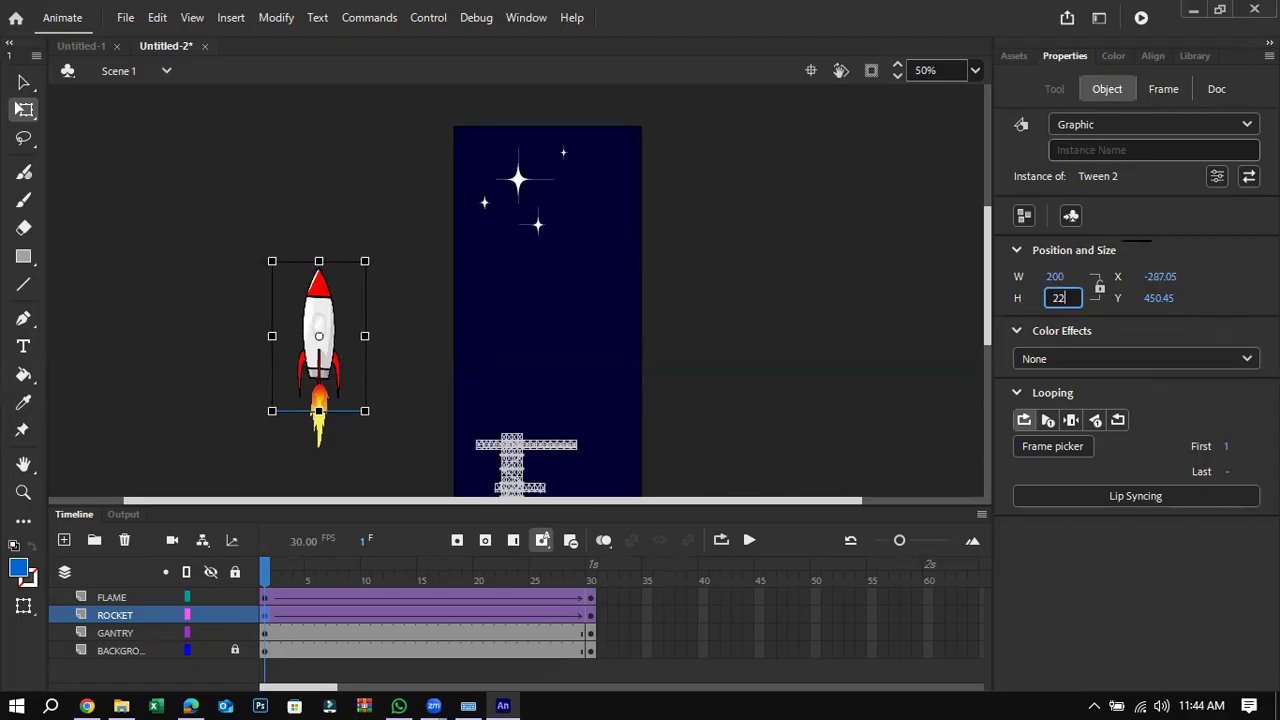
key(Return)
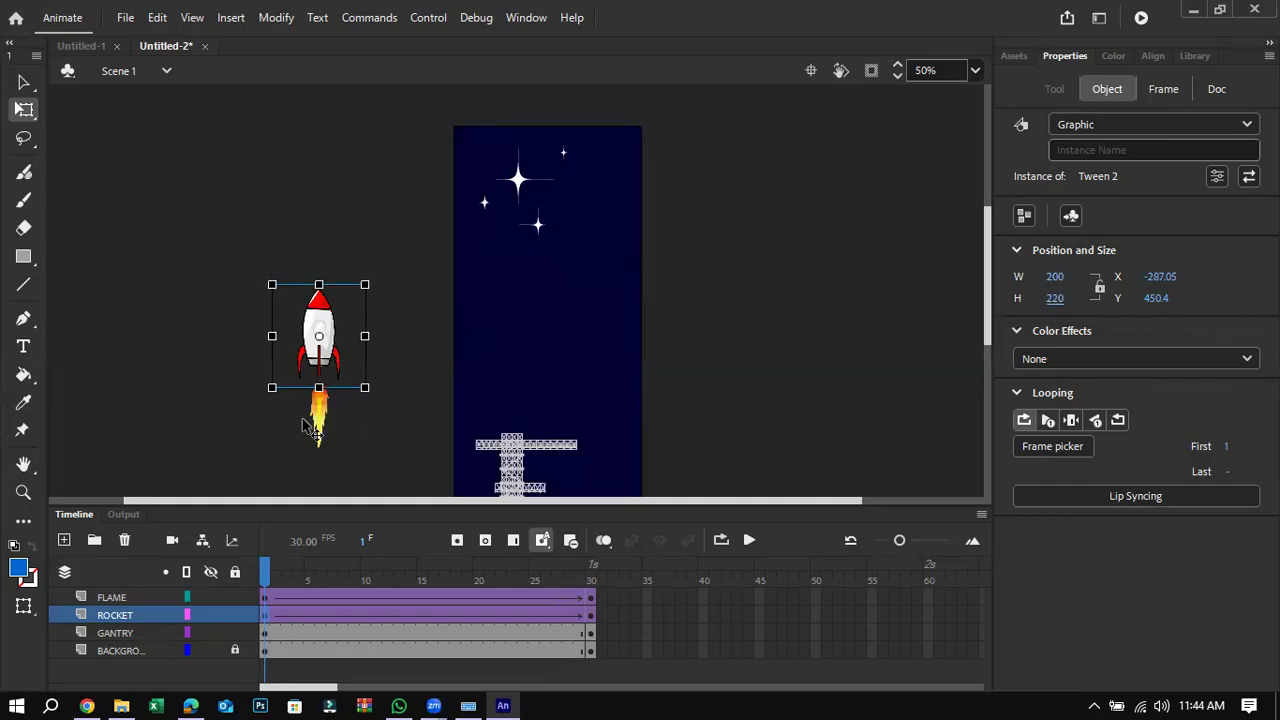
Step: Set the rocket's size at frame 30 of the ROCKET layer to 200 px wide and 220 px high
click(371, 437)
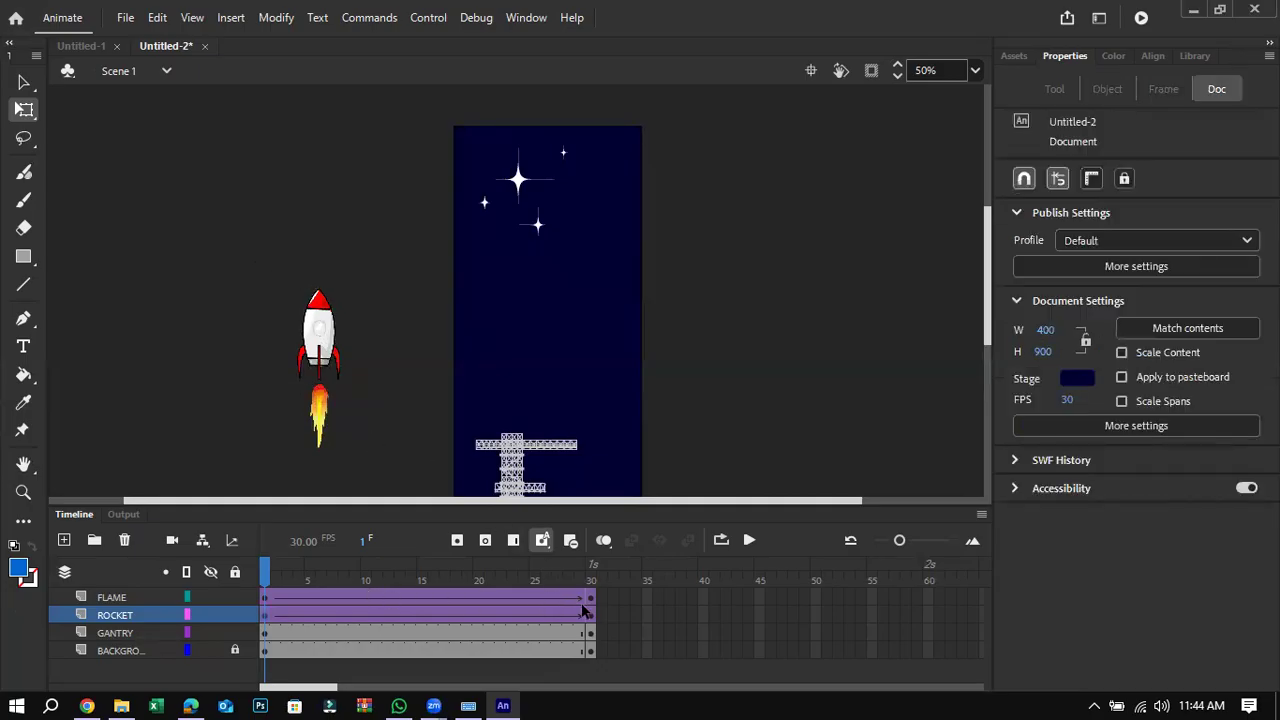
click(589, 615)
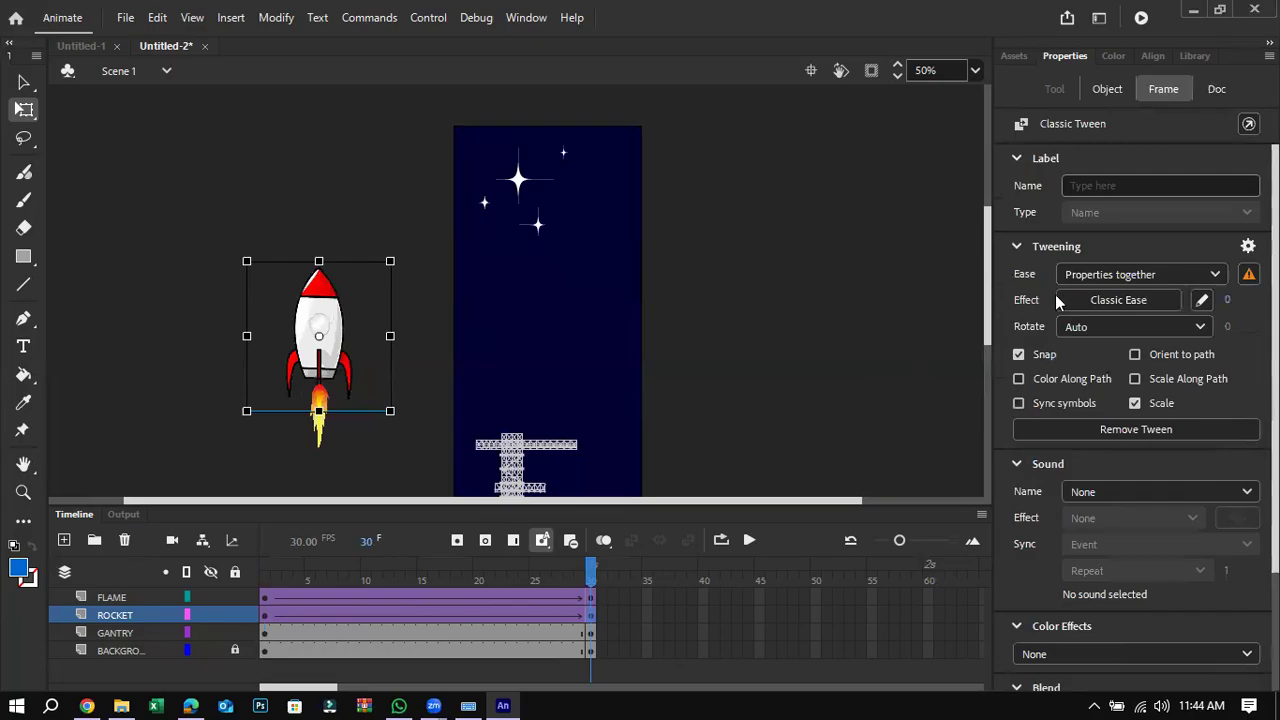
click(416, 383)
click(337, 358)
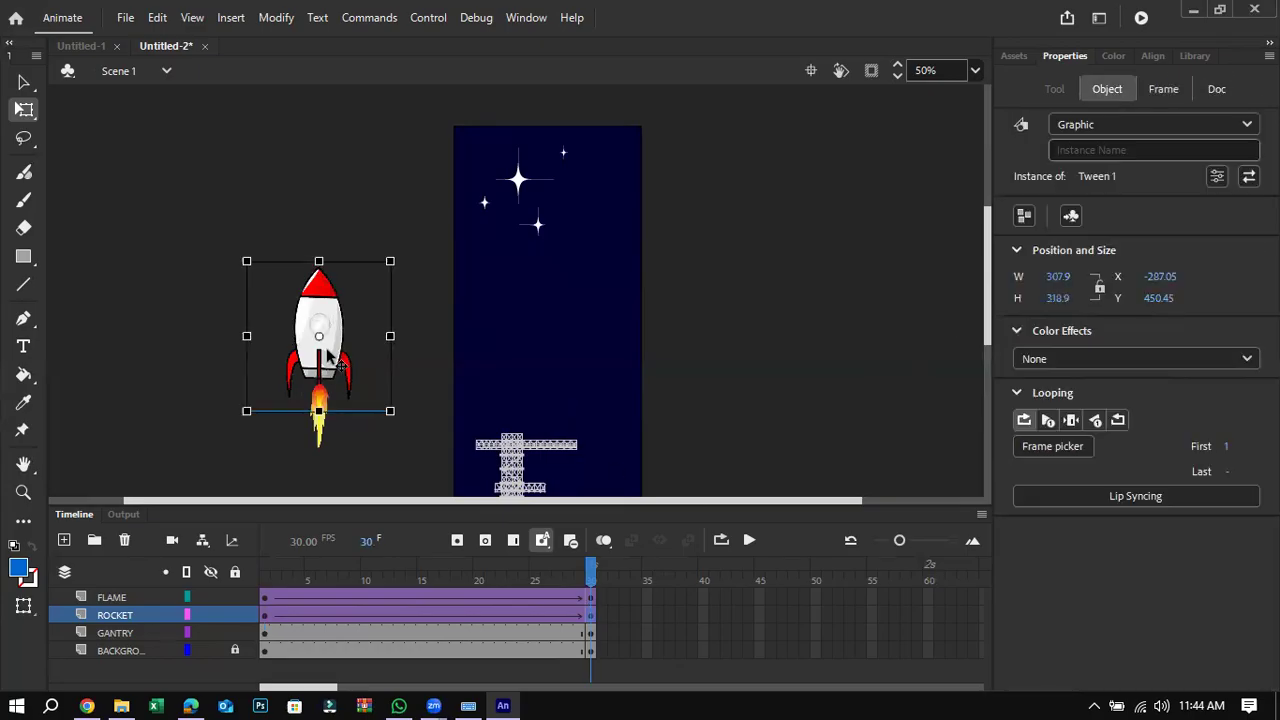
click(1058, 276)
text(2)
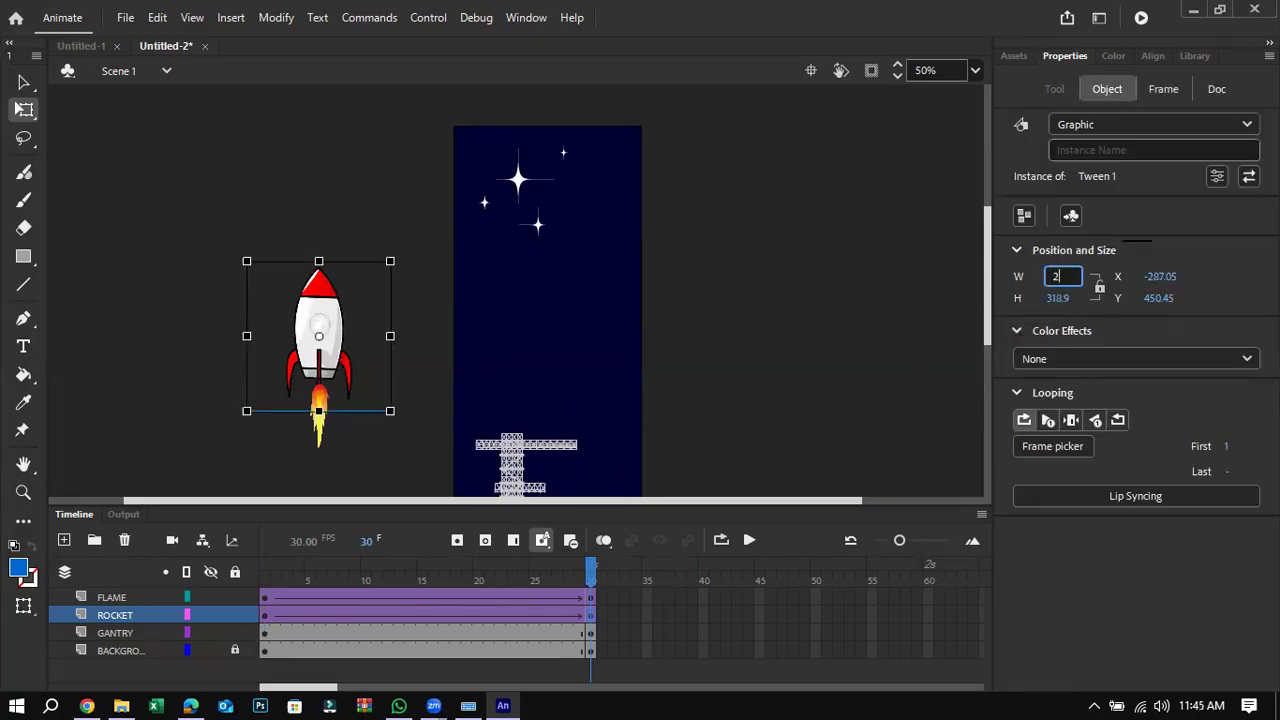
text(00)
click(1062, 297)
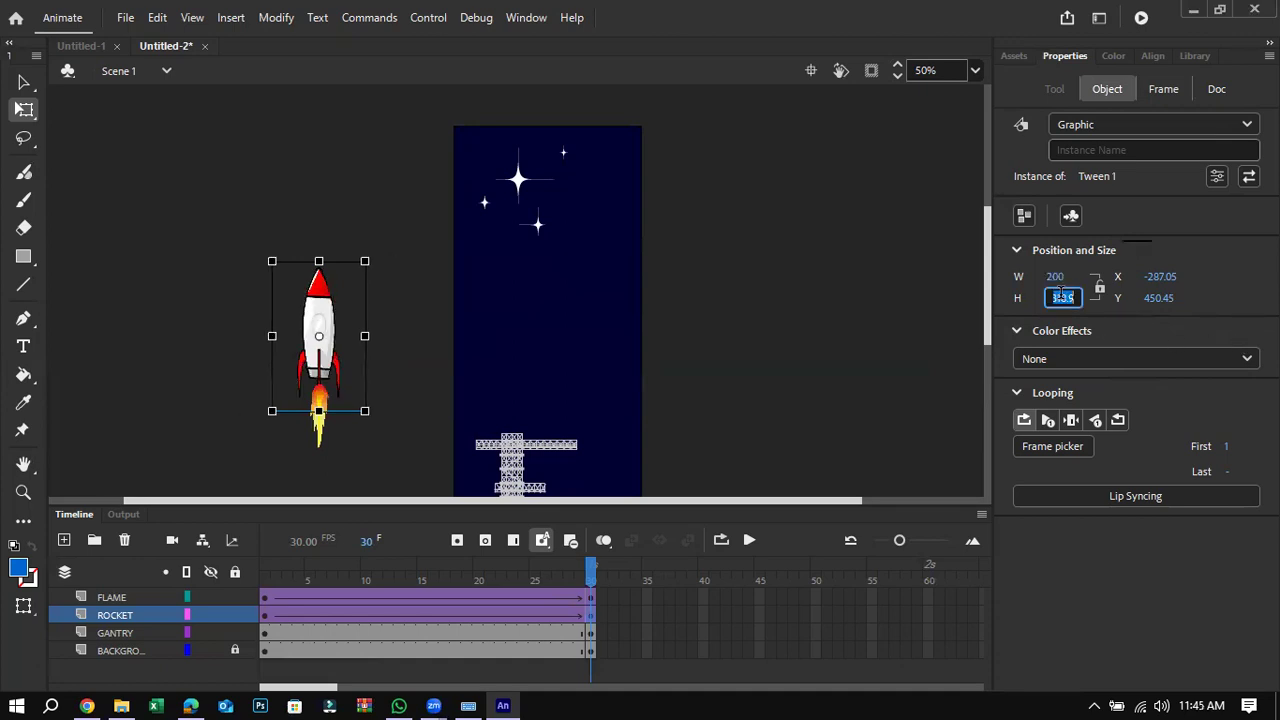
text(220)
key(Return)
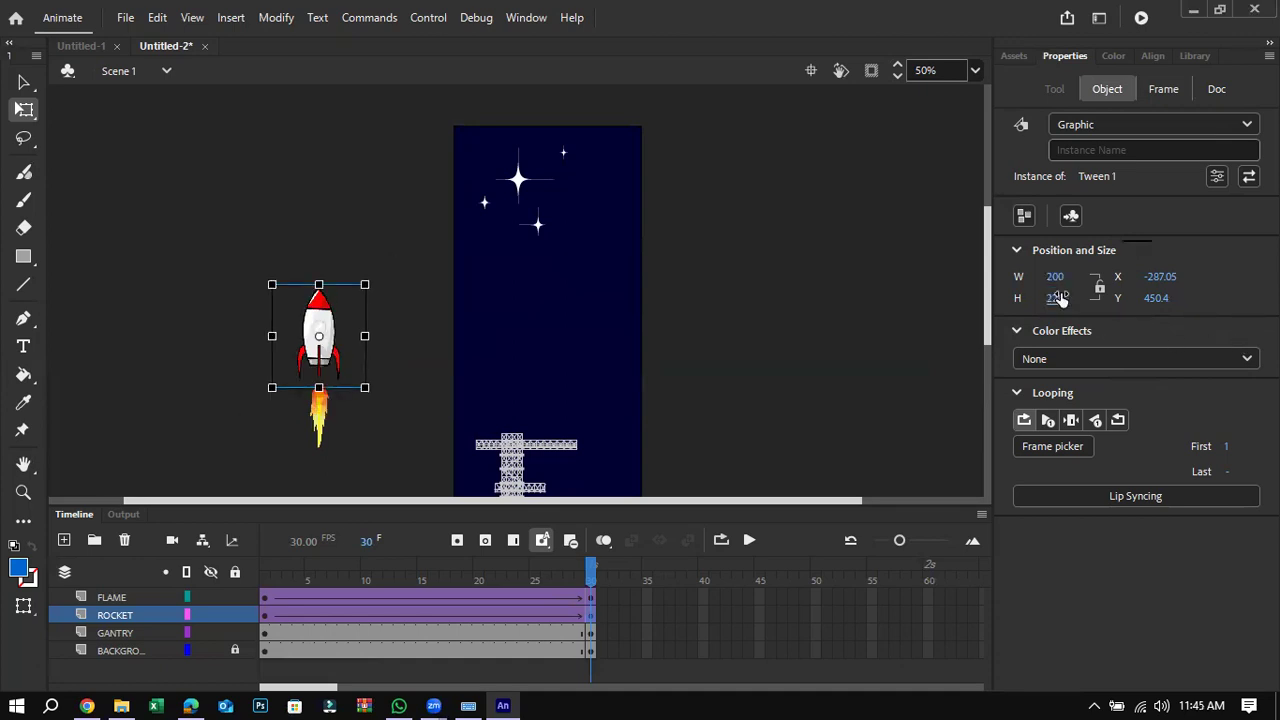
Step: Set the flame's size at frame 1 of the FLAME layer to 100 px wide and 110 px high
drag(540, 601, 597, 600)
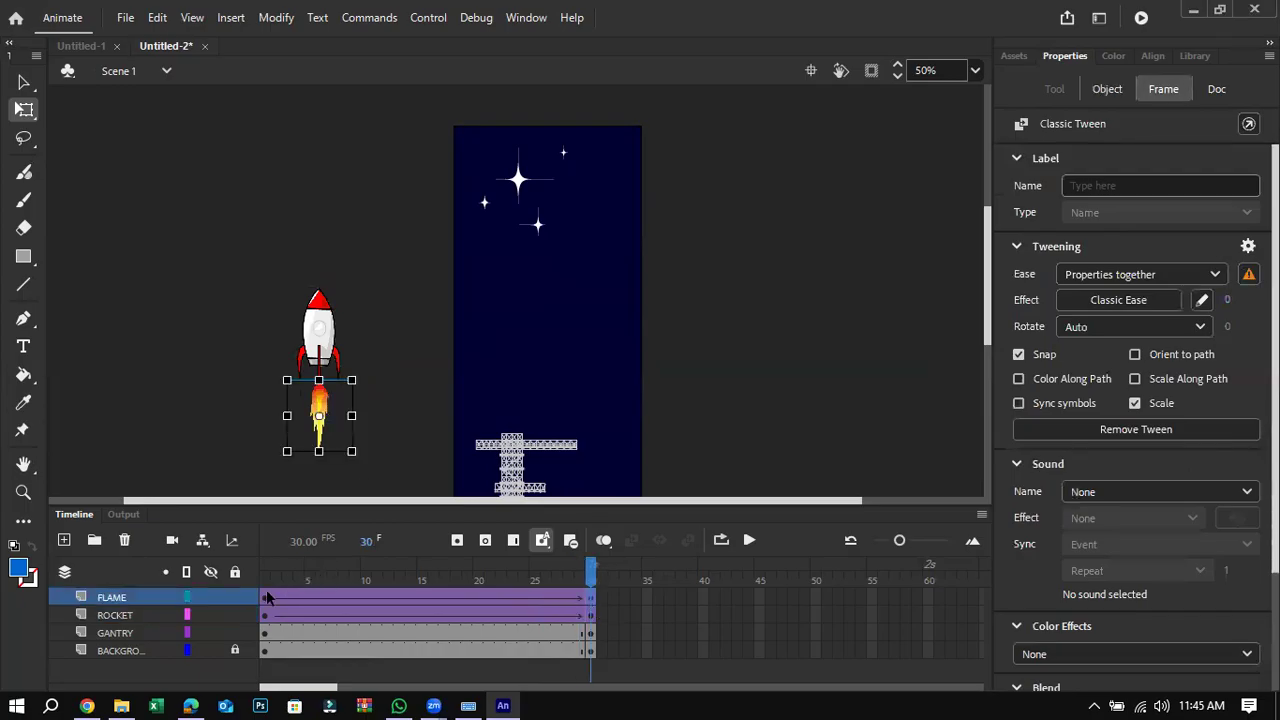
click(267, 597)
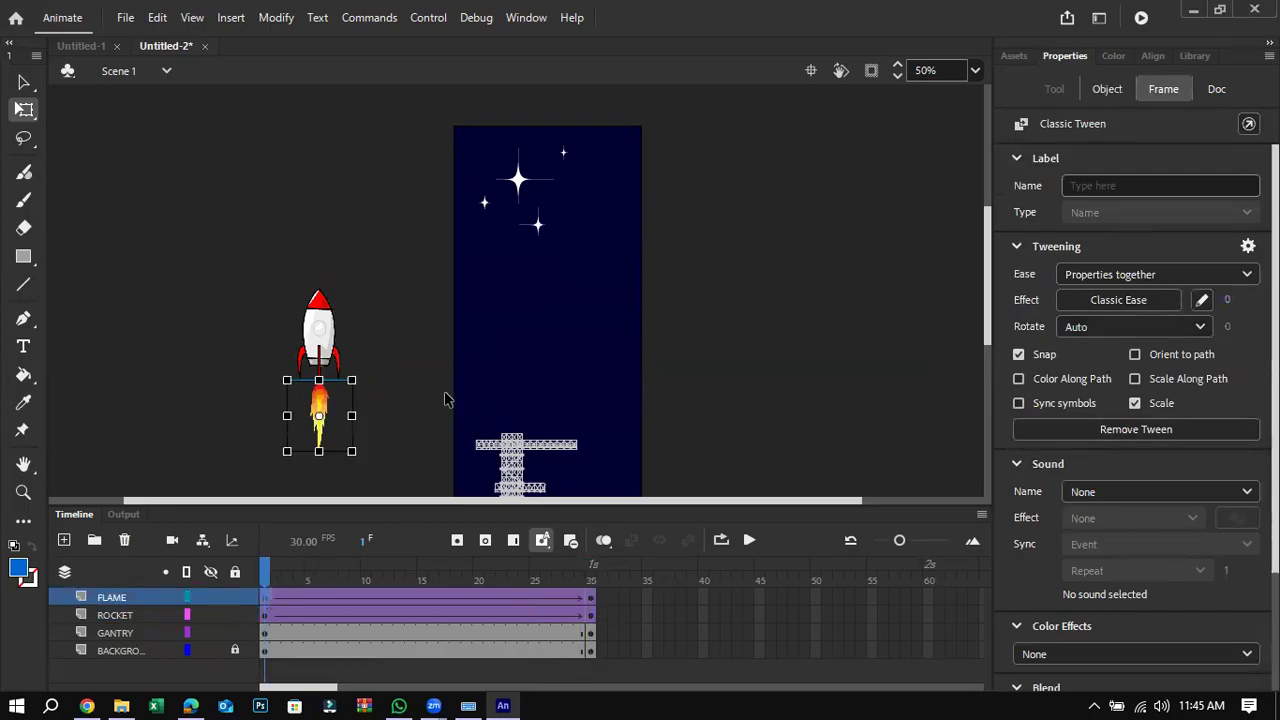
click(389, 394)
click(321, 407)
click(1060, 278)
text(1)
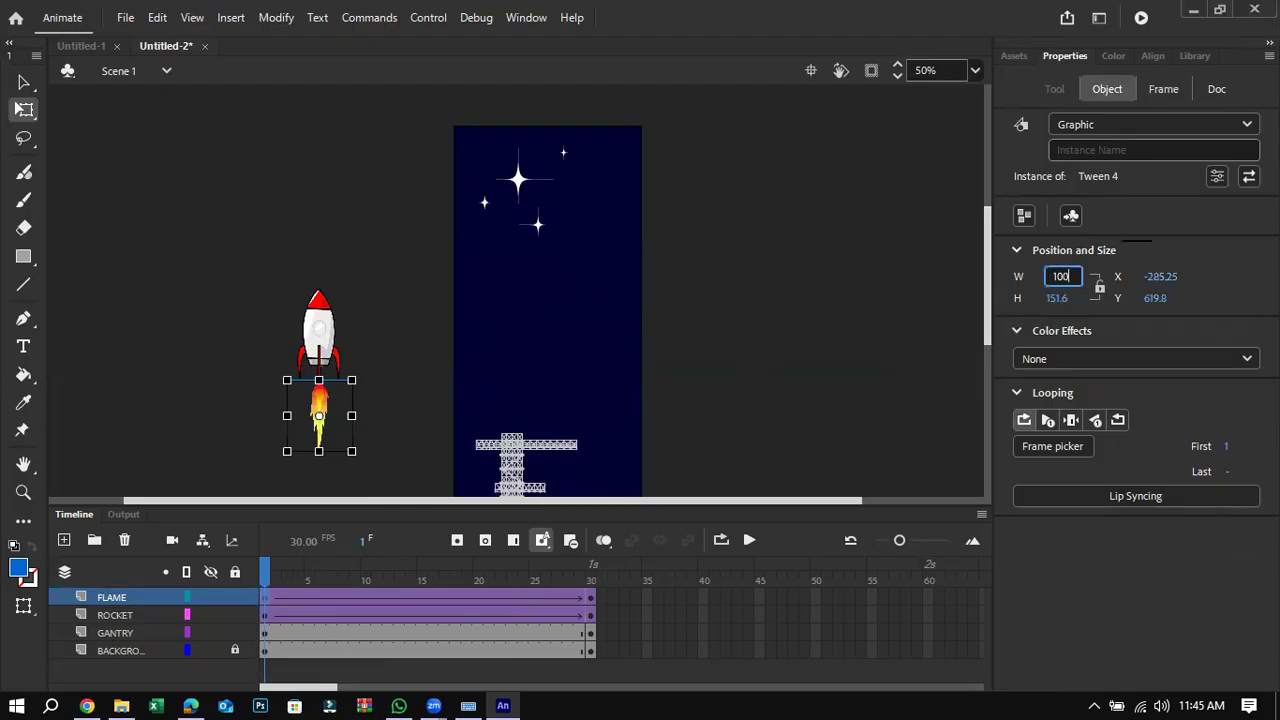
text(00)
click(1061, 298)
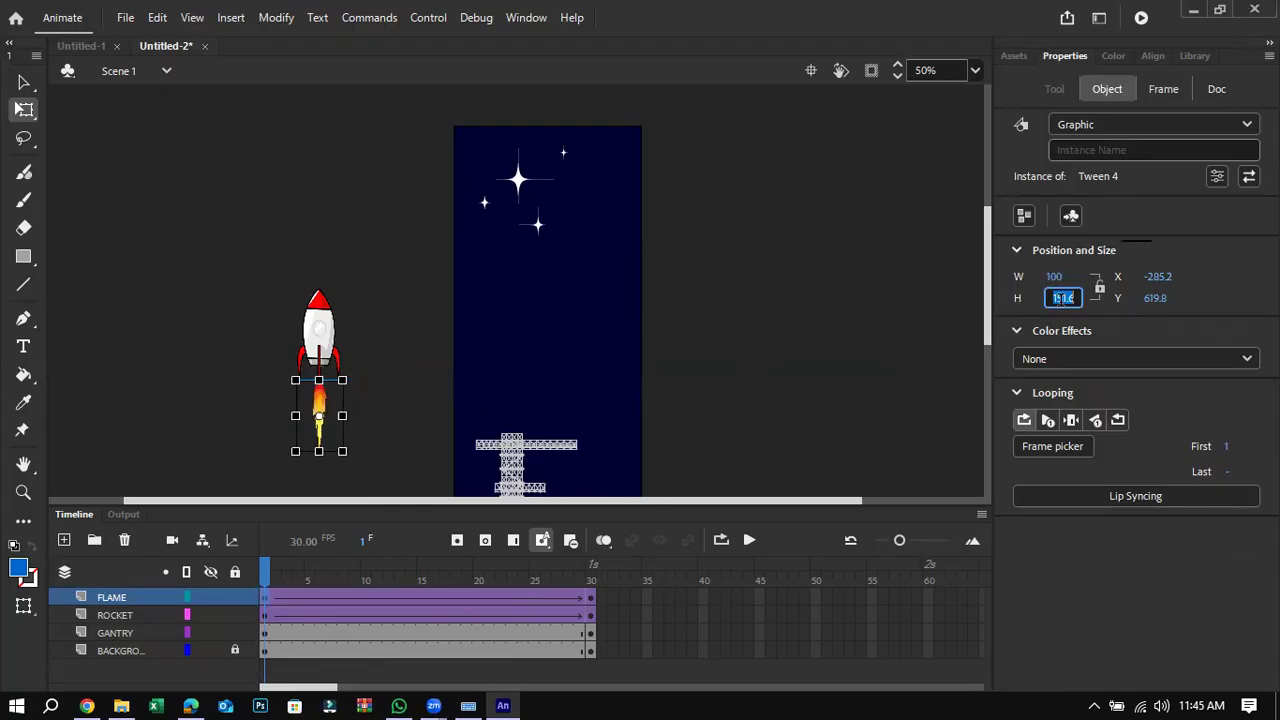
text(118)
key(Return)
key(Return)
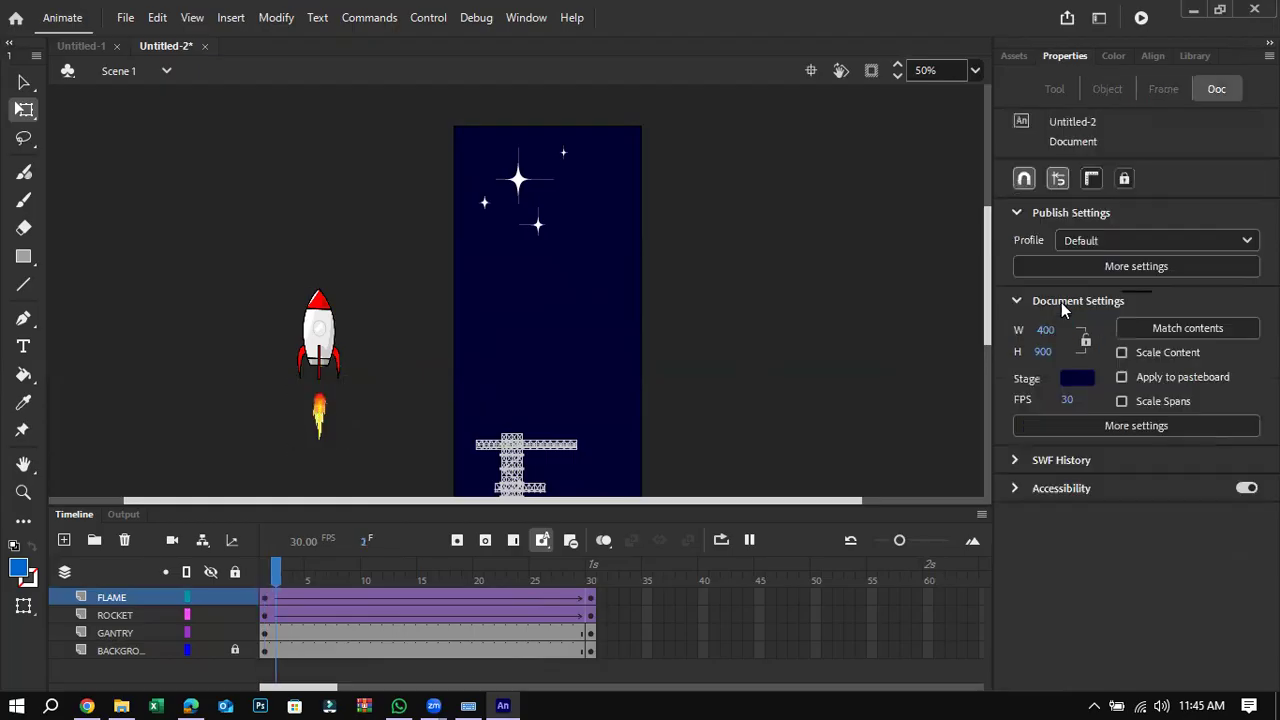
Step: Set the flame's size at frame 30 of the FLAME layer to 100 px wide and 110 px high
click(588, 620)
click(320, 418)
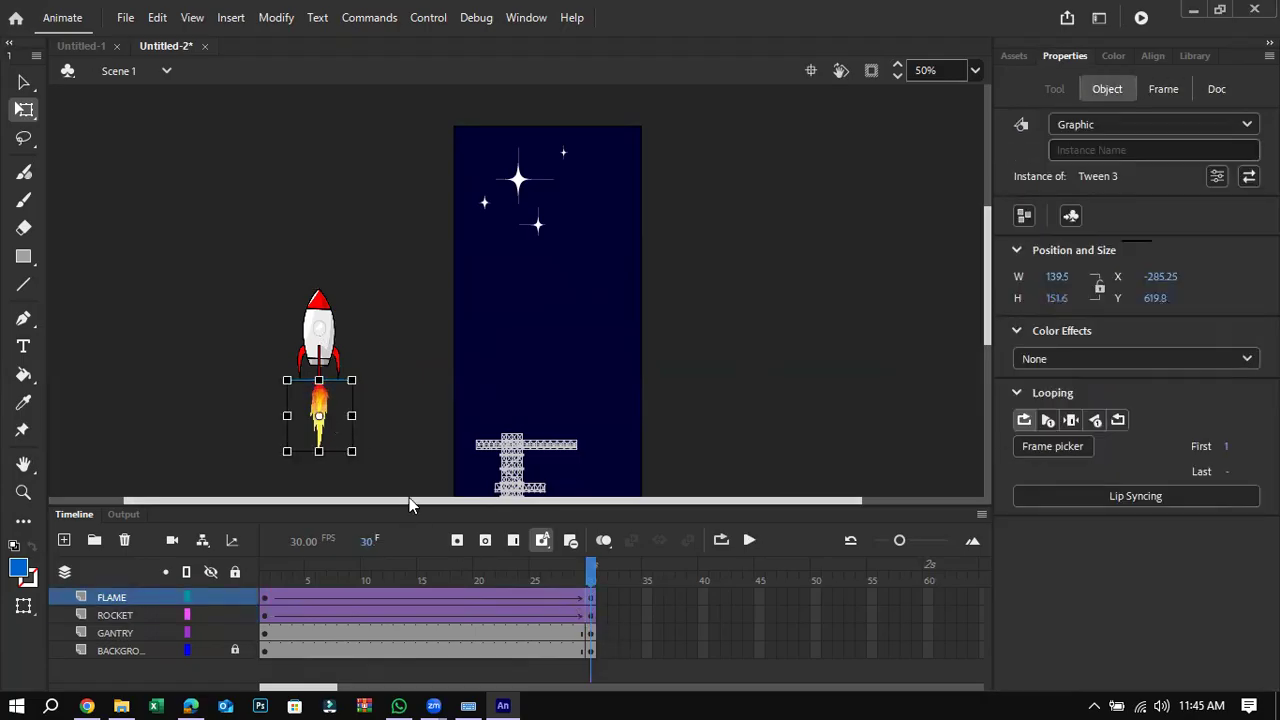
click(590, 602)
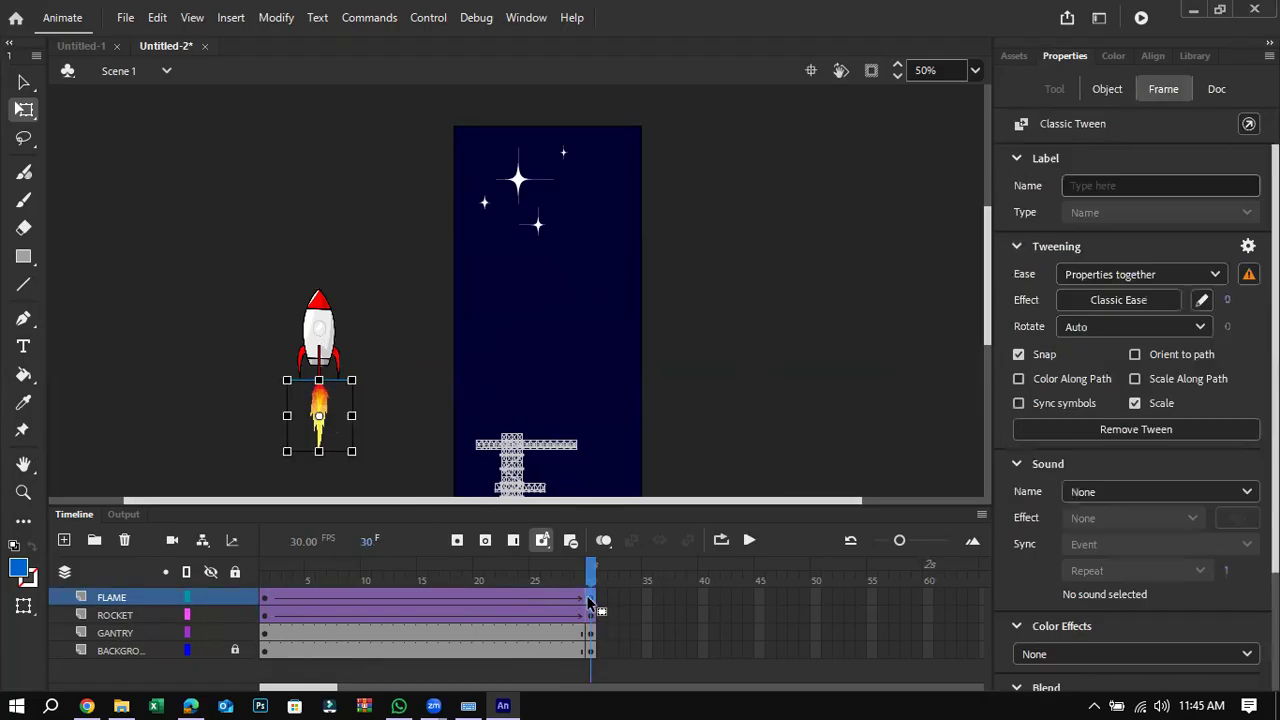
click(770, 409)
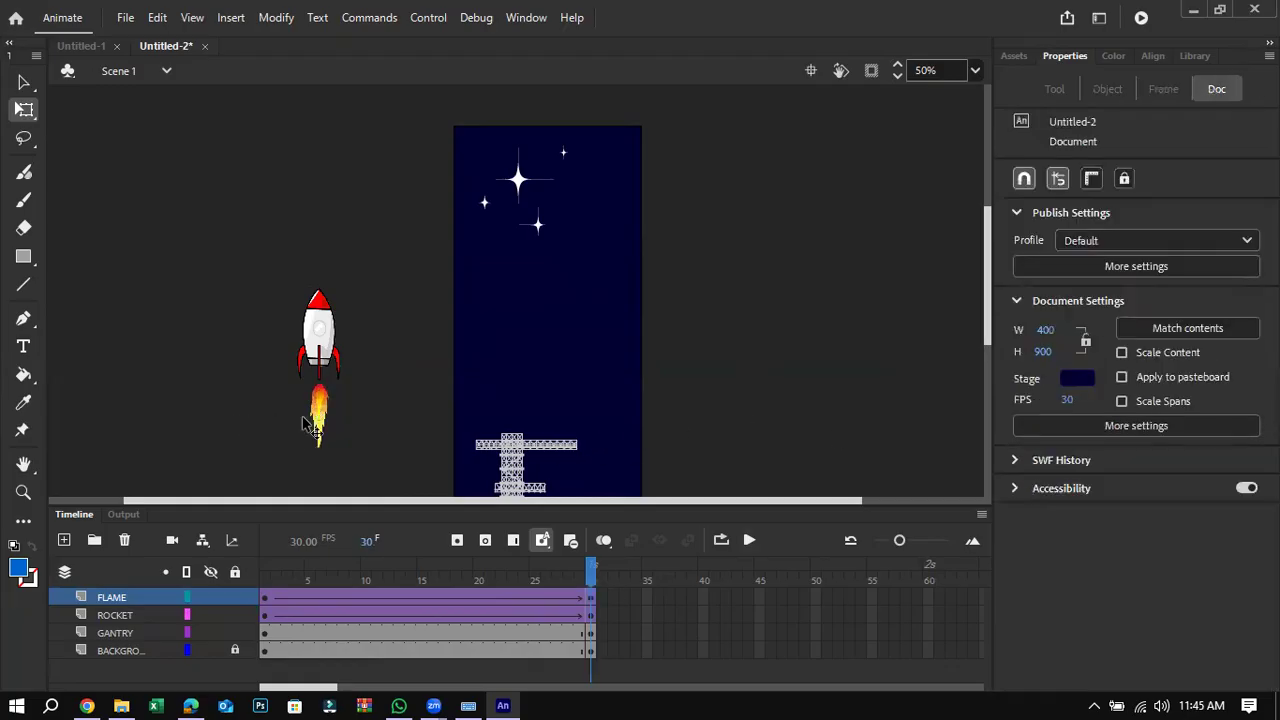
click(316, 428)
click(1057, 278)
text(1)
click(1058, 297)
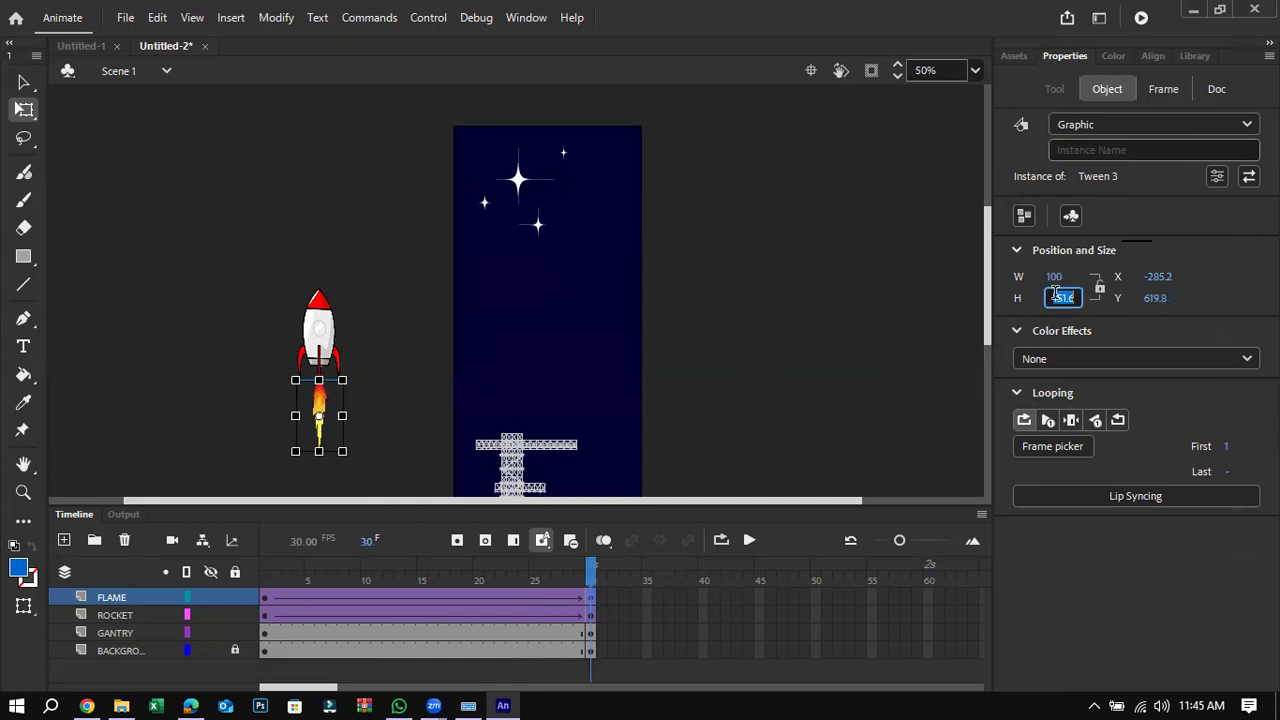
text(110)
key(Return)
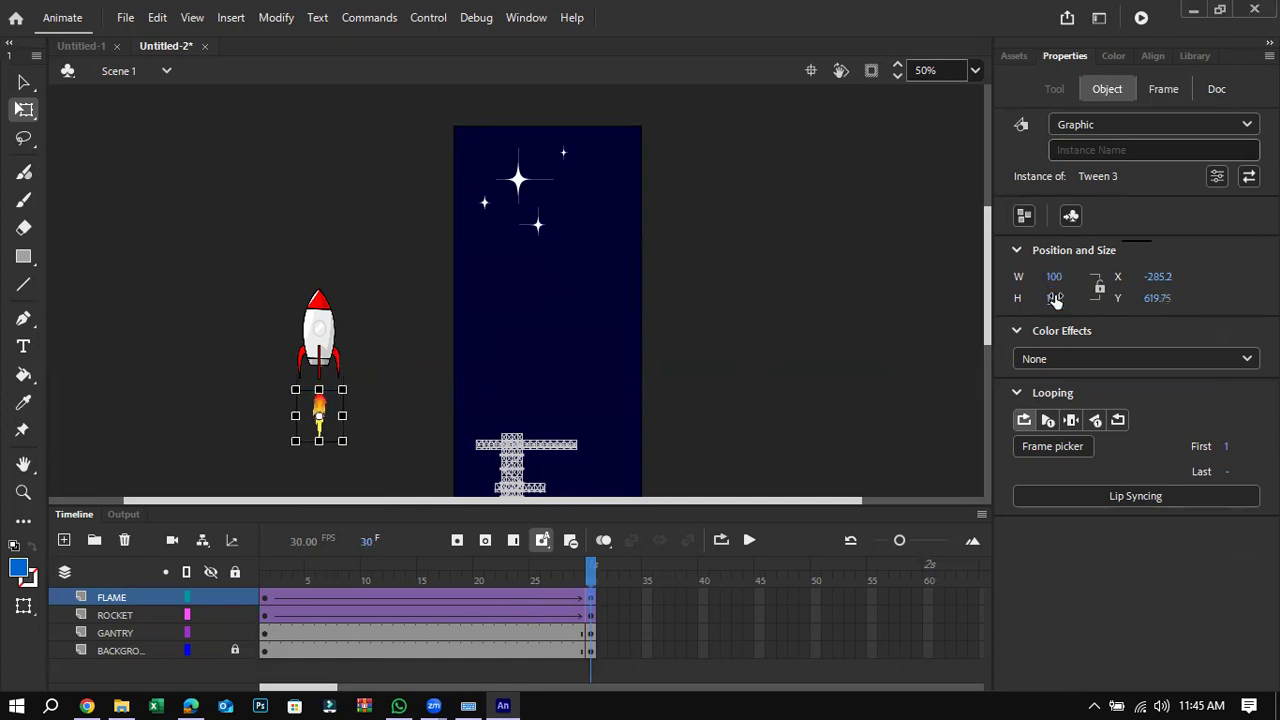
click(360, 425)
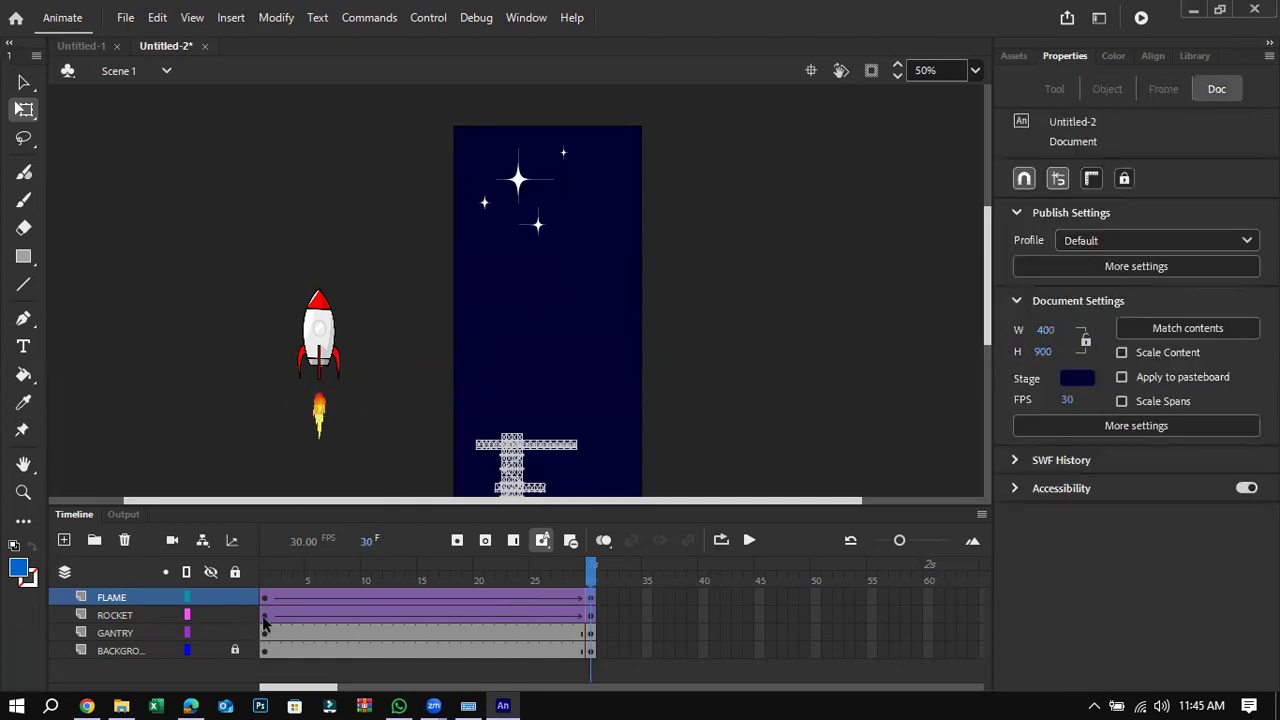
Step: Move the flame up against the rocket's base at frames 1 and 30 of the FLAME layer
click(264, 616)
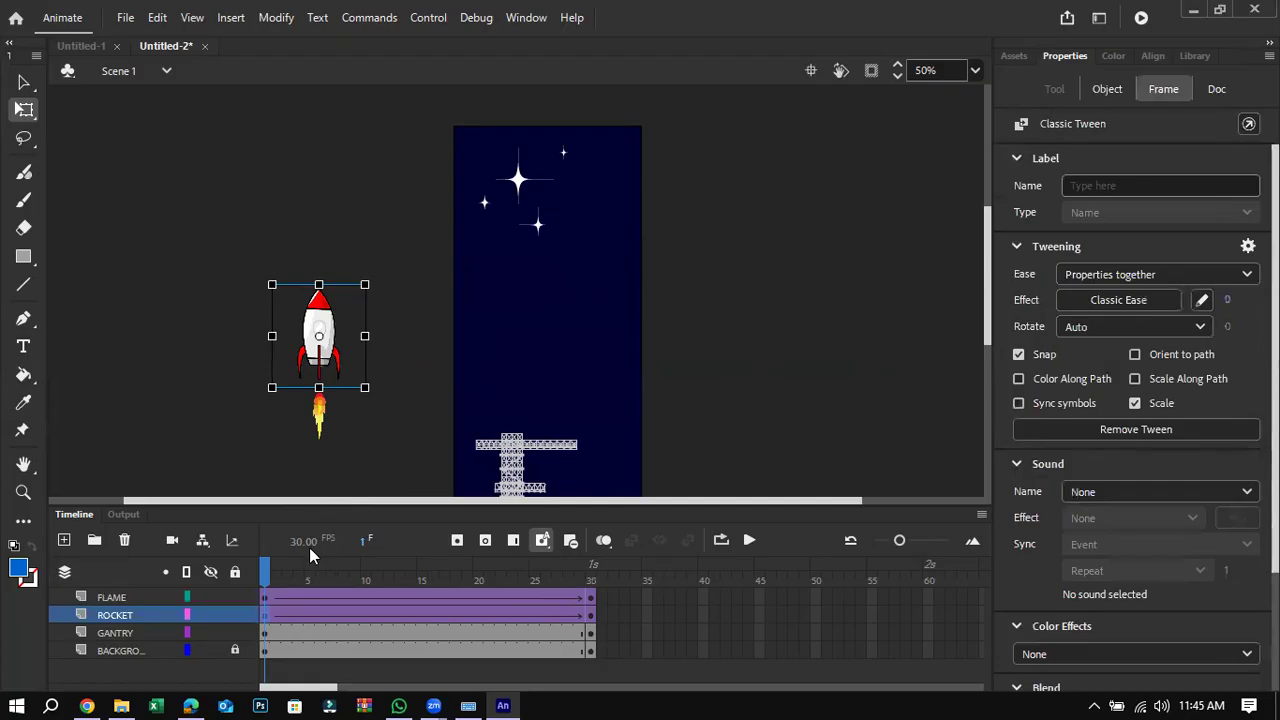
click(265, 598)
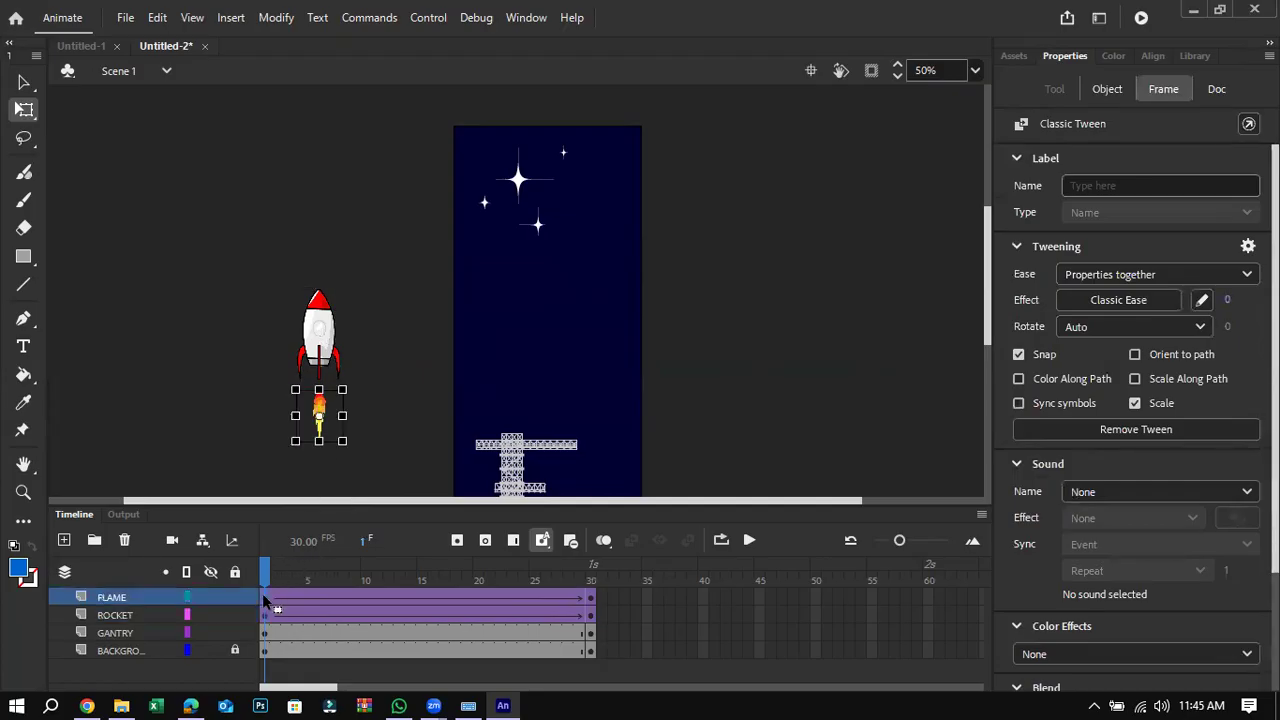
key(shift+Up)
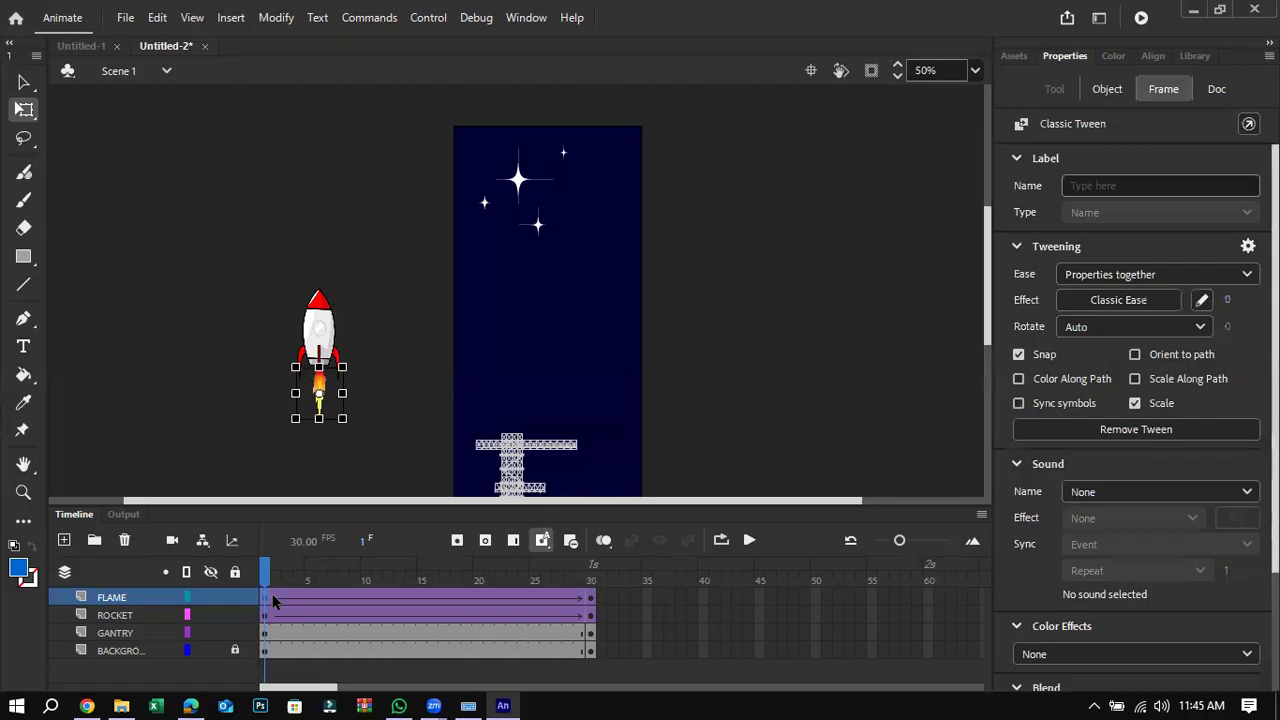
click(594, 604)
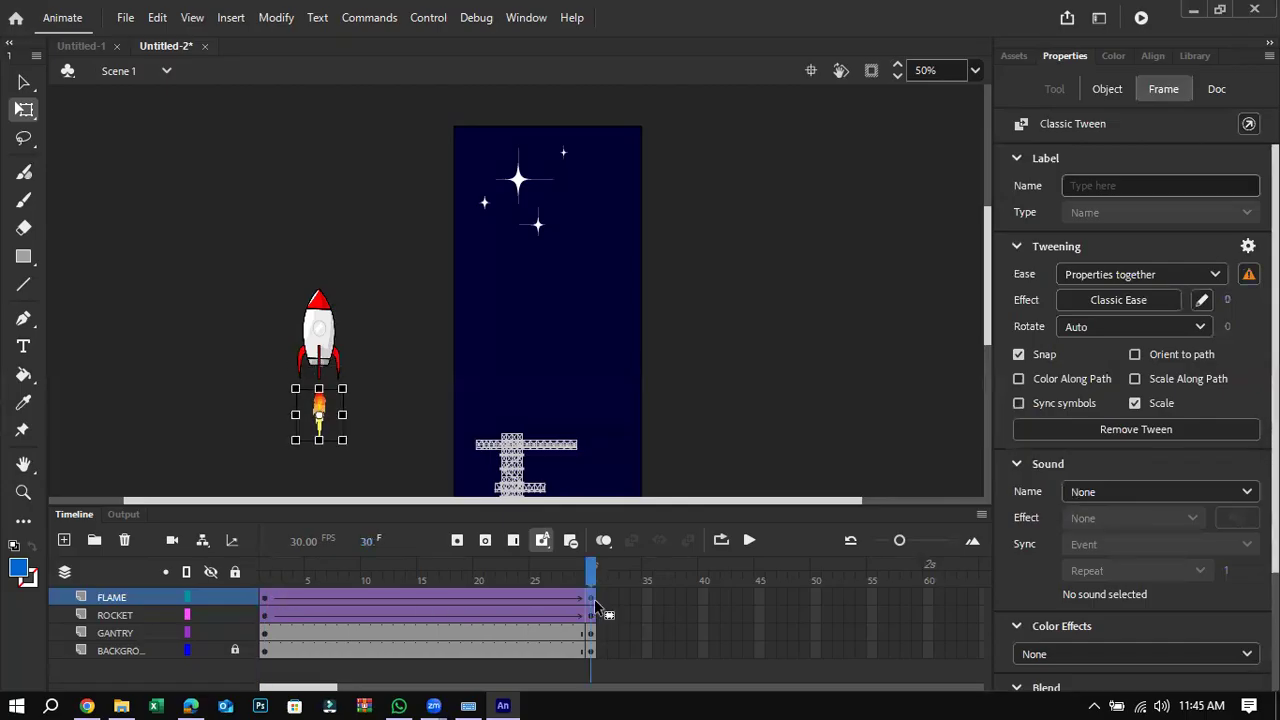
key(shift+Up)
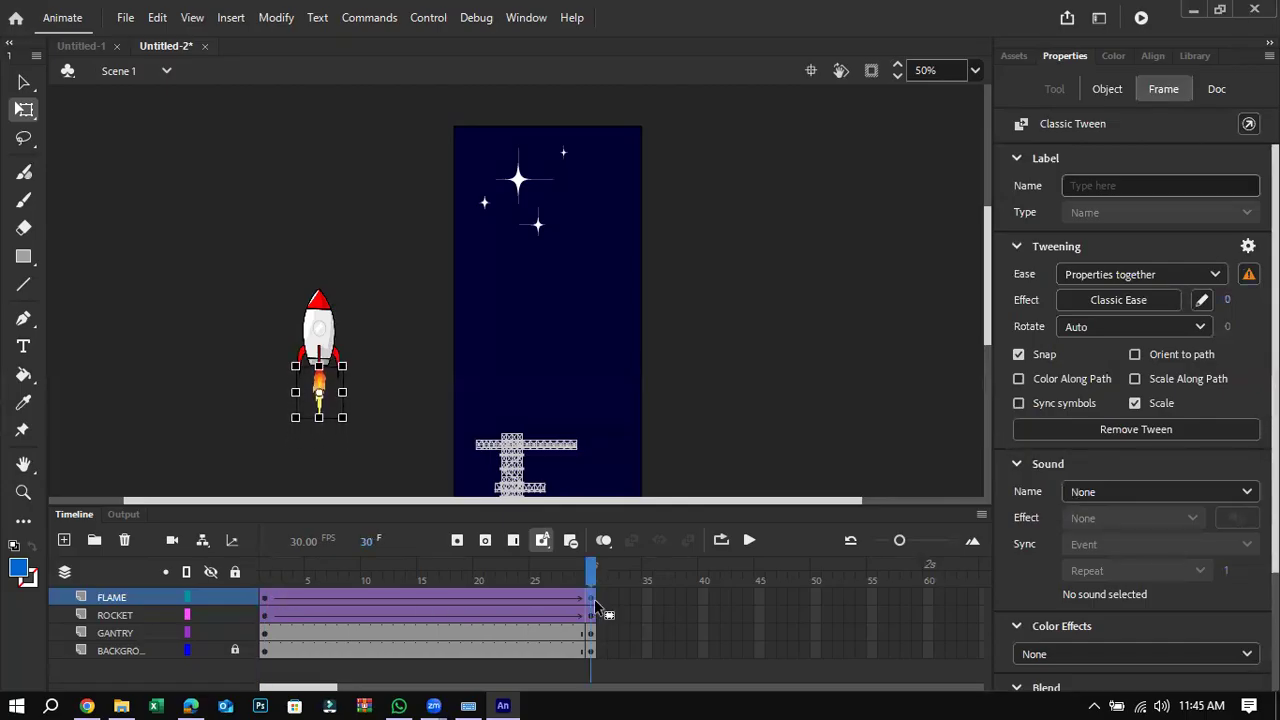
Step: At frame 1, move the rocket and flame together beside the stage's left edge and rotate them clockwise towards the stage
click(264, 596)
mouse_move(264, 250)
mouse_down()
mouse_move(366, 386)
mouse_move(398, 470)
mouse_up()
drag(318, 330, 396, 294)
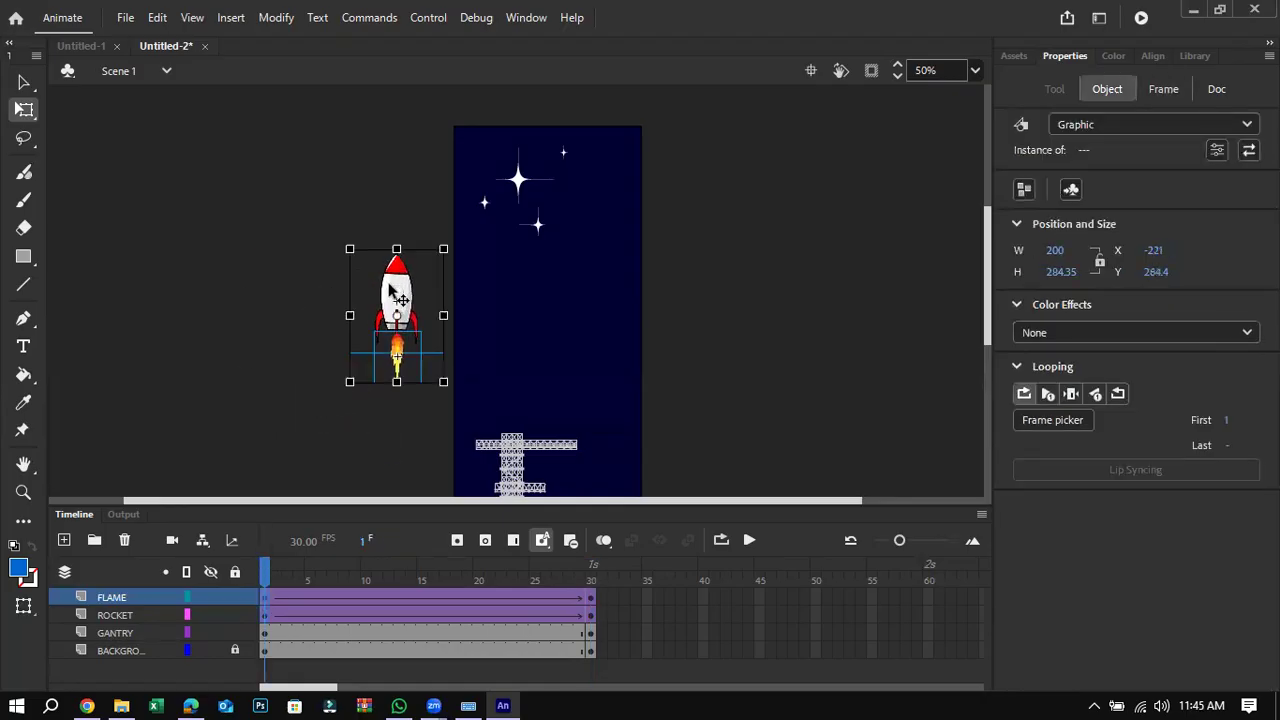
drag(448, 398, 417, 412)
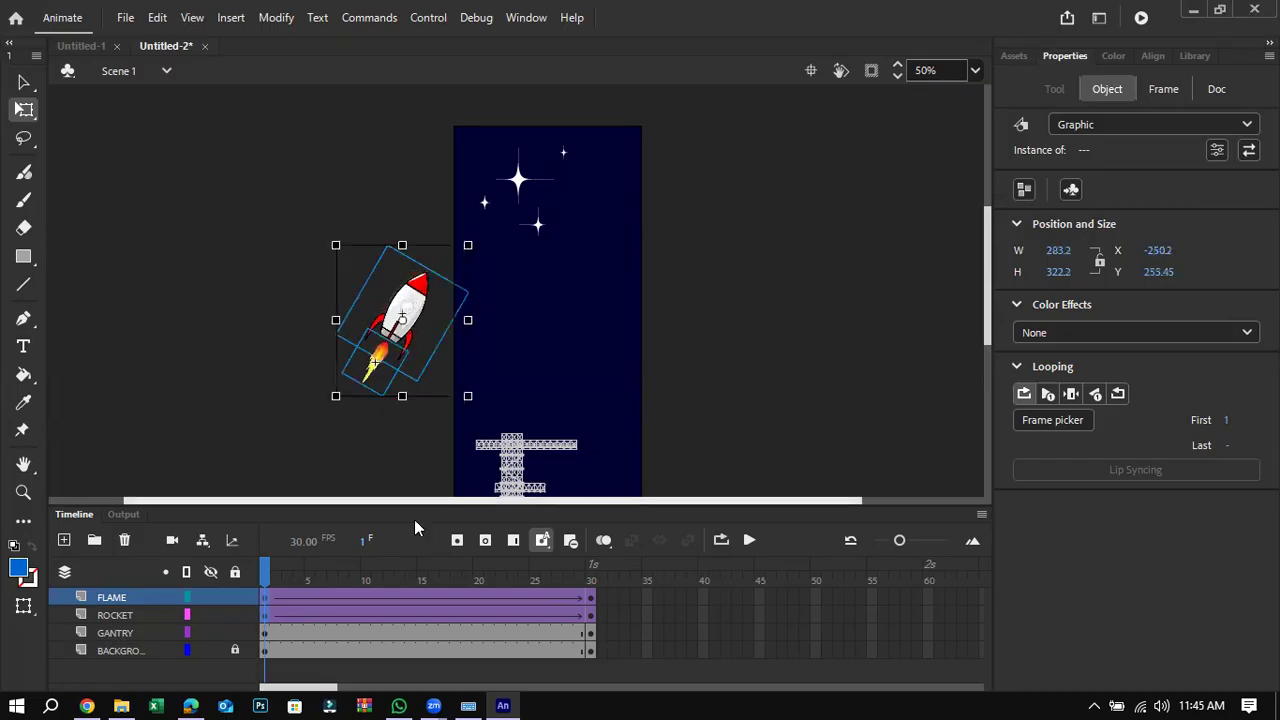
Step: Insert keyframes at frame 15 of the FLAME and ROCKET layers
click(422, 597)
right_click(422, 597)
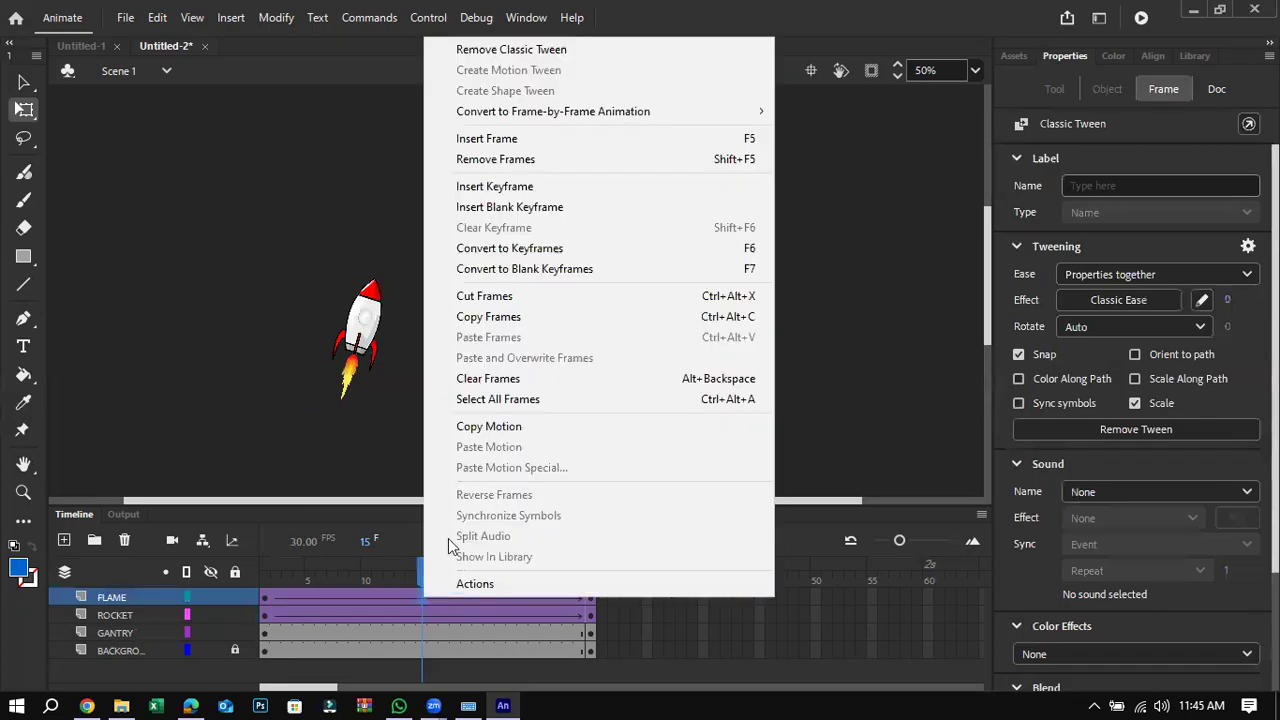
click(485, 186)
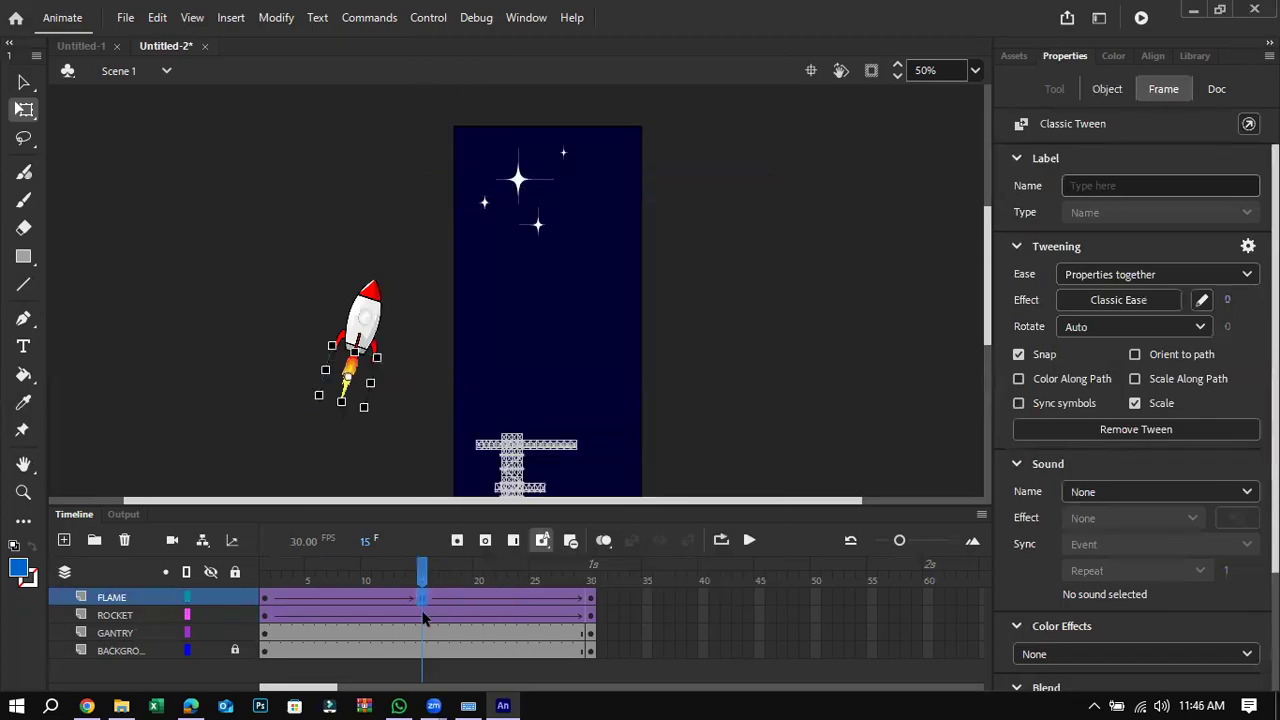
right_click(424, 615)
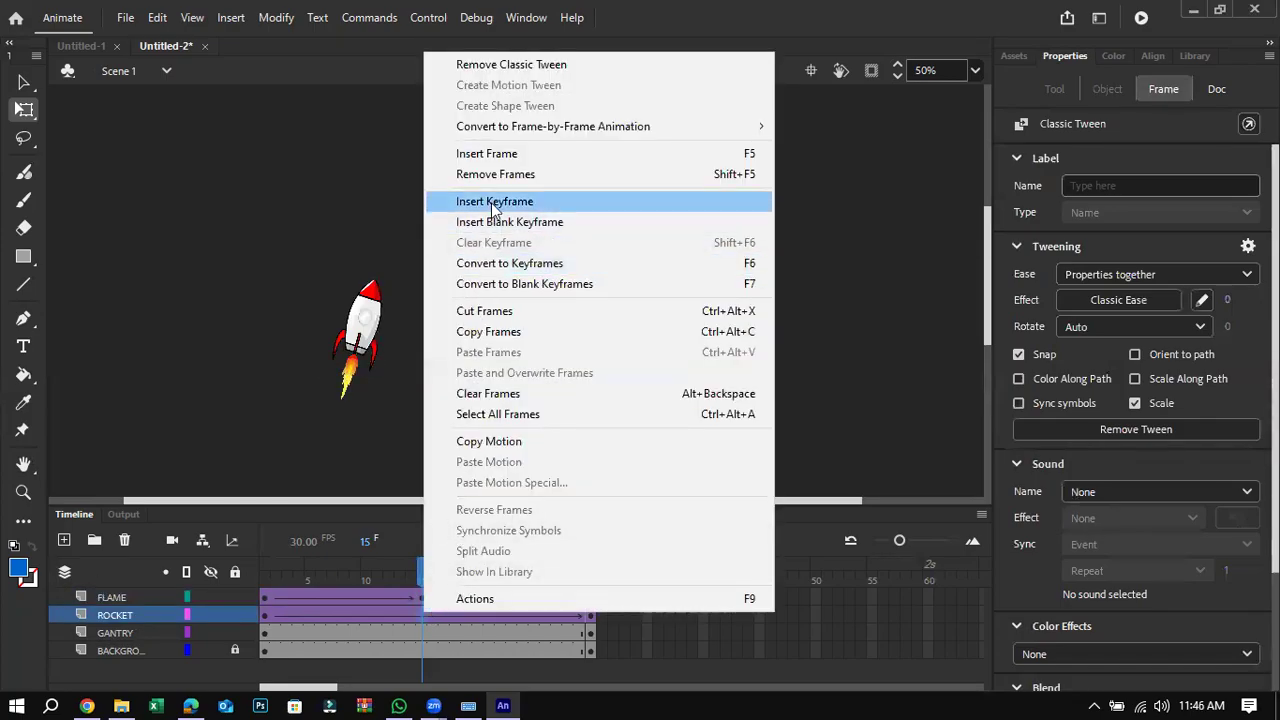
click(493, 206)
Step: At frame 15, move the rocket and flame together onto the stage's upper edge, in front of the large star
drag(256, 220, 456, 436)
click(290, 266)
drag(290, 266, 386, 393)
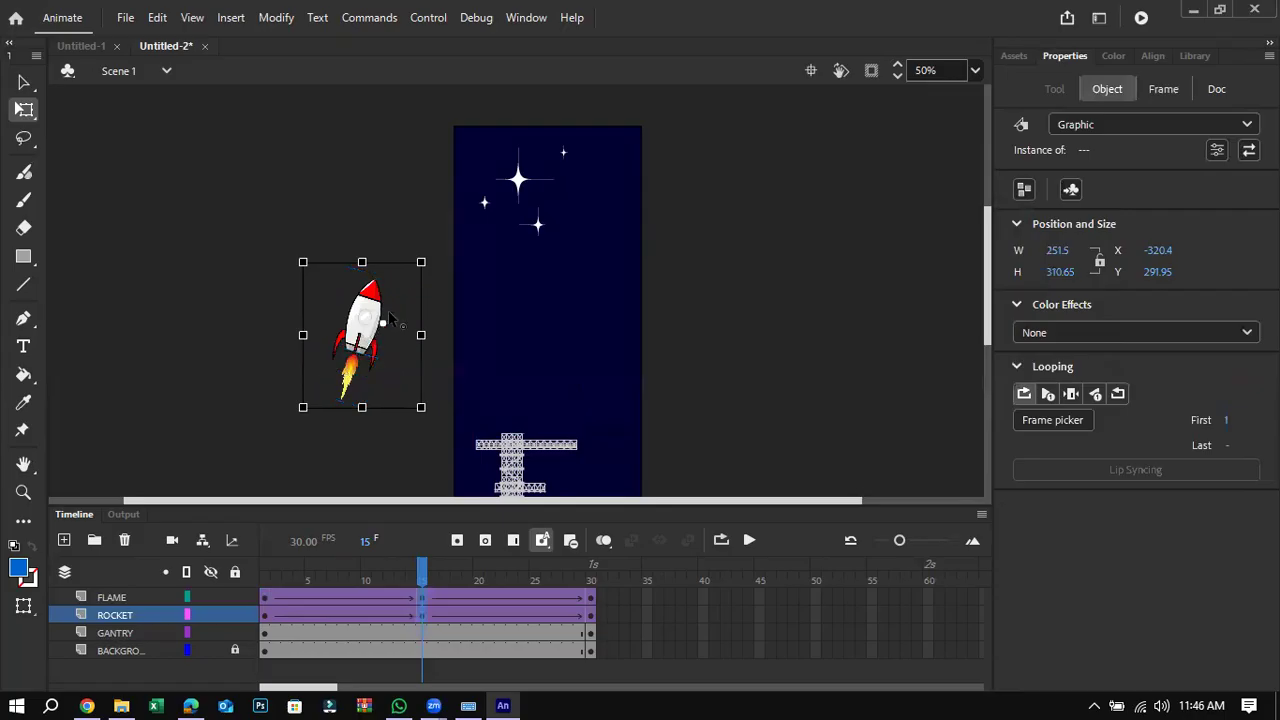
drag(370, 318, 543, 146)
Step: Insert keyframes at frame 19 of the FLAME and ROCKET layers
click(432, 590)
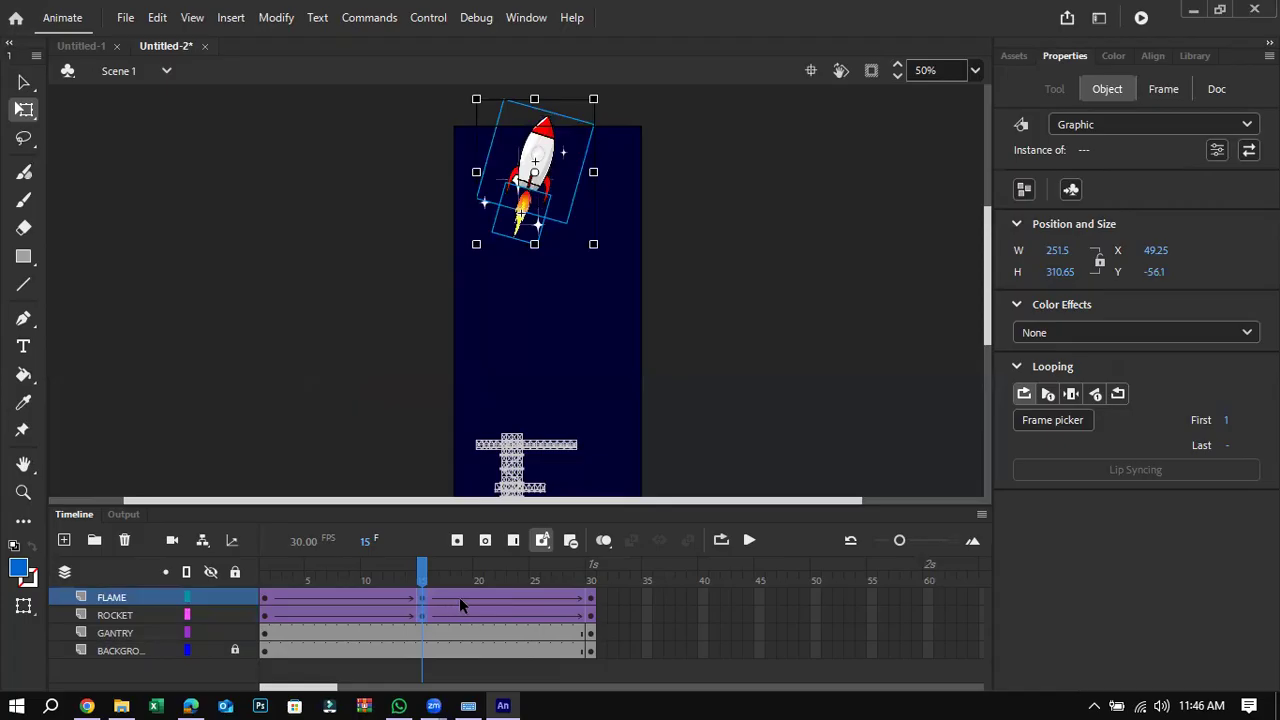
click(461, 597)
right_click(465, 596)
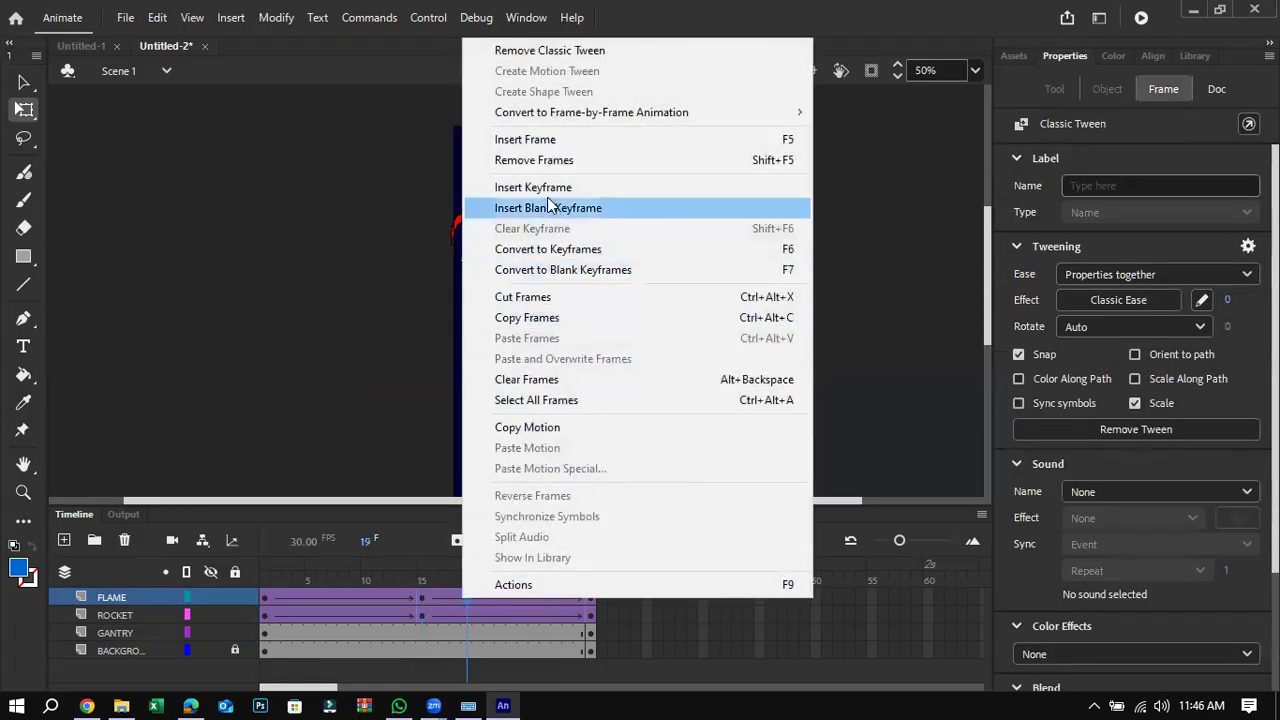
click(540, 187)
right_click(469, 615)
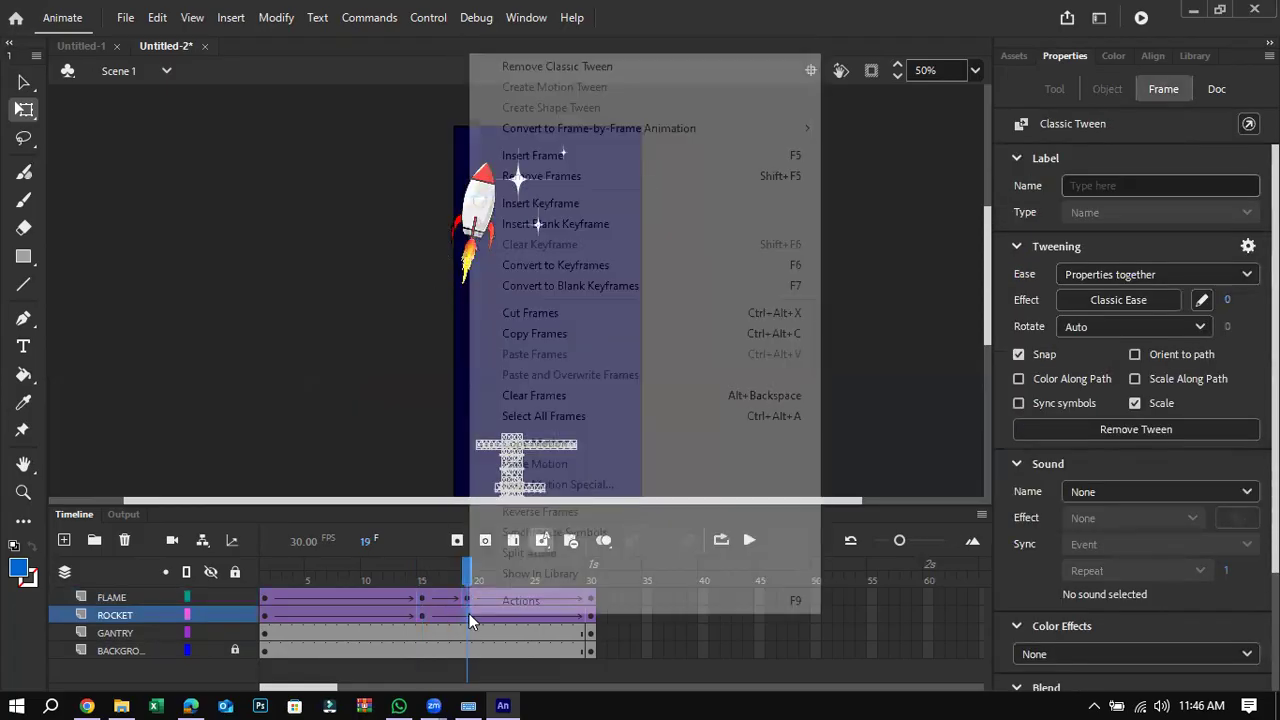
click(572, 204)
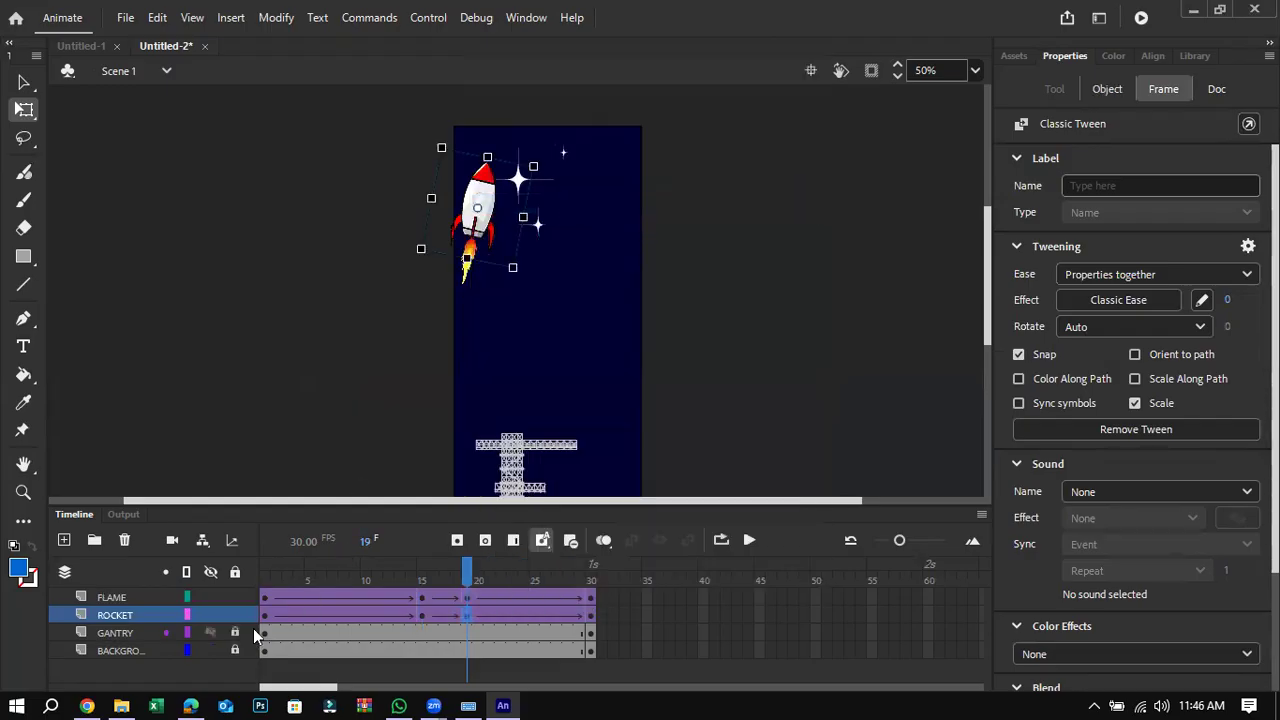
Step: At frame 19, move the rocket and flame together to the stage's upper edge and rotate them counterclockwise to point nearly straight up
drag(365, 157, 512, 318)
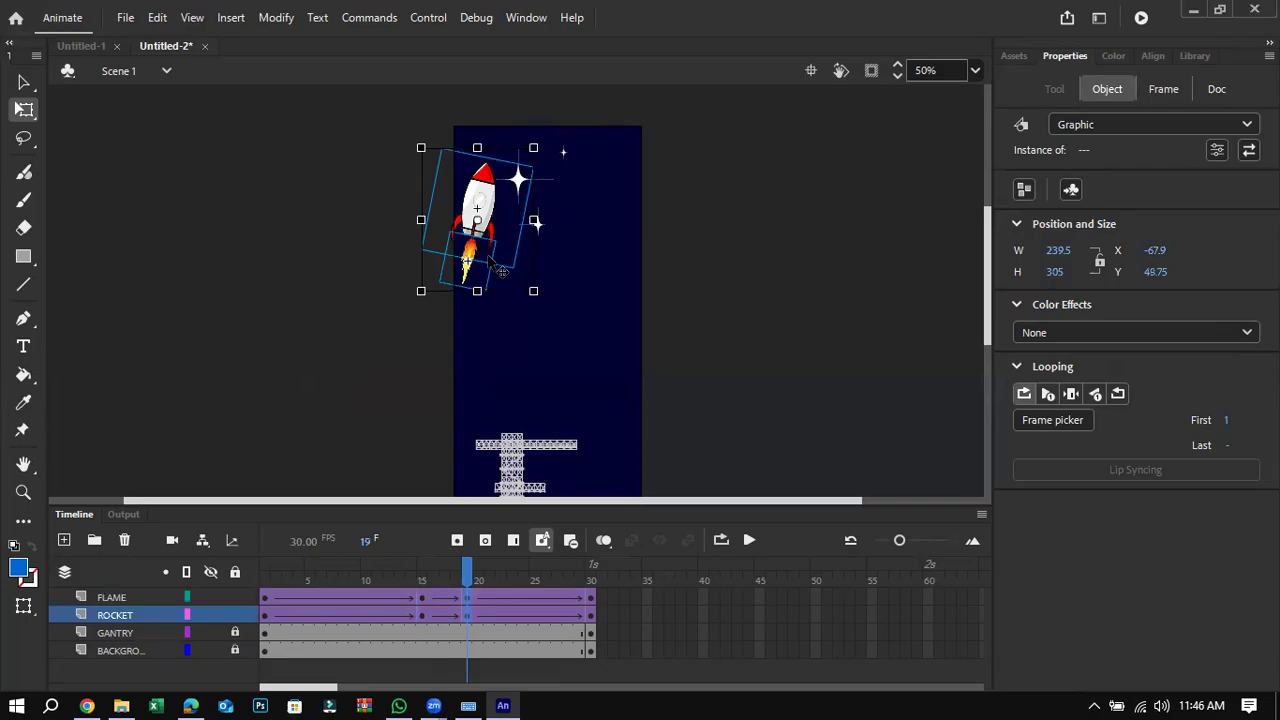
drag(486, 212, 542, 153)
drag(600, 262, 552, 274)
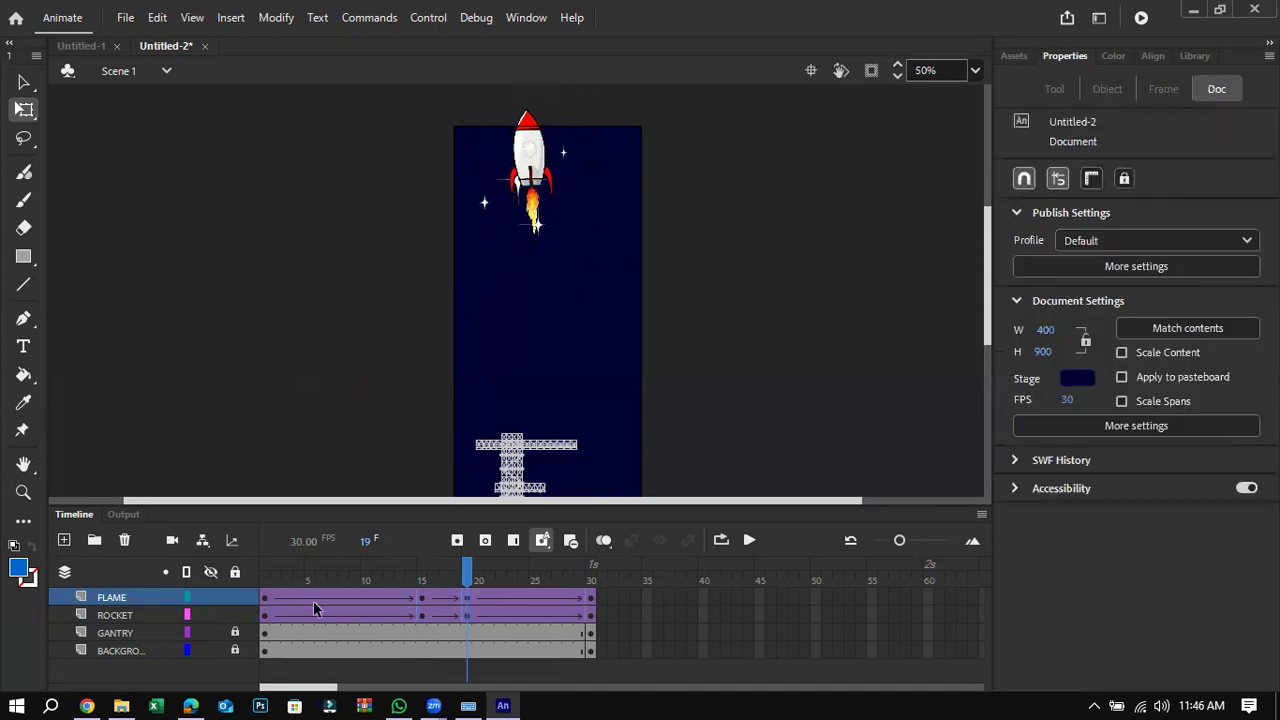
Step: Switch to the exam paper 9626_m23_qp_04.pdf in the browser and check the spaceship sequence in Examples 1 to 5
click(190, 705)
click(190, 705)
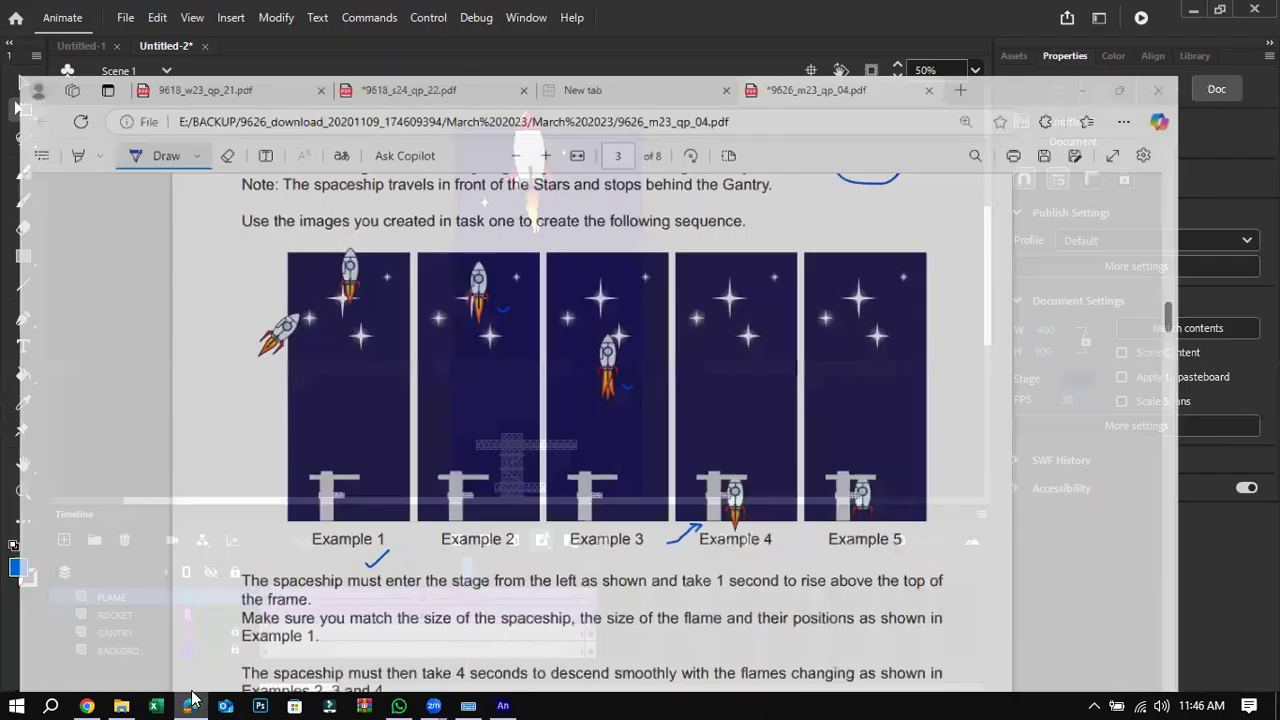
Step: Back in Animate, rotate the rocket and flame together slightly counterclockwise at frame 19 to stand them upright
click(546, 166)
drag(402, 98, 596, 255)
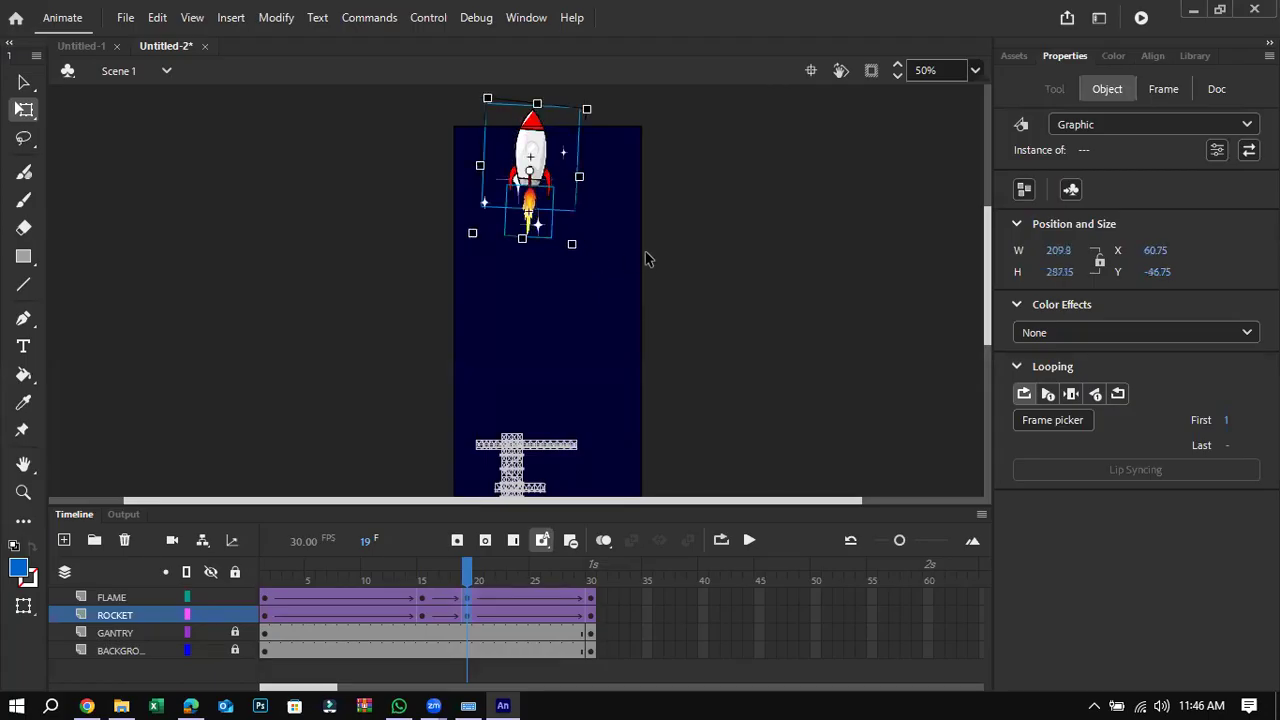
key(ctrl+equal)
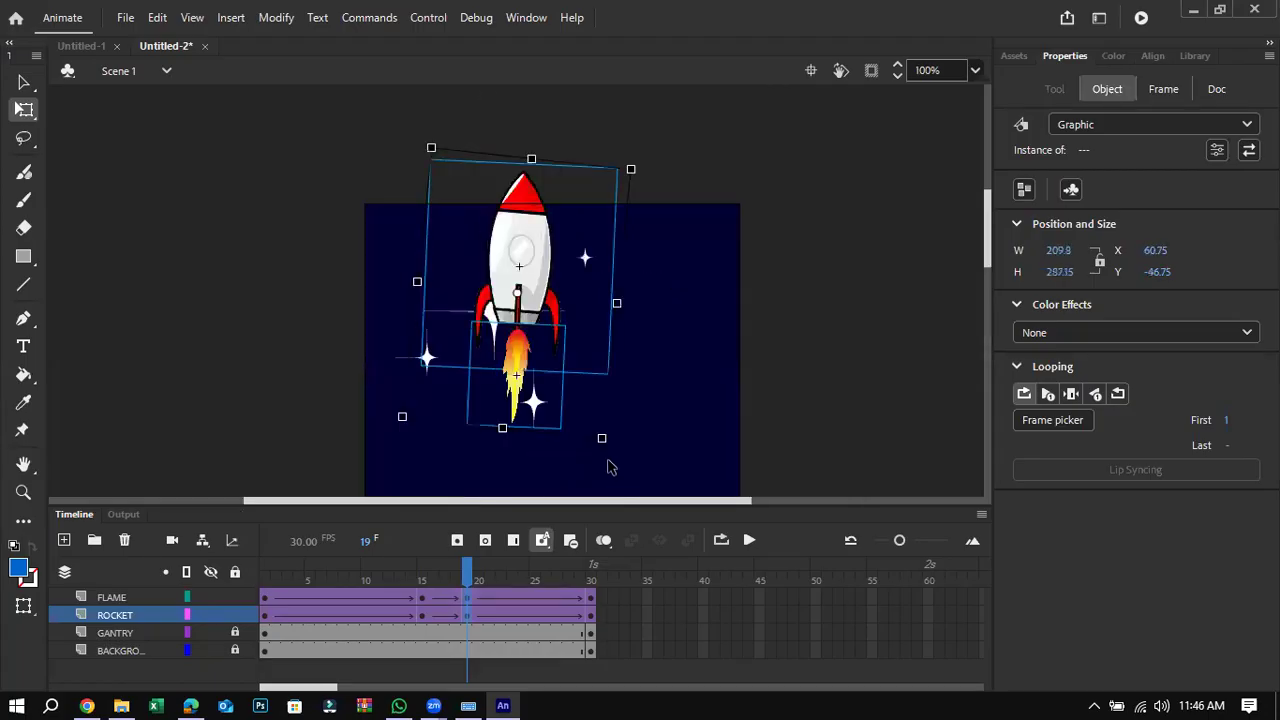
drag(624, 461, 628, 458)
Step: At frame 30, move the rocket and flame together onto the stage's upper edge, to about X 93, Y -38
click(591, 598)
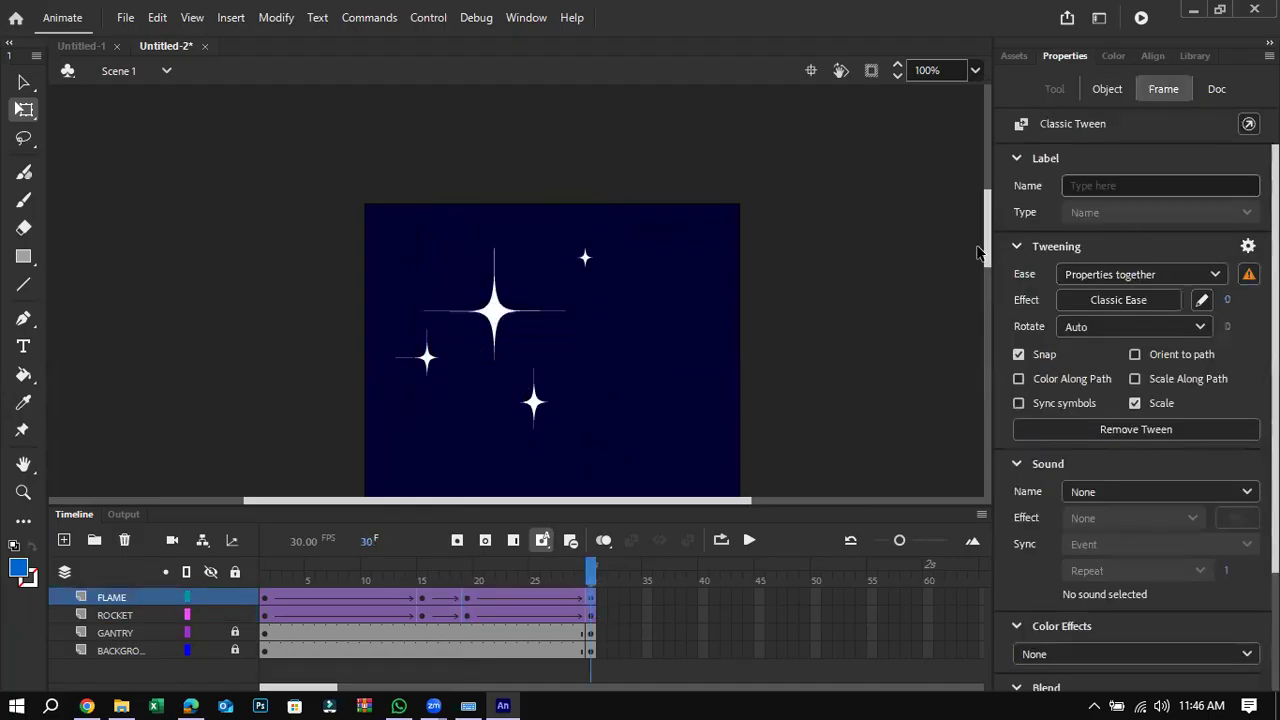
key(ctrl+minus)
scroll(230, 381, down, 3)
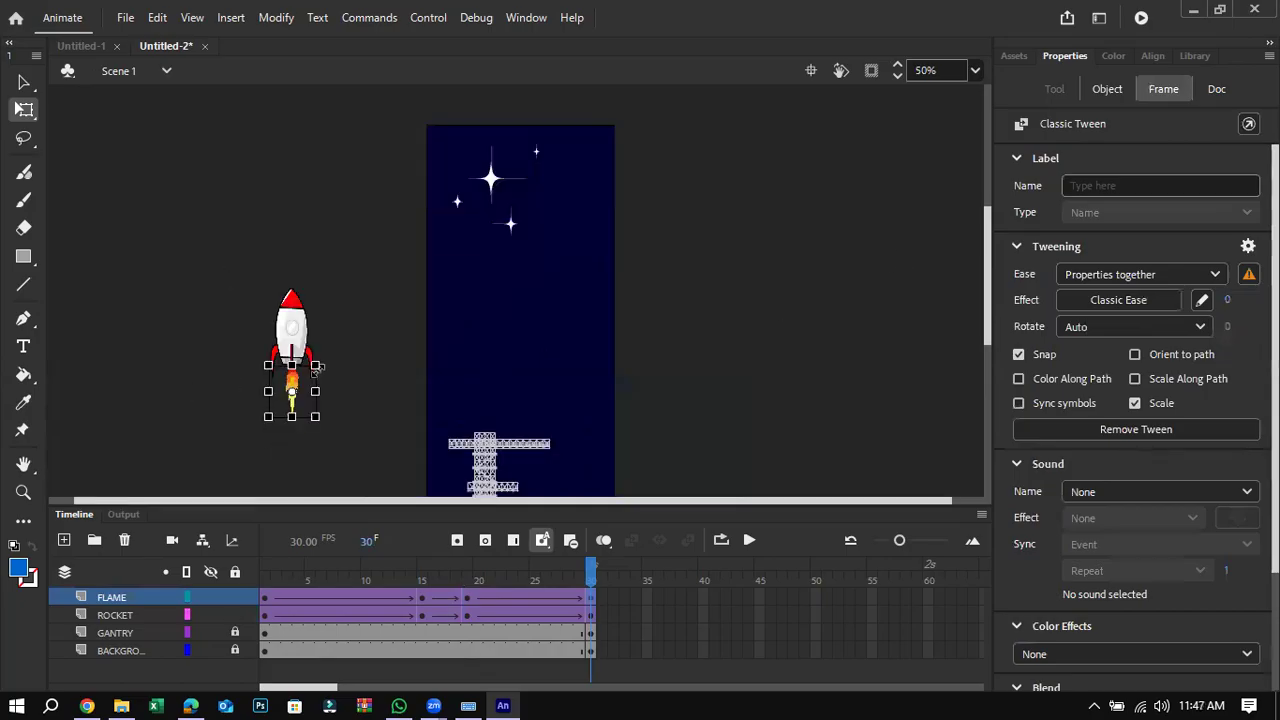
click(24, 81)
drag(195, 266, 370, 457)
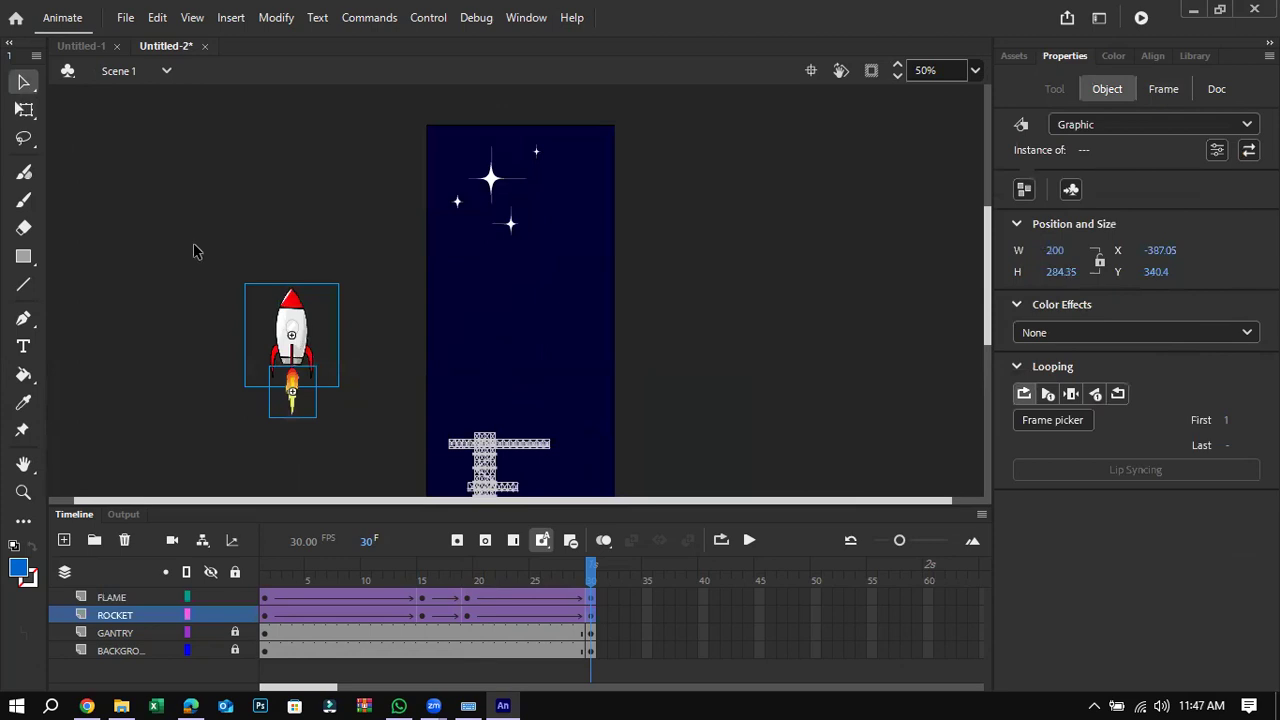
drag(297, 332, 523, 157)
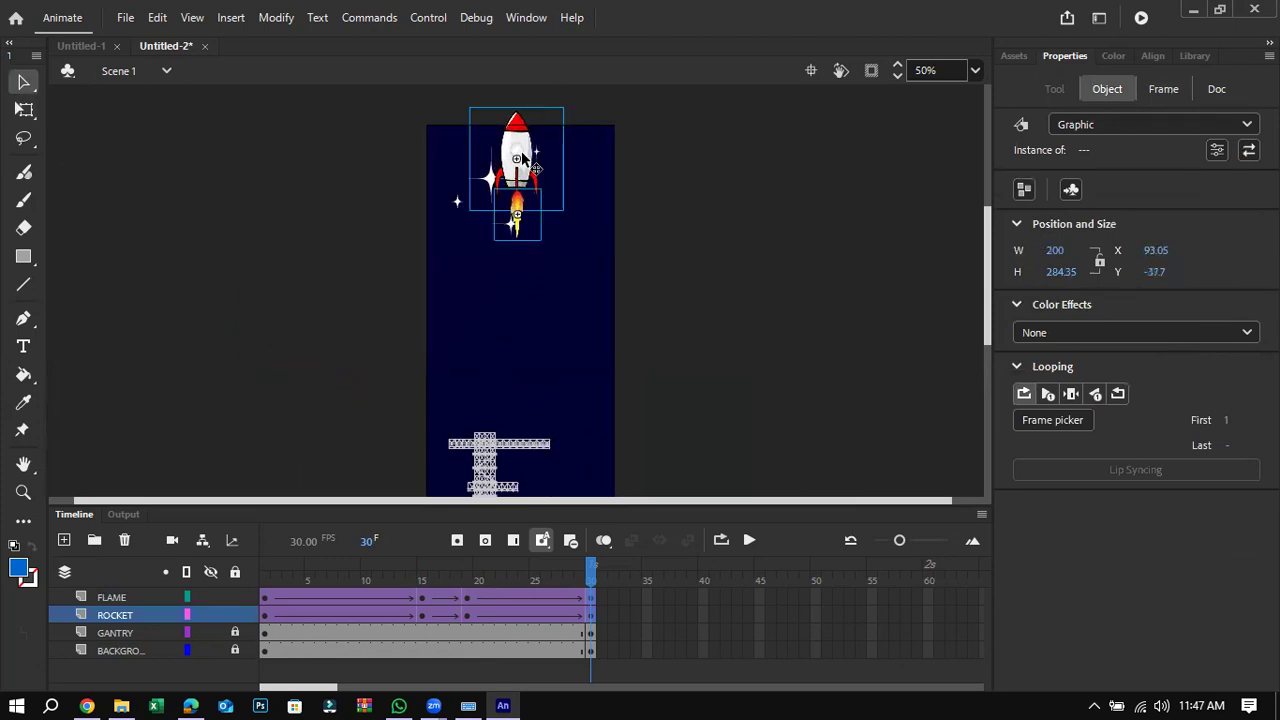
Step: At frame 19, nudge the rocket and flame together rightward to X 93.15, lining them up with their frame 30 position
click(466, 599)
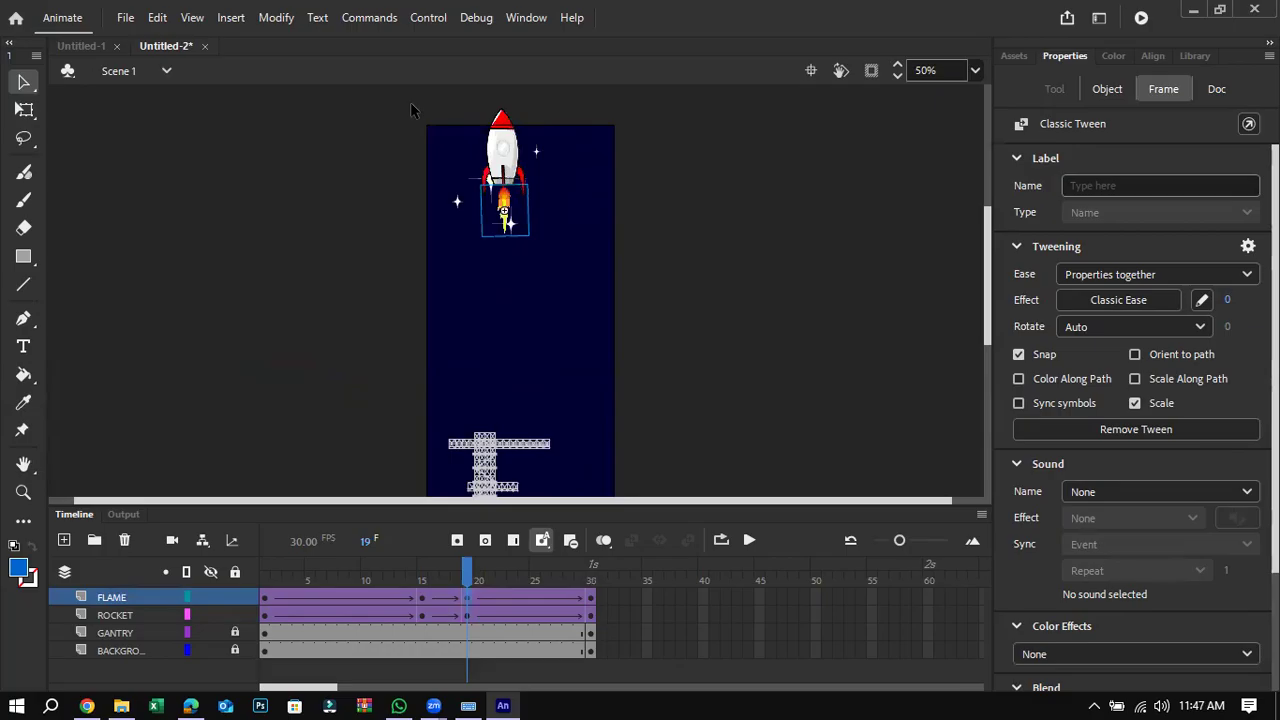
click(591, 598)
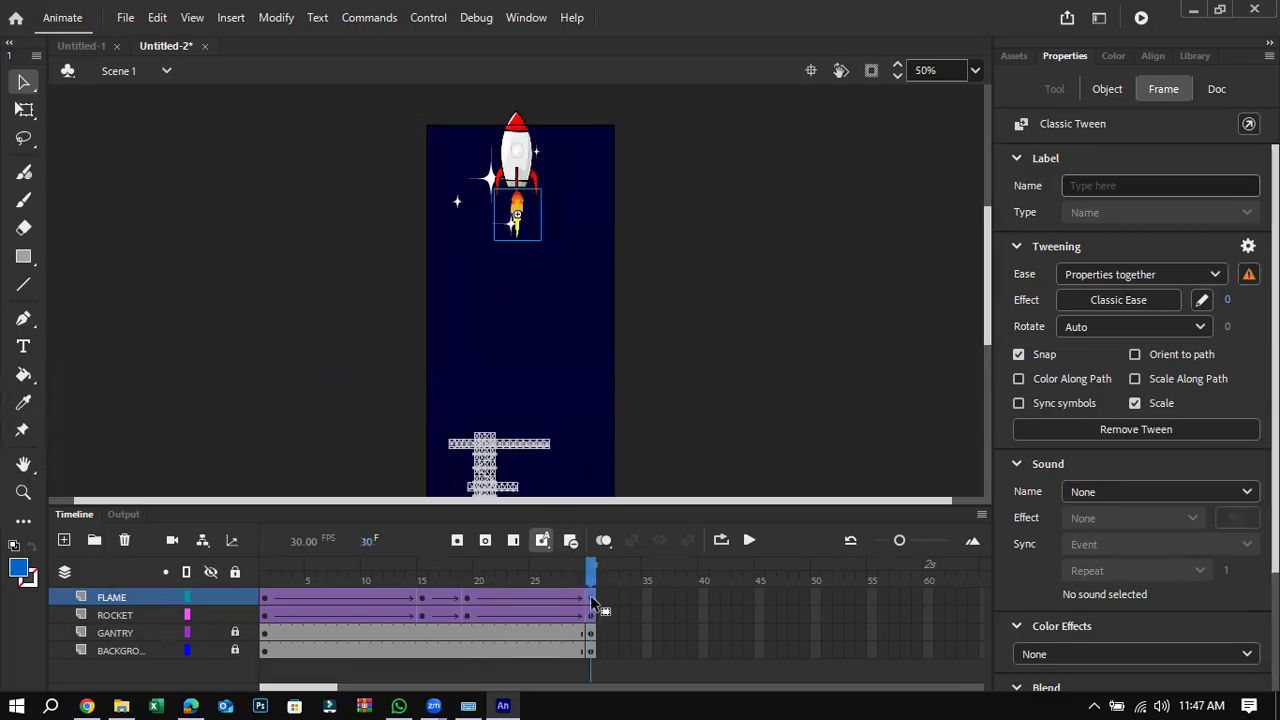
click(466, 598)
drag(375, 114, 586, 263)
key(Right)
key(Right)
key(Right)
key(Right)
key(Right)
key(Right)
key(Right)
key(Right)
key(Right)
key(Right)
key(Right)
key(Right)
key(Right)
key(Right)
key(Right)
key(Right)
key(Right)
key(Right)
key(Right)
key(Right)
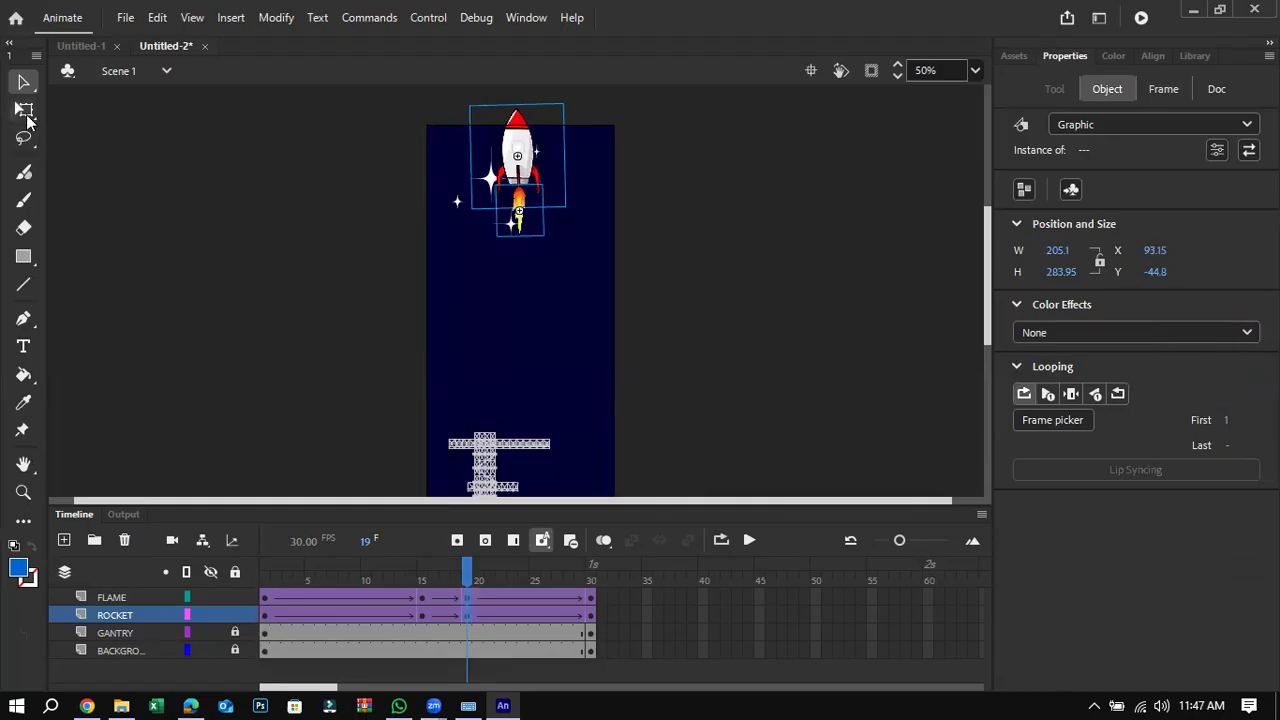
Step: Try to rotate the rocket and flame slightly at frame 19, and undo that rotation
click(24, 109)
key(ctrl+equal)
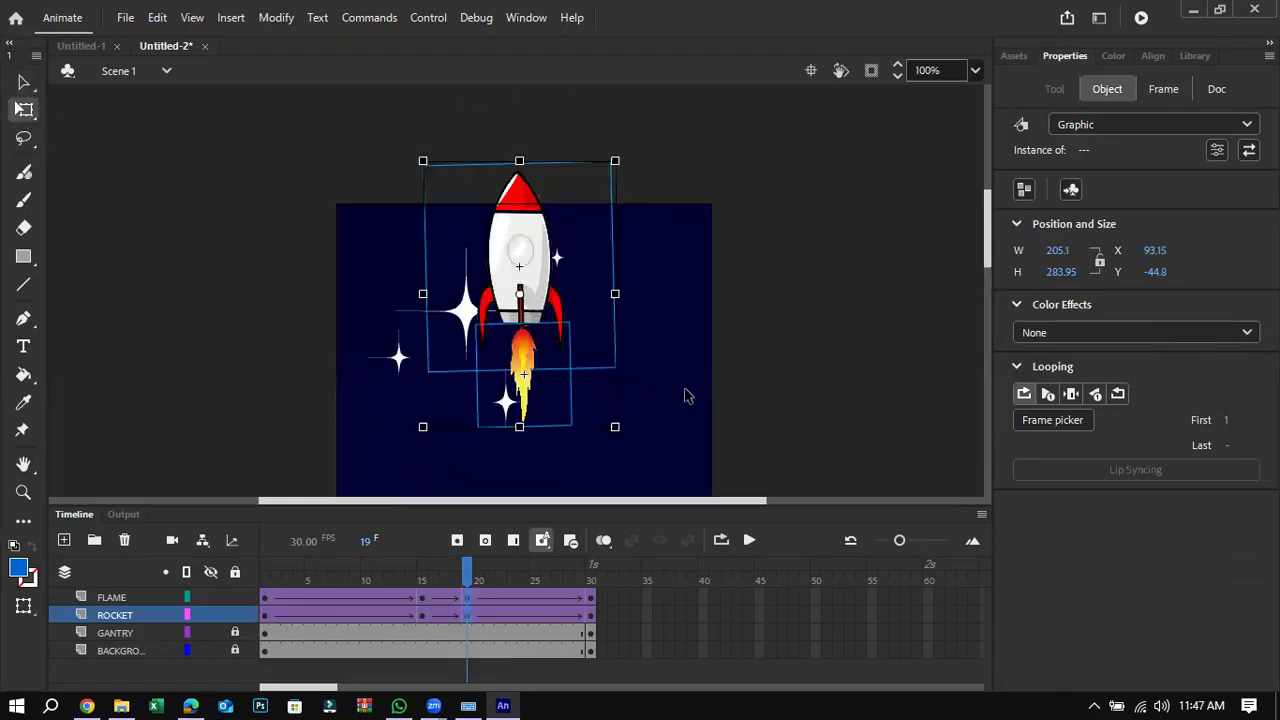
key(ctrl+equal)
scroll(688, 397, up, 4)
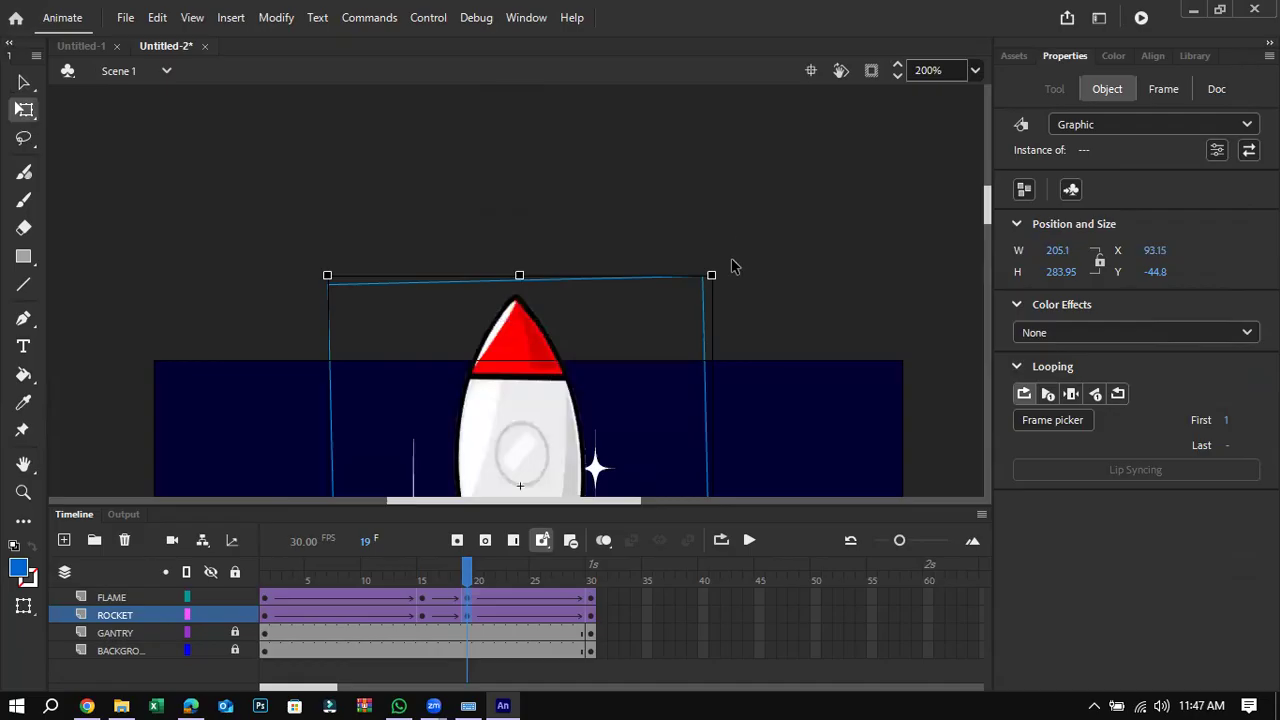
mouse_move(728, 272)
mouse_down()
mouse_move(734, 283)
mouse_move(752, 274)
mouse_up()
key(ctrl+z)
click(756, 270)
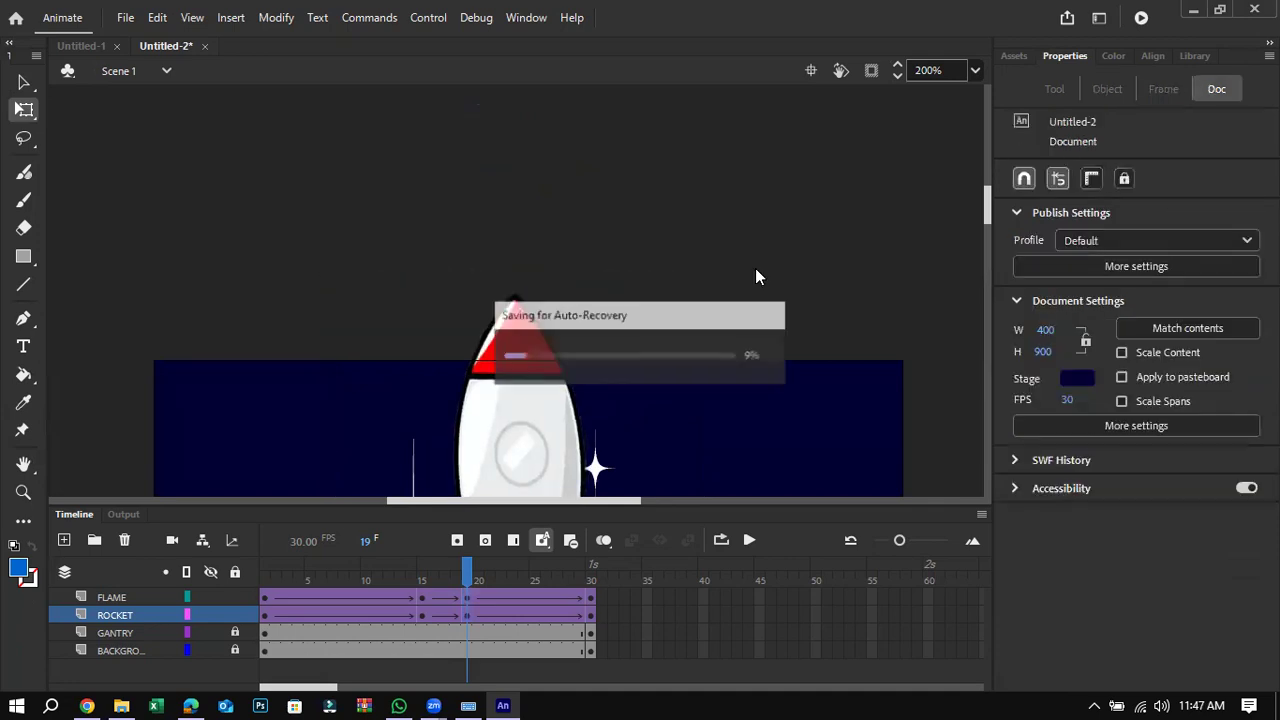
Step: Test the movie to preview the rocket's entry and rise, and close the preview
key(ctrl+minus)
key(ctrl+minus)
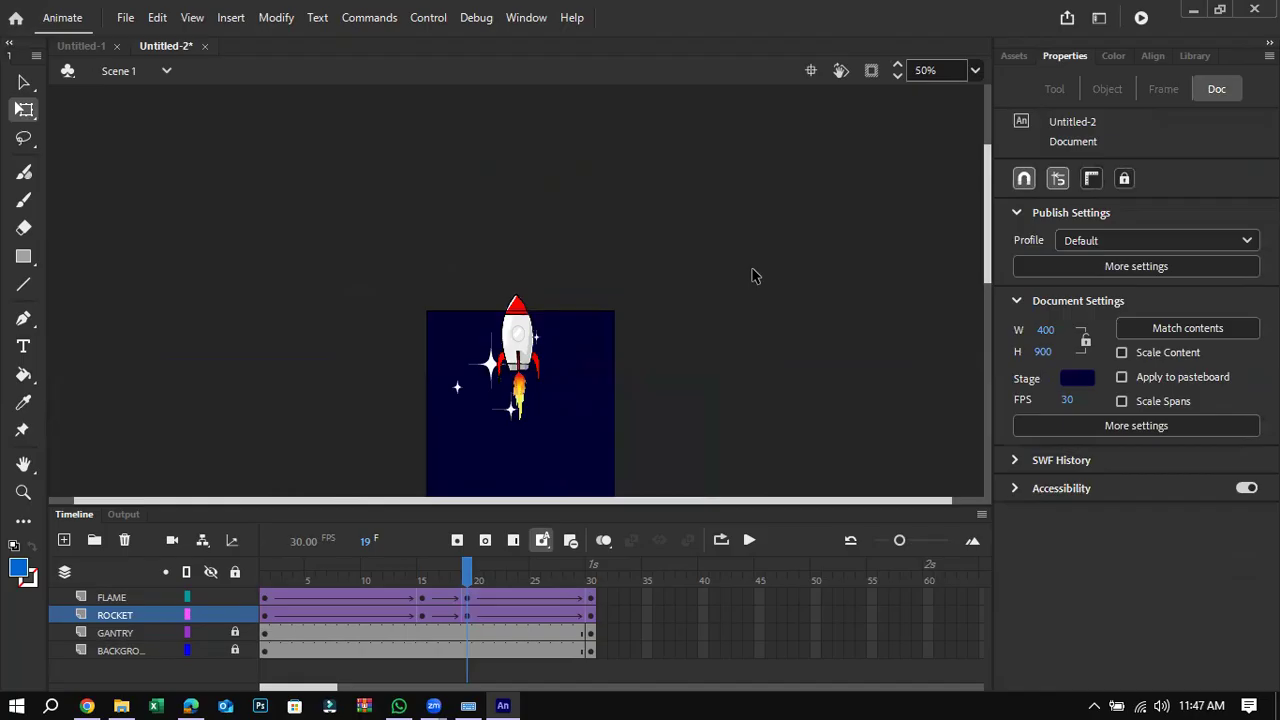
key(ctrl+Return)
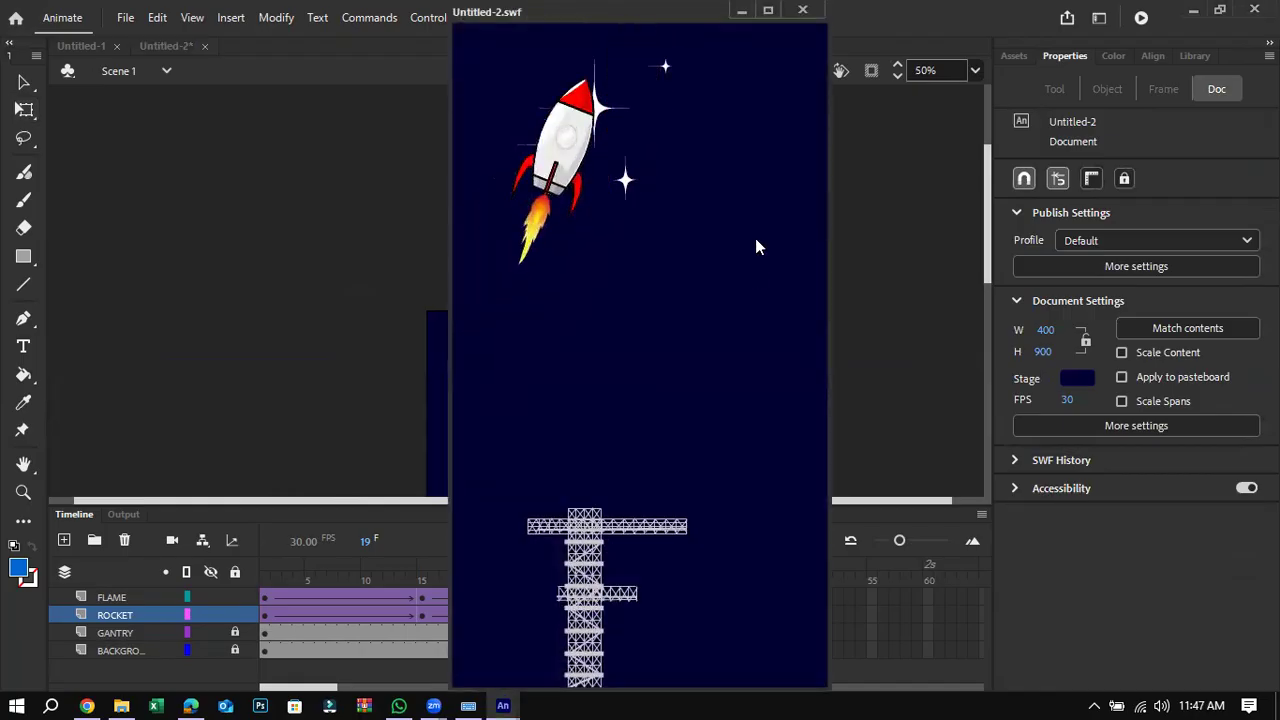
drag(548, 37, 342, 119)
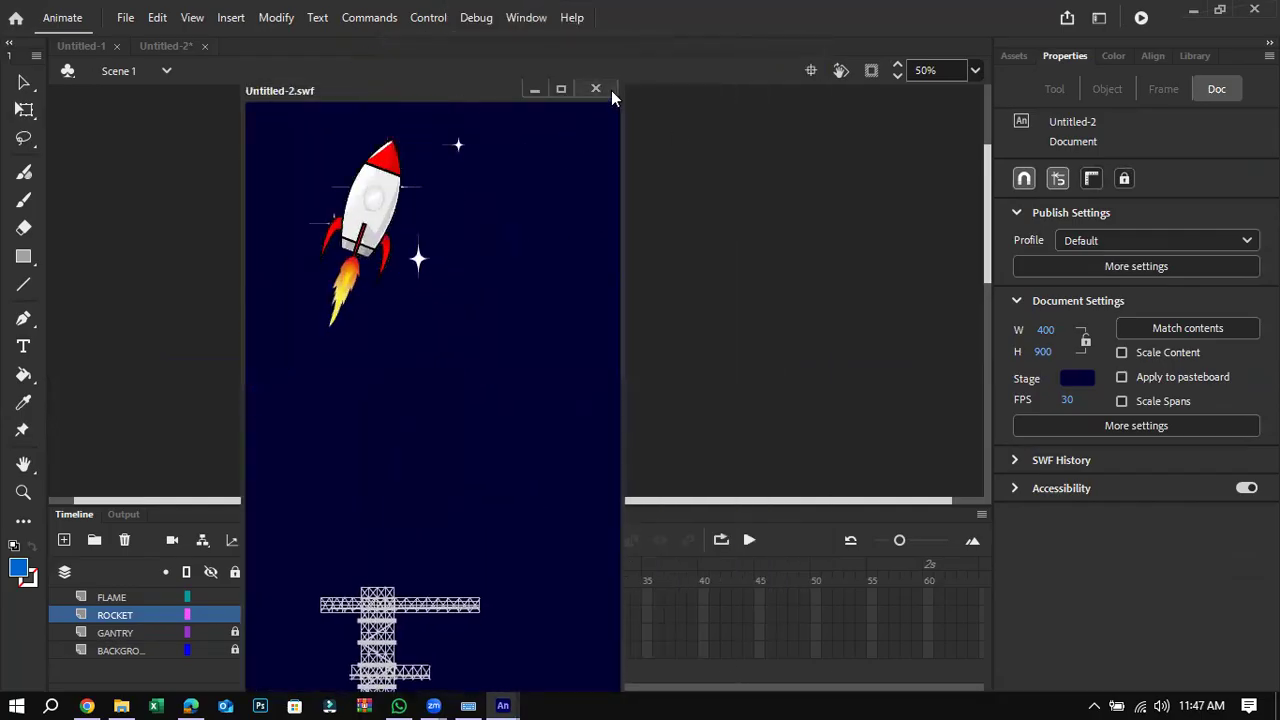
click(603, 89)
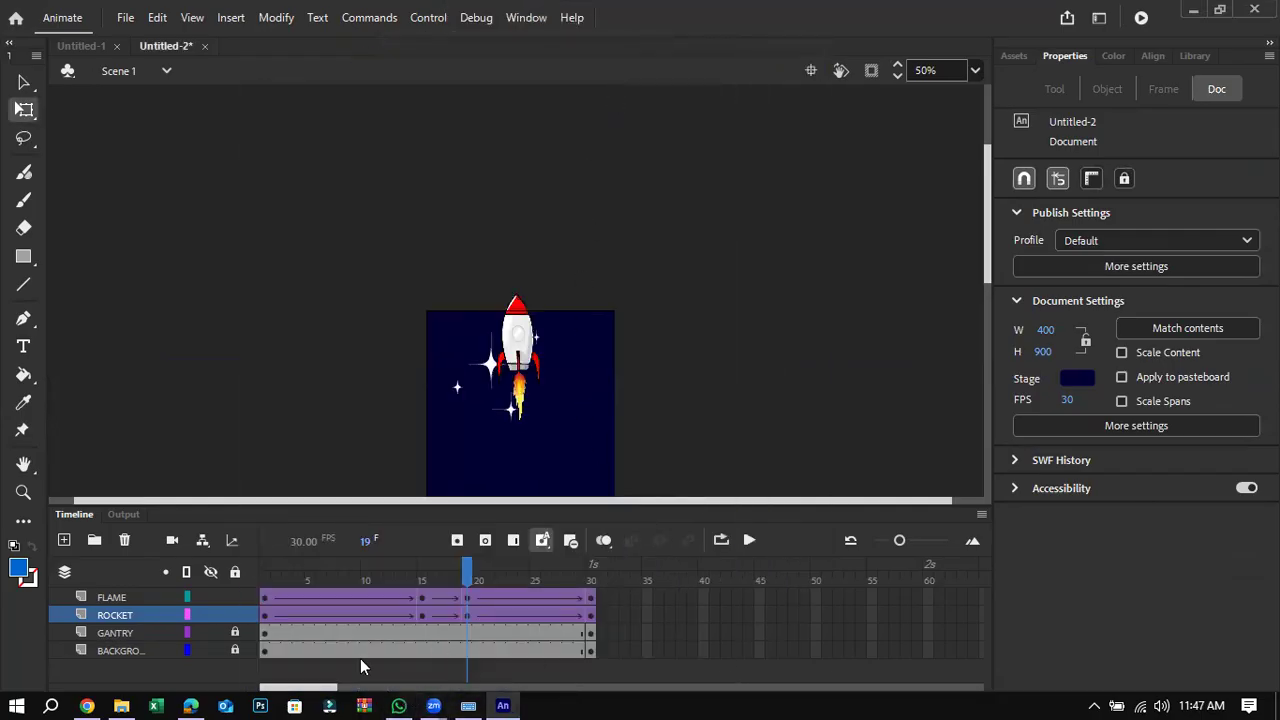
Step: Switch to the exam paper 9626_m23_qp_04.pdf in the browser and read the timing requirements for the spaceship's rise and descent
click(192, 703)
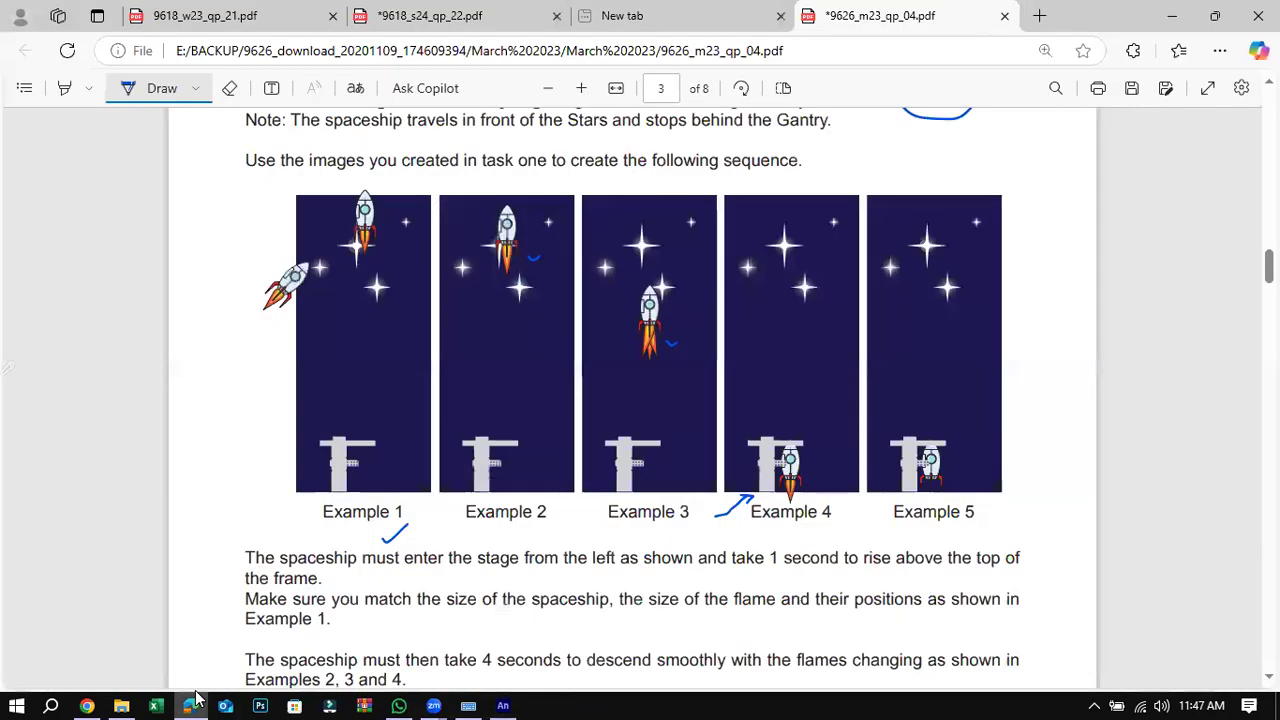
click(192, 703)
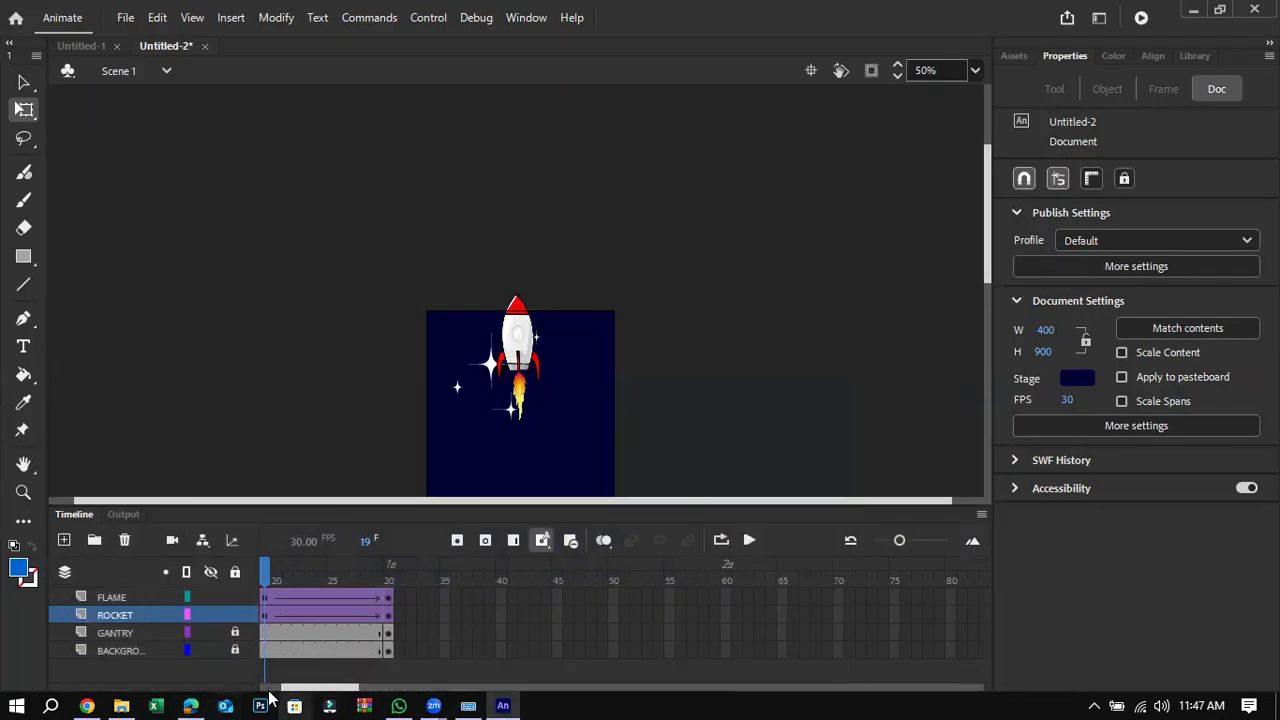
click(191, 704)
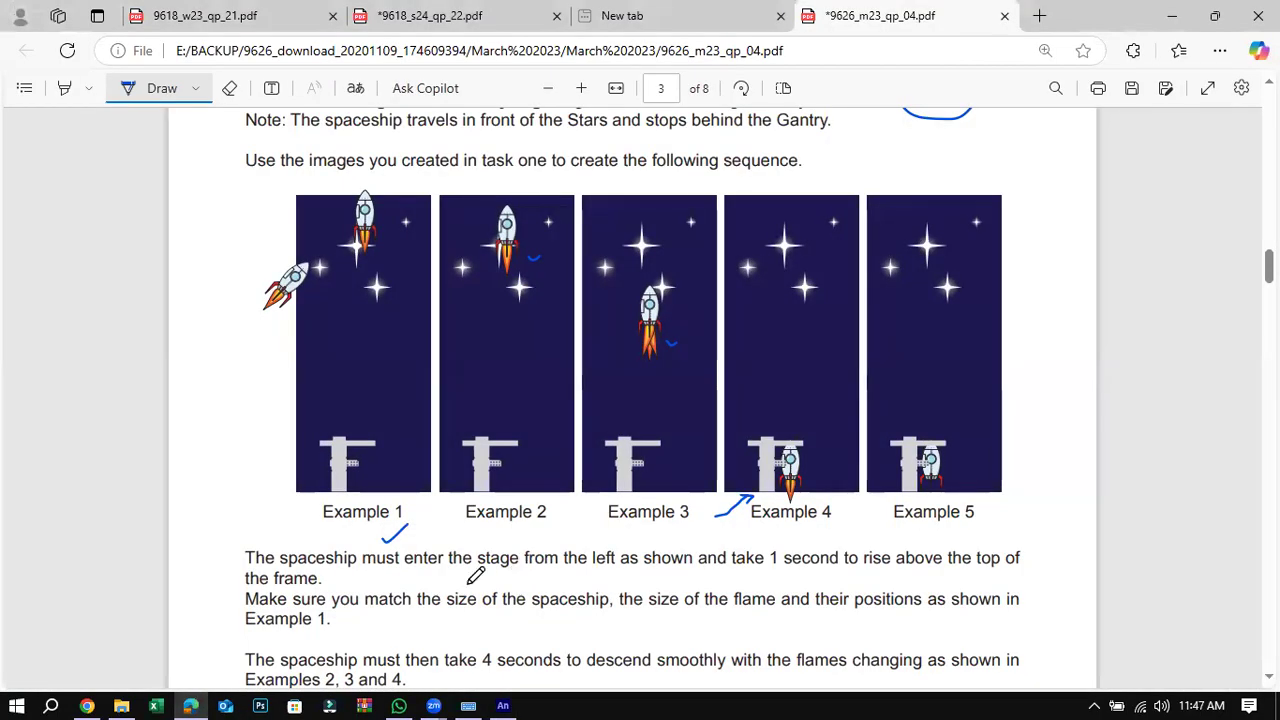
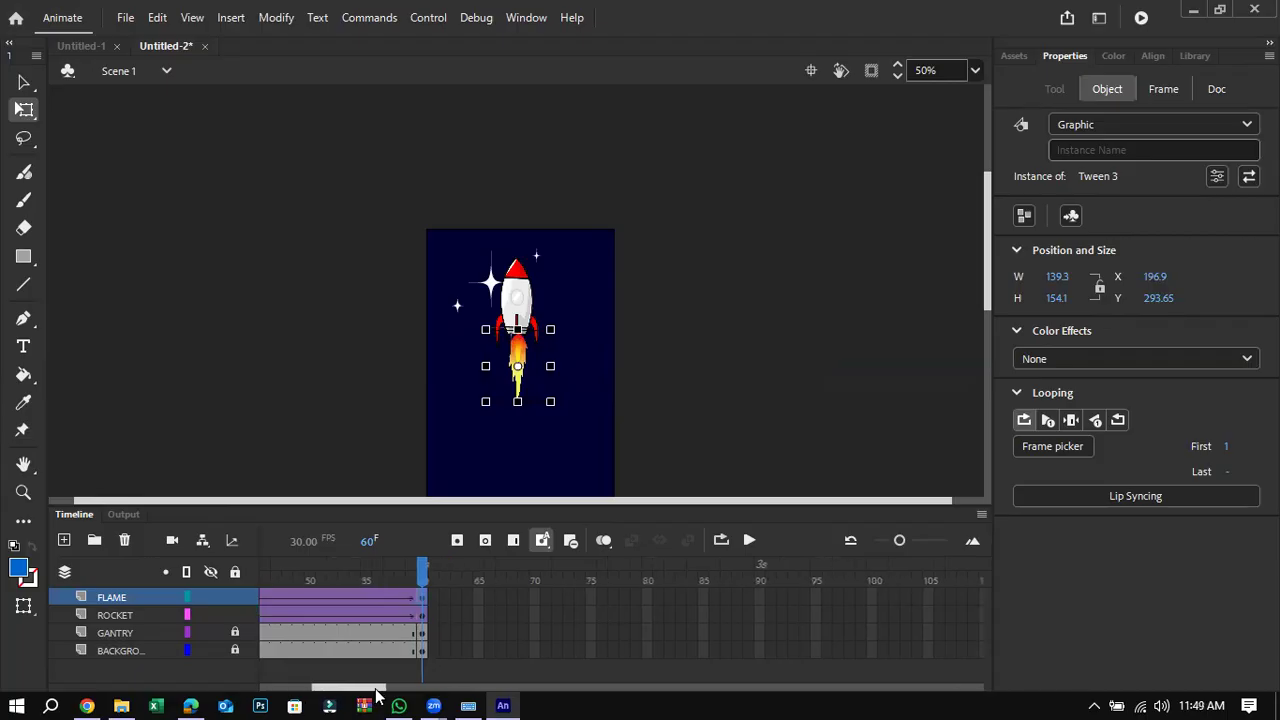
Step: Compare the spaceship's position and flame shape in the exam paper's example images, and return to Animate
click(190, 706)
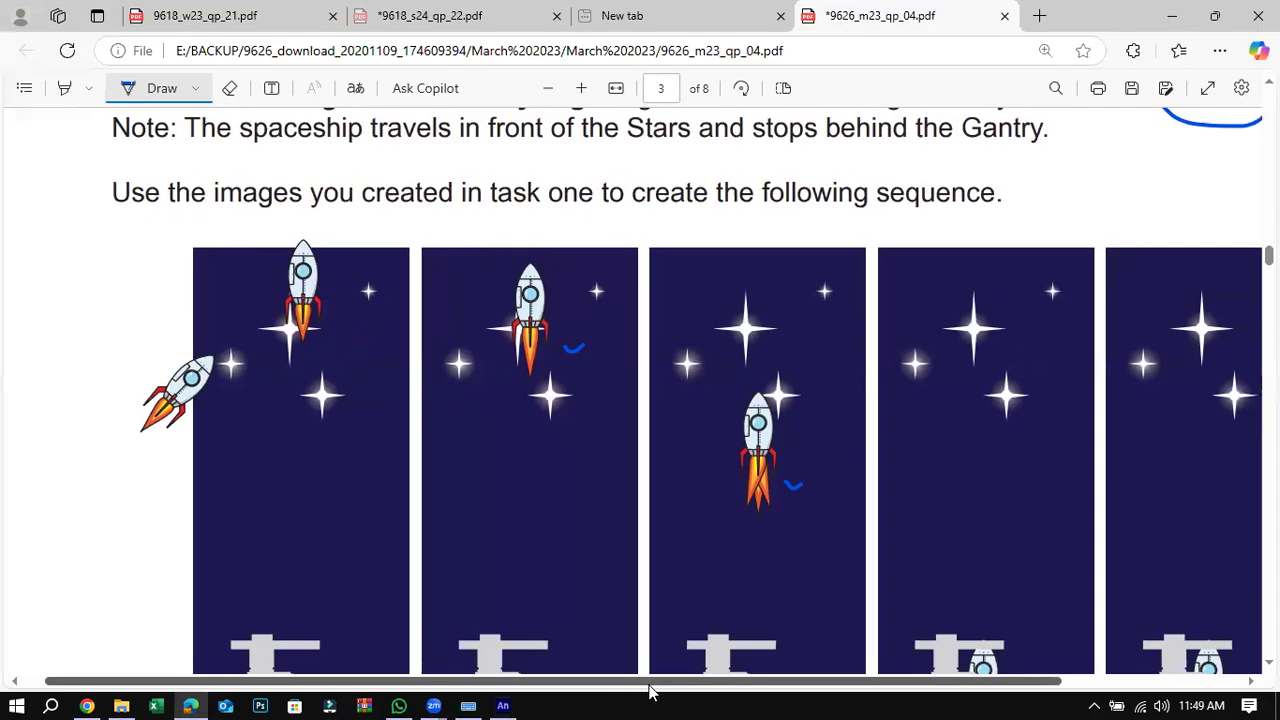
scroll(650, 694, down, 1)
scroll(650, 694, right, 1)
click(503, 705)
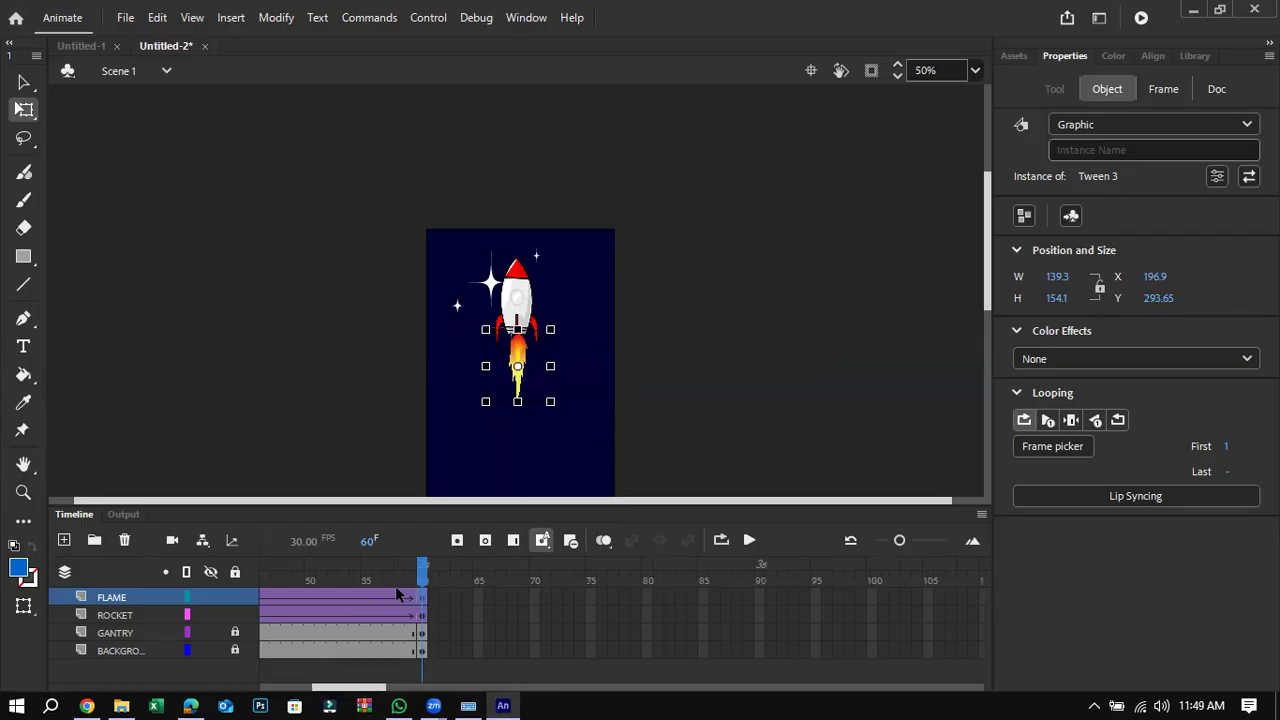
Step: Insert keyframes at frame 120 of the FLAME and ROCKET layers
drag(361, 687, 364, 687)
click(368, 598)
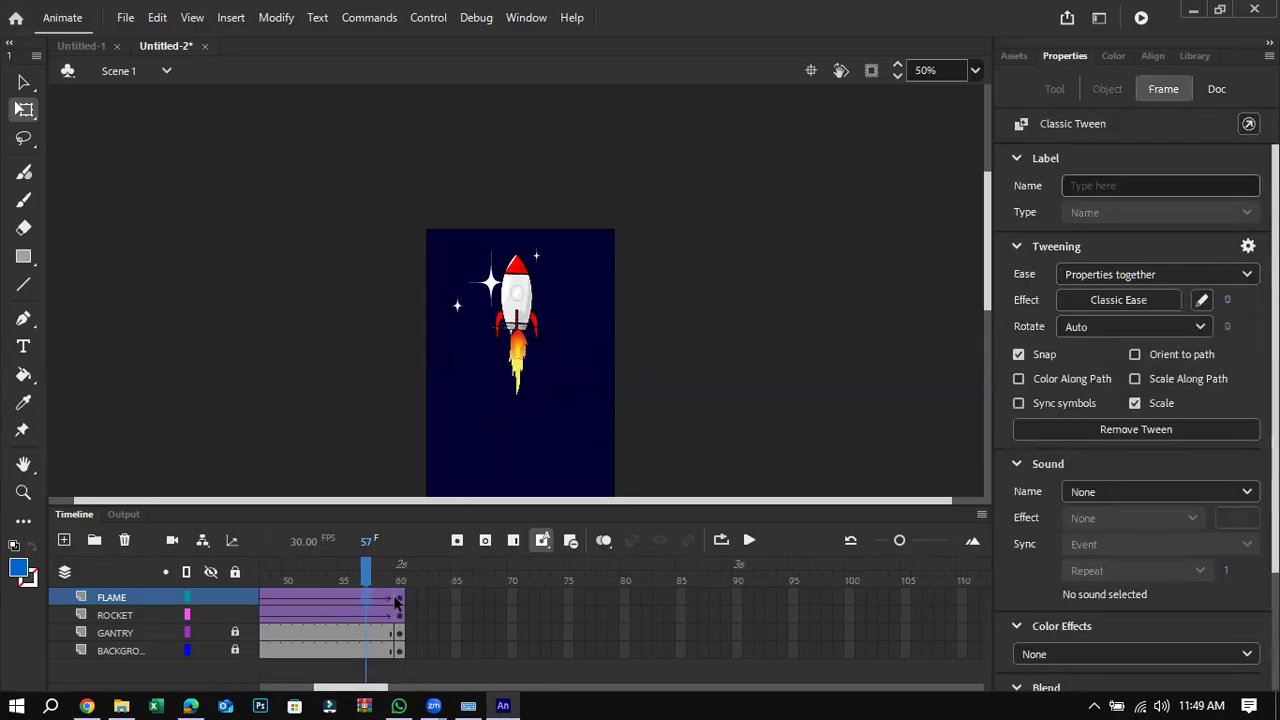
drag(364, 688, 402, 693)
click(708, 597)
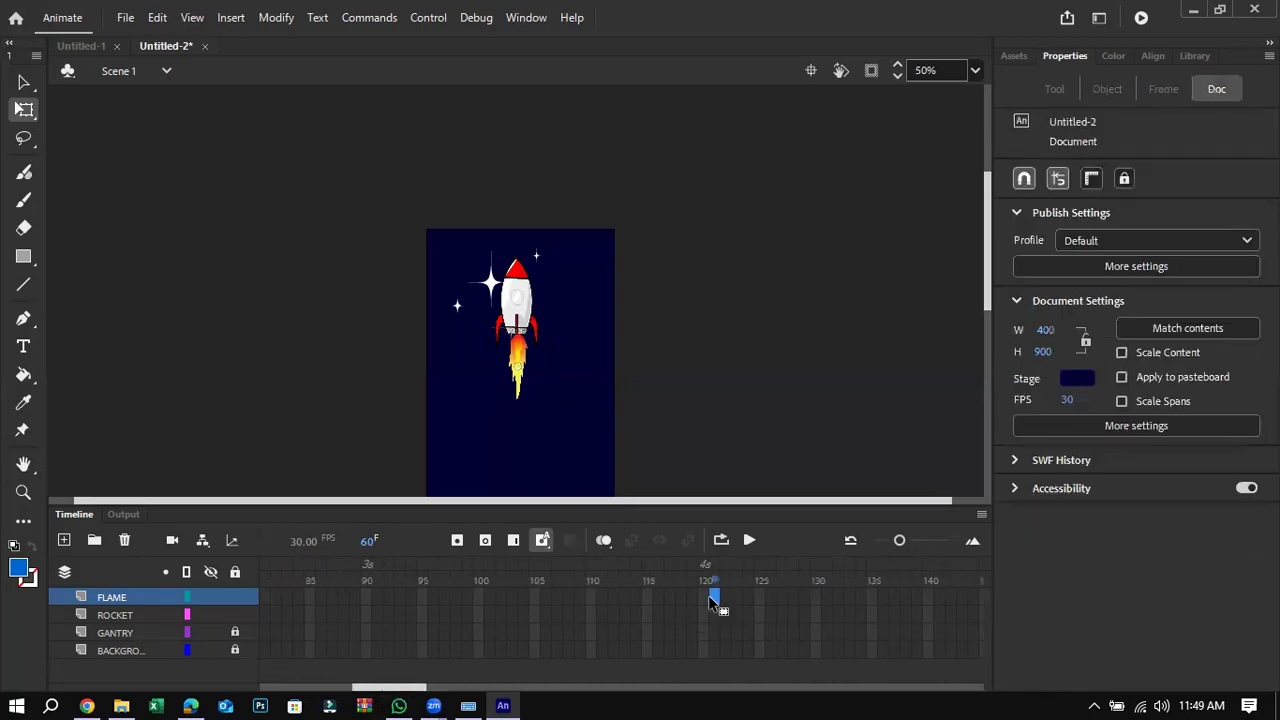
right_click(705, 597)
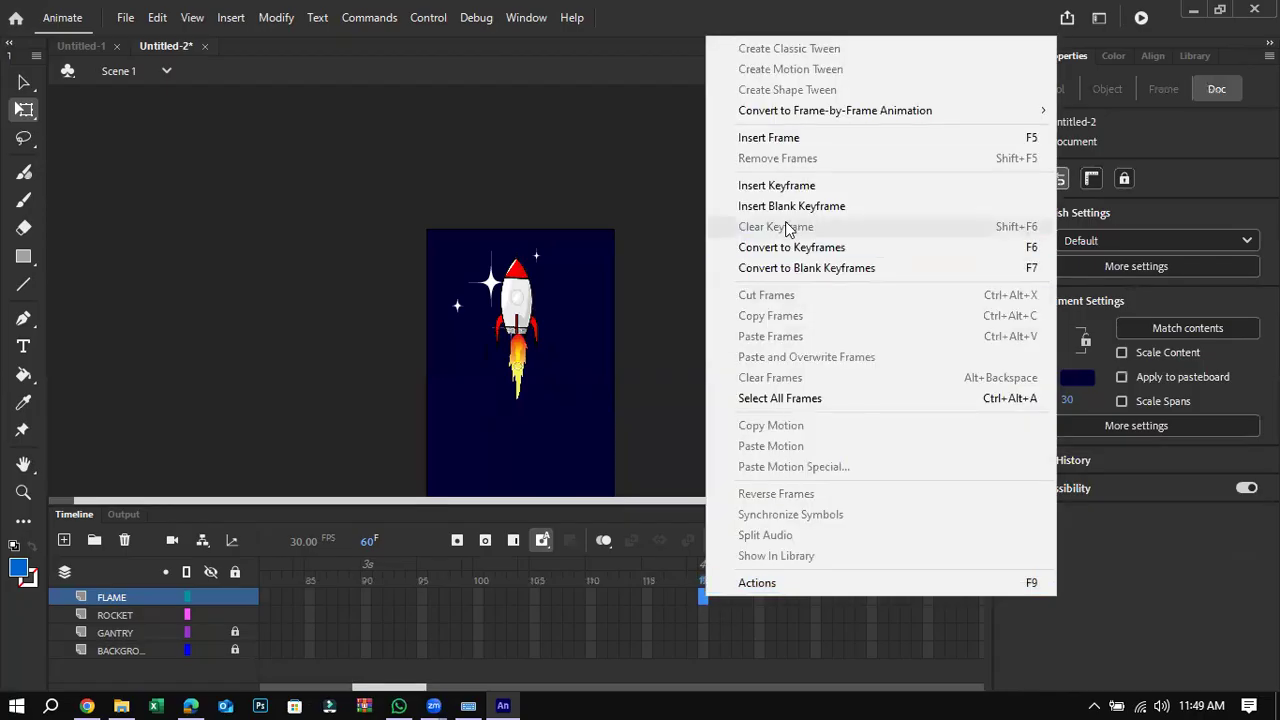
click(770, 178)
click(707, 612)
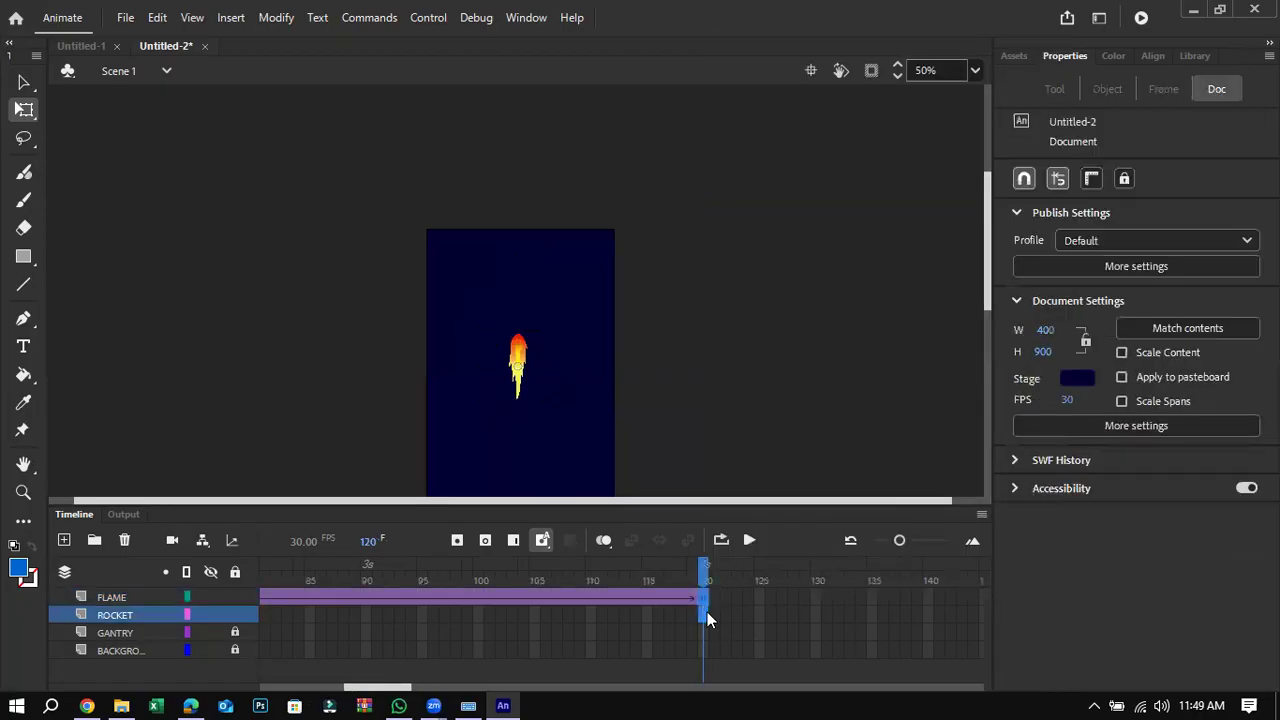
right_click(707, 612)
click(777, 199)
Step: Insert keyframes at frame 120 of the GANTRY and background layers
click(708, 633)
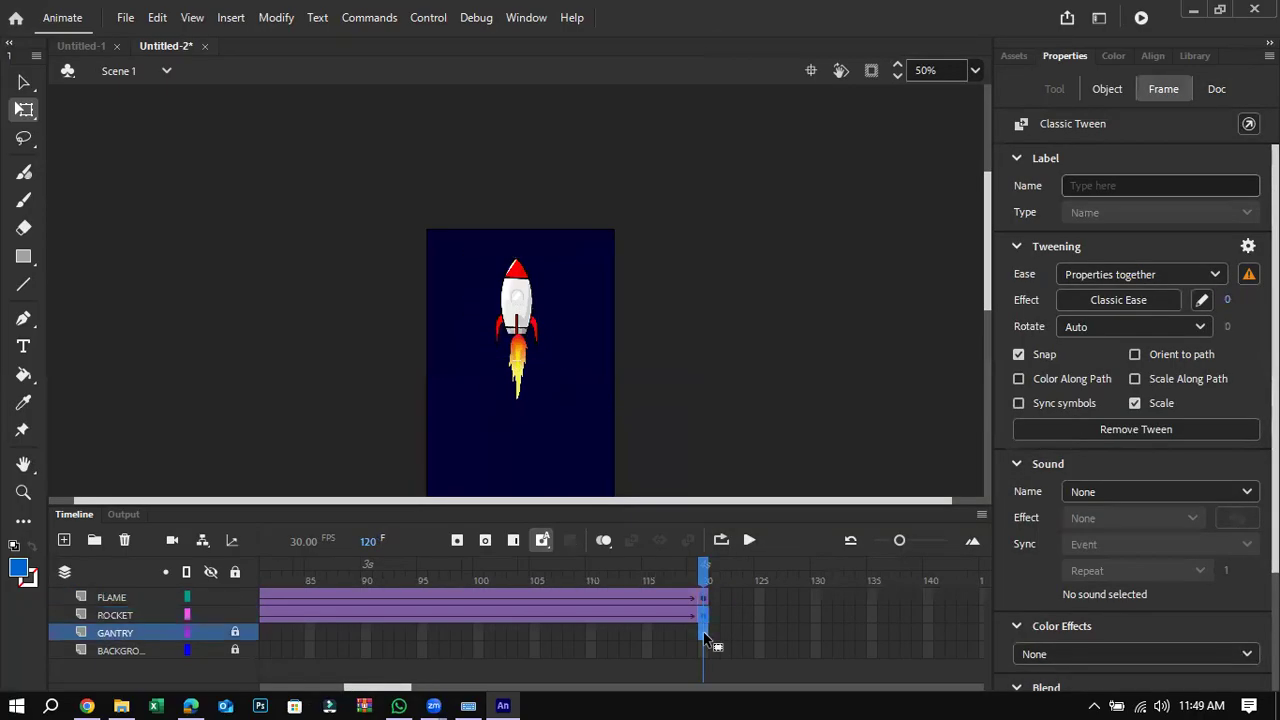
right_click(708, 633)
click(775, 217)
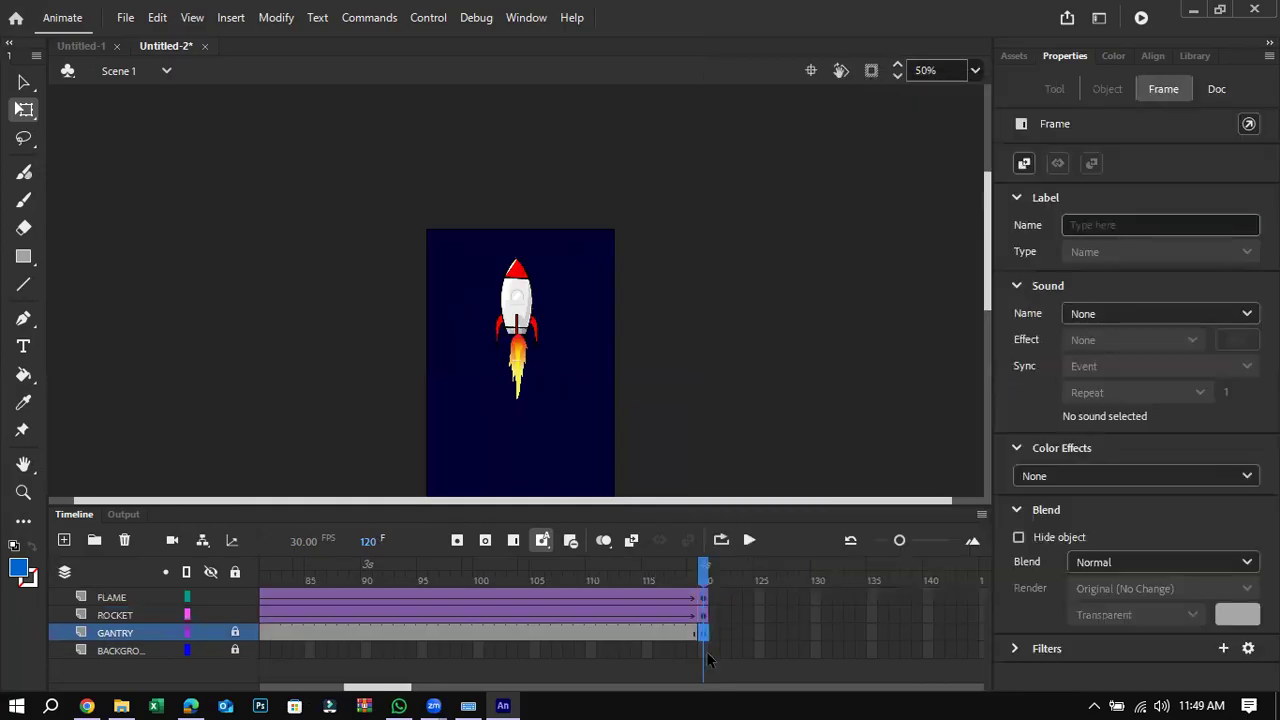
click(707, 651)
right_click(707, 653)
click(775, 320)
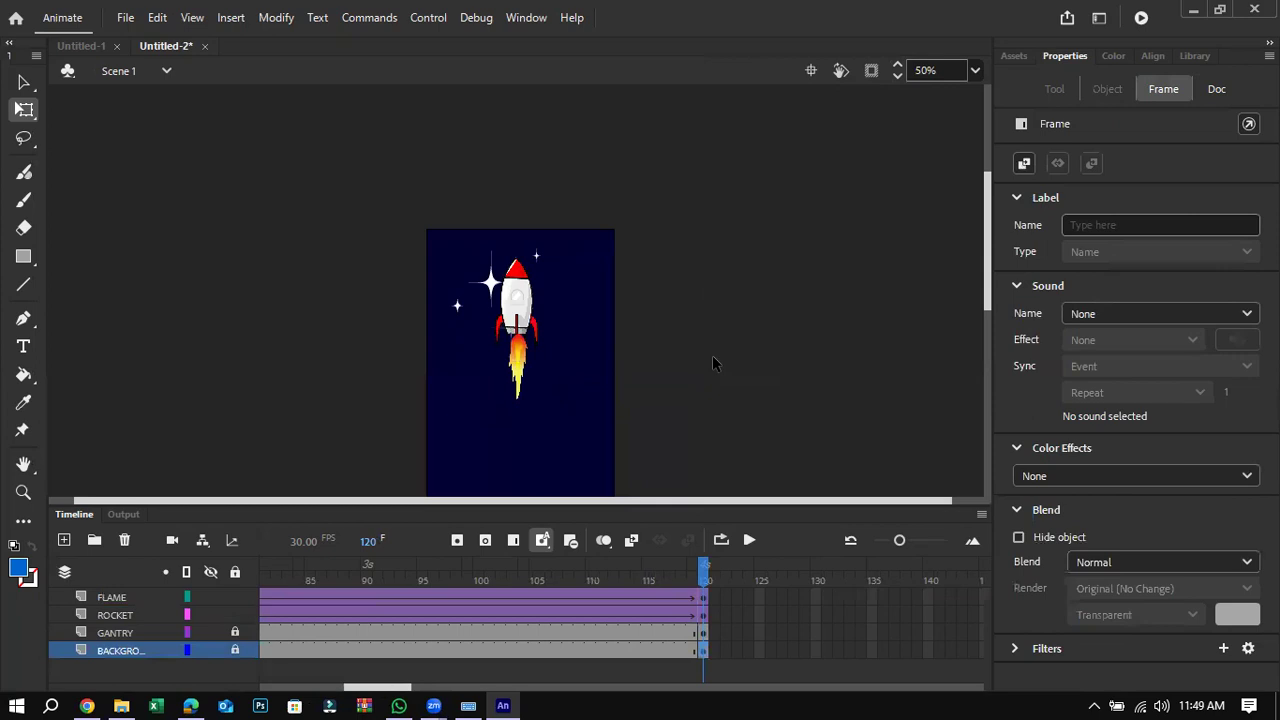
Step: Go back to frame 60 and add a new layer above the FLAME layer
drag(390, 688, 355, 690)
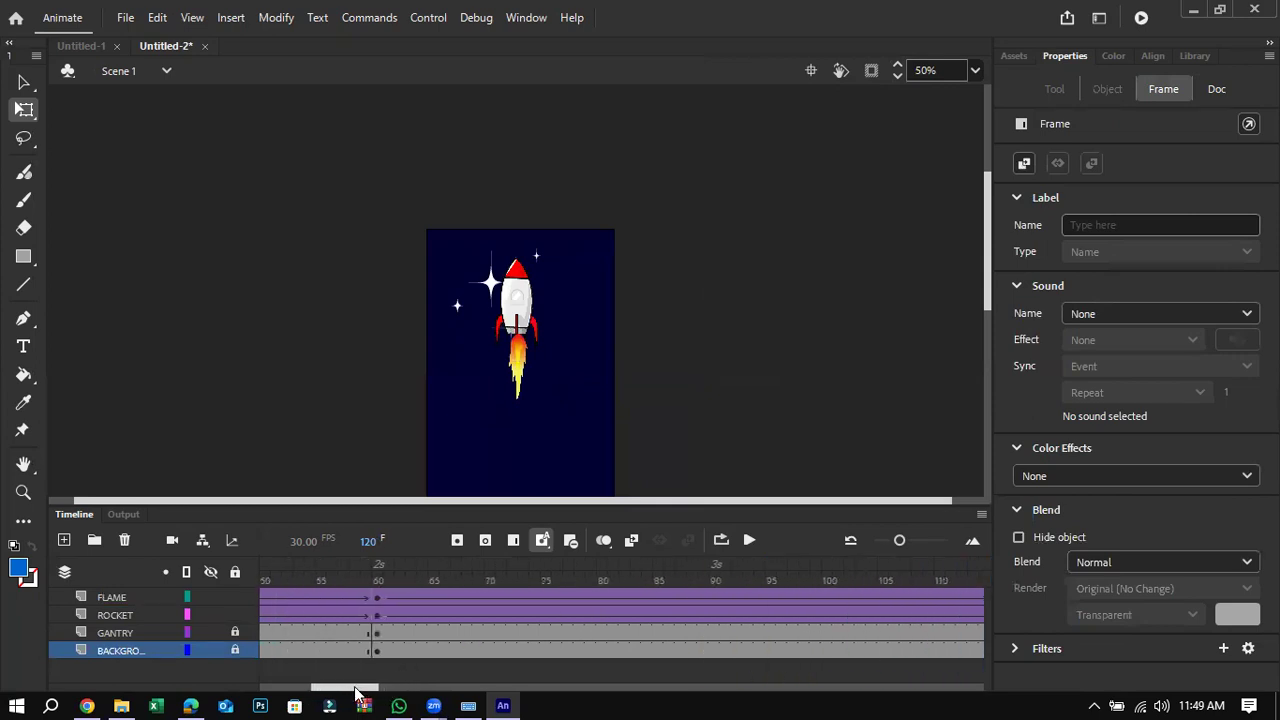
click(379, 600)
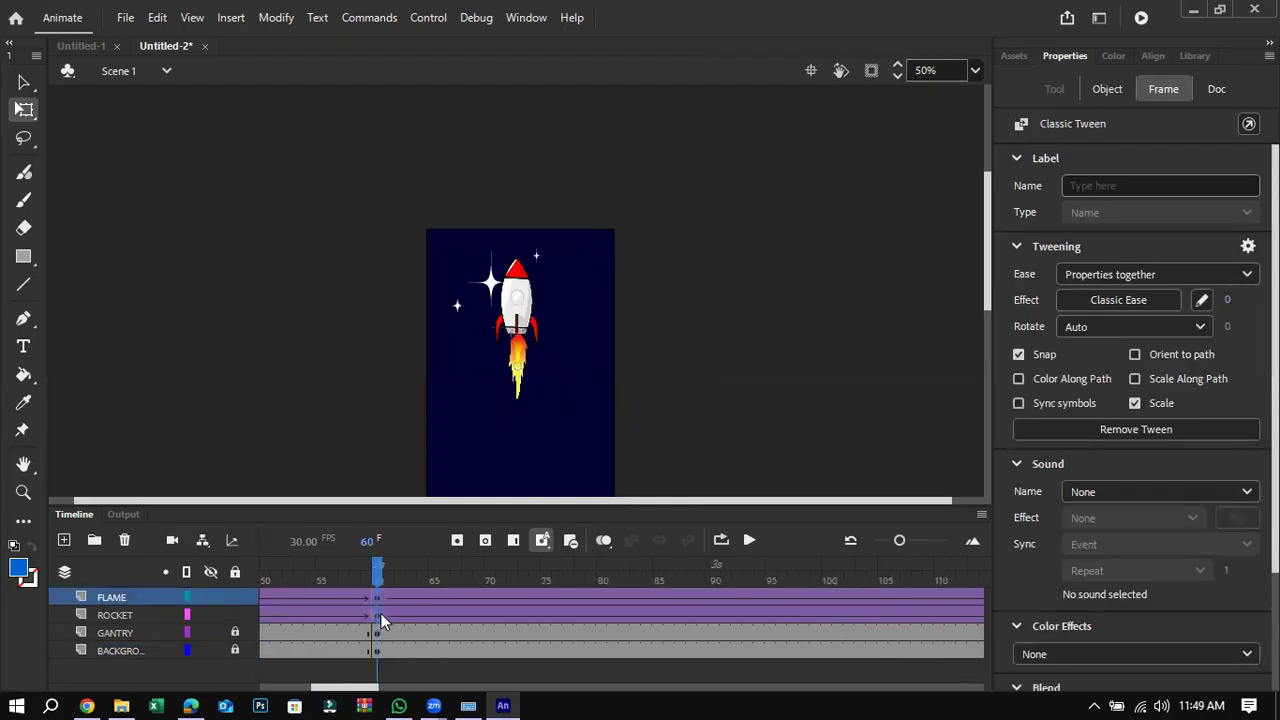
click(382, 615)
click(396, 599)
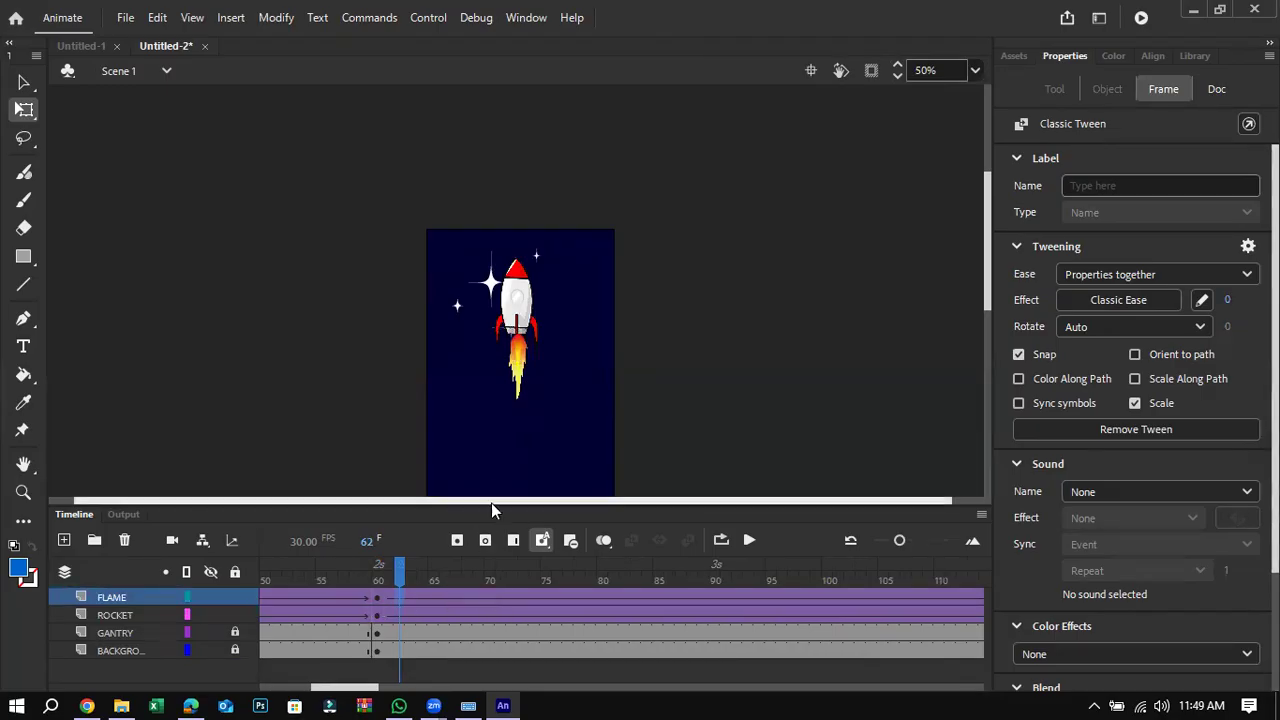
click(379, 602)
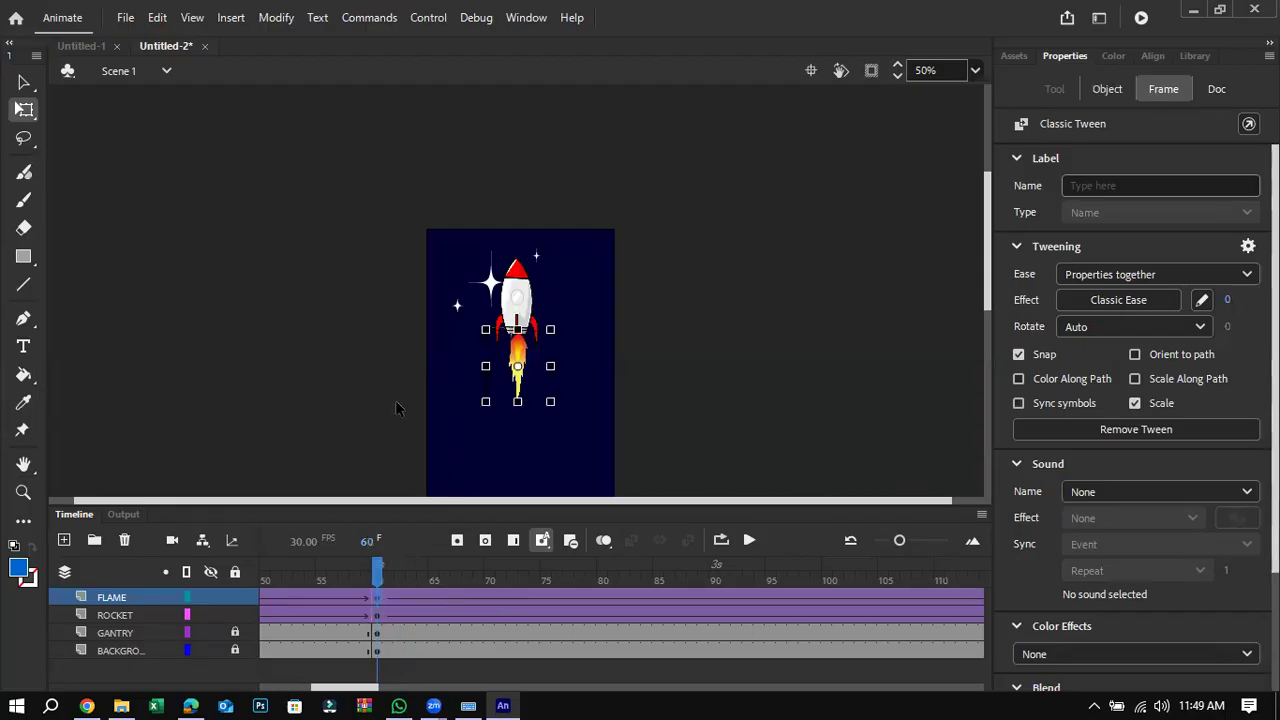
drag(422, 500, 423, 500)
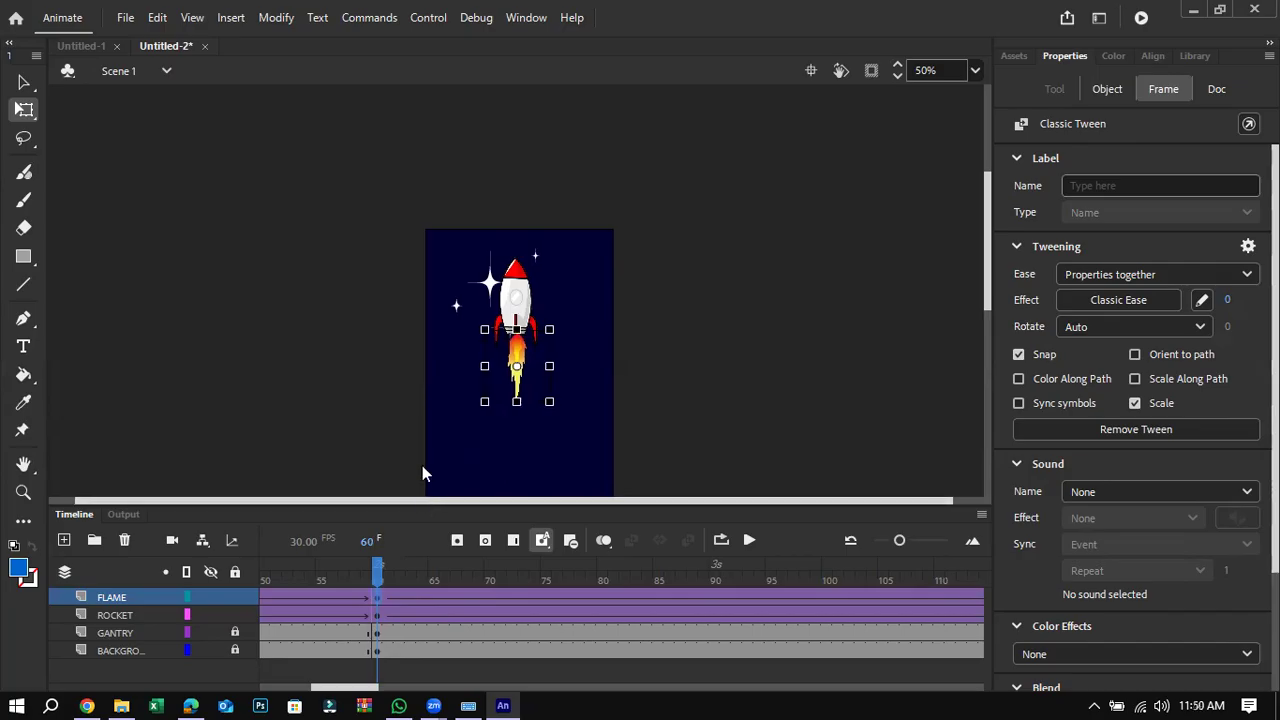
click(64, 540)
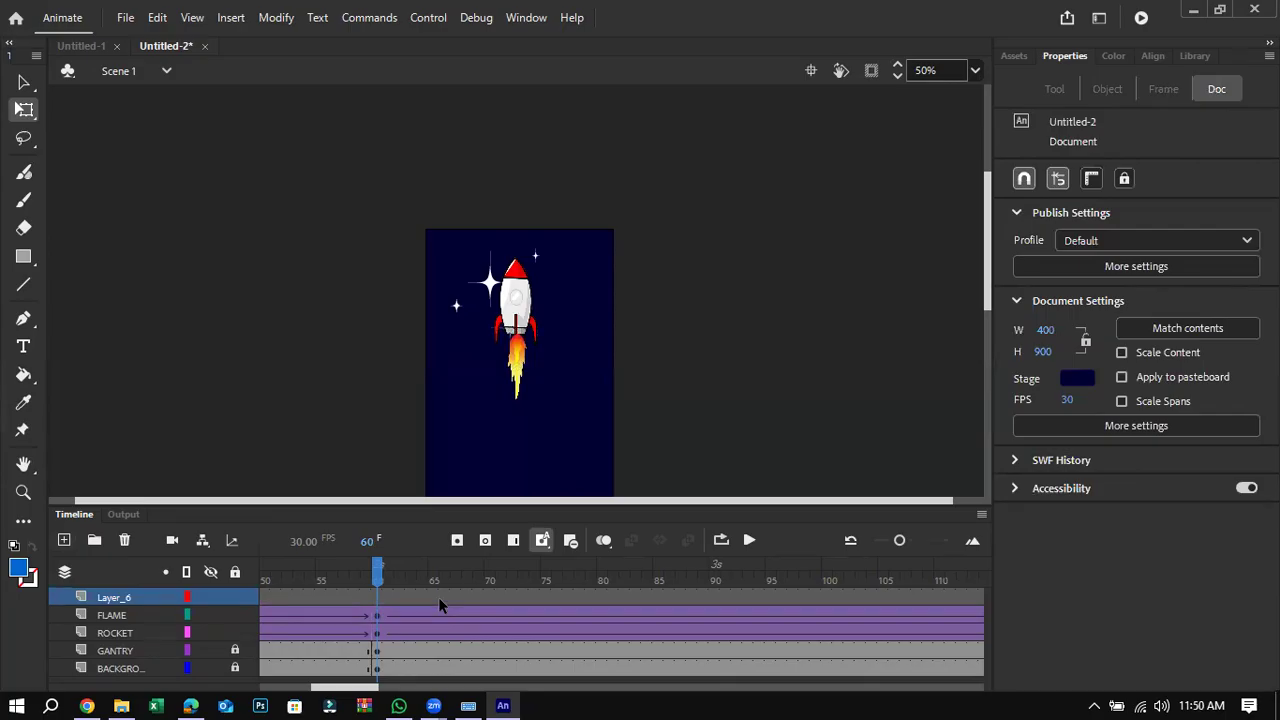
Step: Insert a keyframe at frame 61 of Layer_6 and keep that frame selected
click(387, 605)
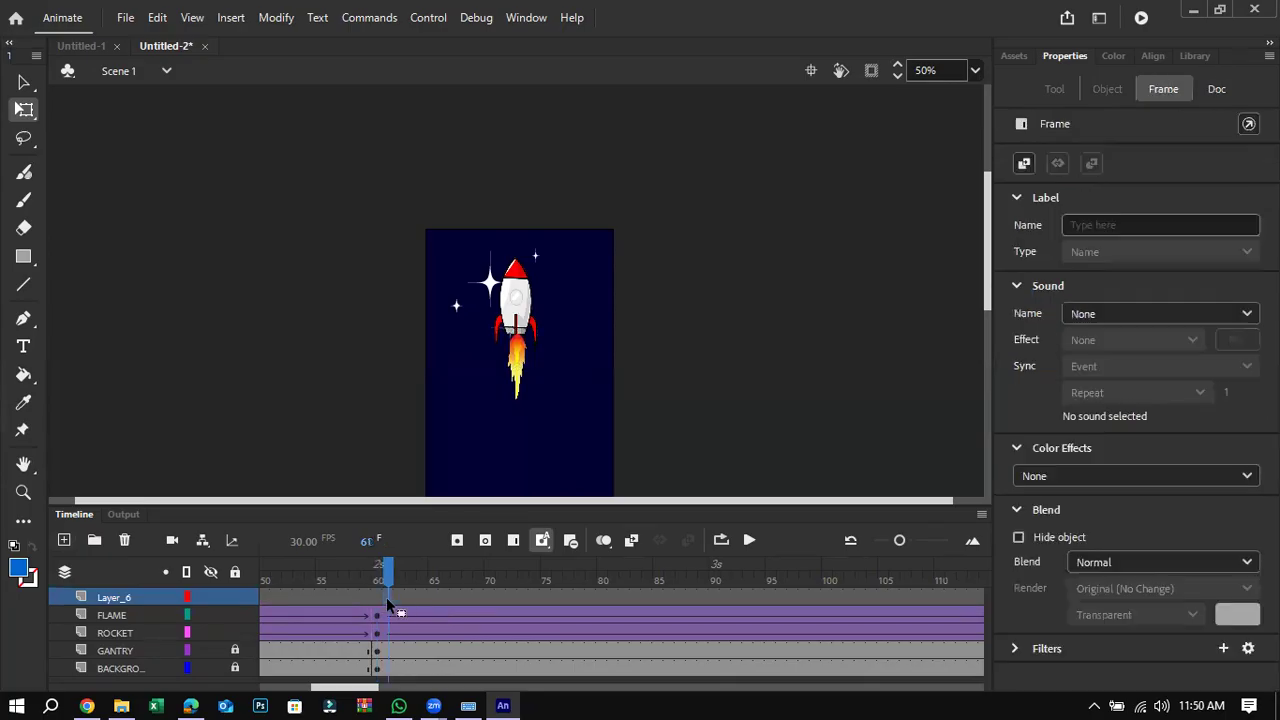
right_click(387, 605)
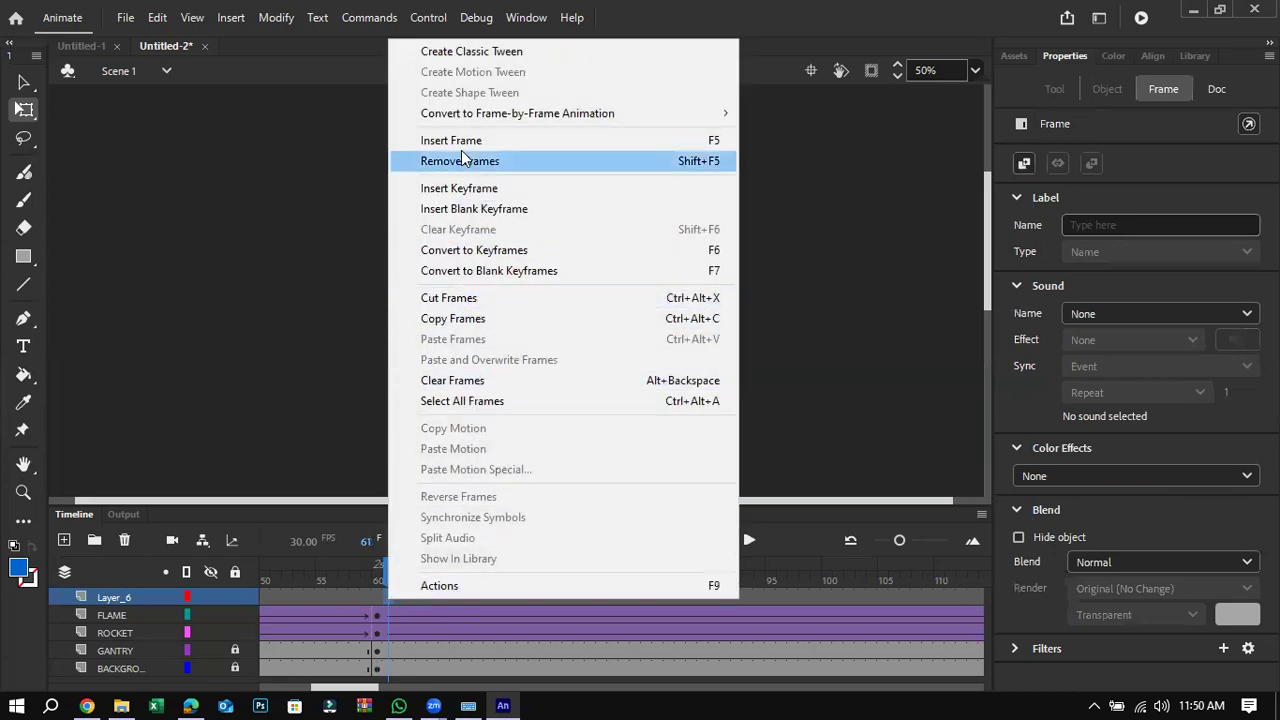
click(462, 189)
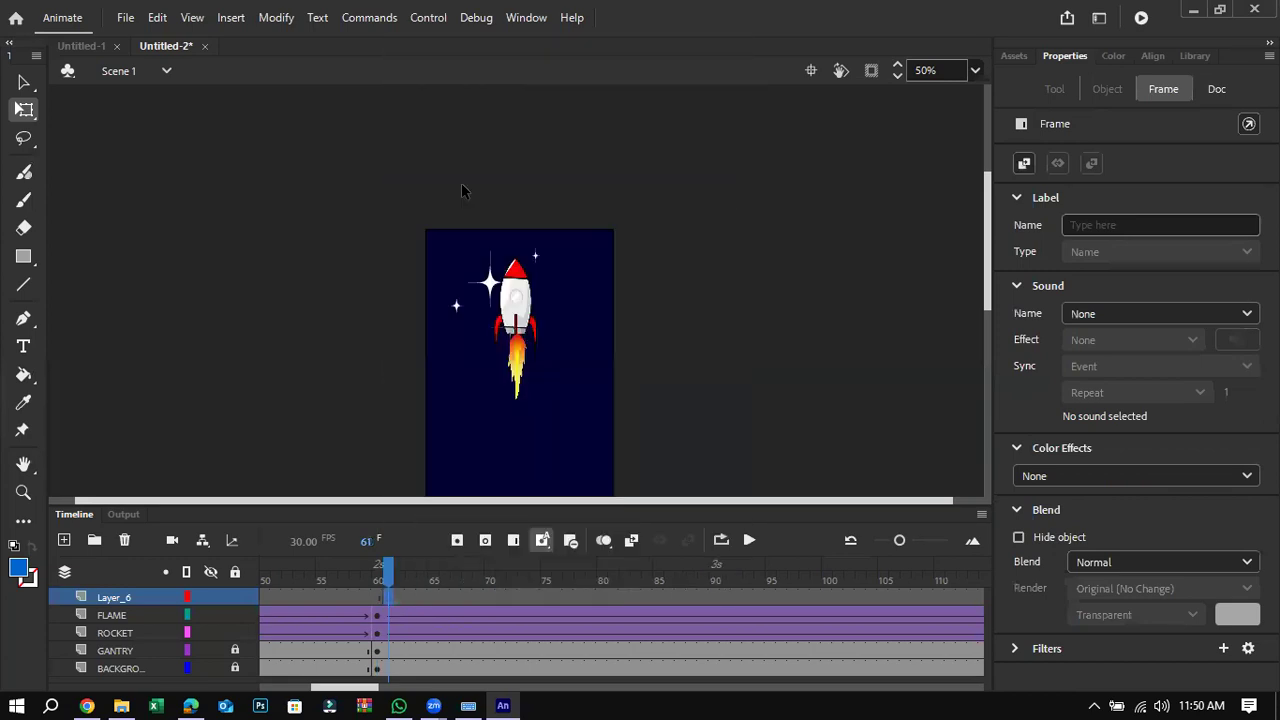
click(532, 382)
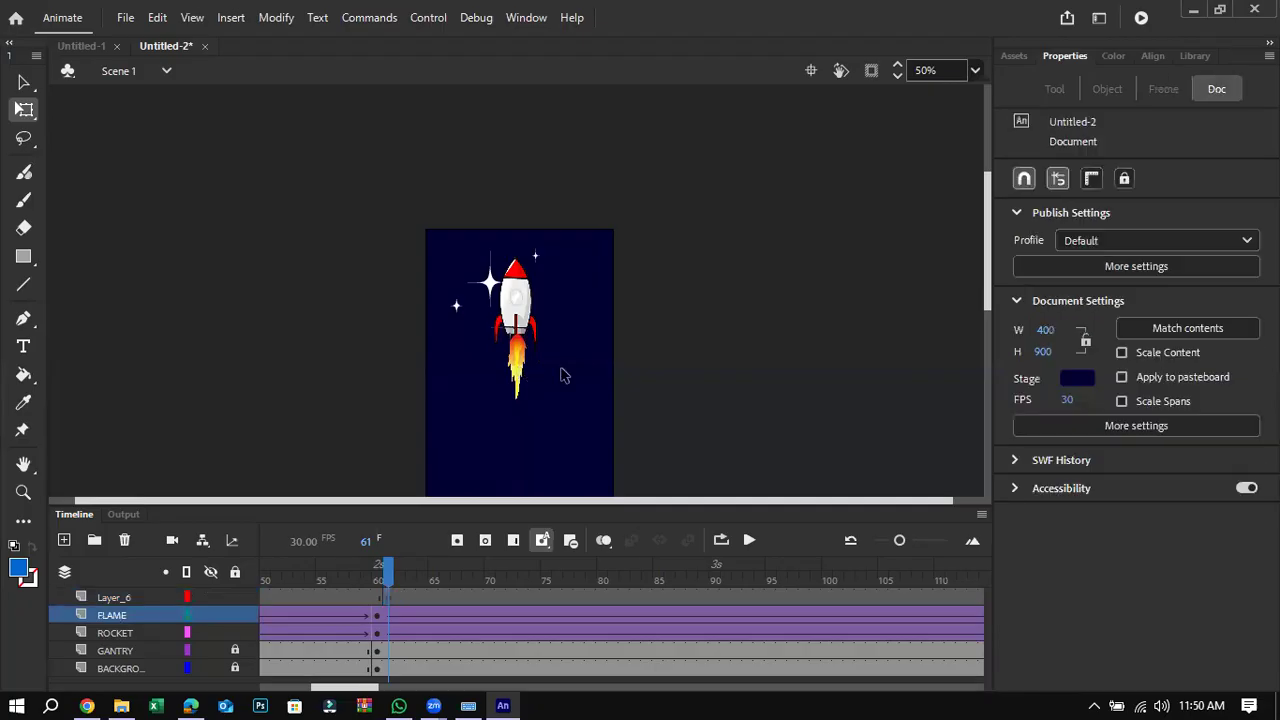
click(386, 597)
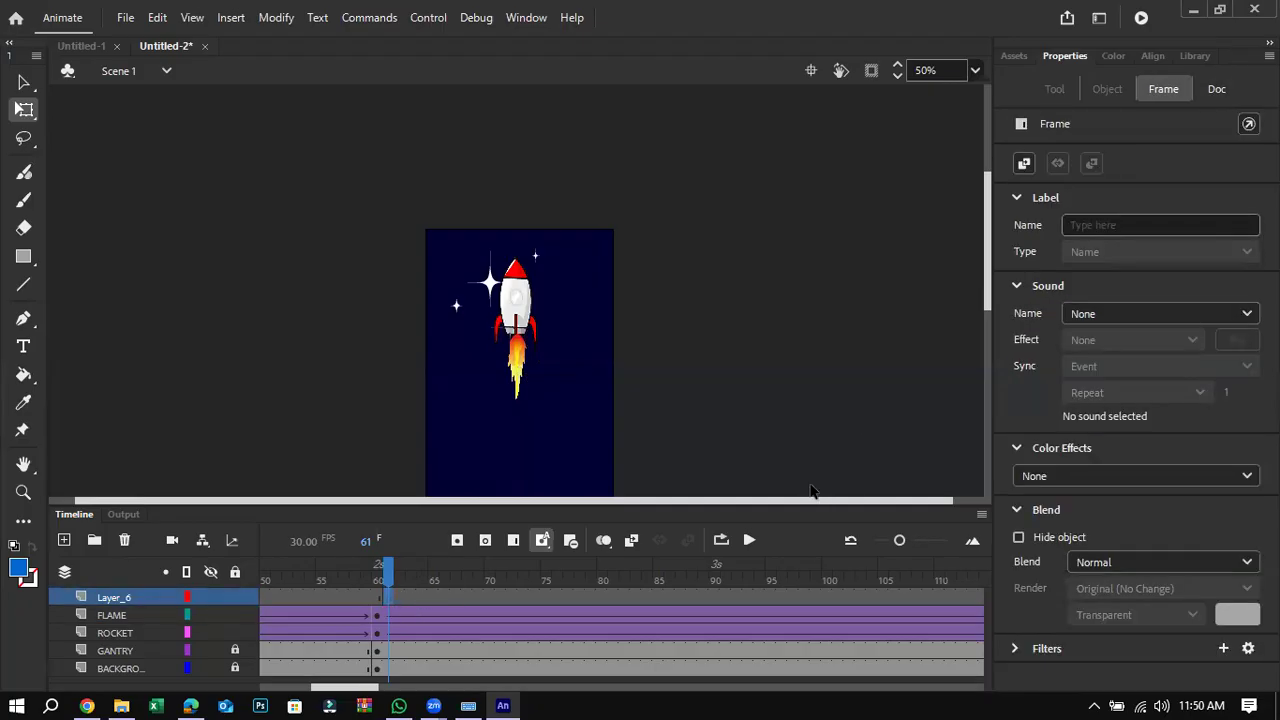
Step: Bring up the document's Library, using the on-screen keyboard for its shortcut, and close the keyboard again
click(467, 701)
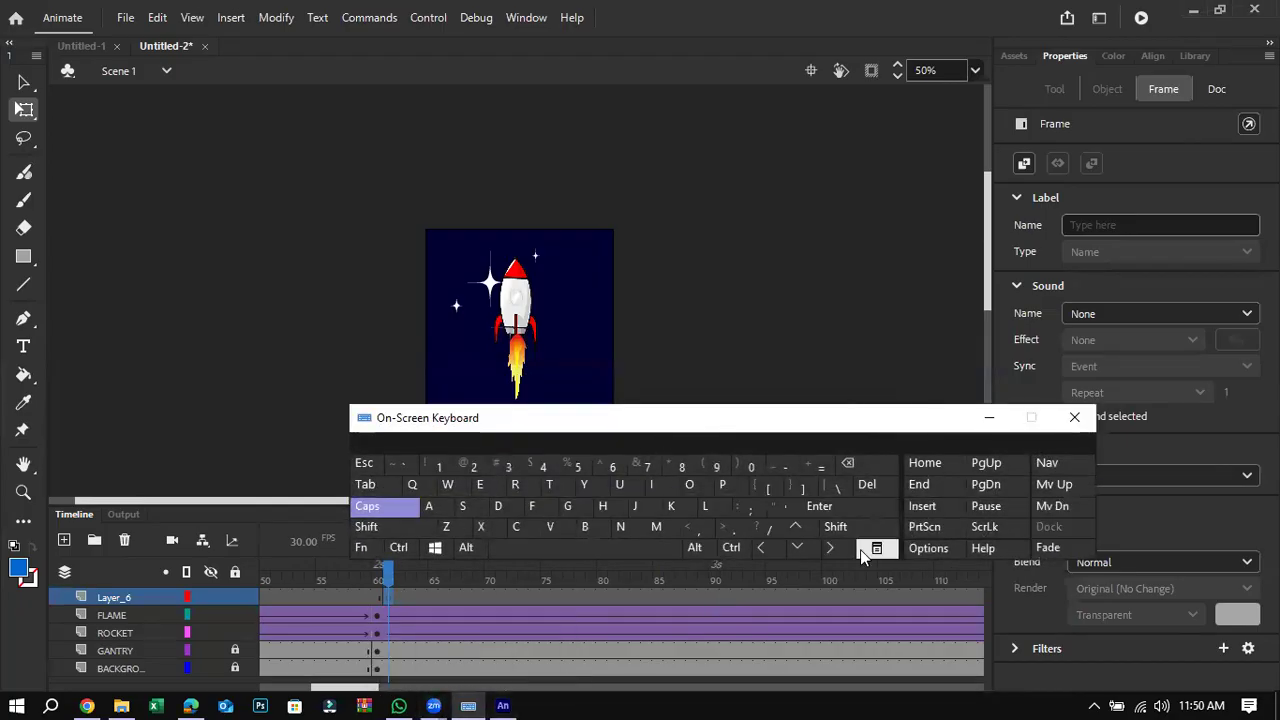
click(731, 547)
click(713, 514)
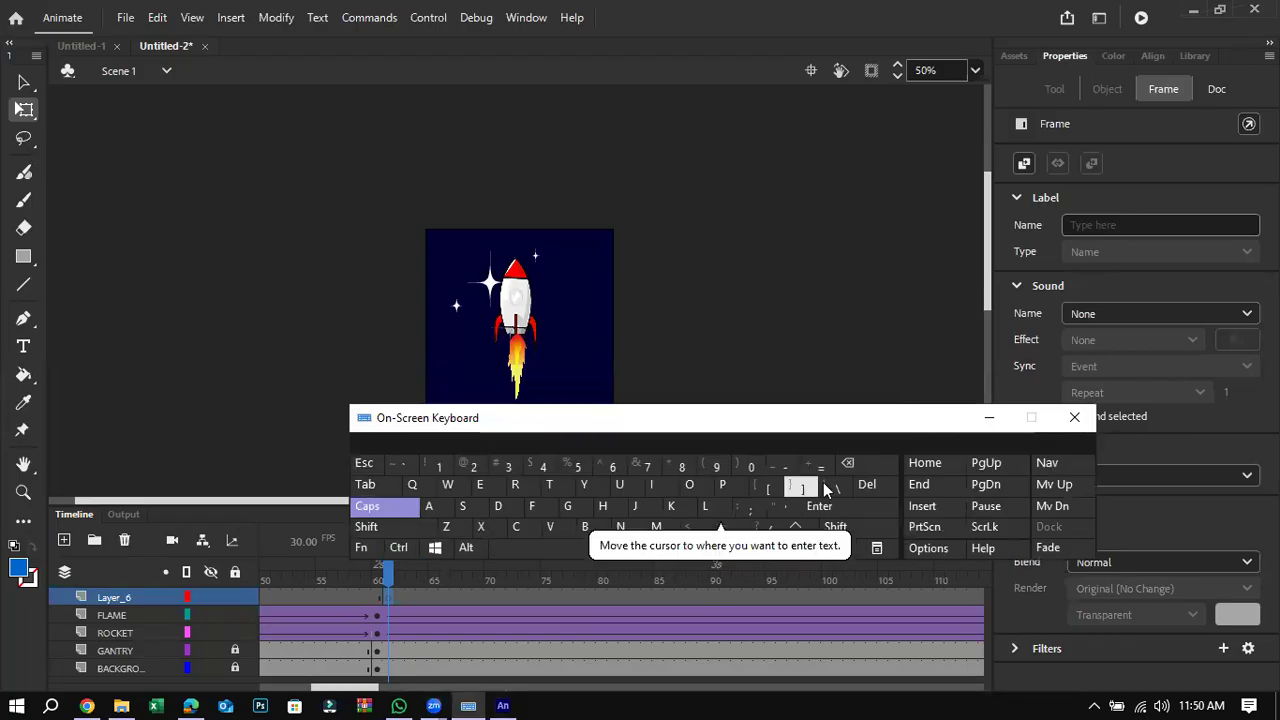
click(709, 366)
click(727, 545)
click(711, 506)
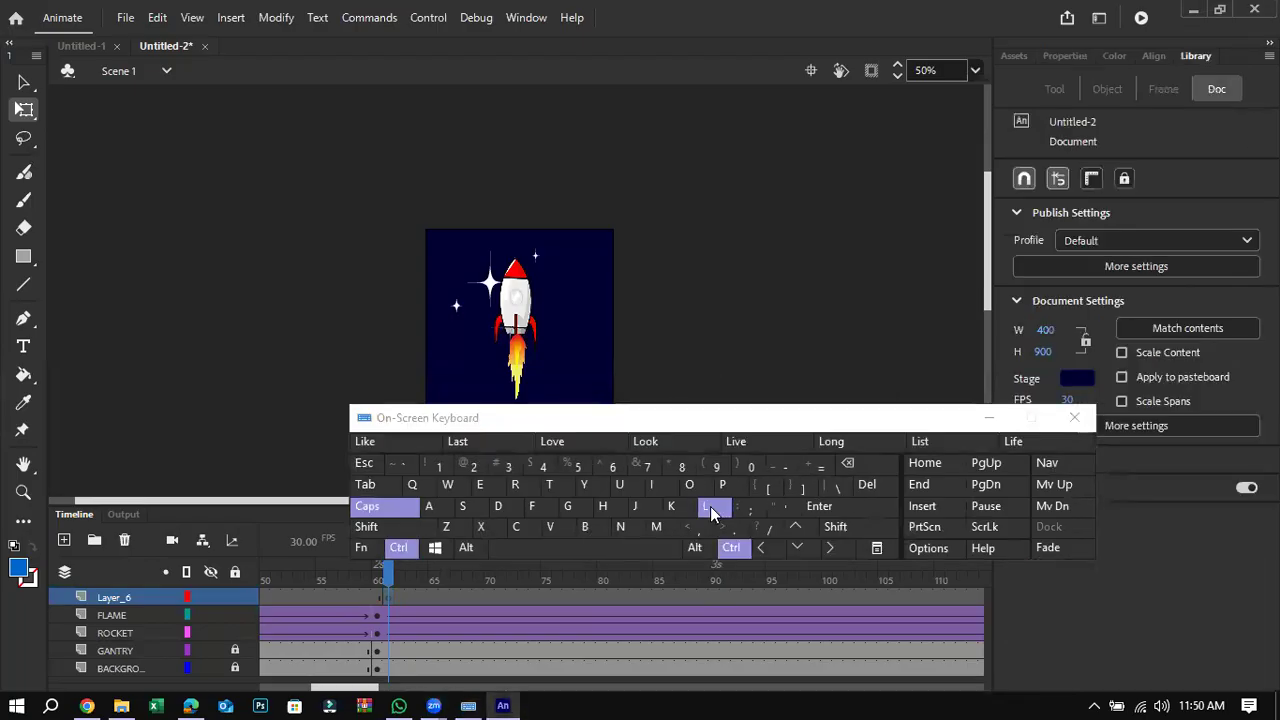
click(1074, 417)
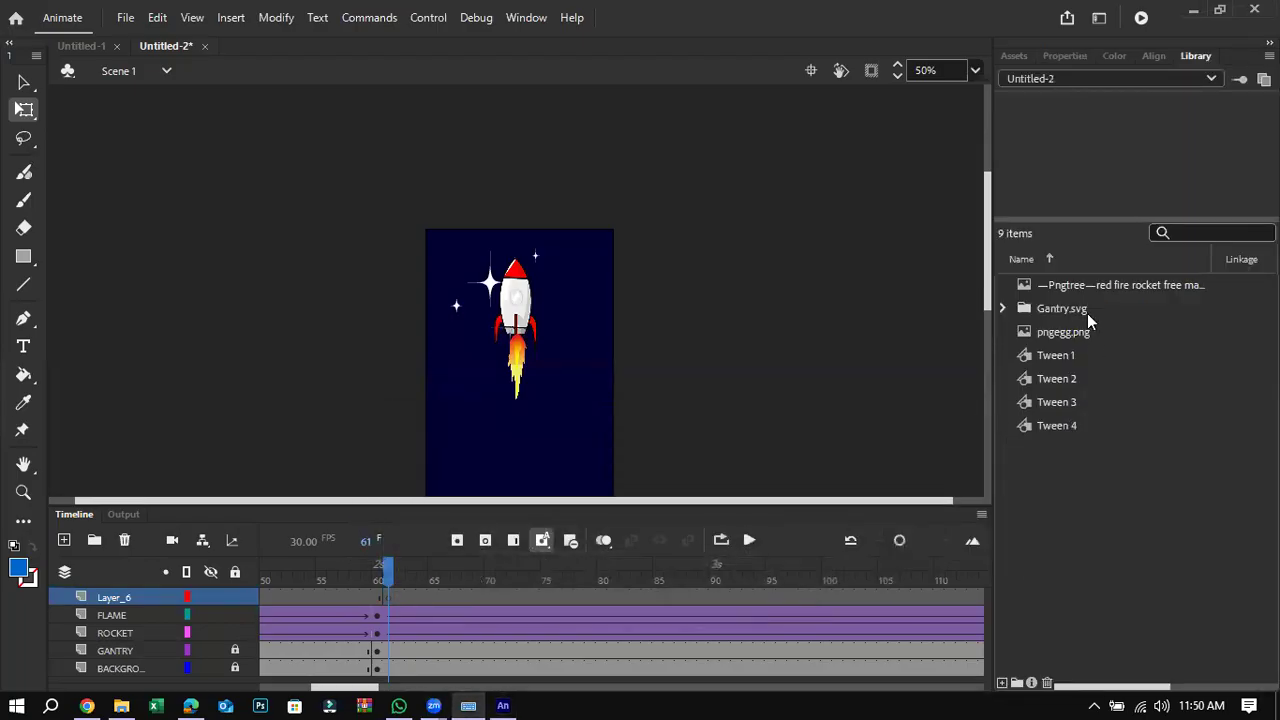
click(1086, 333)
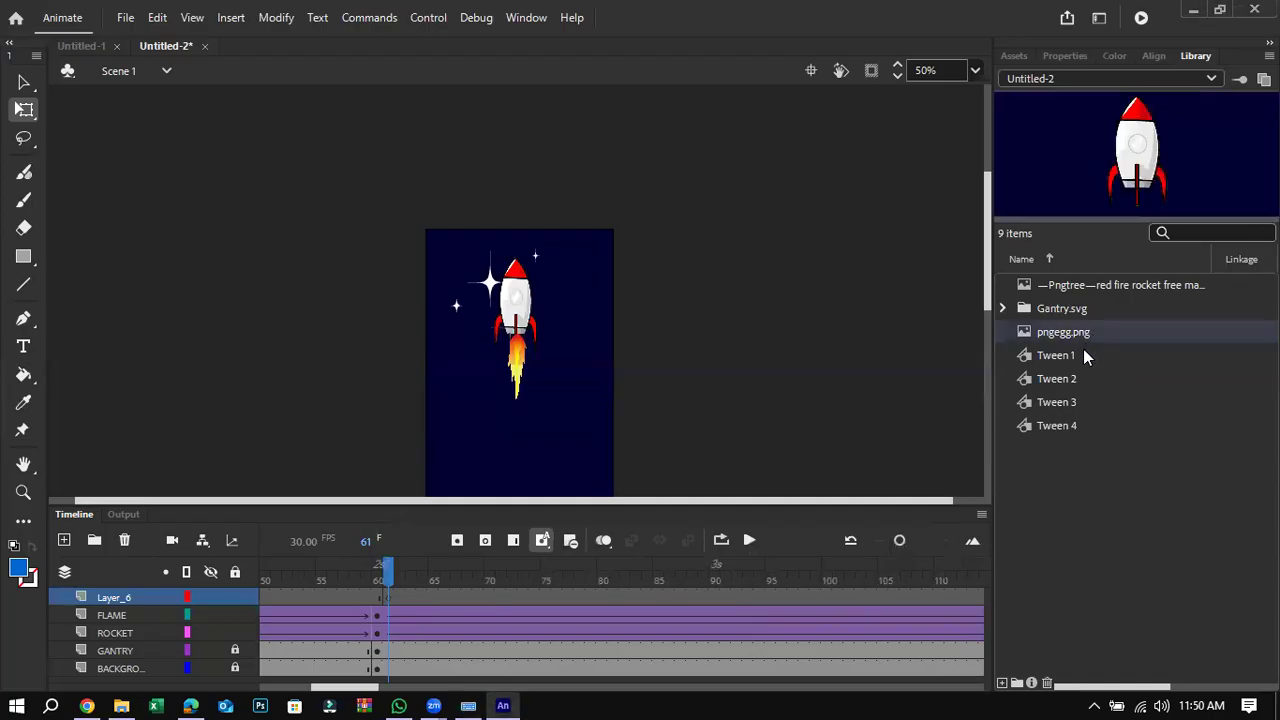
drag(1120, 184, 750, 322)
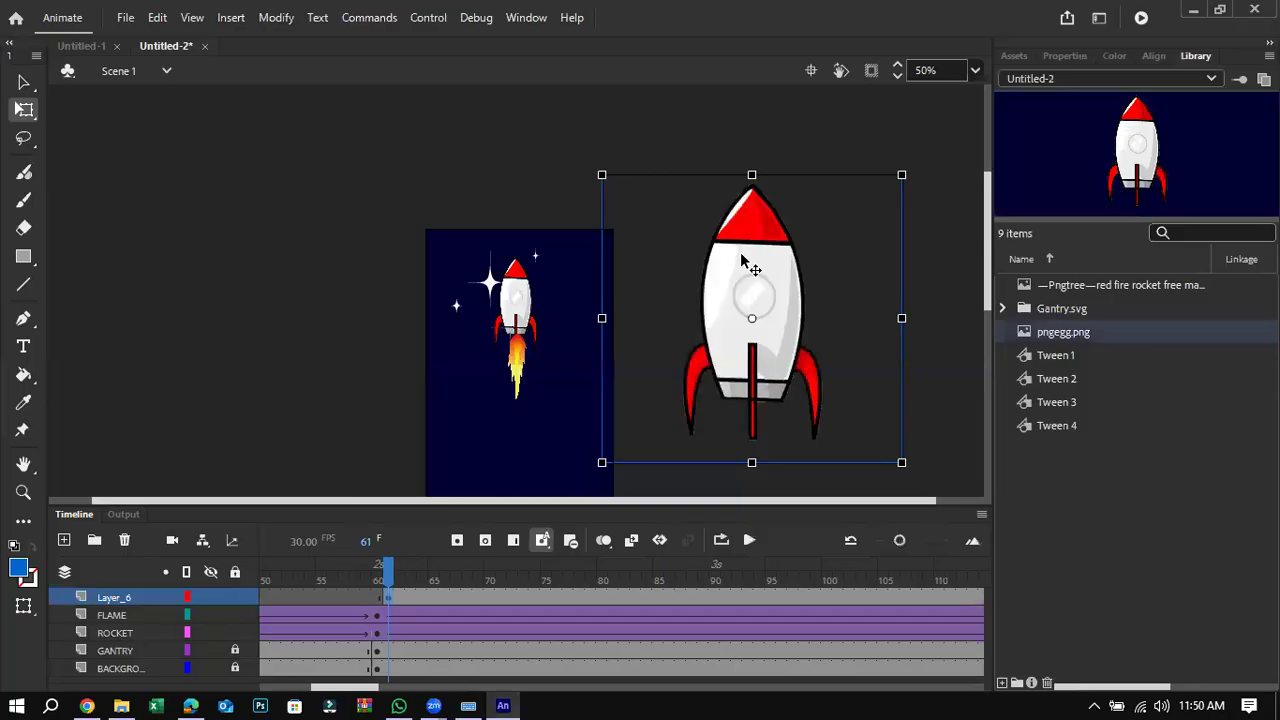
key(Delete)
Step: Place the red fire rocket flame bitmap from the Library on Layer_6, shrink it to the existing flame's size and move it beside the stage
click(1065, 285)
drag(1136, 184, 709, 357)
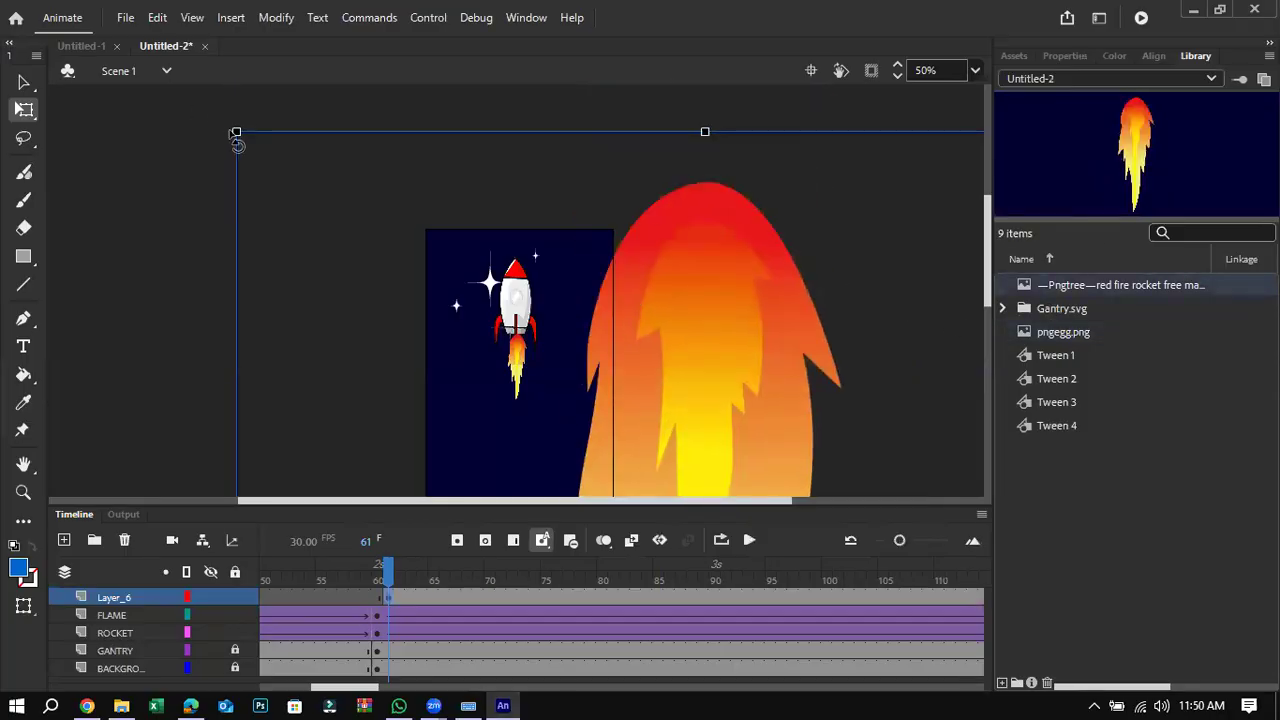
drag(235, 131, 626, 446)
drag(704, 469, 691, 267)
drag(775, 243, 305, 359)
Step: Duplicate the small flame by copy and paste, and place both flames side by side off the stage
right_click(305, 359)
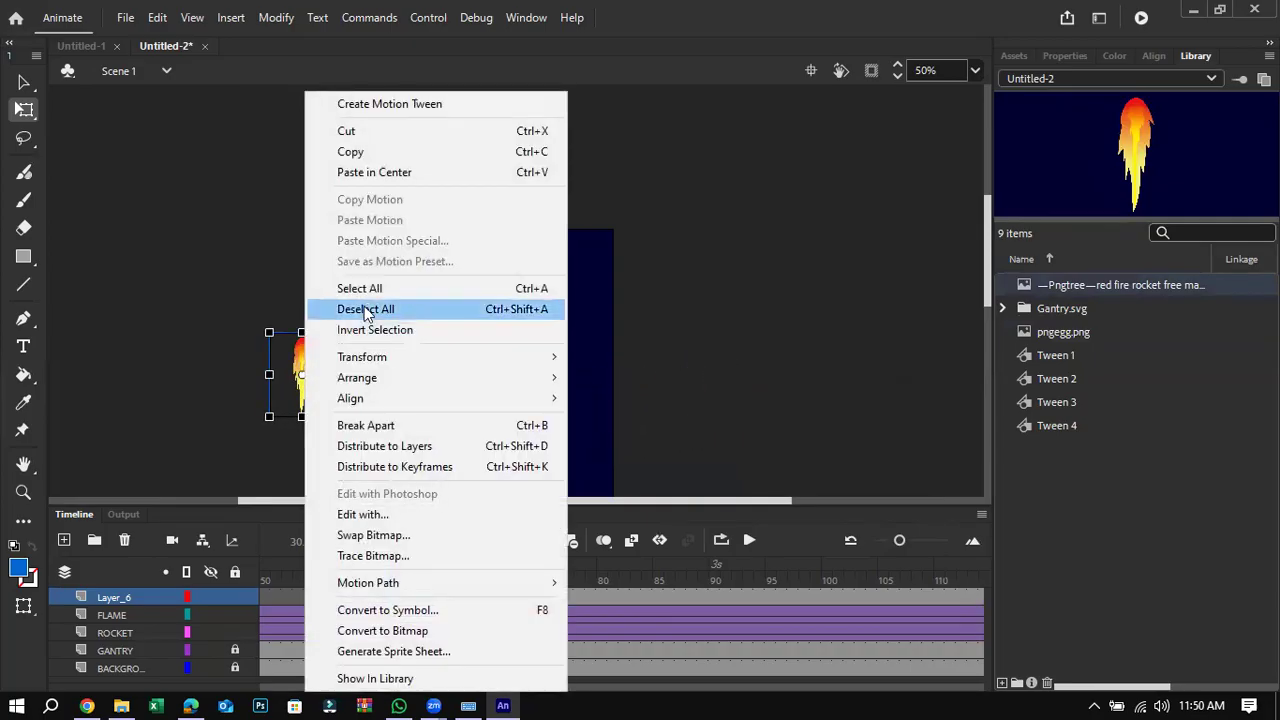
click(366, 160)
right_click(330, 237)
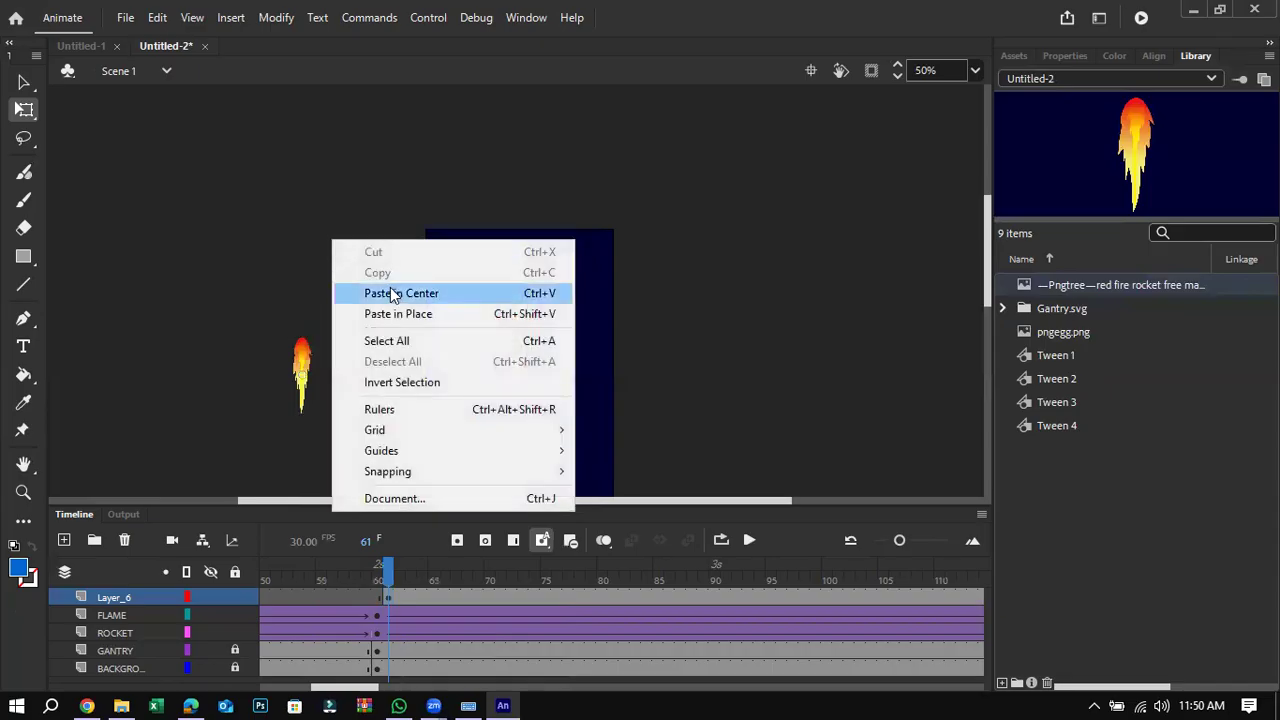
click(388, 290)
drag(537, 300, 385, 402)
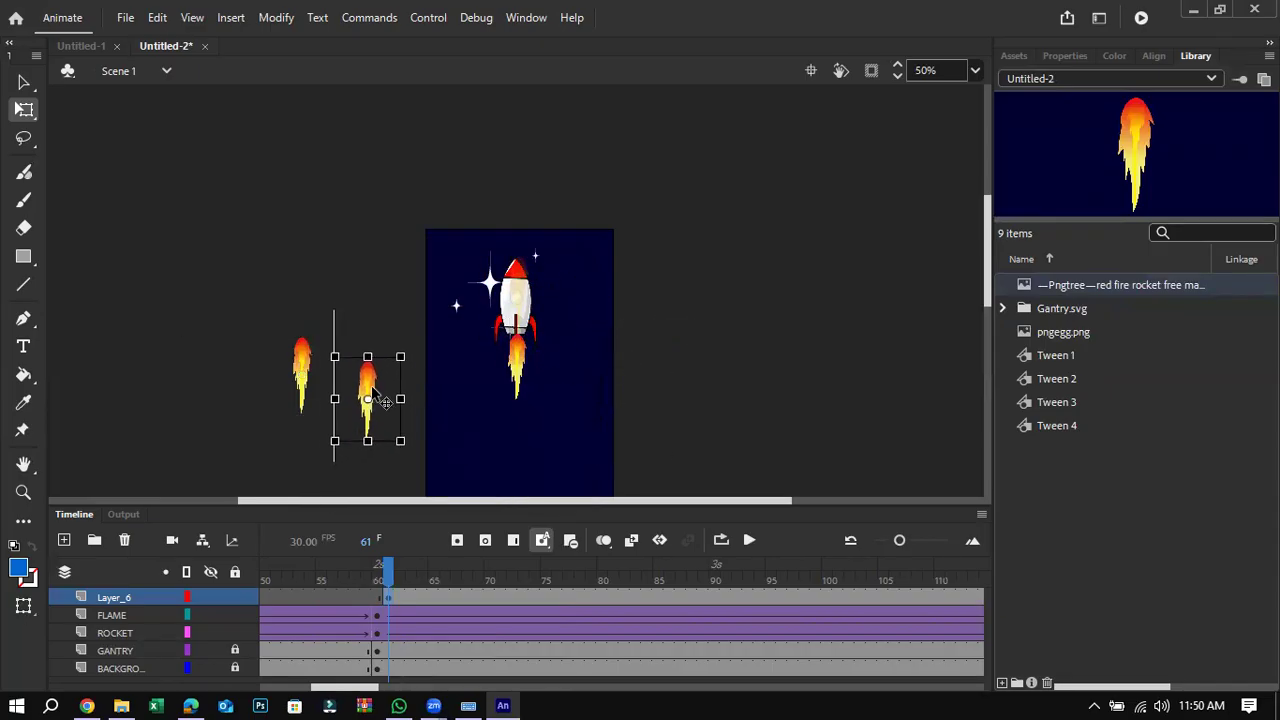
drag(301, 384, 333, 396)
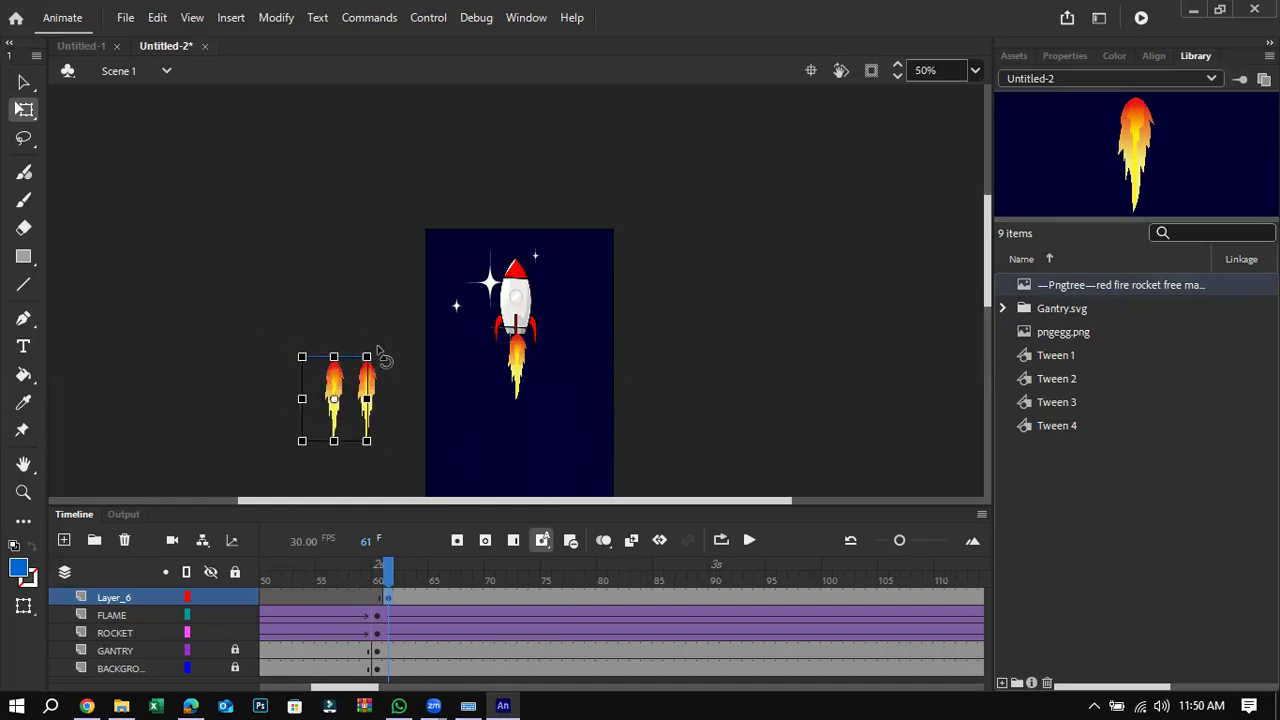
Step: Tilt the two flames outward in opposite directions and move them together beneath the rocket, on either side of the existing flame
drag(382, 353, 388, 360)
key(ctrl+z)
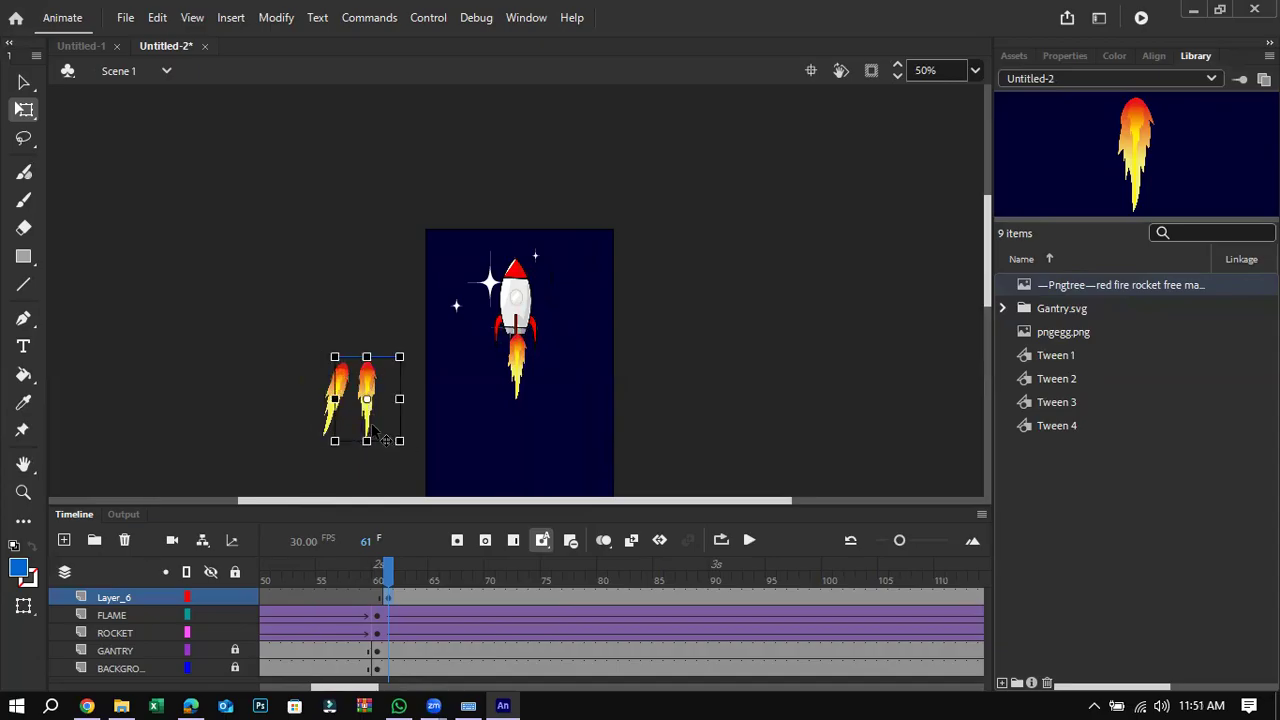
drag(420, 459, 426, 459)
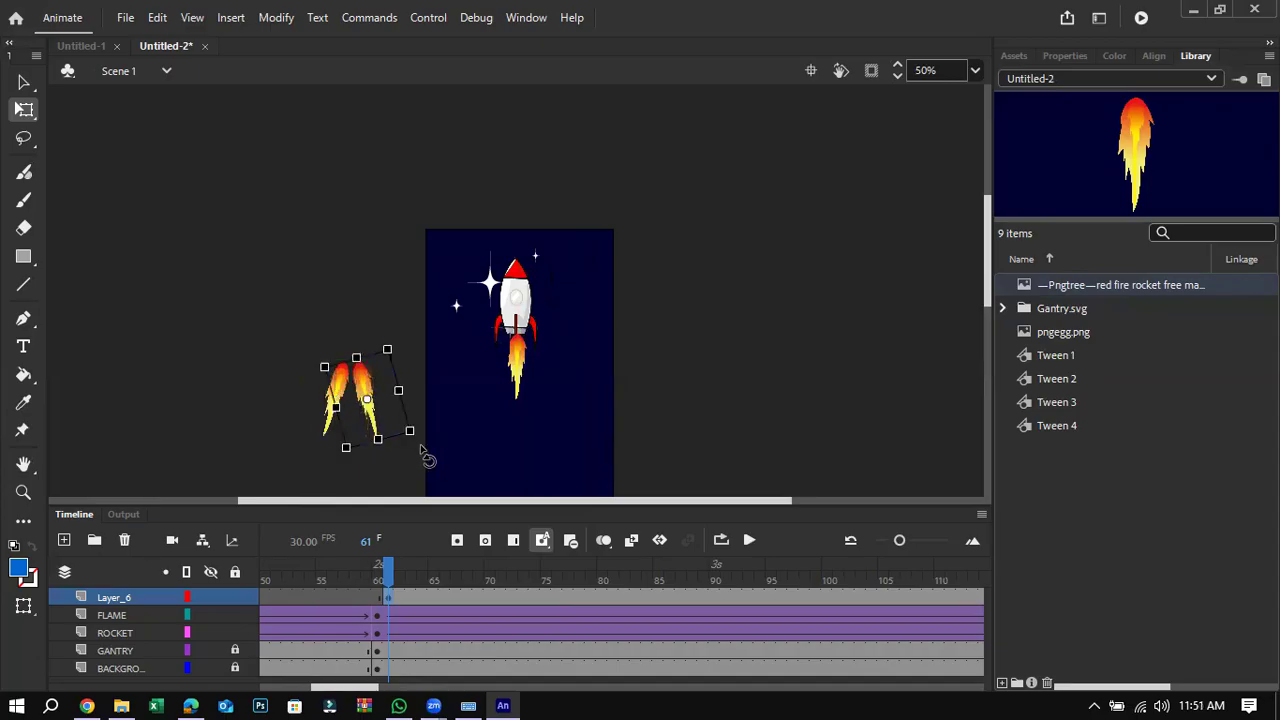
drag(298, 343, 424, 488)
drag(378, 408, 535, 377)
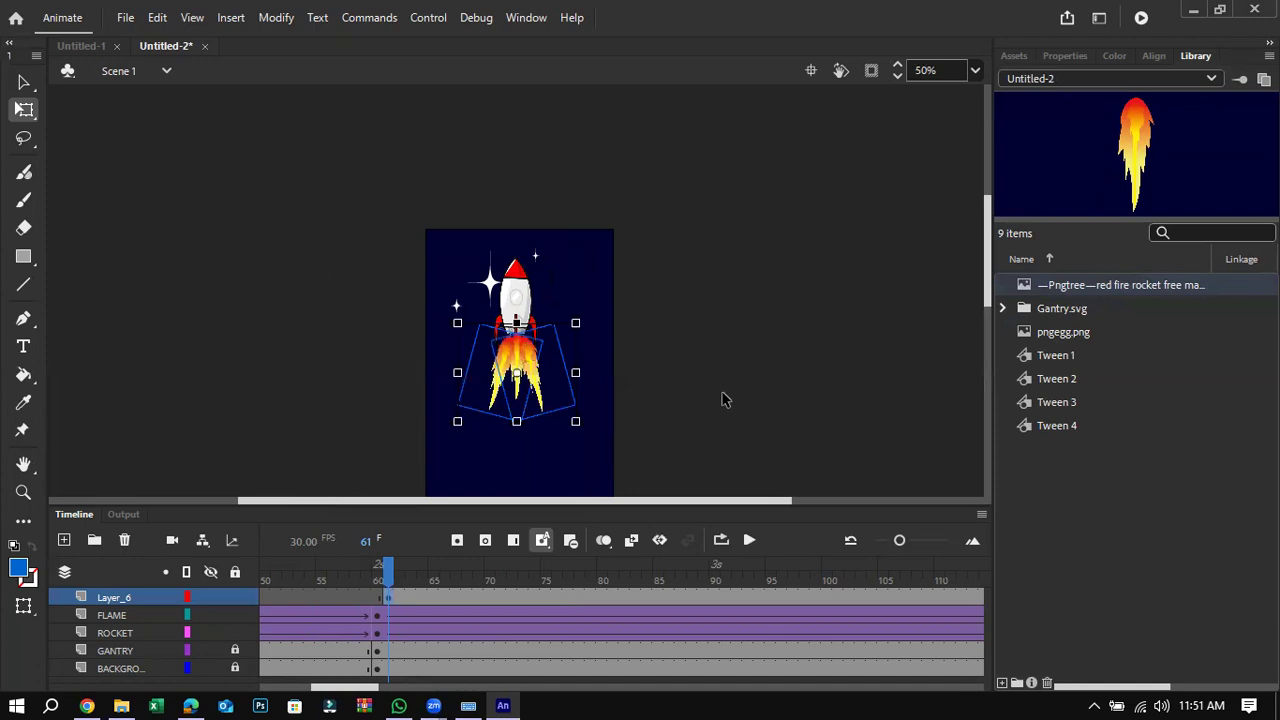
Step: Compare the rocket's flames with the example images in the exam paper, and return to Animate
click(191, 706)
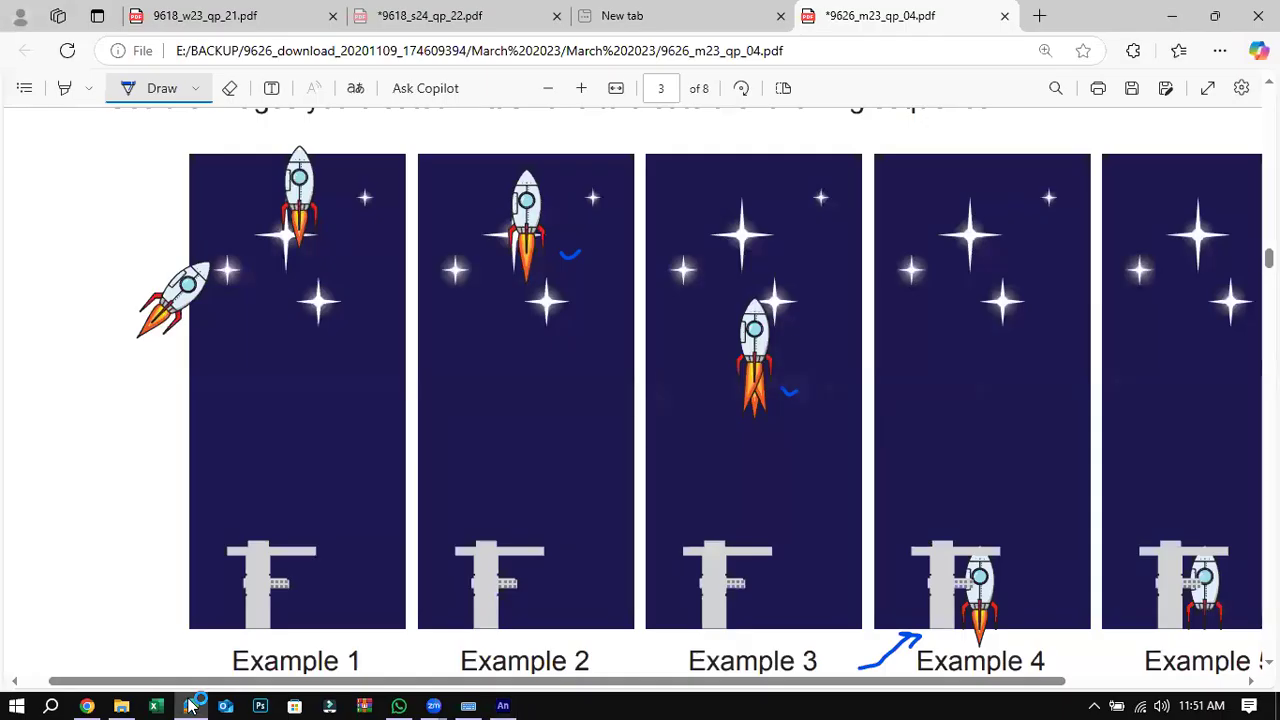
click(191, 706)
click(697, 387)
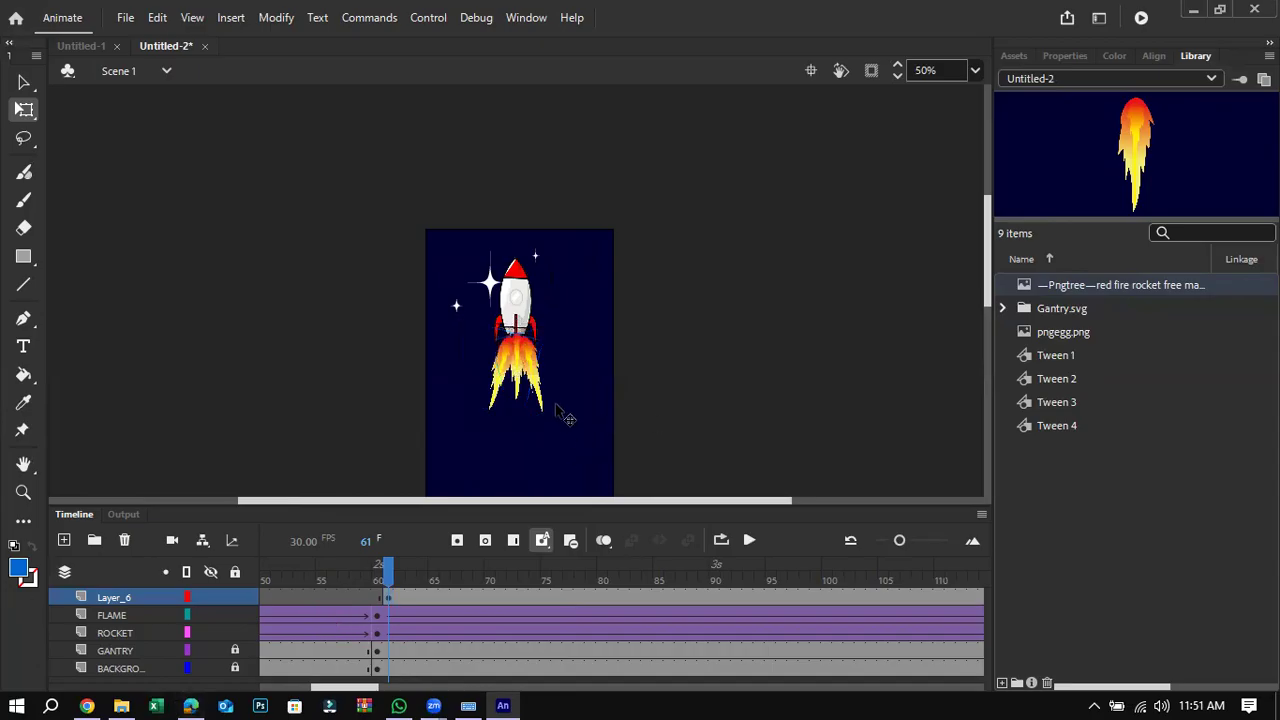
click(389, 597)
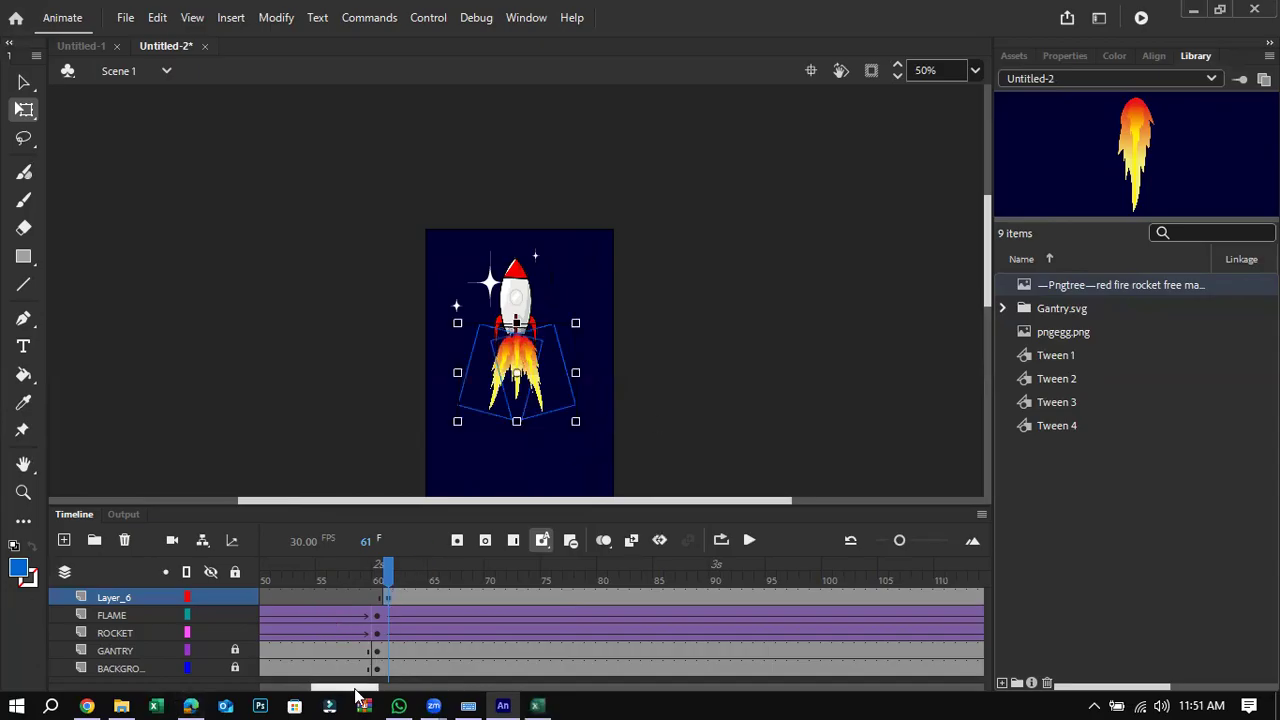
drag(360, 690, 377, 690)
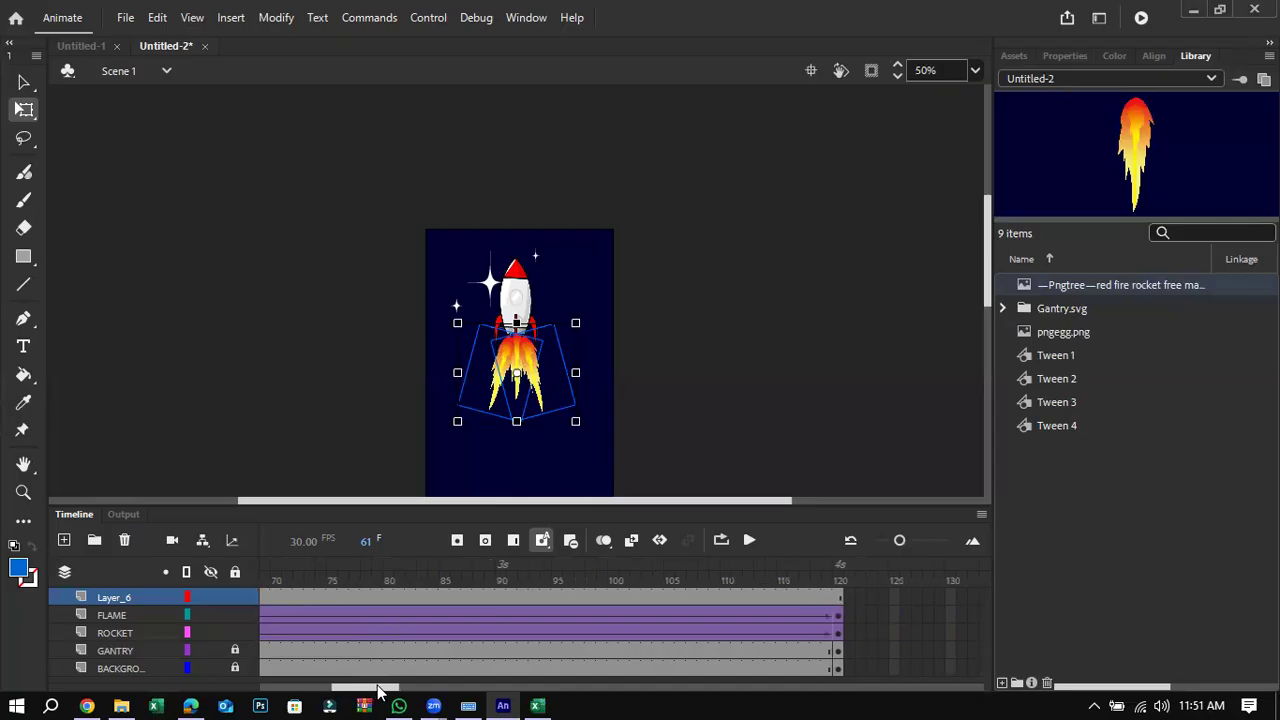
click(199, 698)
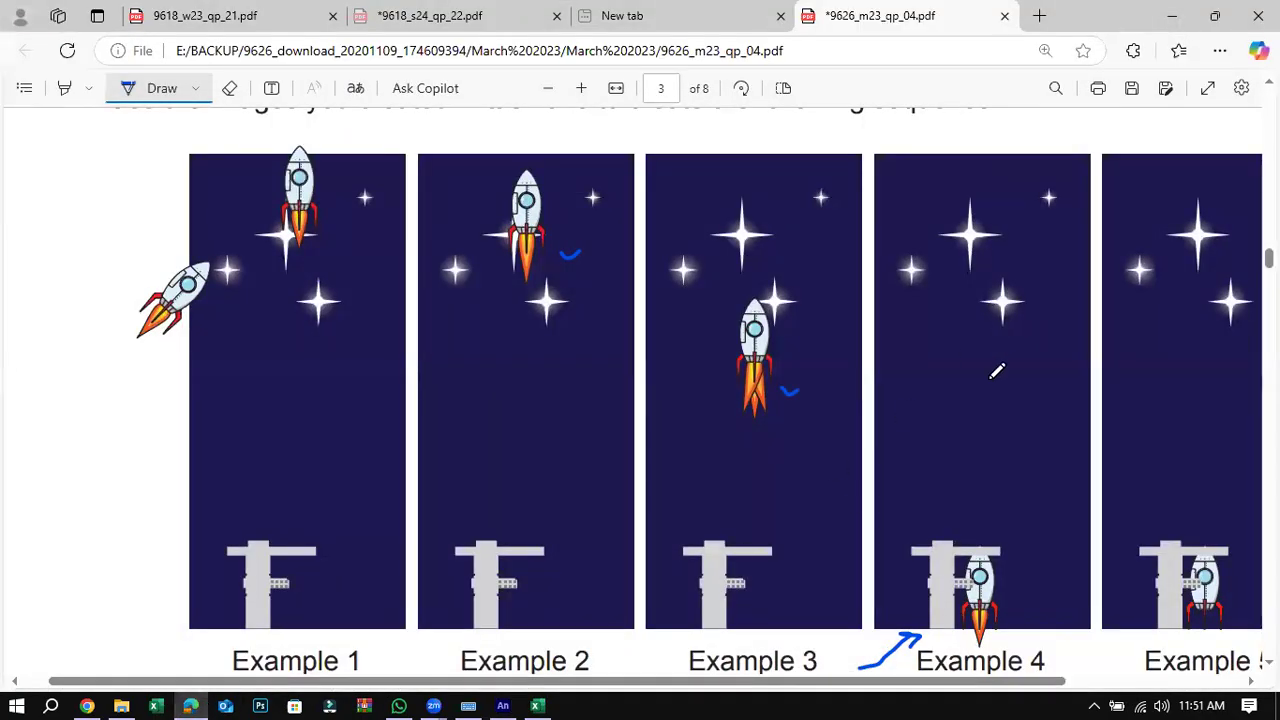
key(alt+Tab)
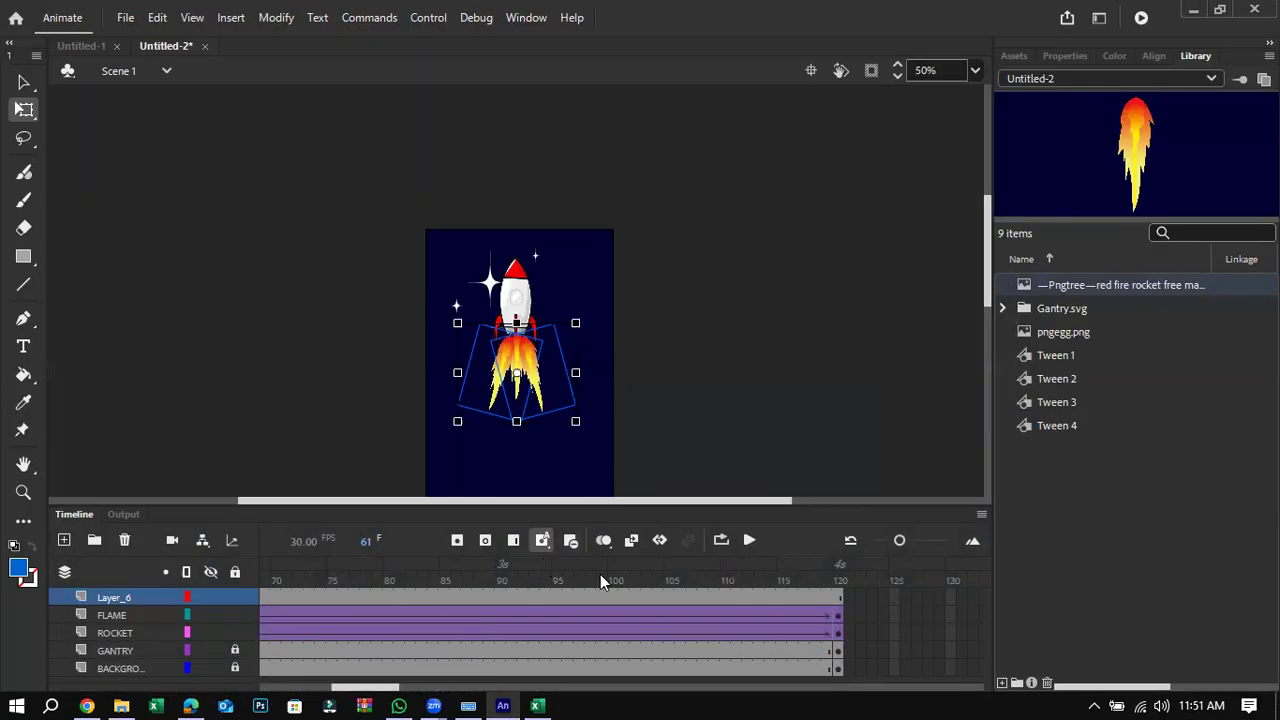
Step: Insert a keyframe at frame 120 of Layer_6
drag(579, 503, 586, 474)
mouse_move(357, 688)
mouse_down()
mouse_move(337, 689)
mouse_move(375, 689)
mouse_up()
click(764, 568)
right_click(764, 568)
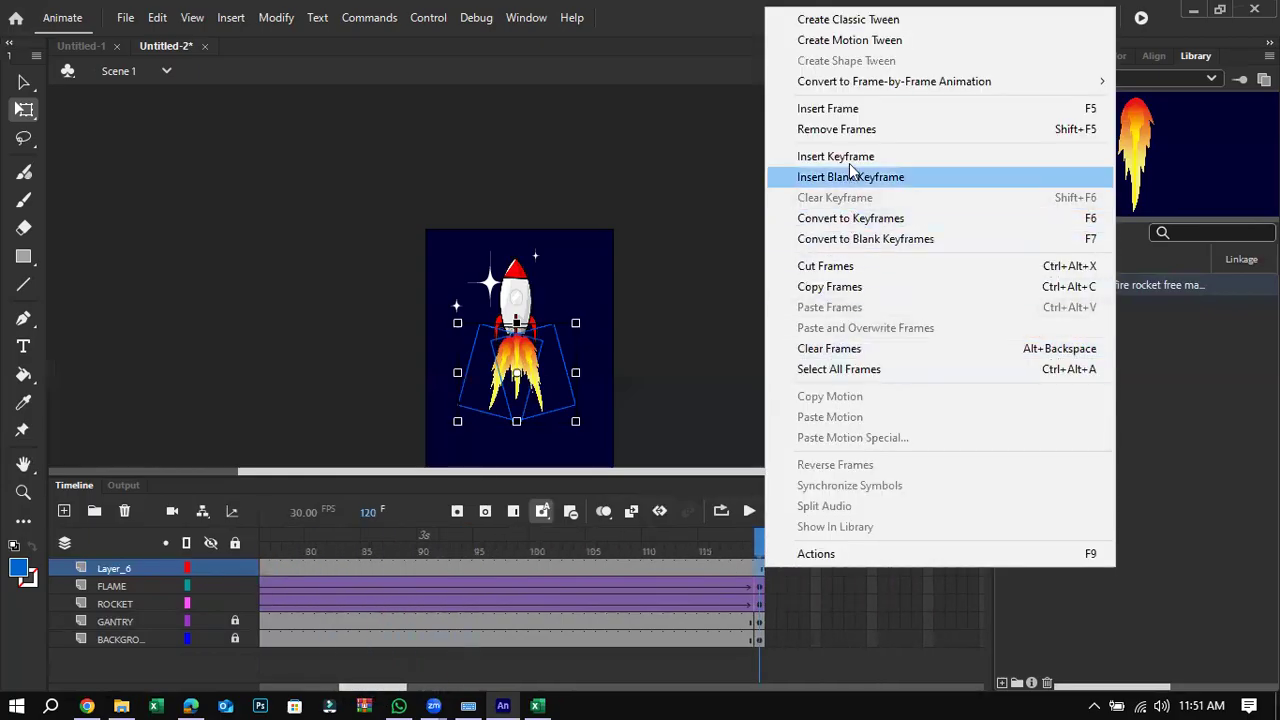
click(852, 162)
Step: Apply a classic tween to Layer_6's span leading up to frame 120 and to its frame 120
right_click(741, 566)
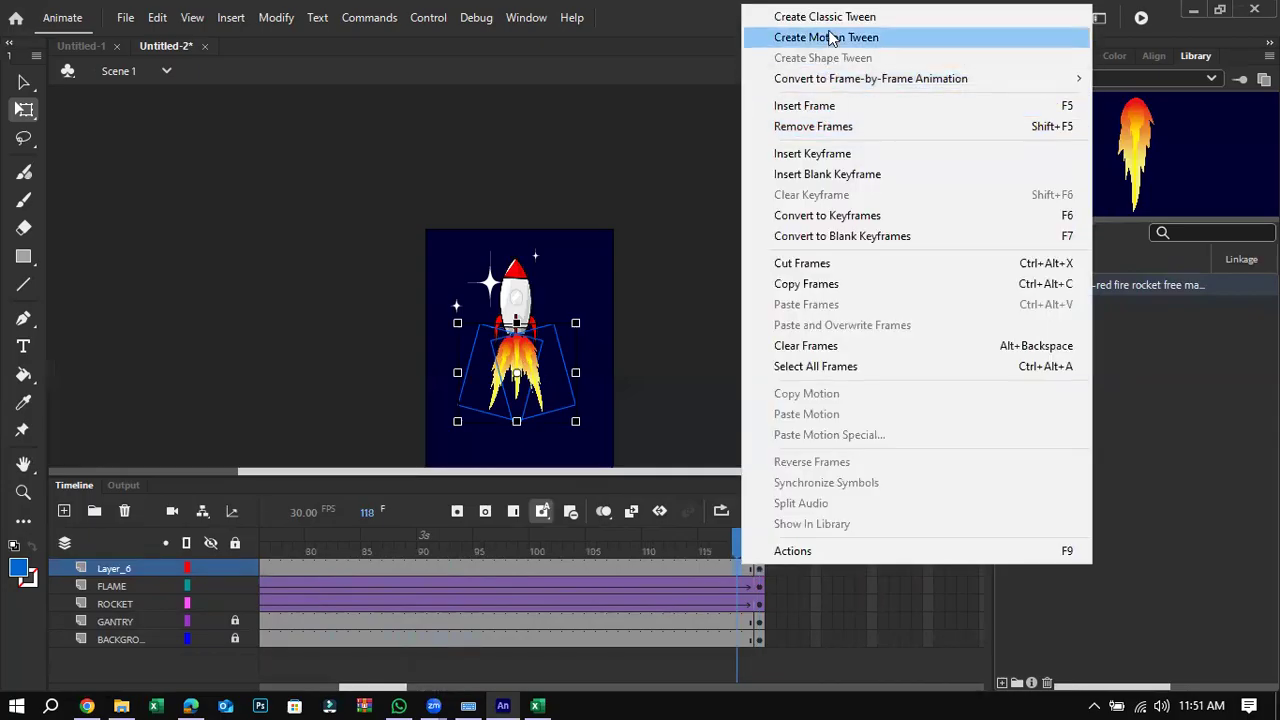
click(825, 17)
click(762, 568)
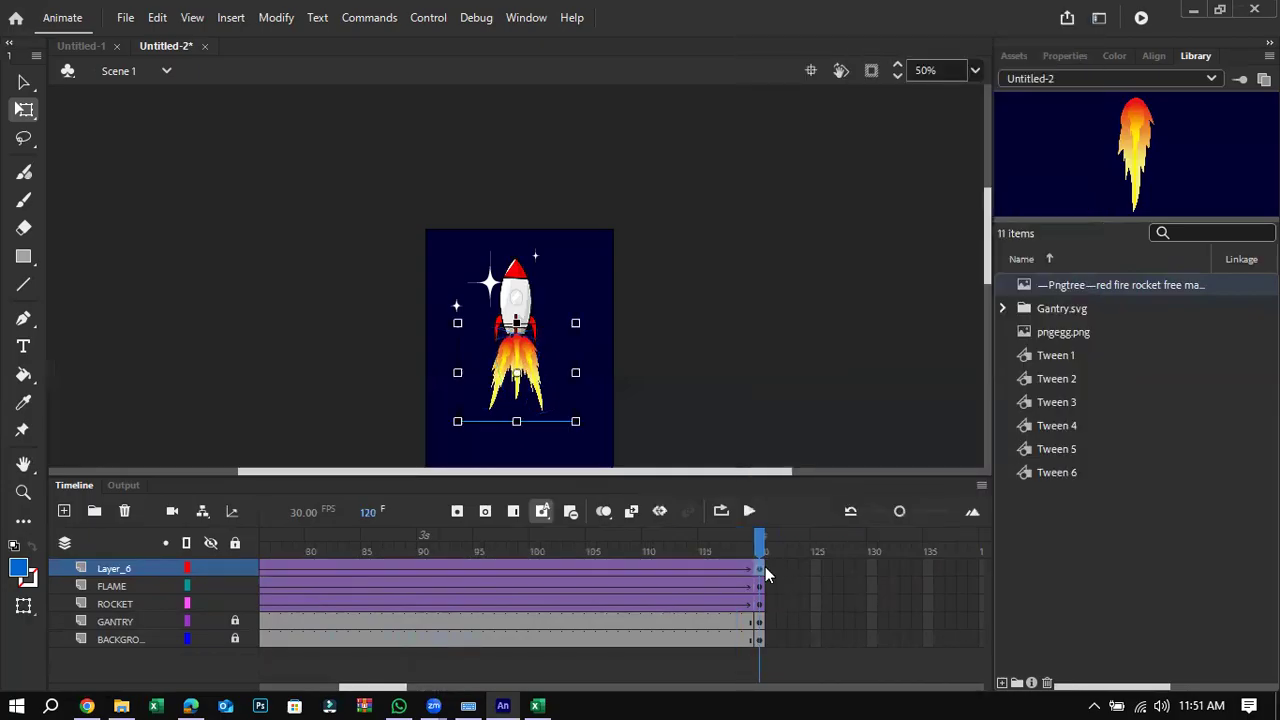
right_click(764, 573)
click(825, 15)
Step: Select the rocket and all its flames at frame 120 and move them straight down to a little above the gantry
drag(991, 280, 991, 305)
click(829, 318)
drag(398, 136, 610, 342)
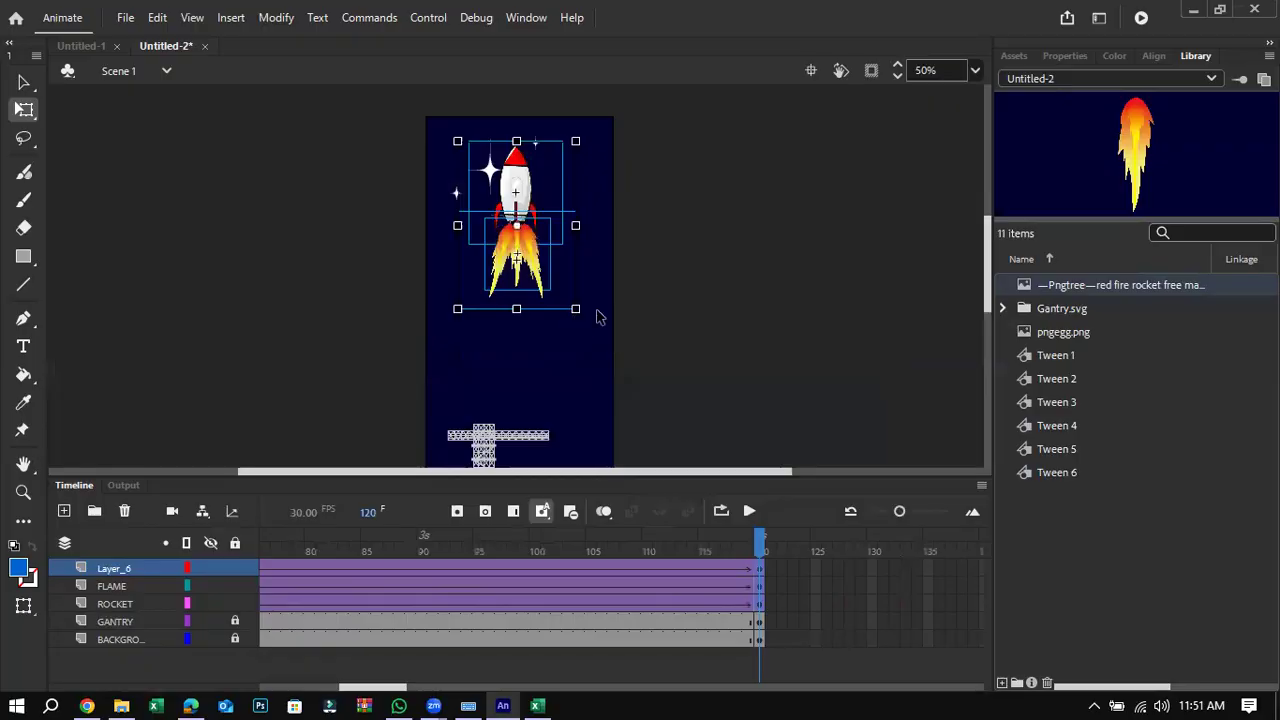
key(shift+Down)
key(shift+Down)
key(shift+Down)
key(shift+Down)
key(shift+Down)
key(shift+Down)
key(shift+Down)
key(shift+Down)
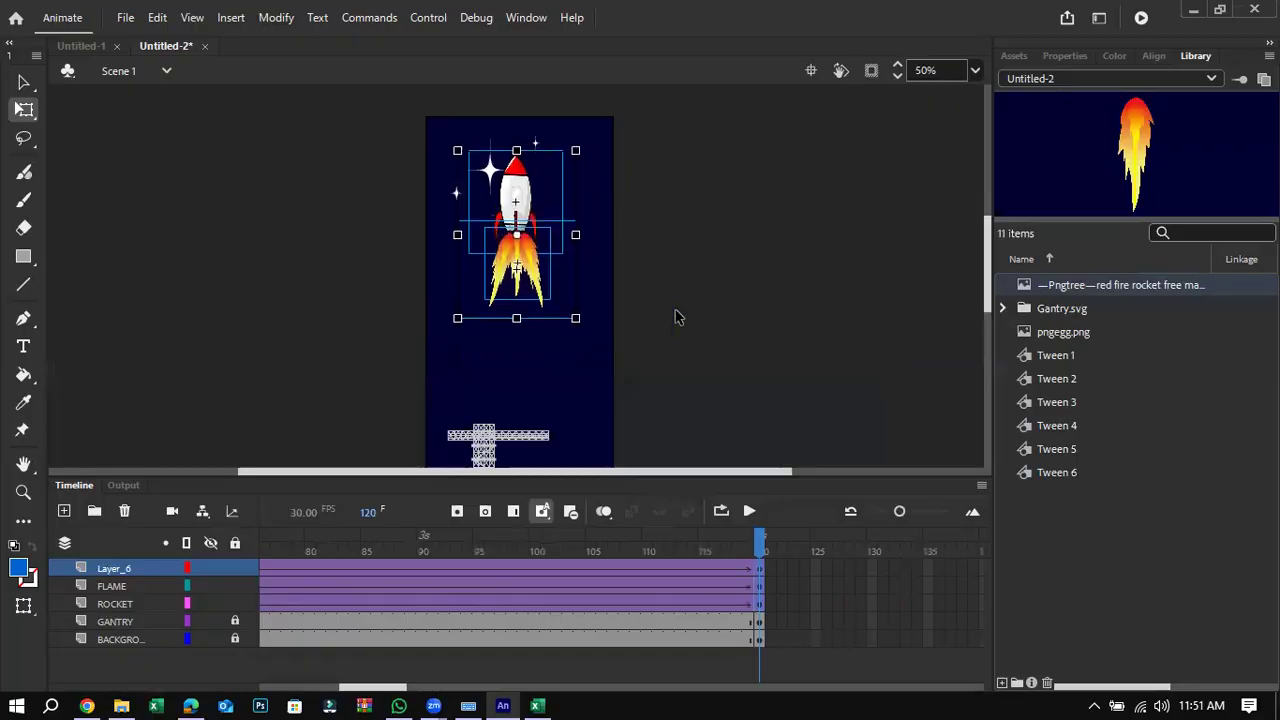
key(shift+Down)
key(shift+Down)
key(shift+Down)
key(shift+Down)
key(shift+Down)
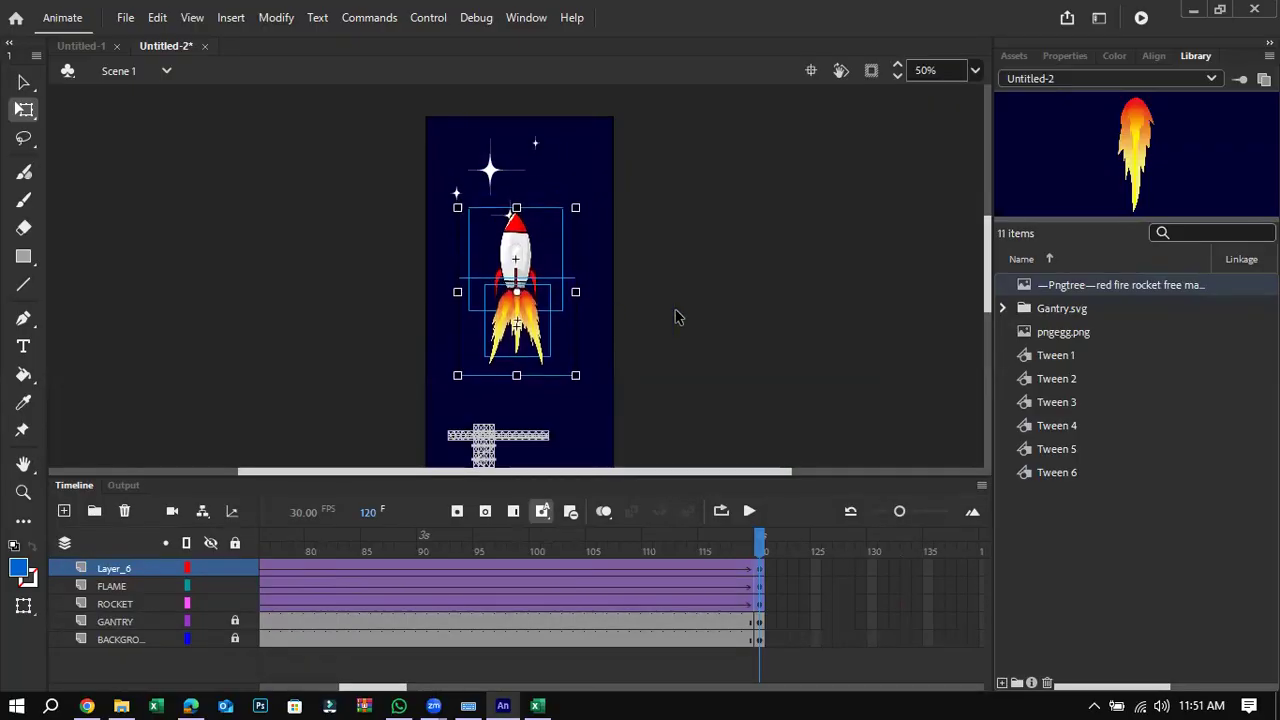
Step: Test the movie to check the rocket's motion and flames, and close the preview
key(ctrl+Return)
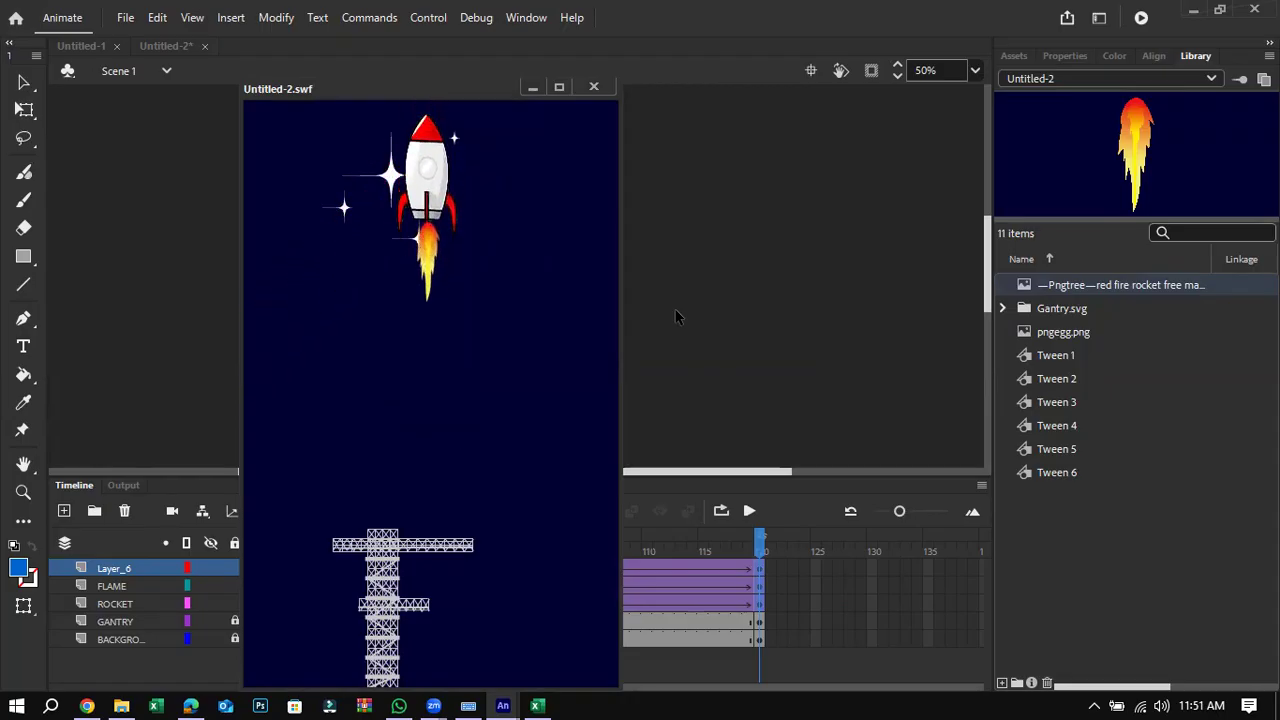
click(591, 87)
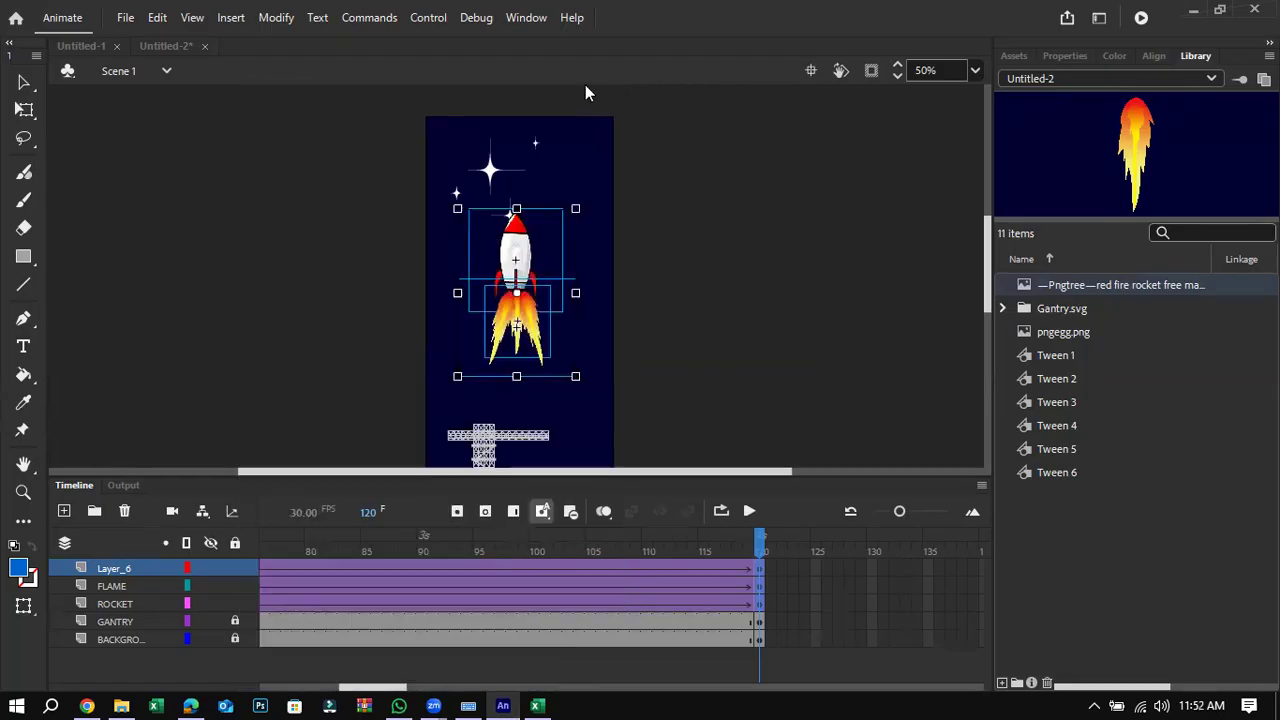
Step: Insert keyframes at frame 150 on Layer_6, the FLAME layer and the ROCKET layer
drag(383, 688, 427, 693)
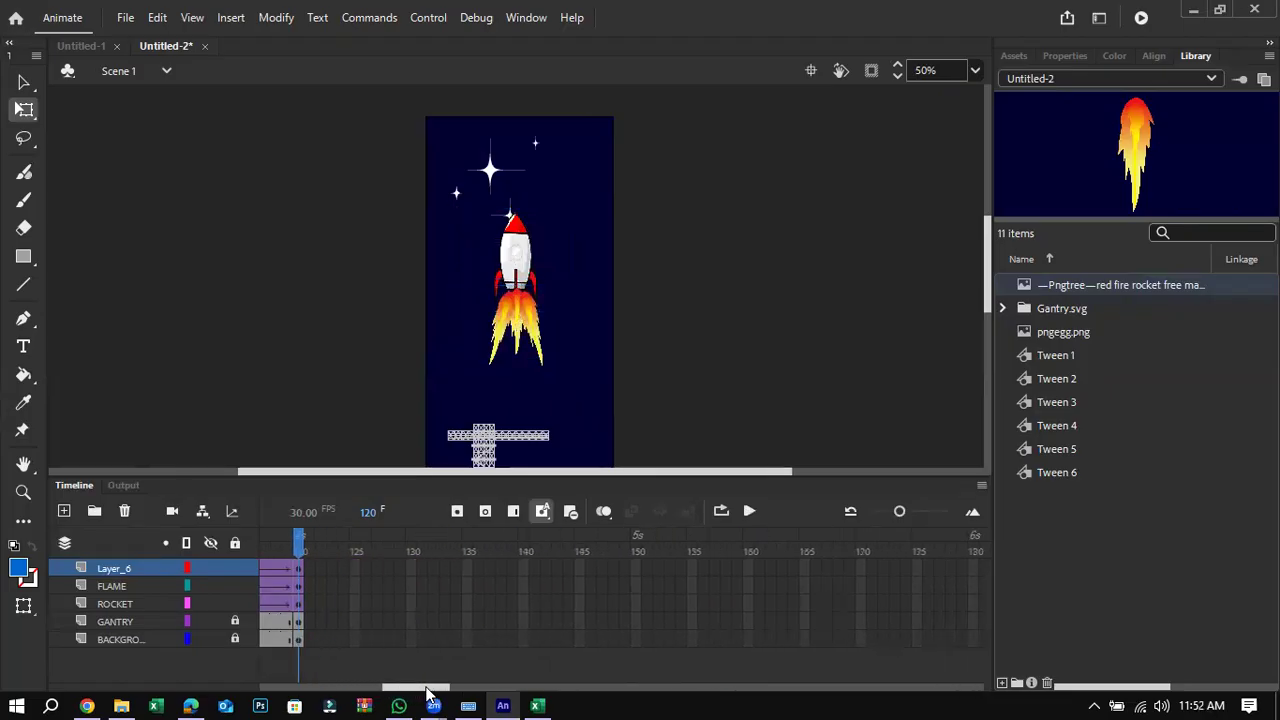
right_click(635, 569)
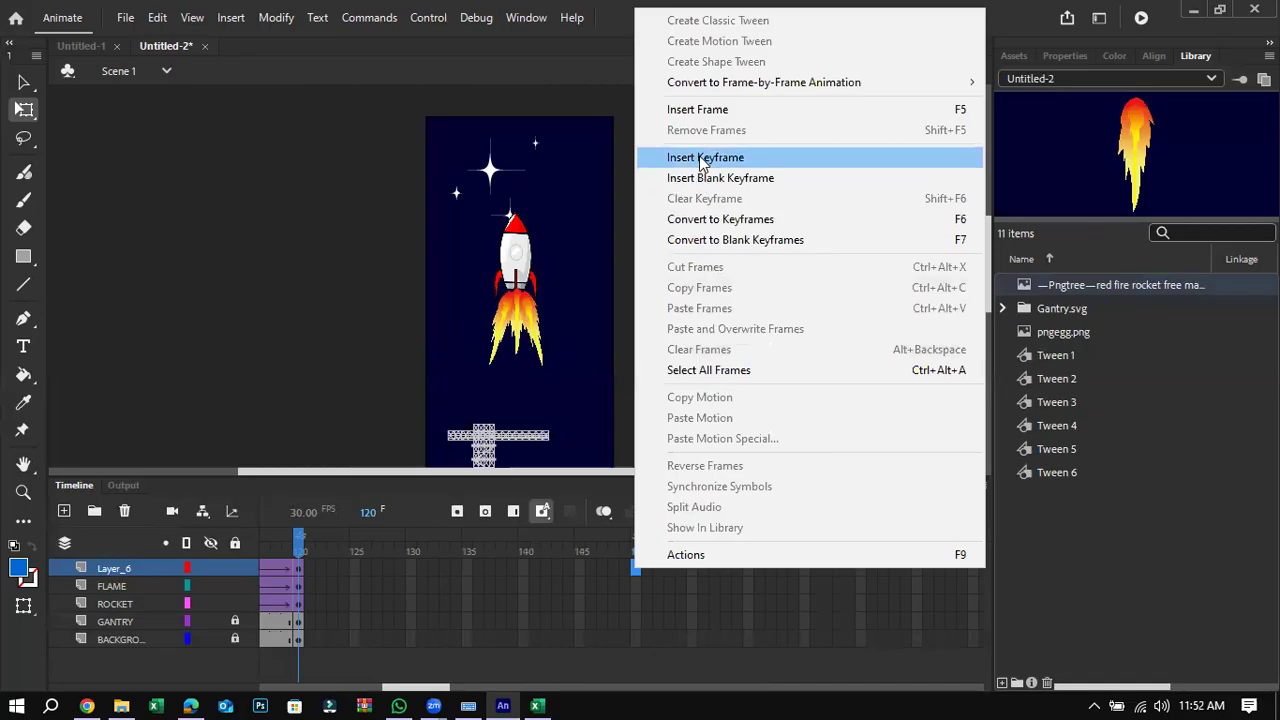
click(703, 158)
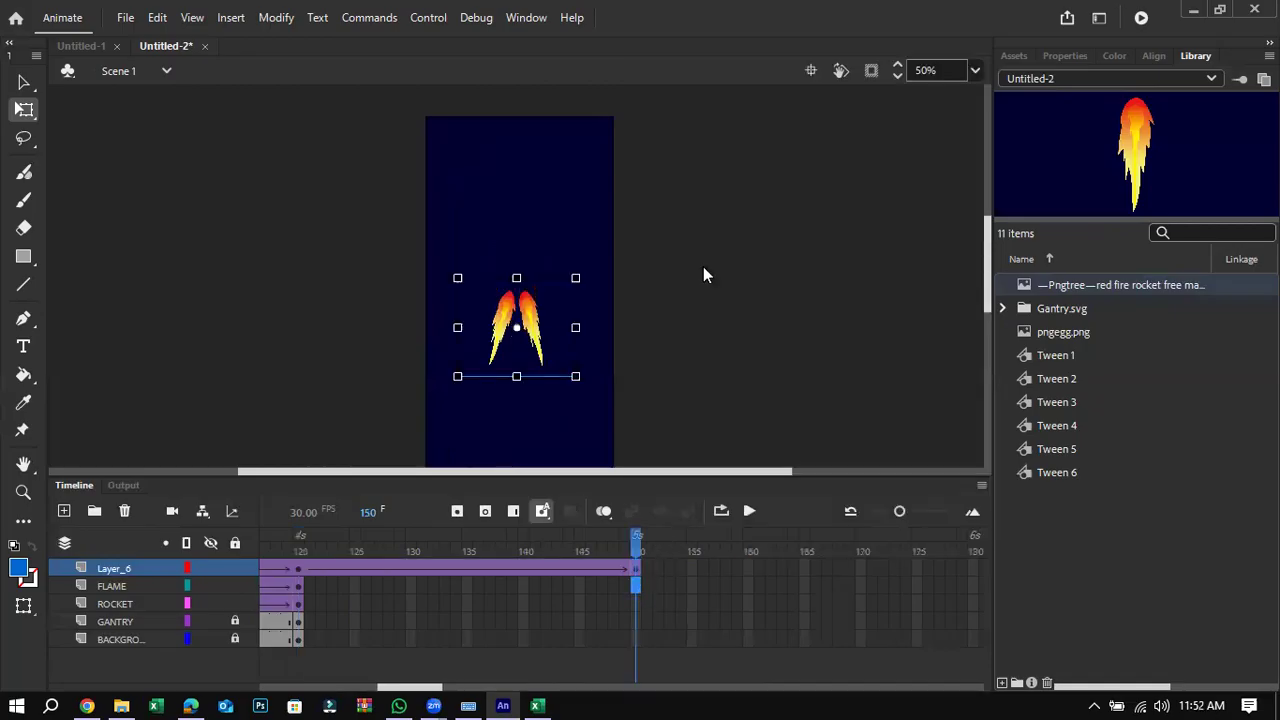
right_click(636, 586)
click(700, 172)
right_click(641, 604)
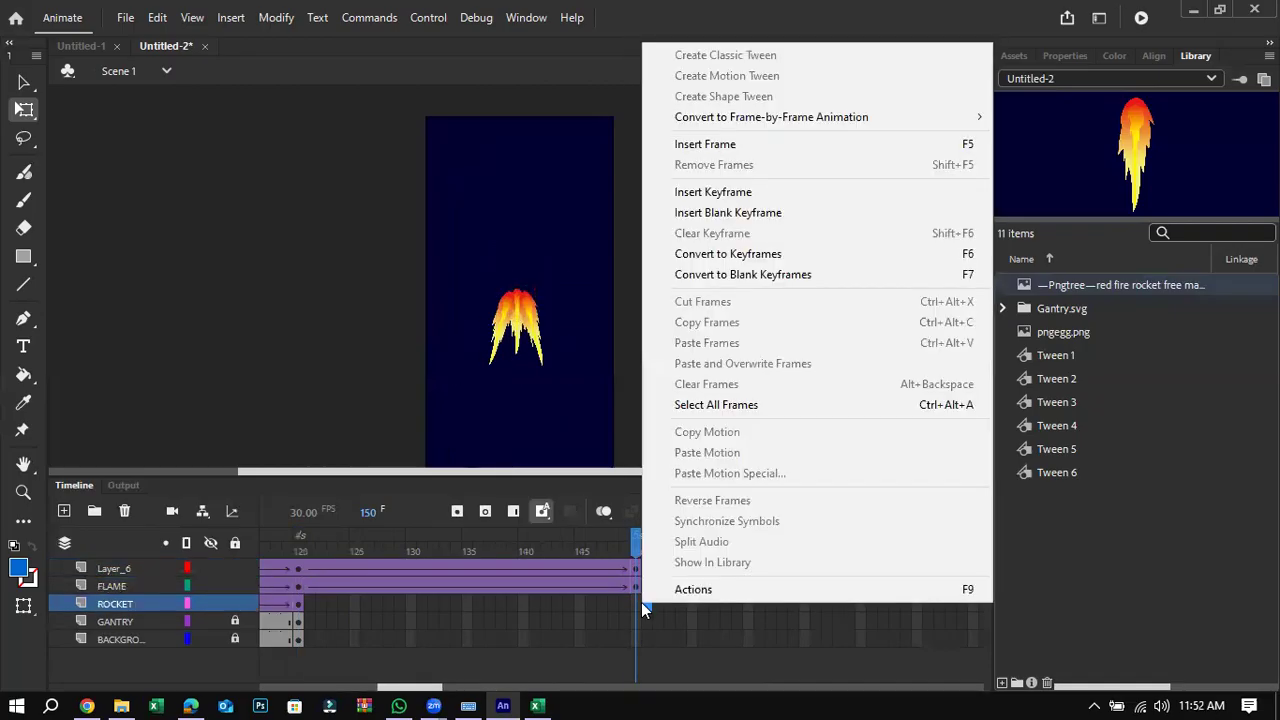
right_click(632, 604)
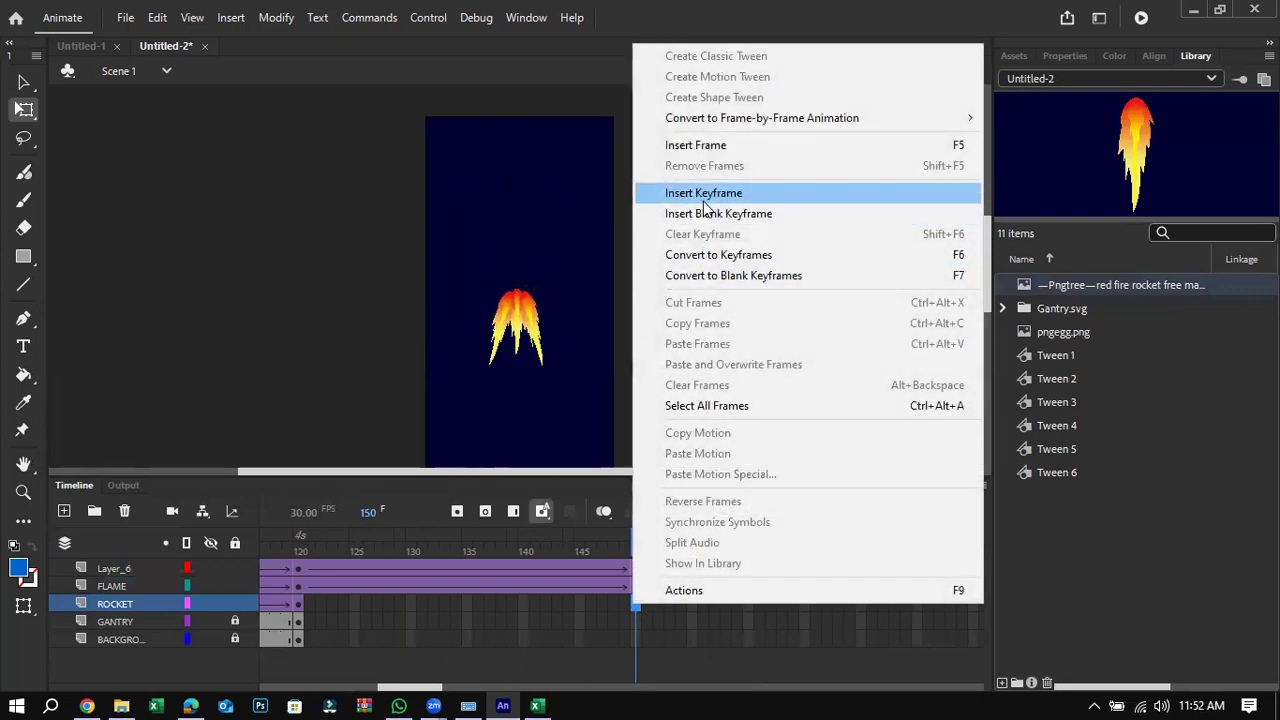
click(703, 193)
Step: Insert keyframes at frame 150 on the locked GANTRY and background layers
right_click(631, 622)
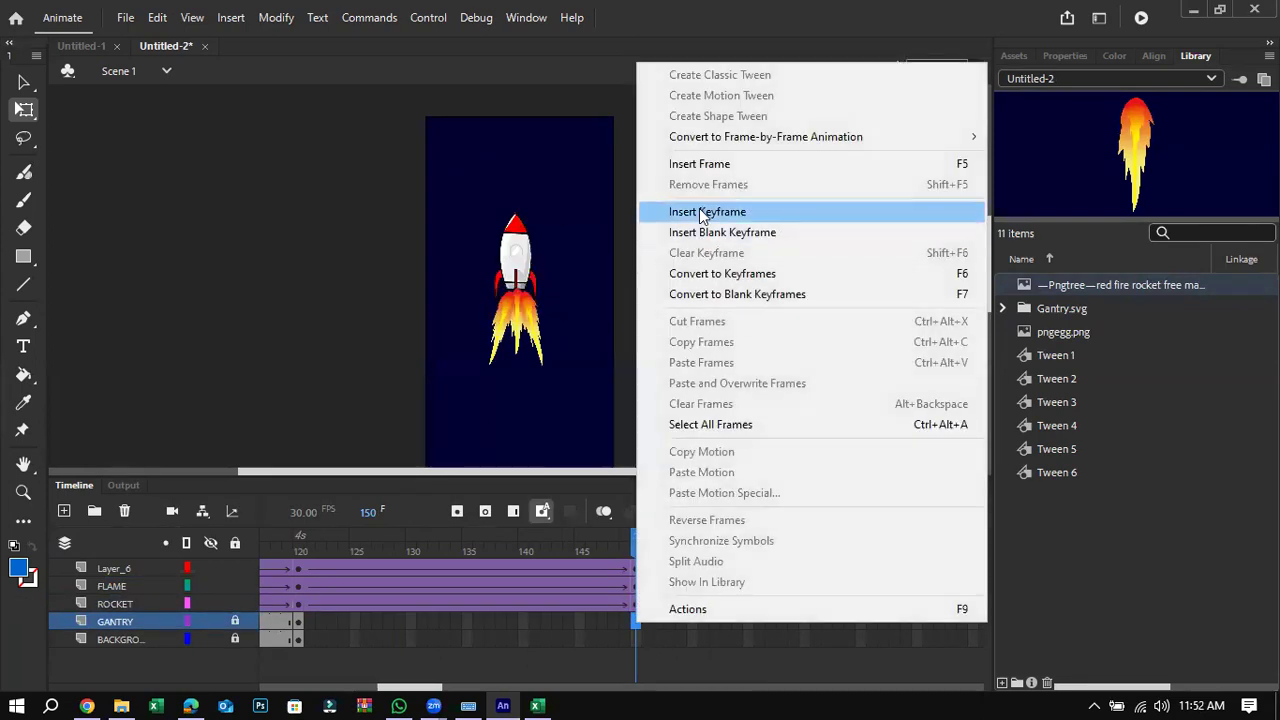
click(703, 211)
right_click(634, 639)
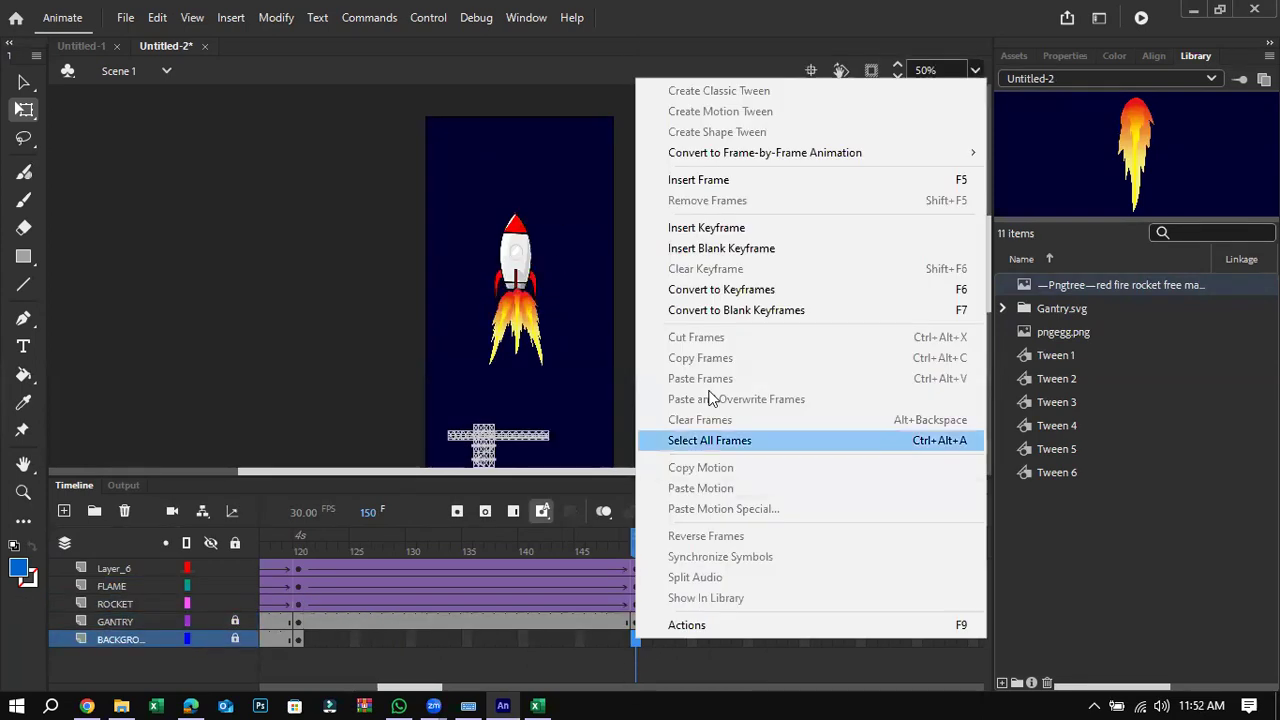
click(705, 228)
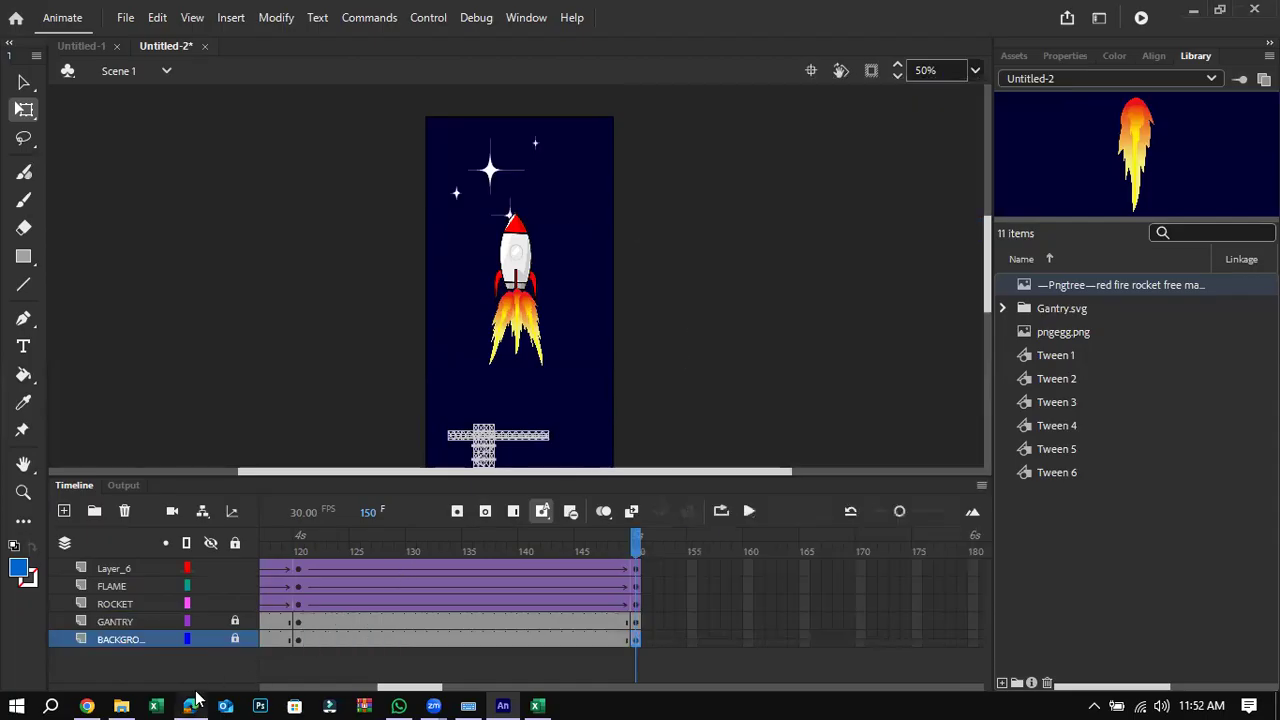
Step: Switch to the exam paper in the browser to examine the rocket positions in Examples 1 to 5, and return to Animate
click(190, 706)
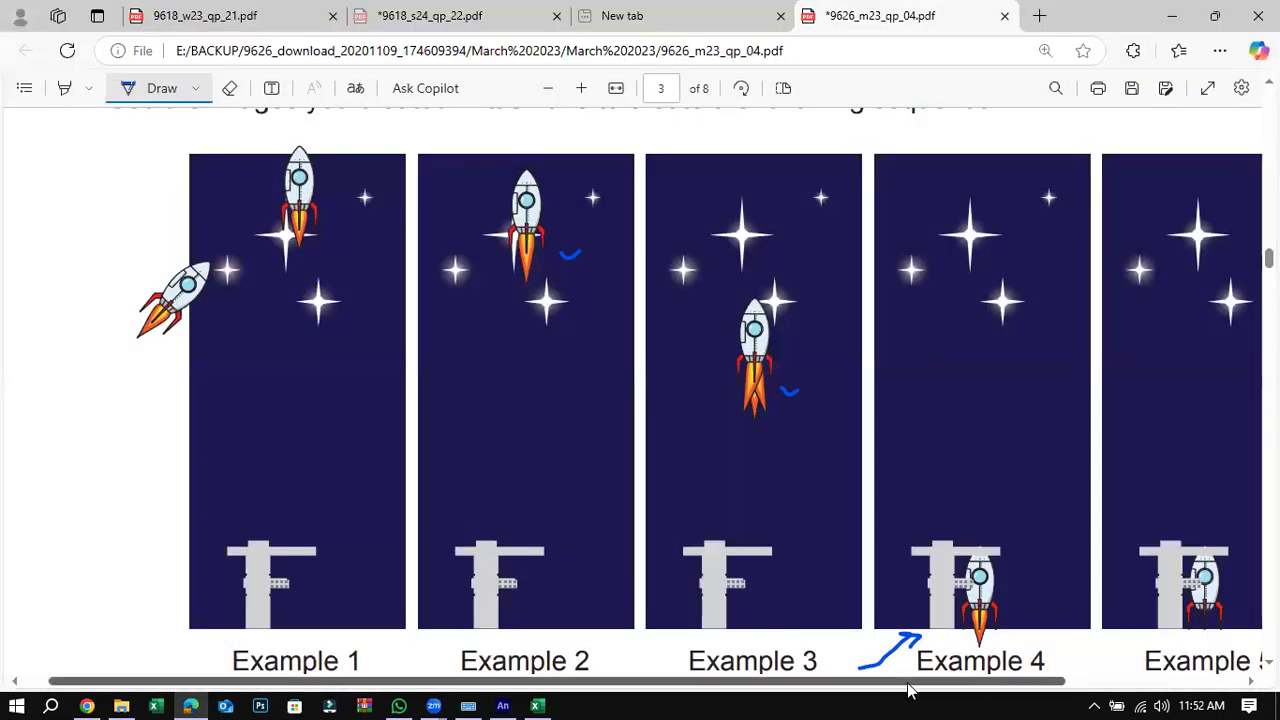
scroll(908, 688, right, 1)
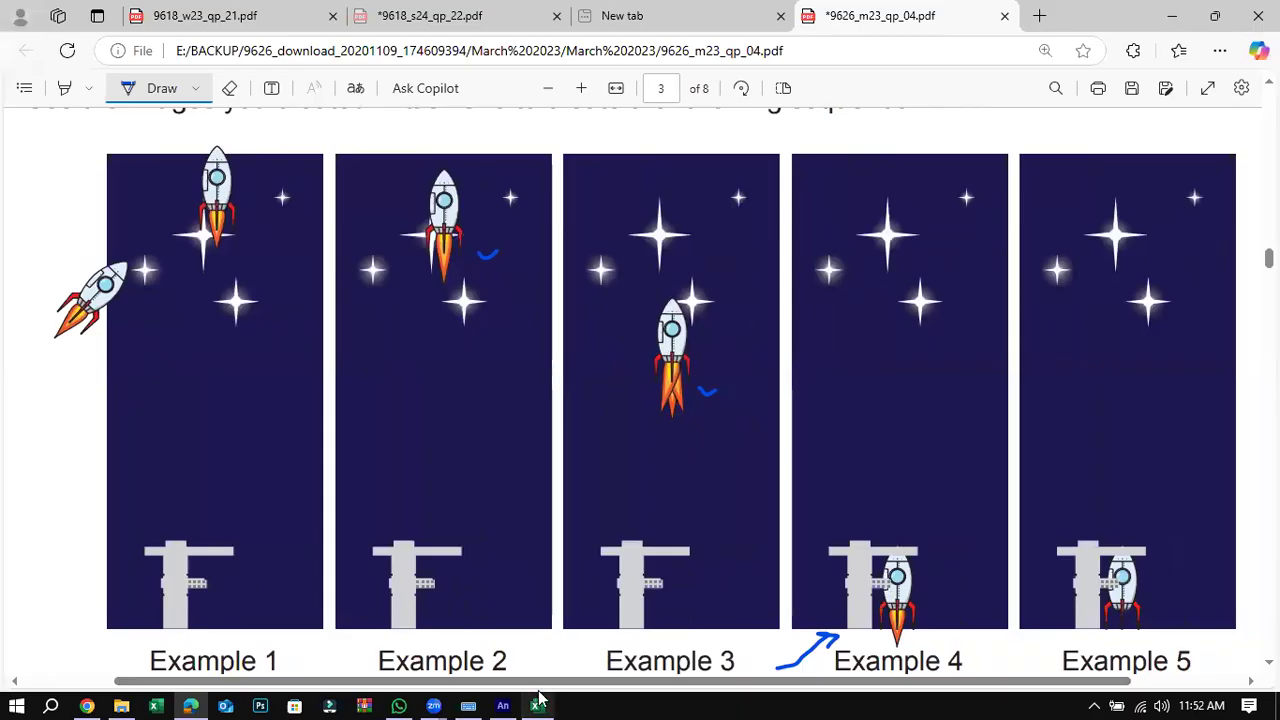
click(503, 706)
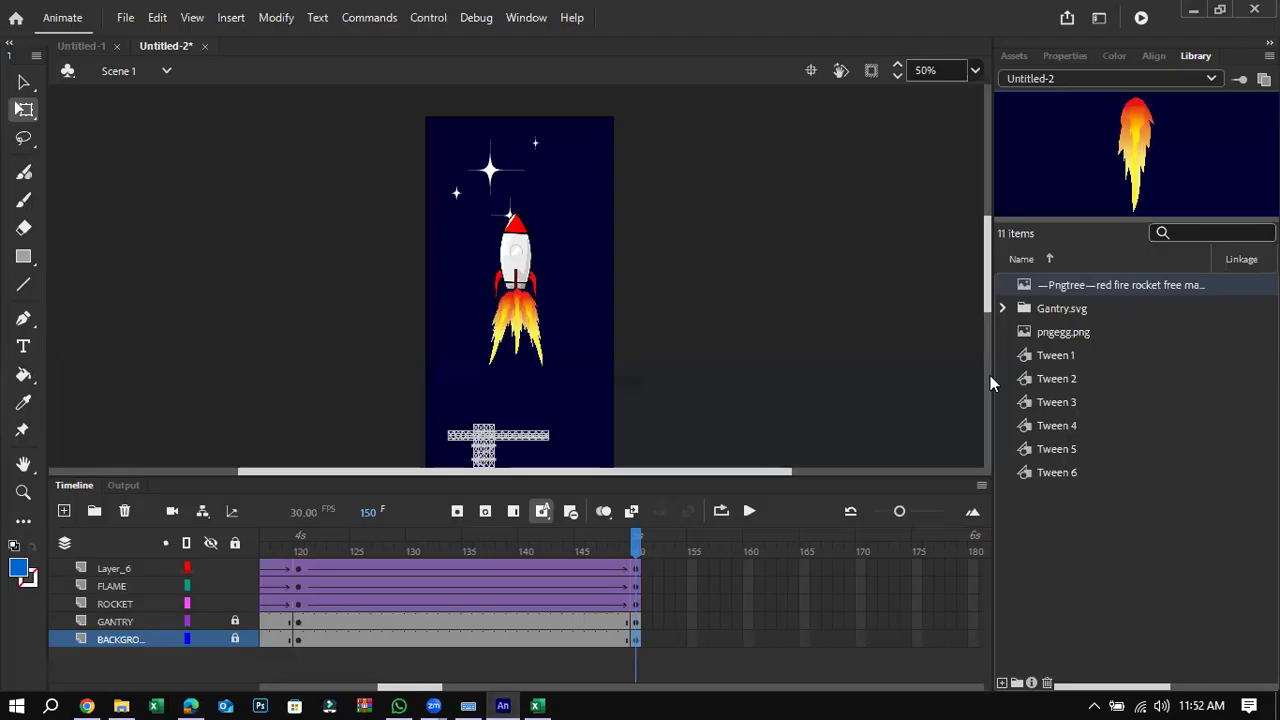
Step: Select the rocket and all its flames at frame 150 and move them straight down until the flames nearly reach the gantry's top
drag(990, 286, 988, 305)
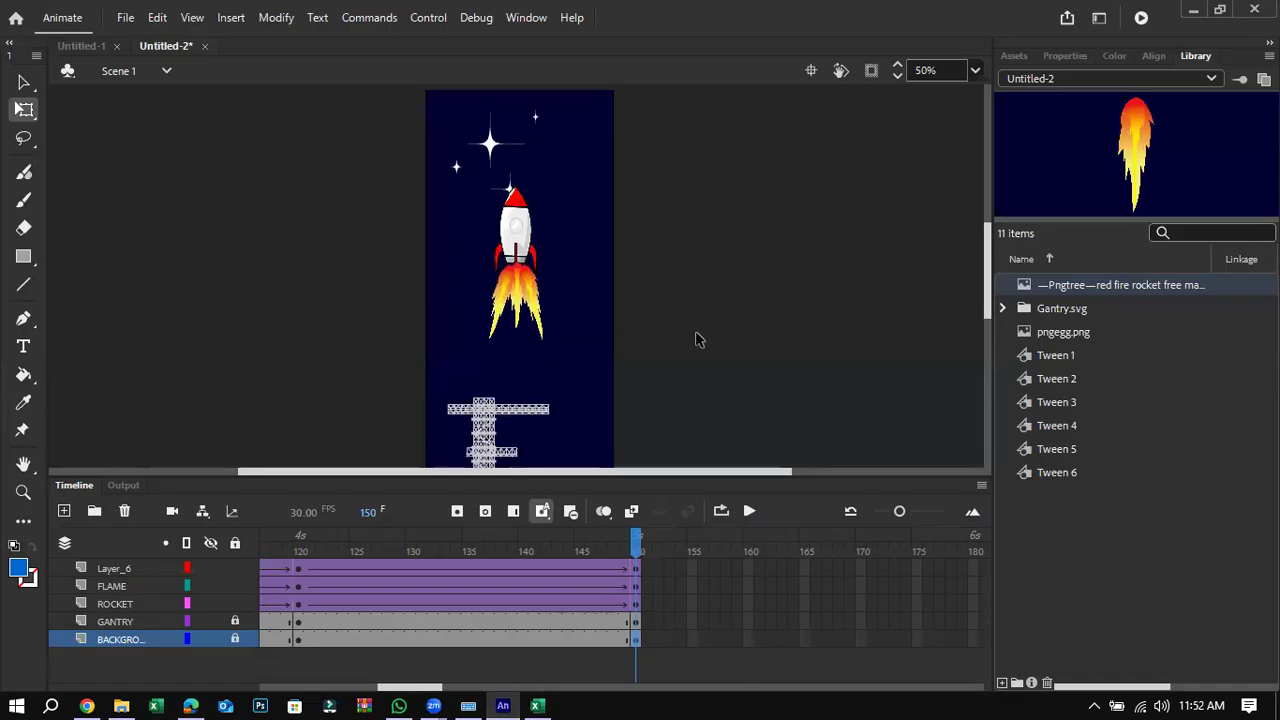
drag(391, 166, 604, 328)
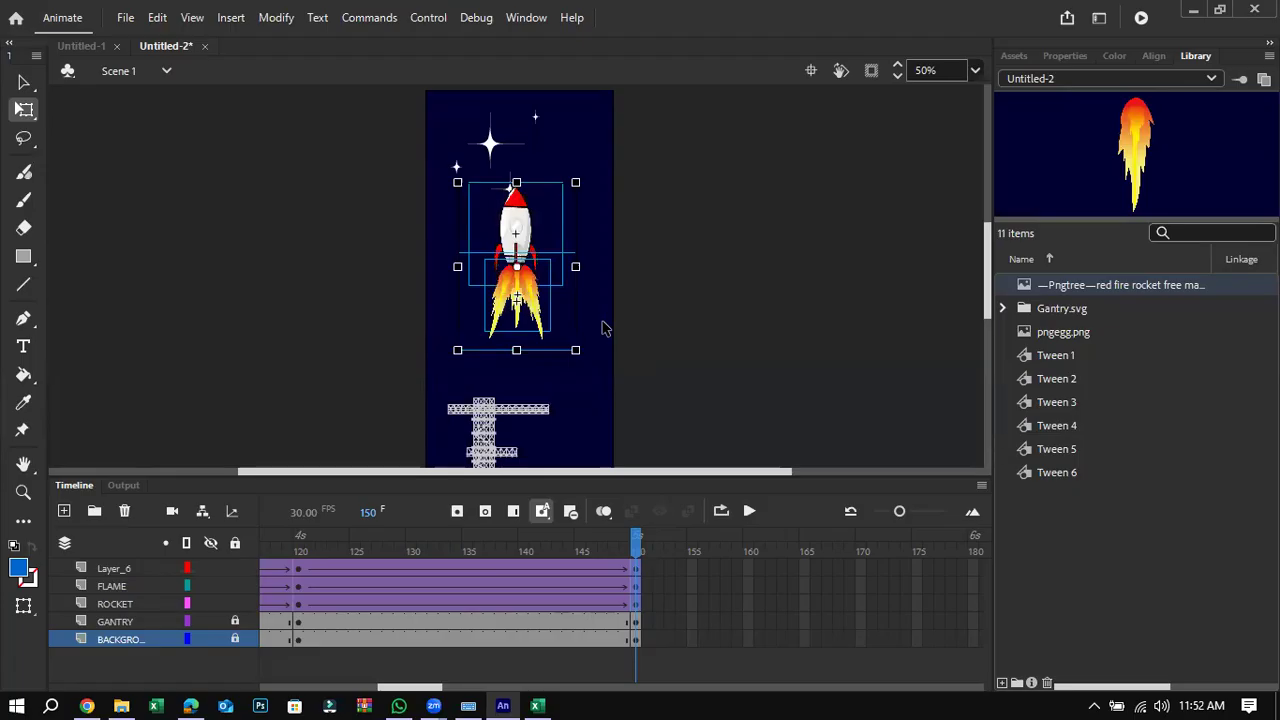
click(190, 704)
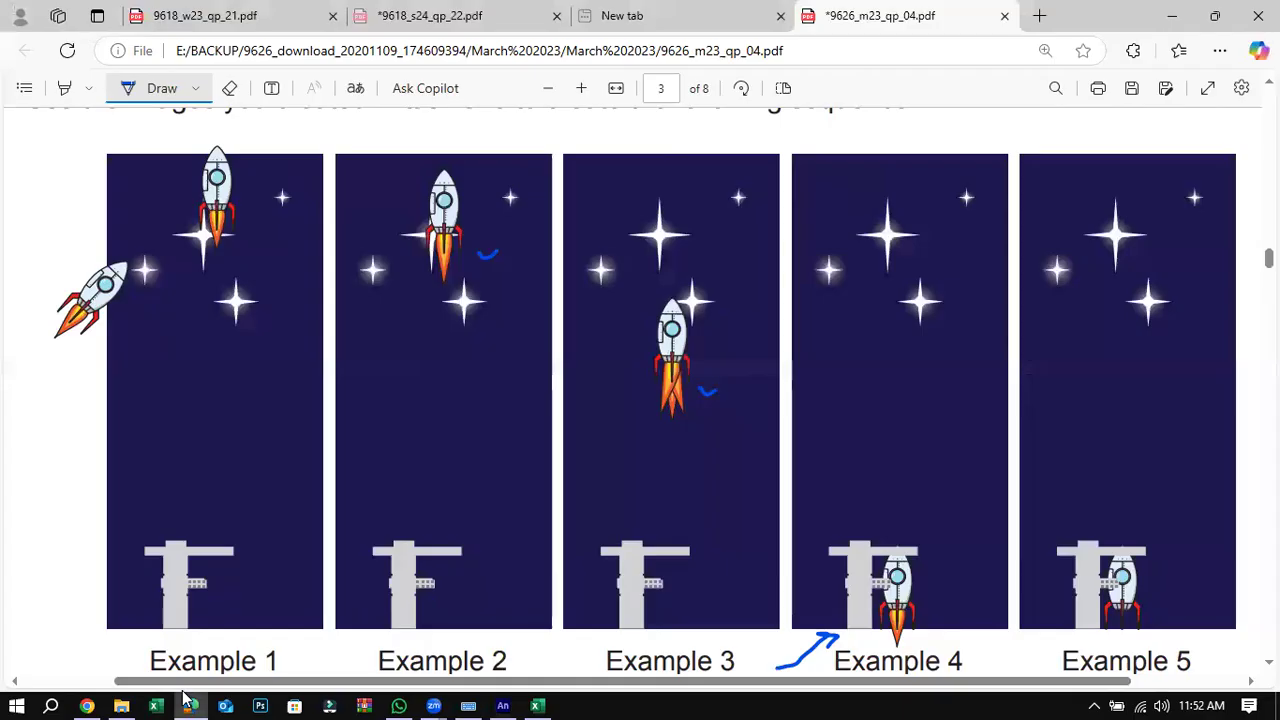
click(190, 704)
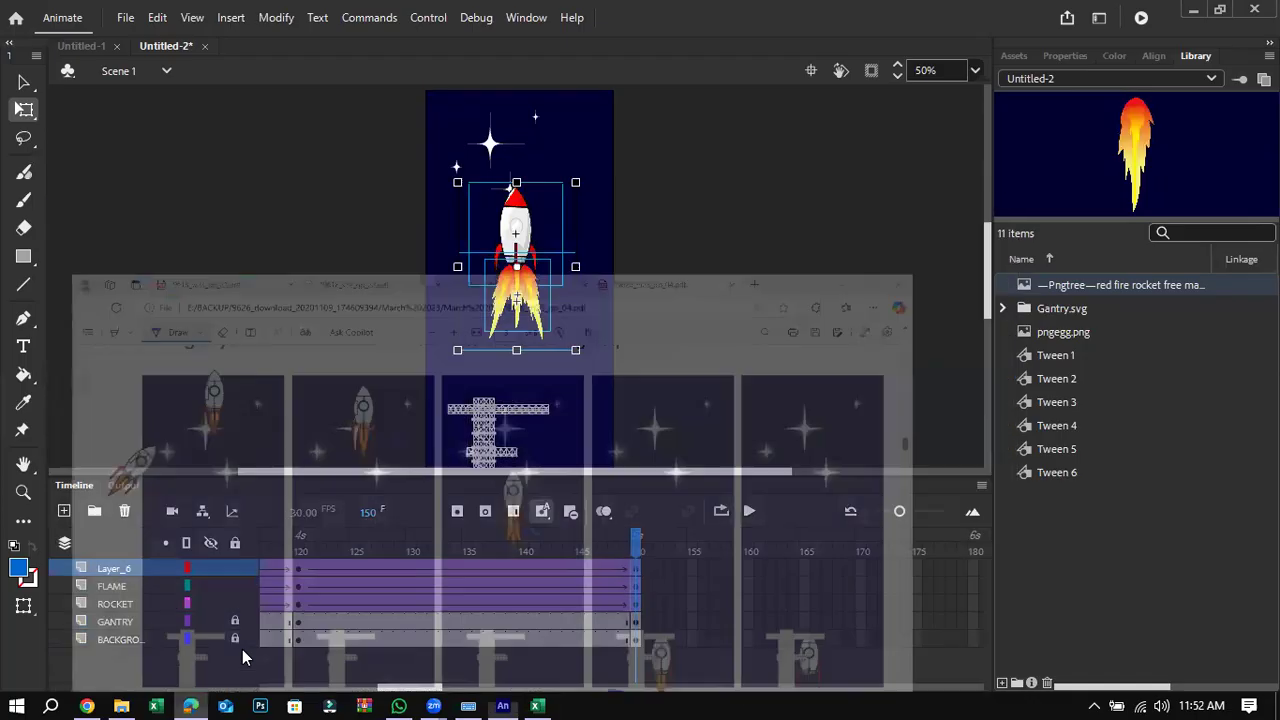
key(shift+Down)
key(shift+Down)
key(shift+Down)
key(shift+Down)
key(shift+Down)
key(shift+Down)
key(shift+Down)
key(shift+Down)
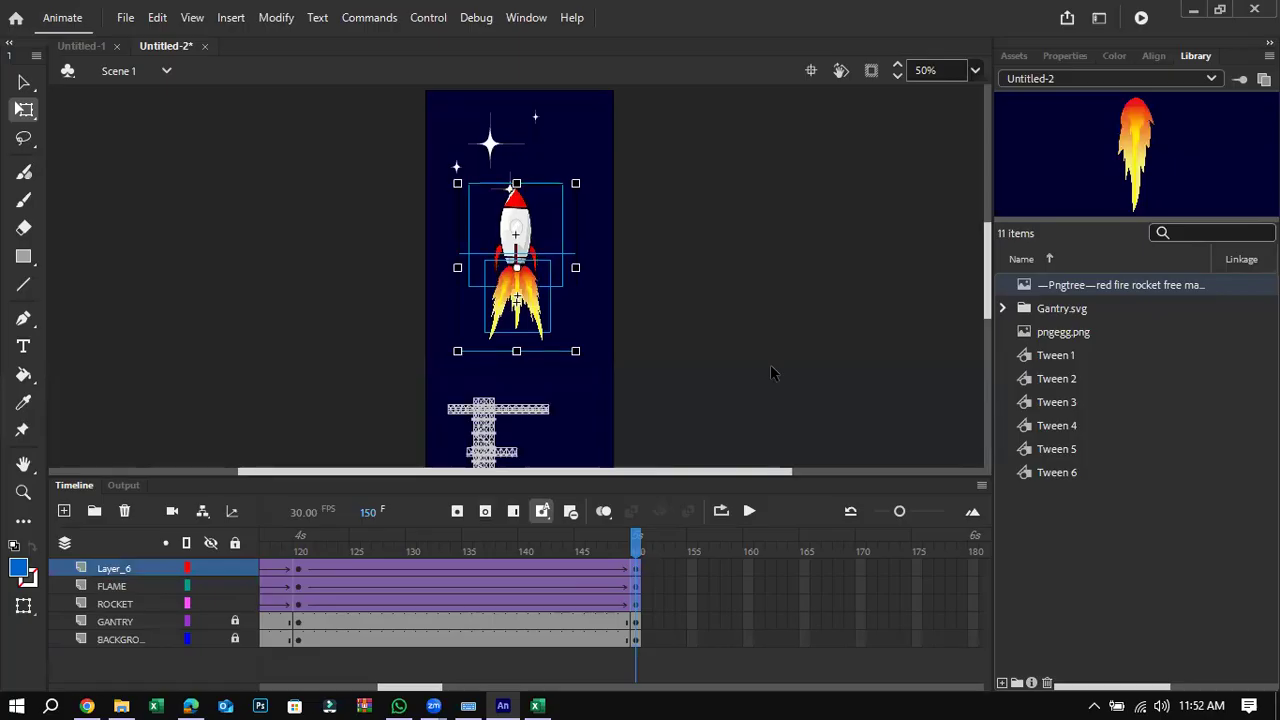
key(shift+Down)
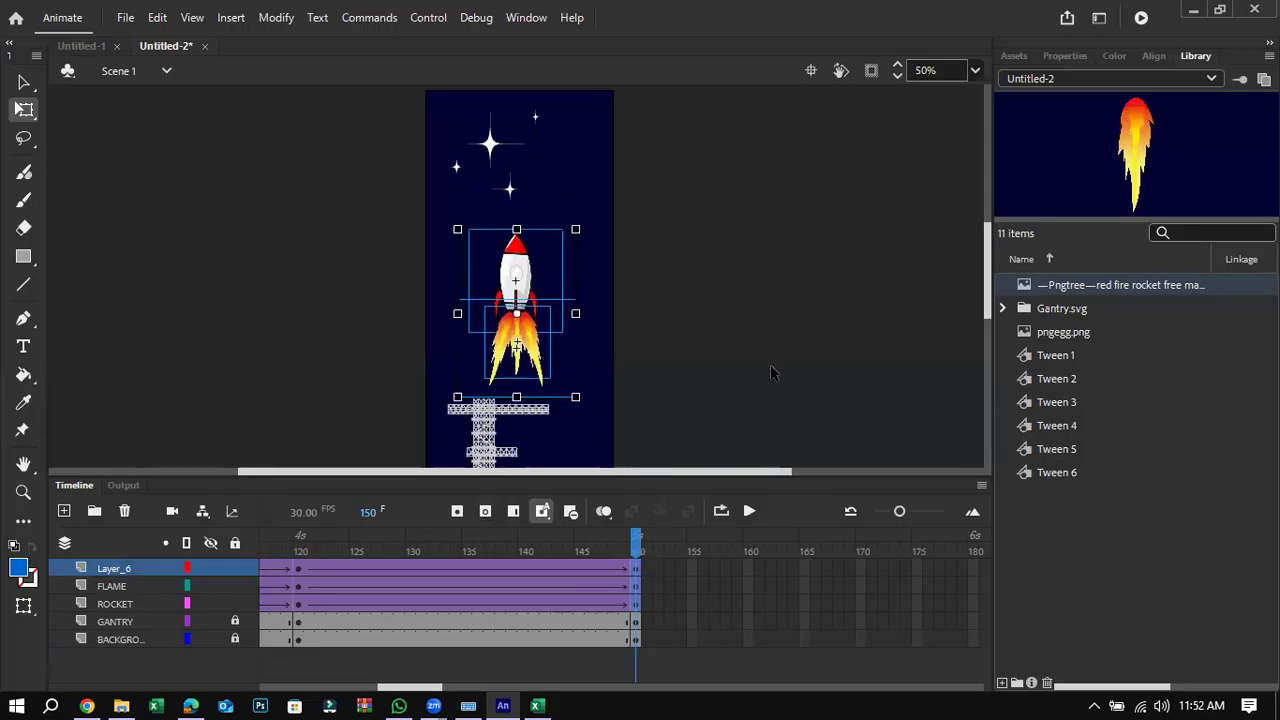
key(Down)
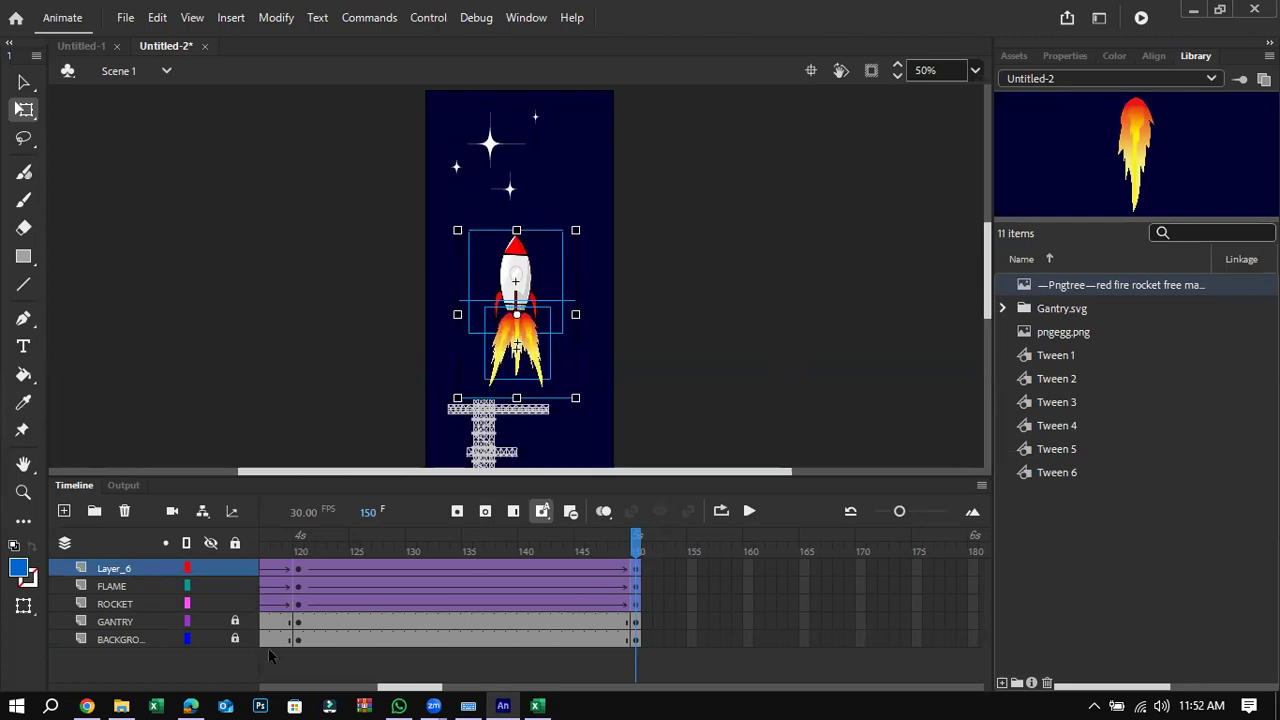
Step: Read the exam paper's descent timing and flame requirements for Examples 2 to 4 in the browser, and return to Animate
click(191, 705)
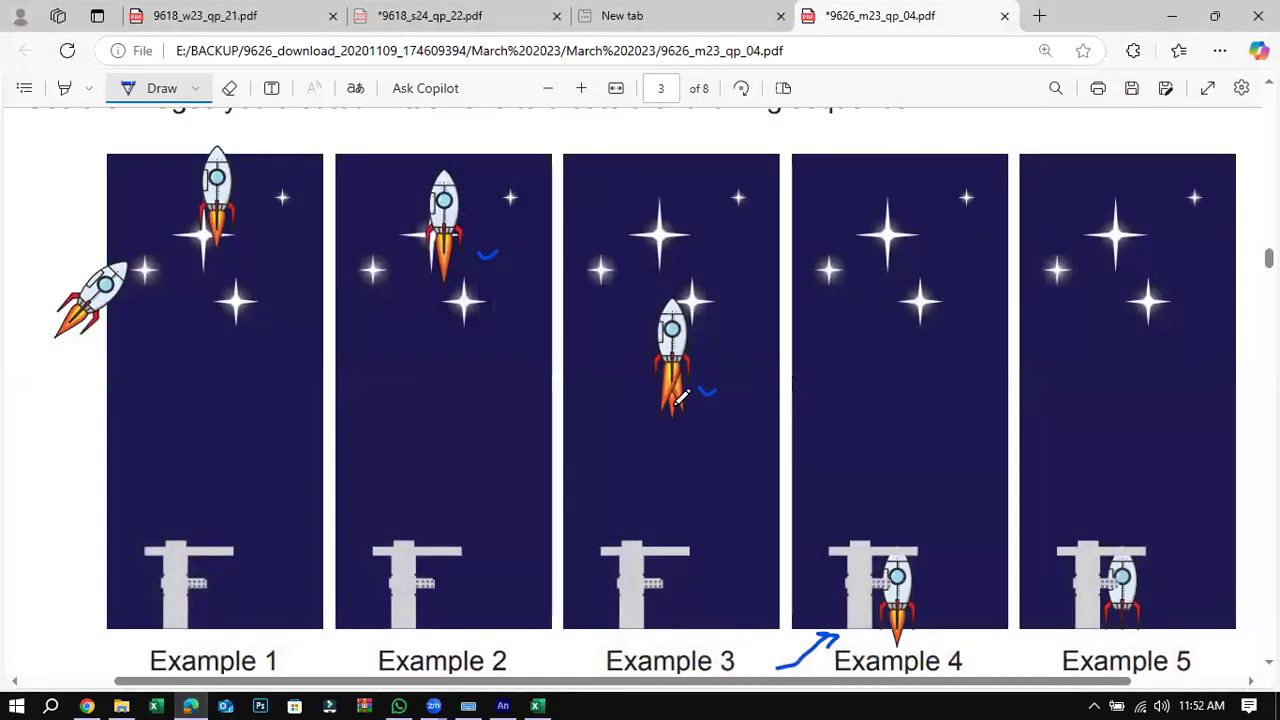
scroll(697, 480, down, 3)
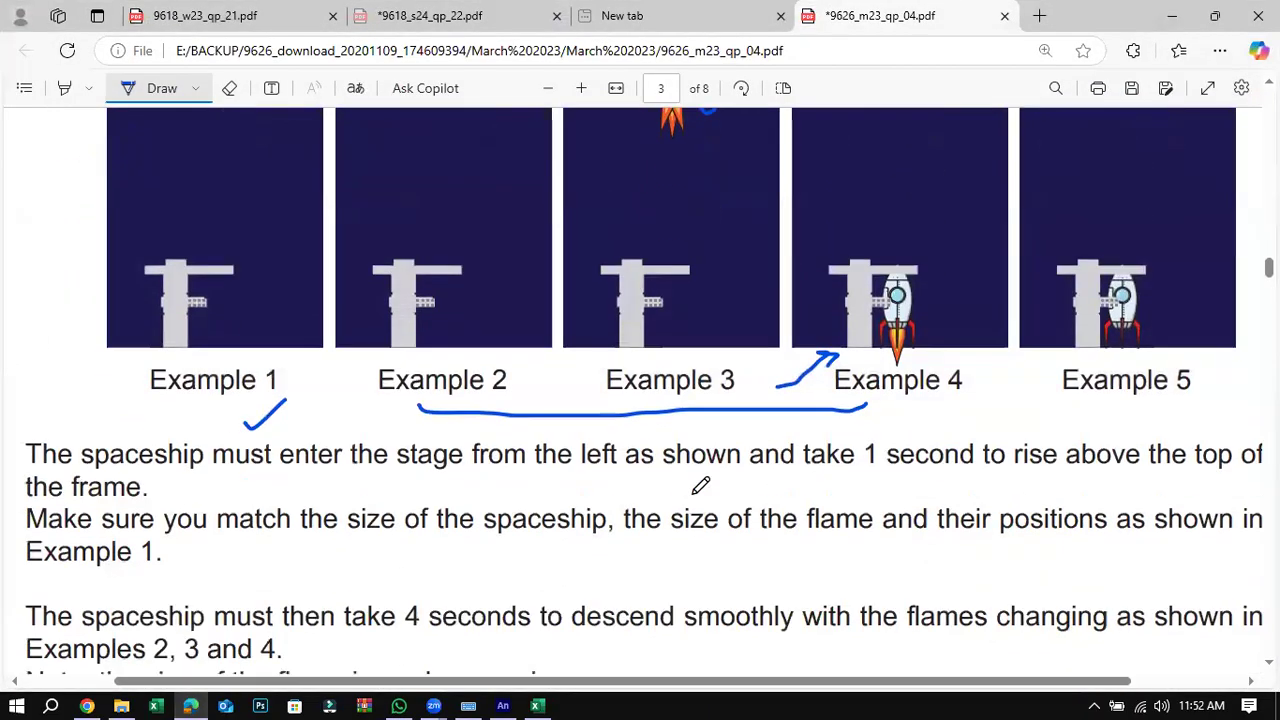
click(548, 88)
scroll(846, 352, up, 1)
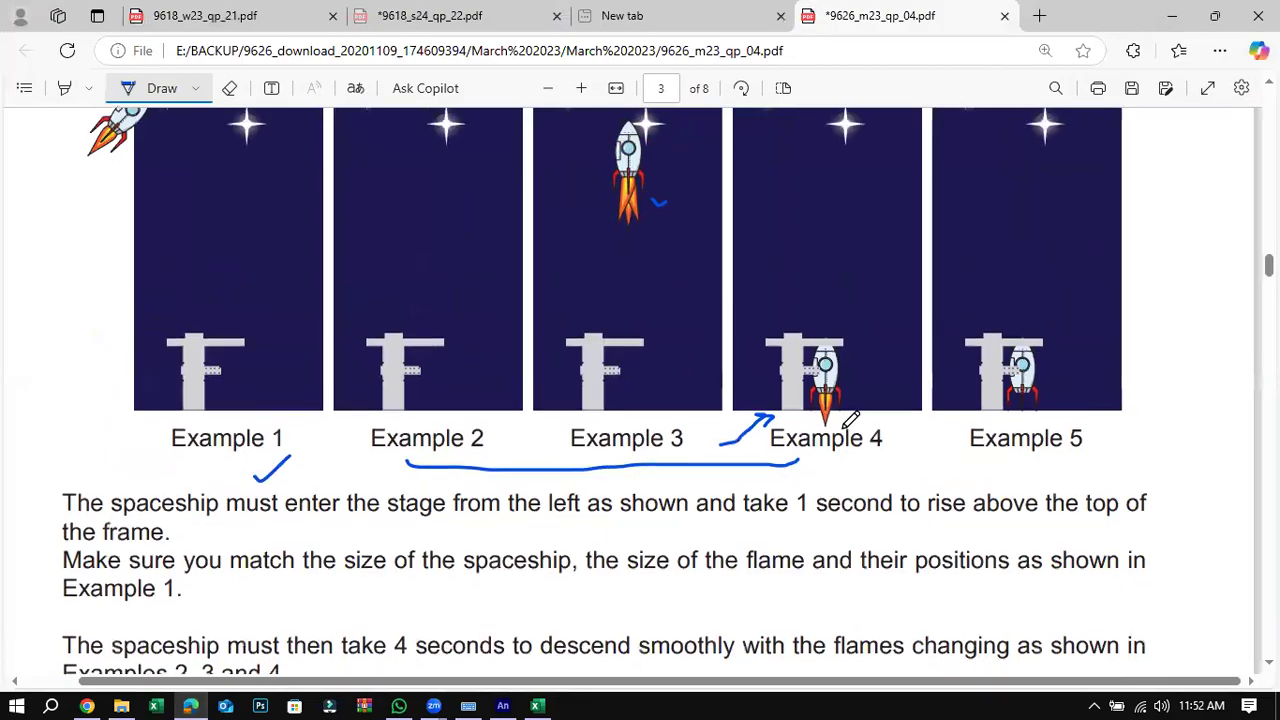
scroll(850, 420, down, 1)
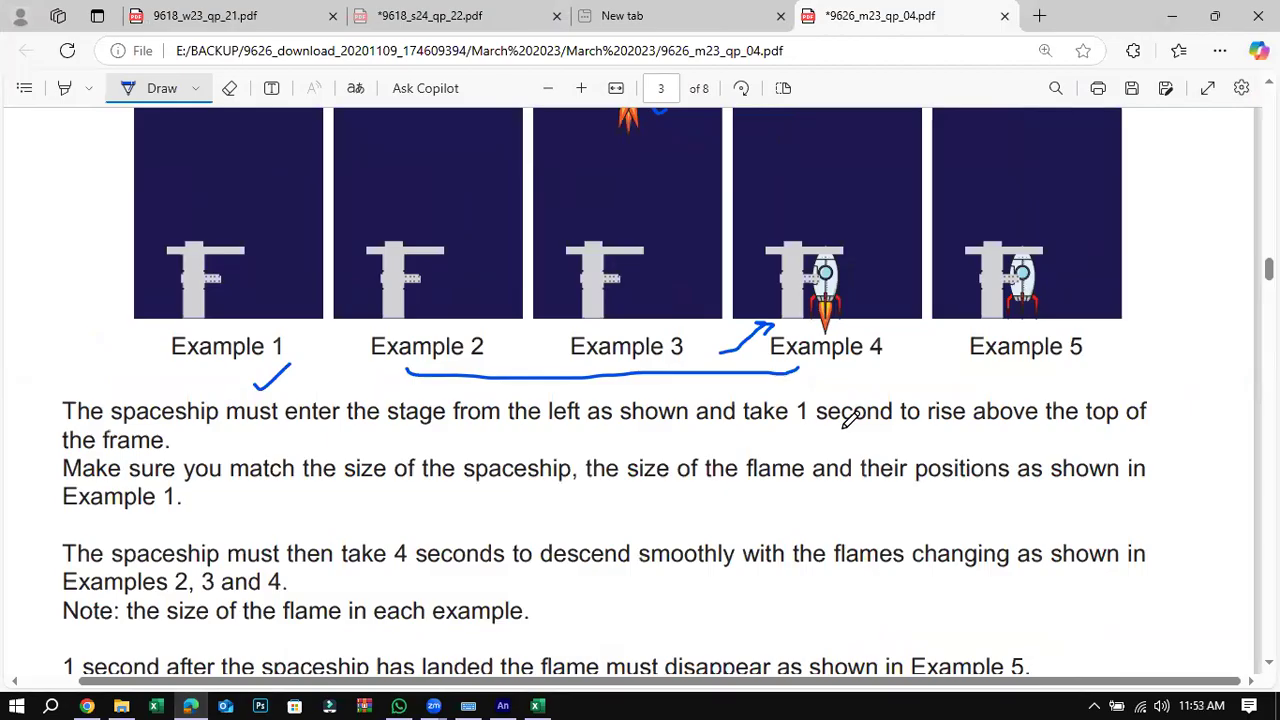
scroll(850, 420, up, 2)
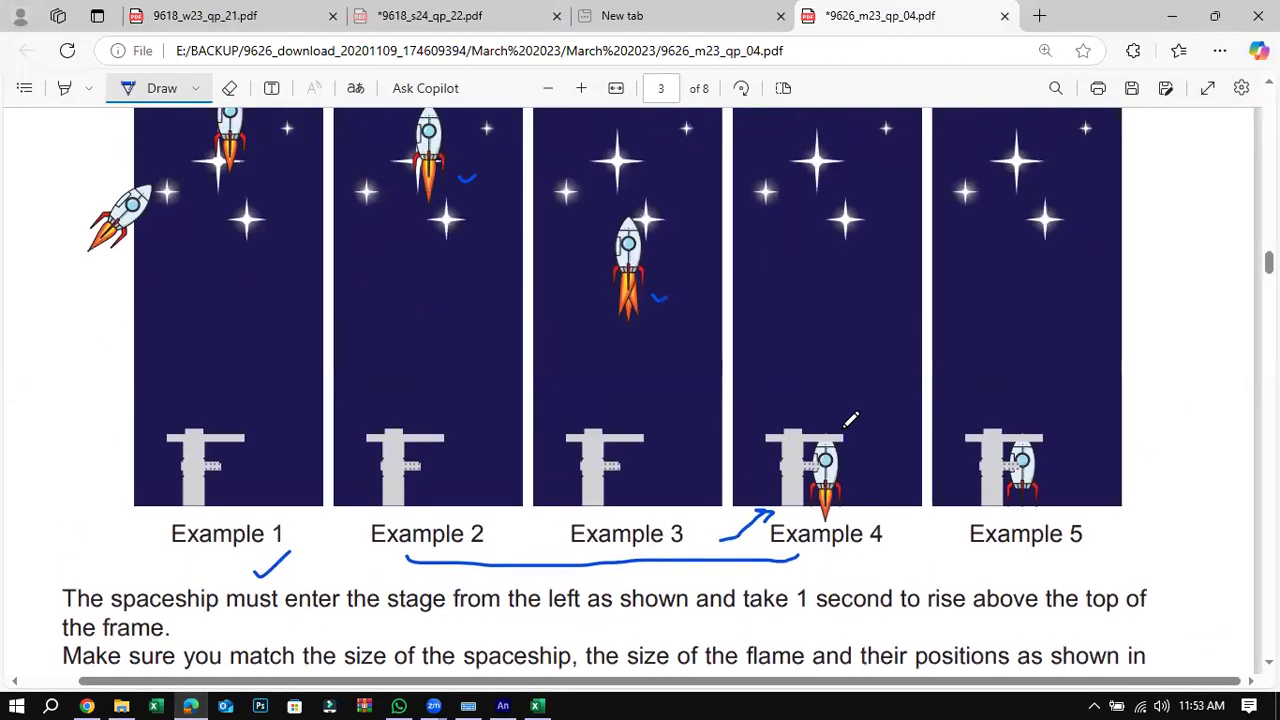
click(503, 705)
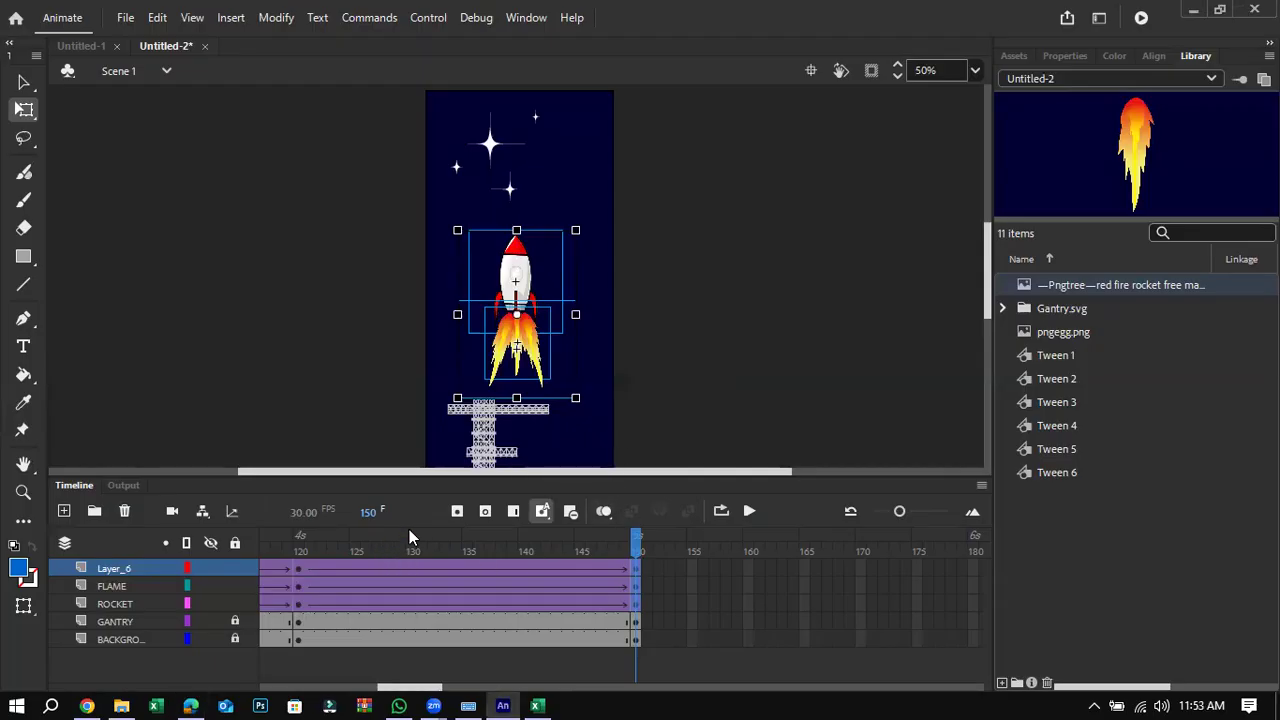
Step: Insert keyframes at frame 133 on Layer_6 and the FLAME layer
click(442, 568)
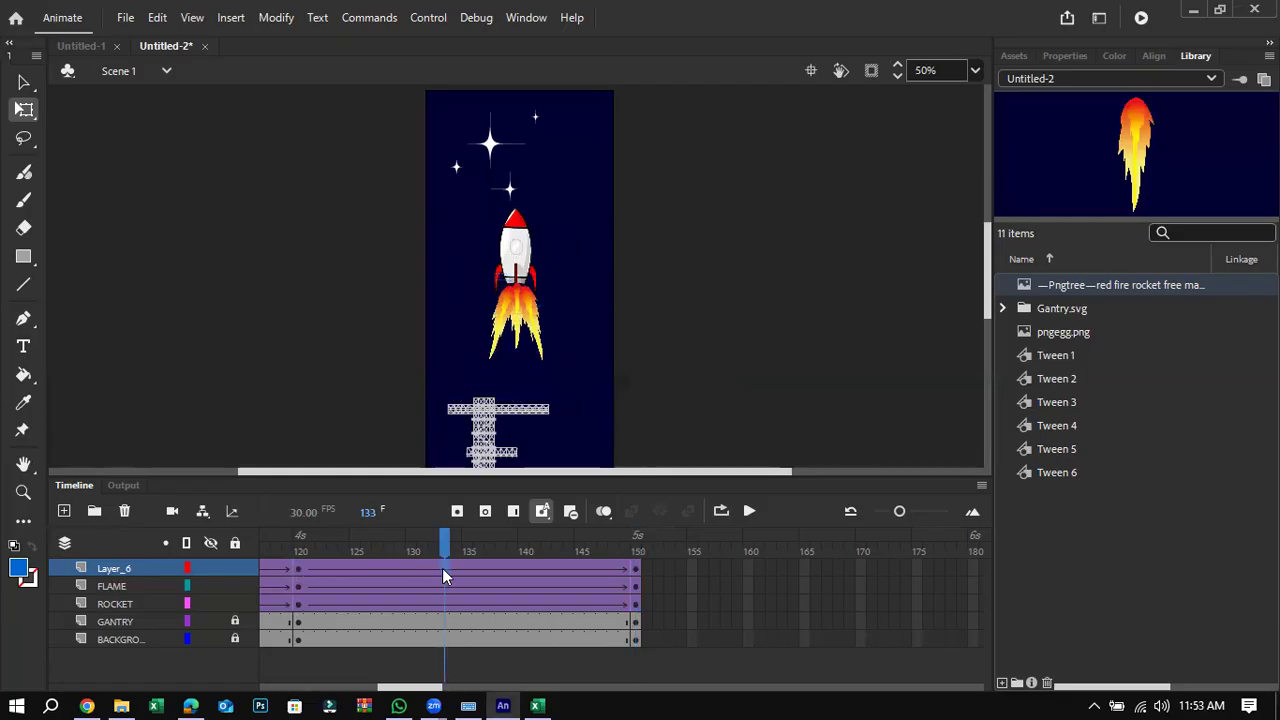
right_click(442, 568)
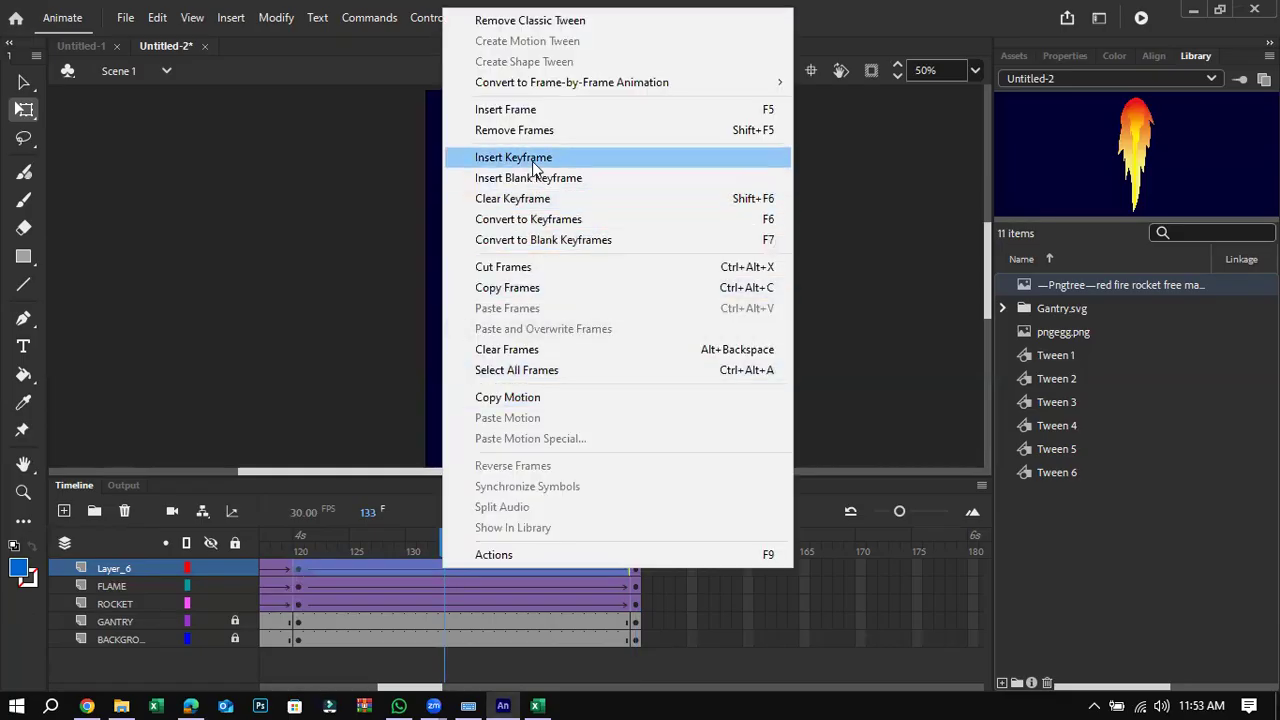
click(533, 160)
right_click(446, 587)
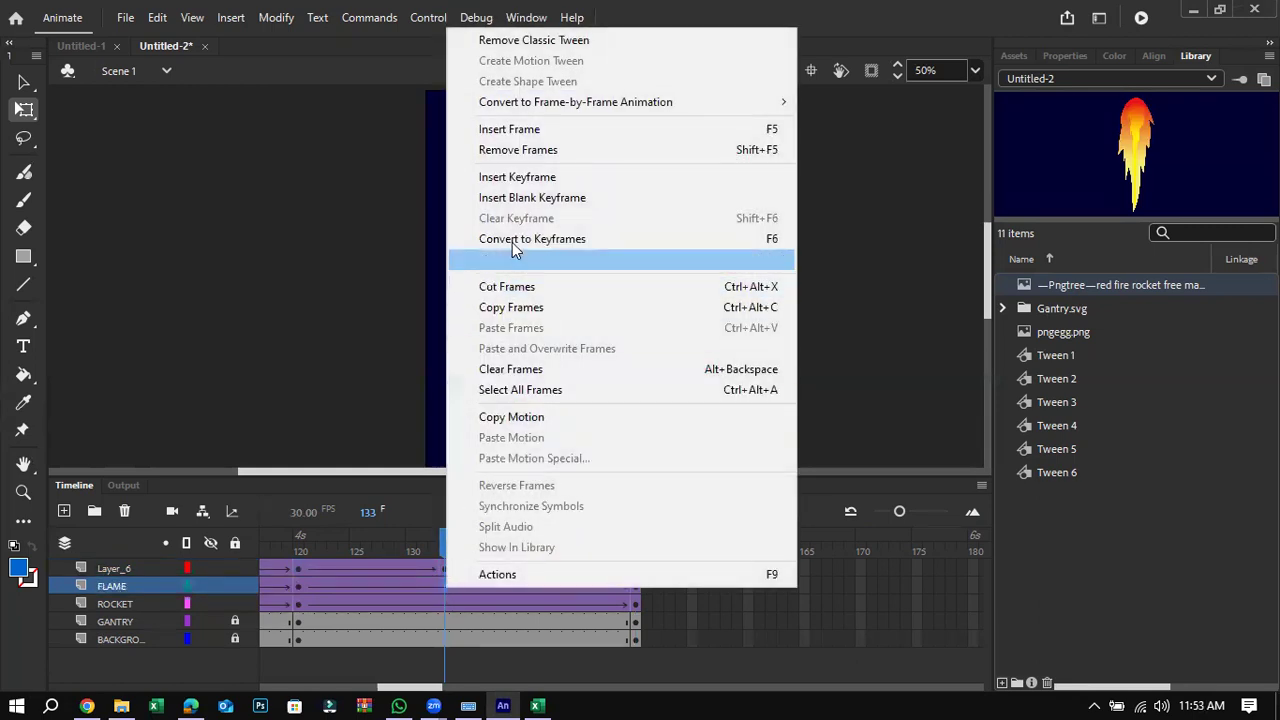
click(518, 177)
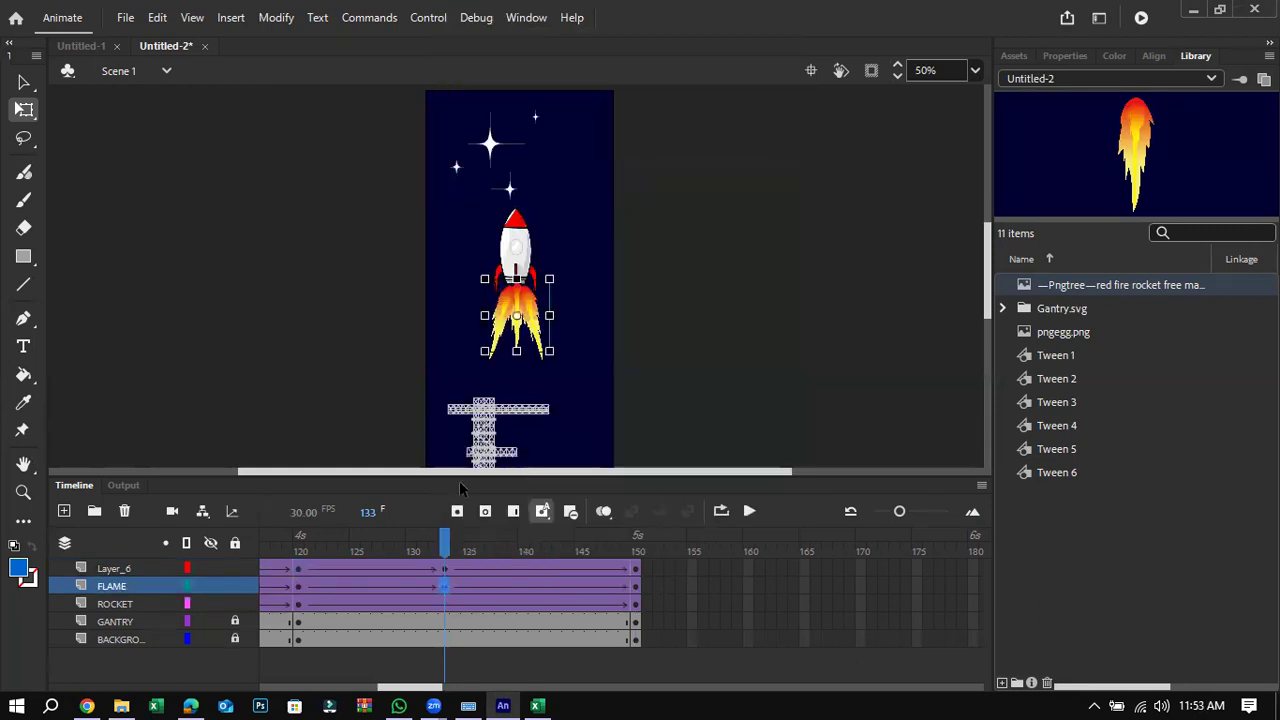
Step: Set the alpha of the side flames on Layer_6 at the frame 133 keyframe to 0%
click(446, 568)
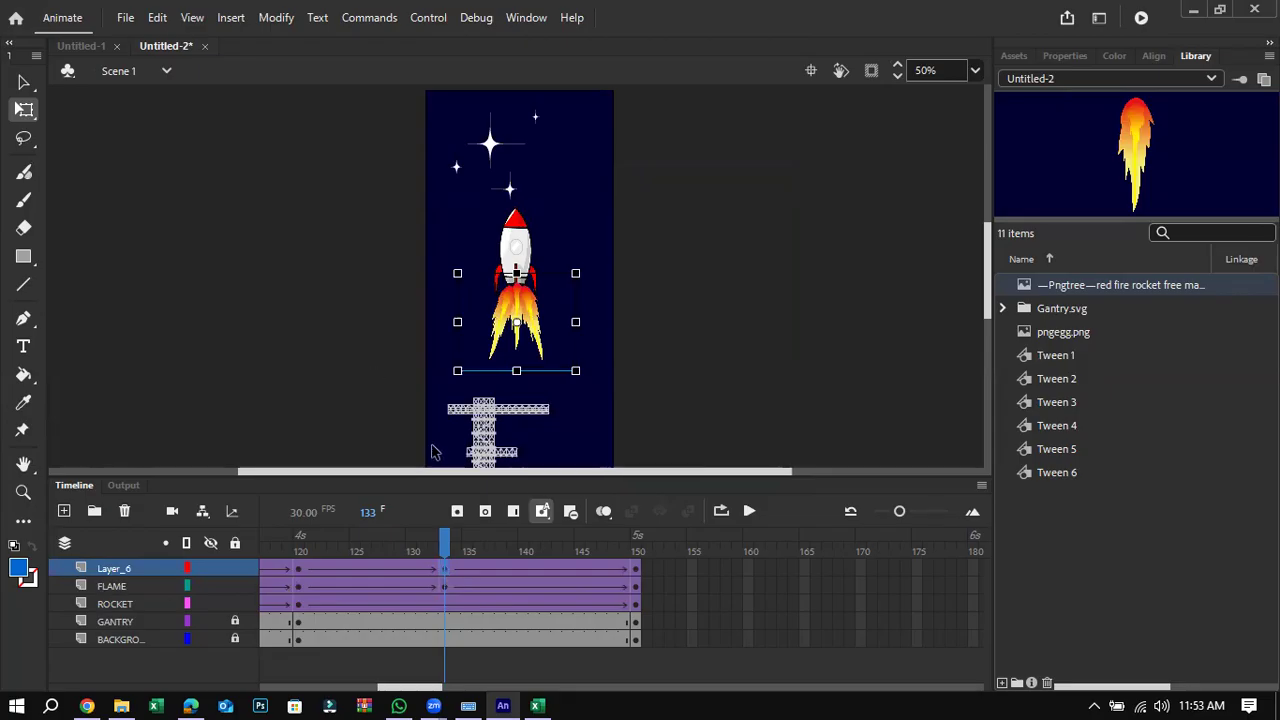
click(431, 325)
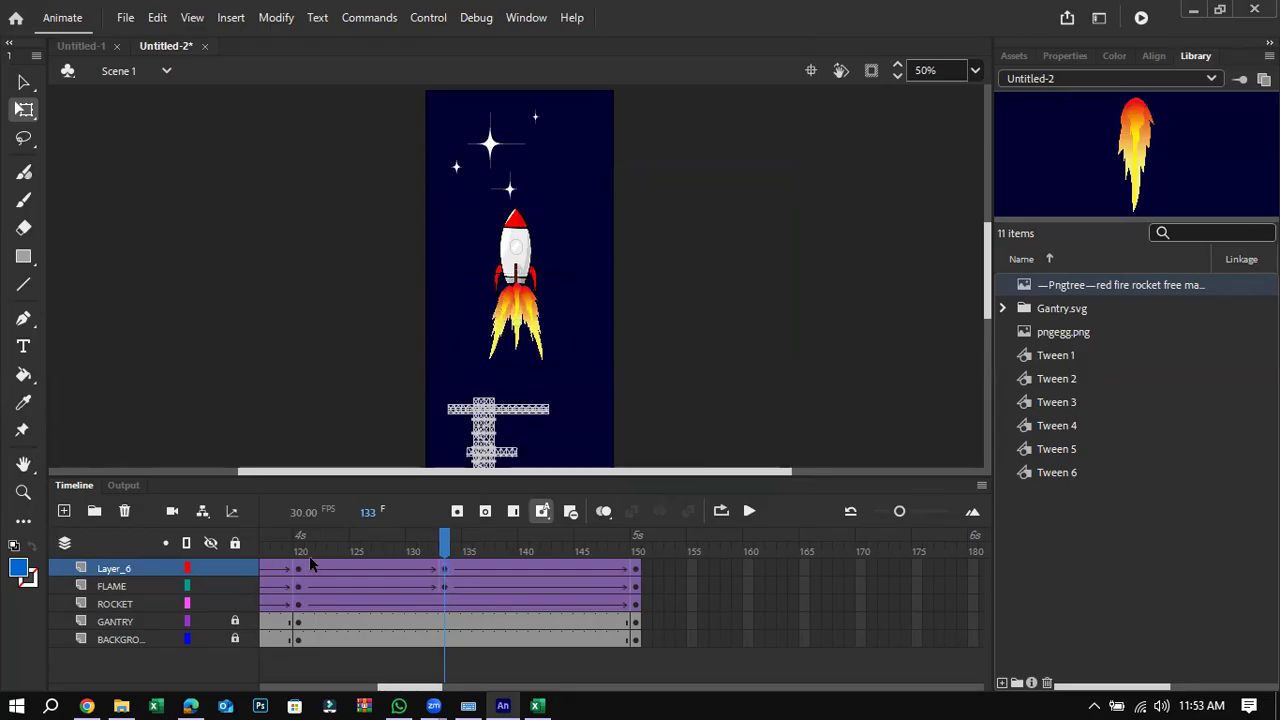
drag(296, 565, 443, 570)
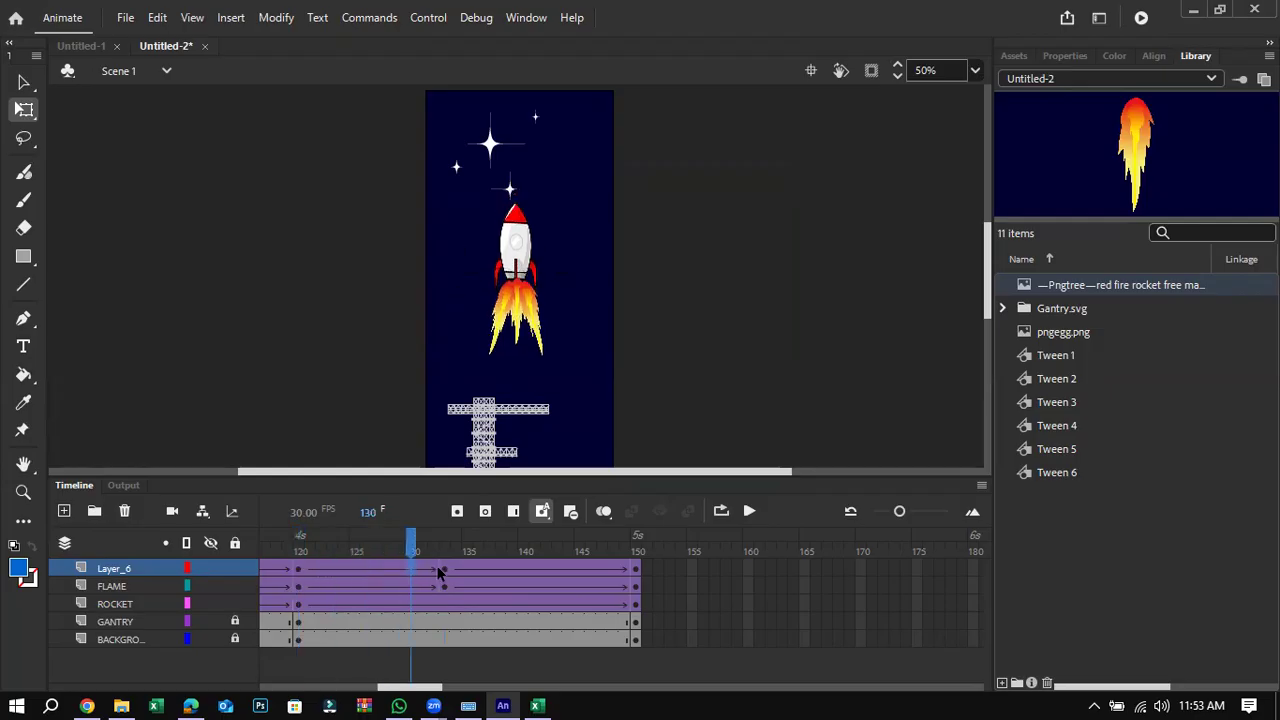
click(446, 569)
drag(384, 208, 552, 358)
click(633, 330)
click(540, 328)
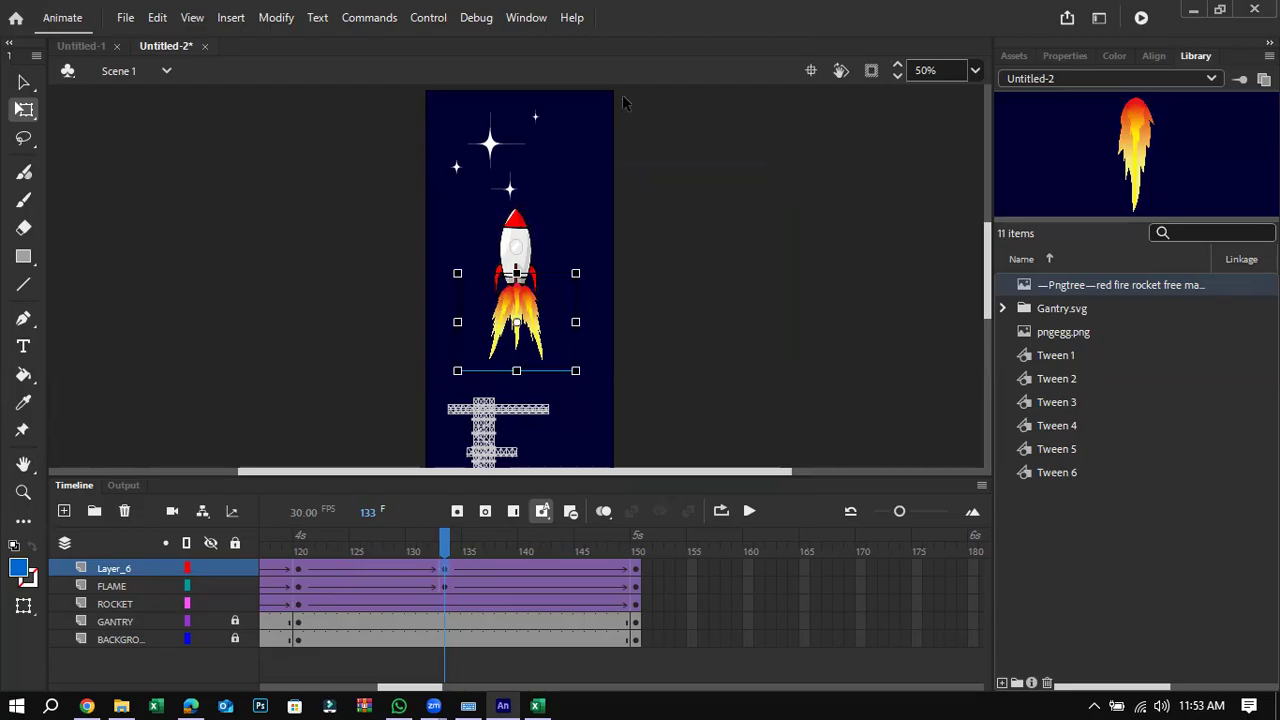
click(526, 18)
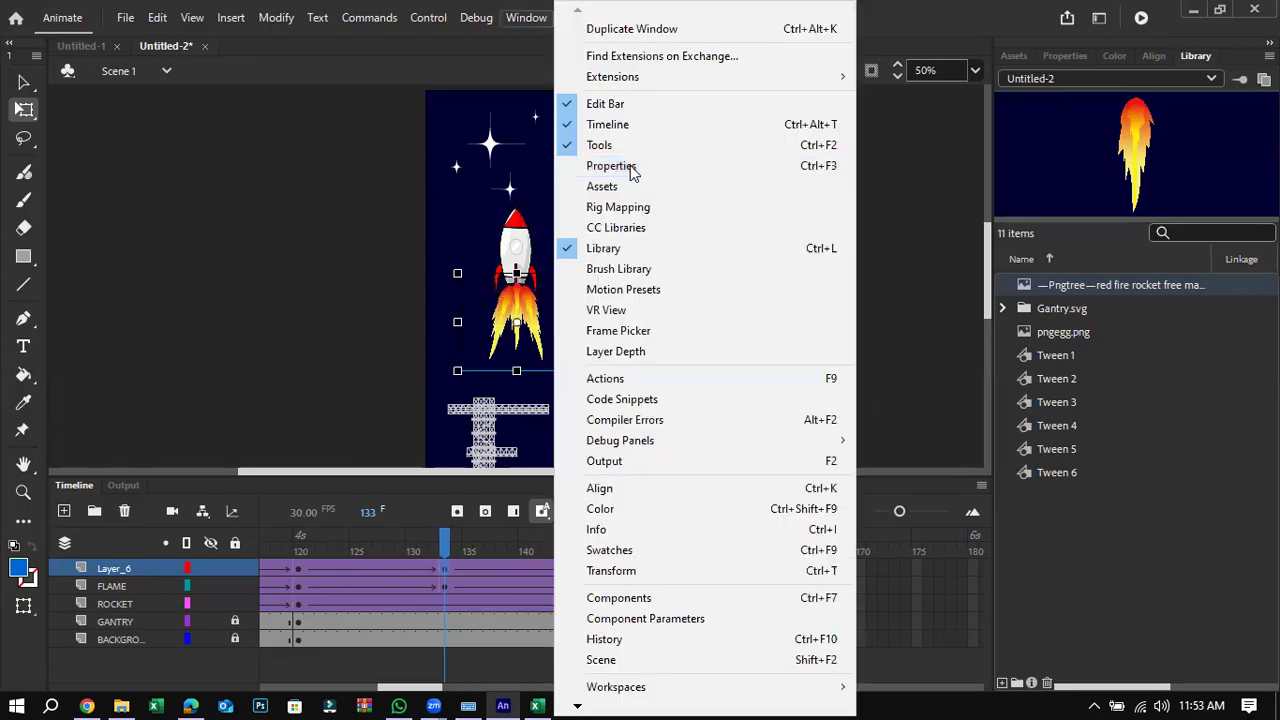
click(631, 168)
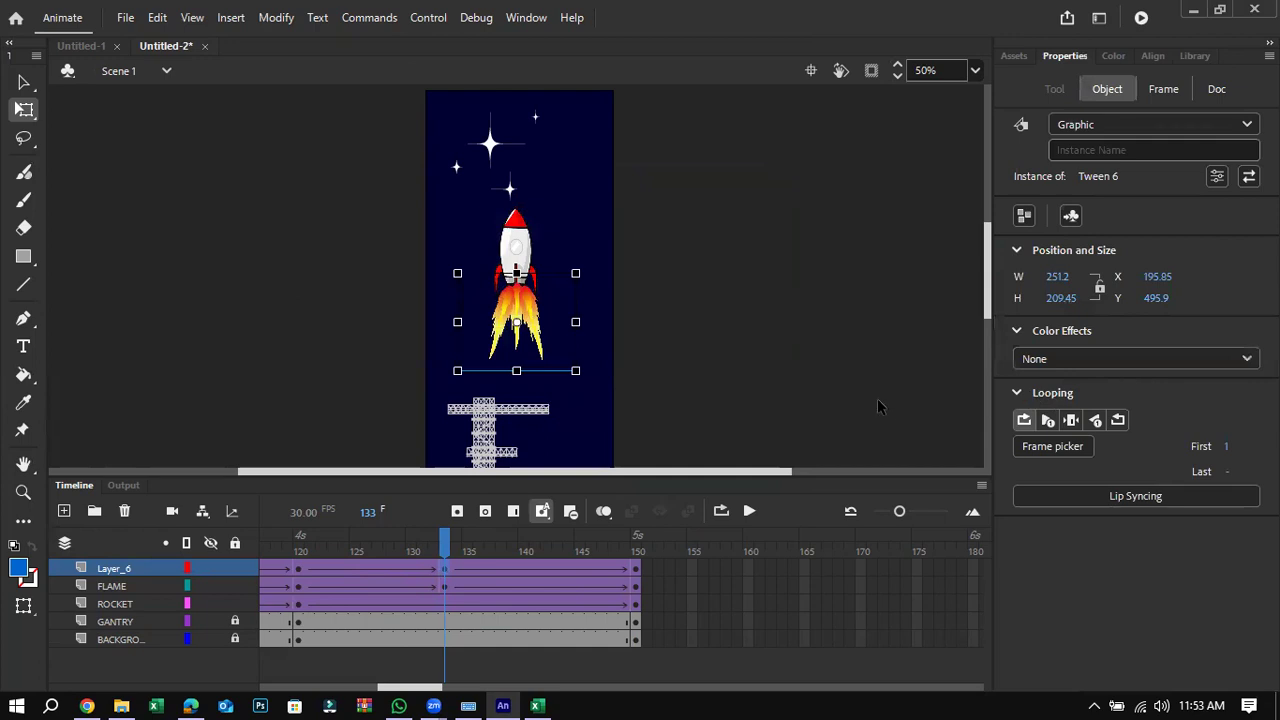
click(1072, 360)
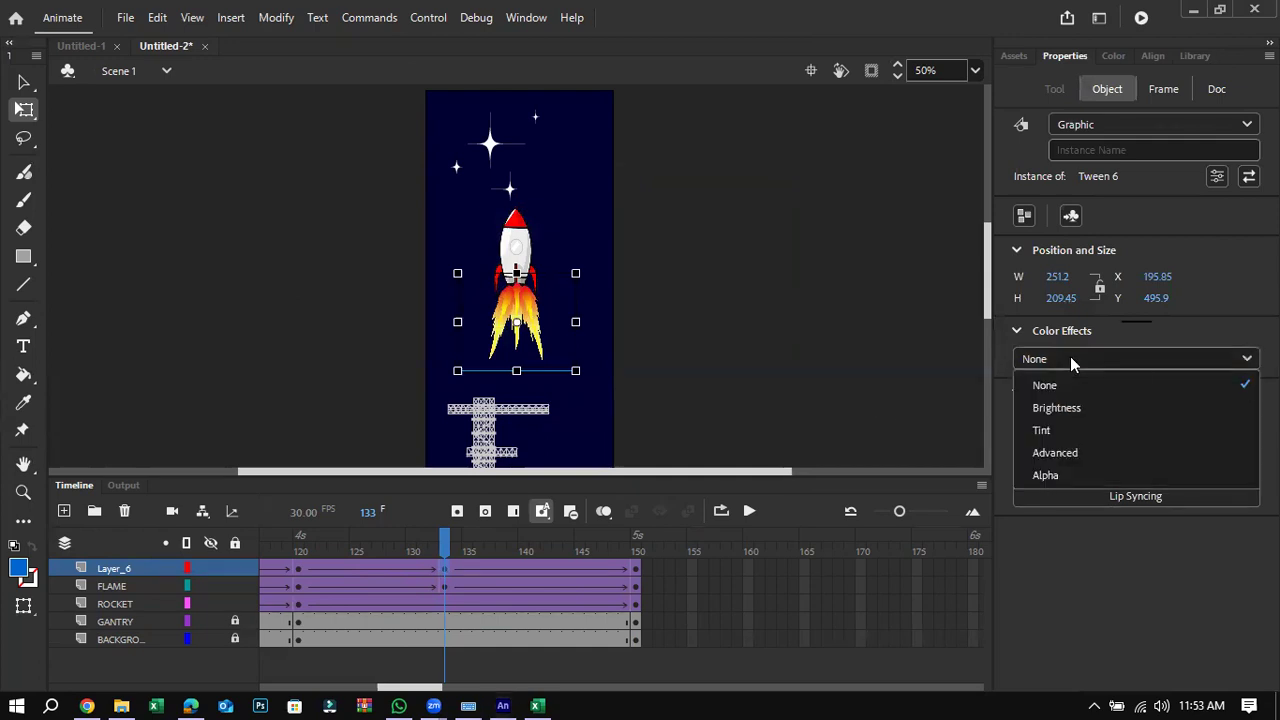
click(1066, 475)
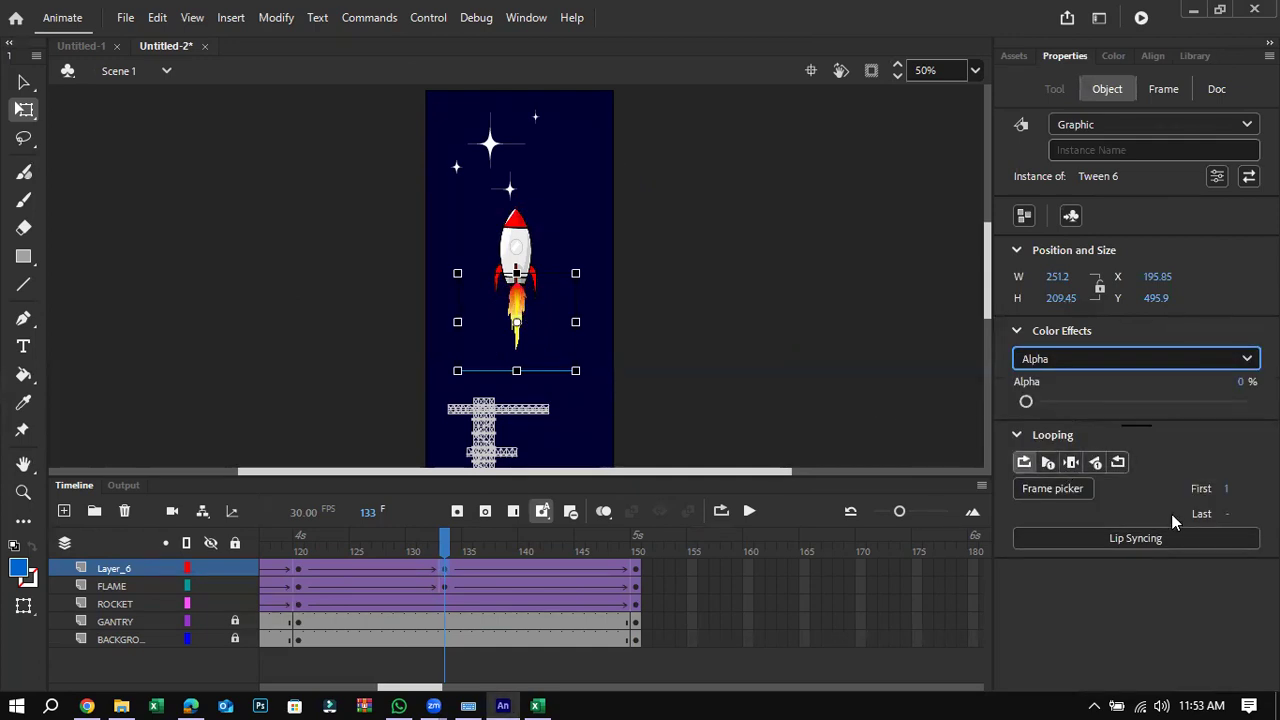
click(1027, 402)
mouse_move(1029, 404)
mouse_down()
mouse_move(1111, 411)
mouse_move(1013, 420)
mouse_up()
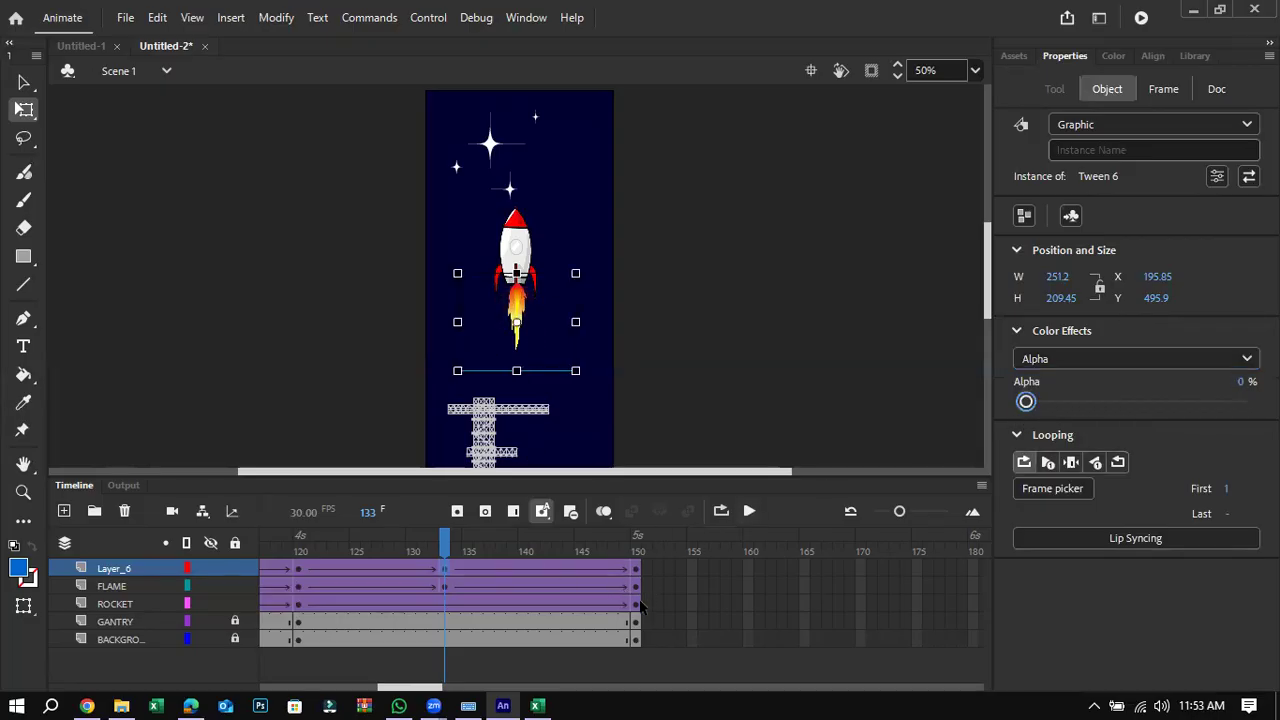
Step: Set the alpha of the side flames on Layer_6 at the frame 150 keyframe to 0%
click(636, 568)
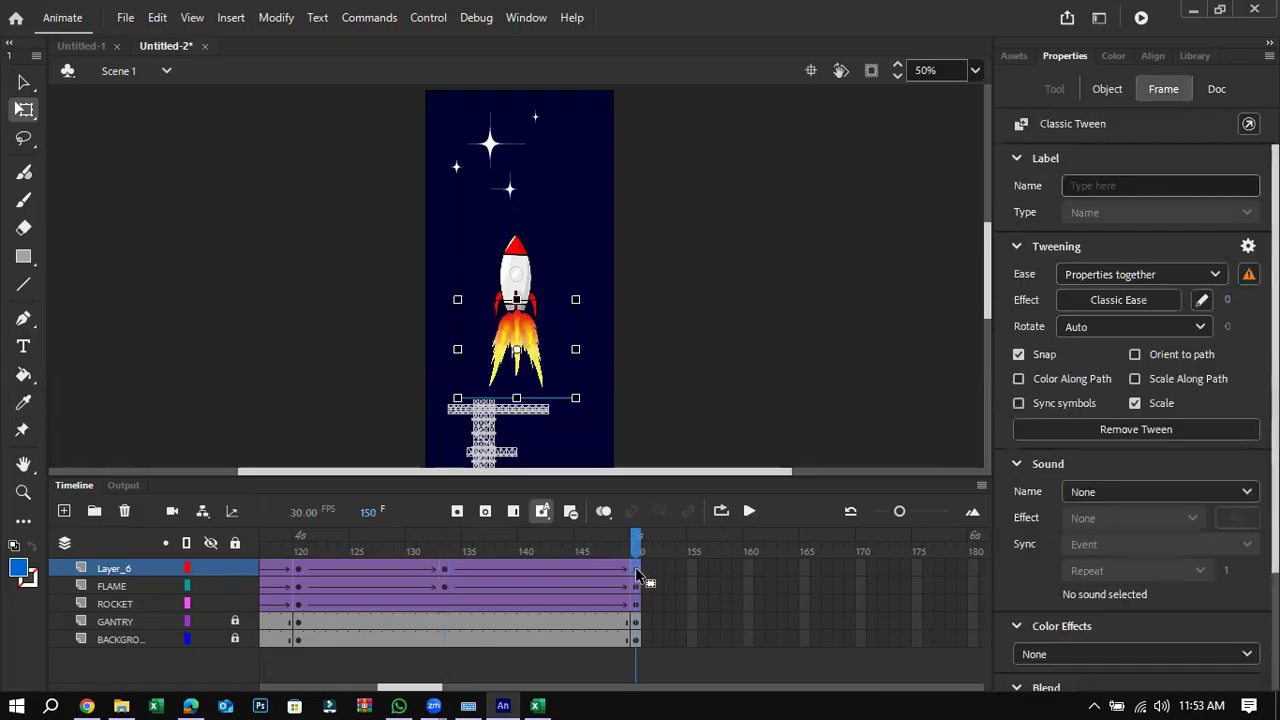
click(636, 398)
click(550, 368)
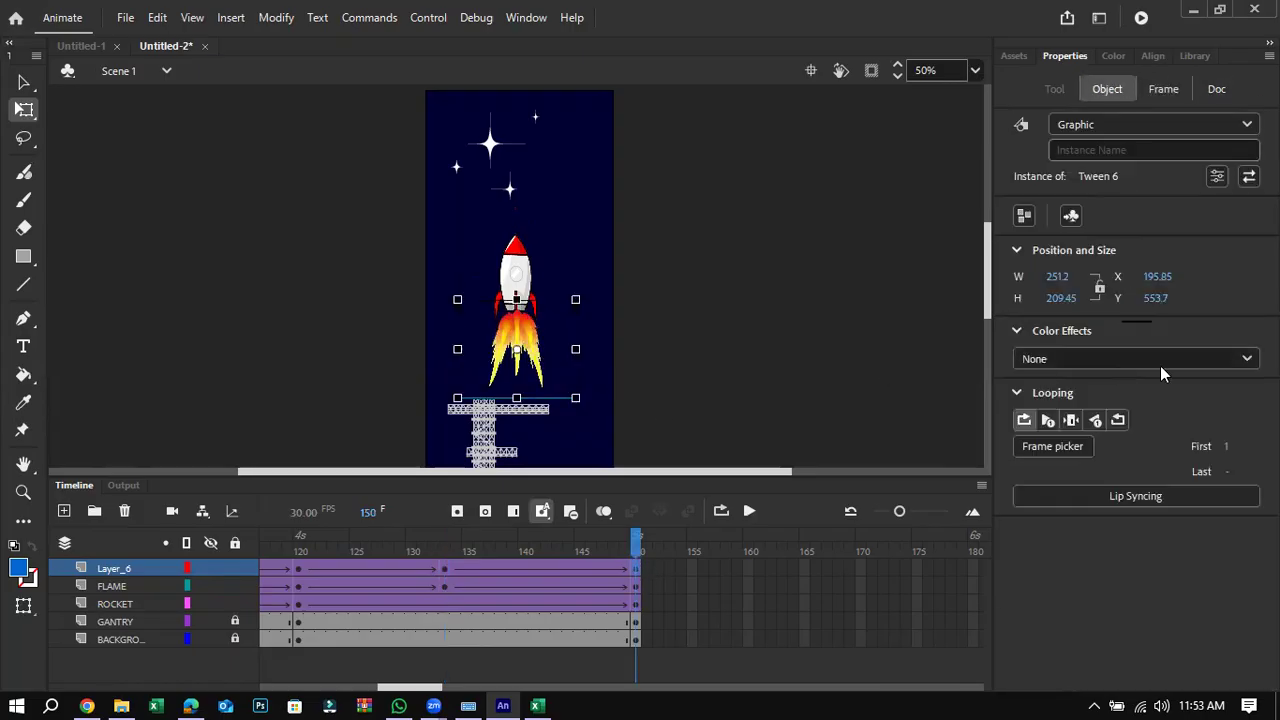
click(1156, 362)
click(1098, 475)
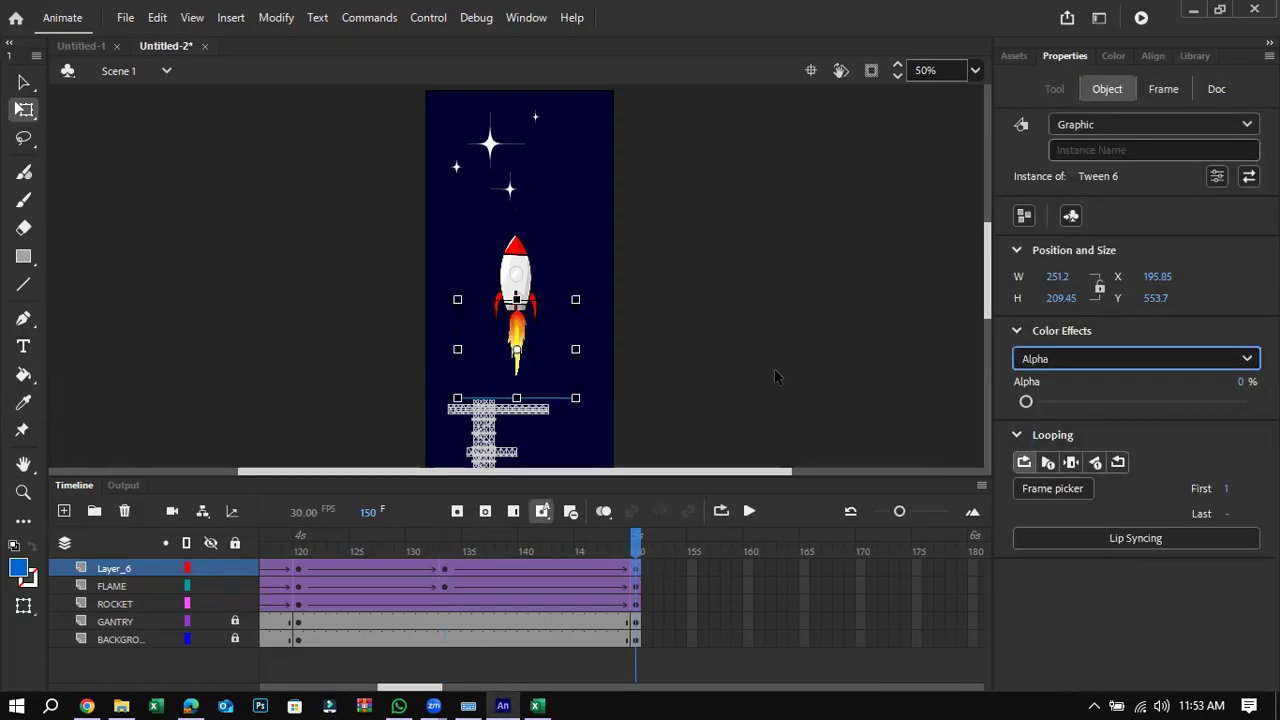
Step: Select the rocket and all its flames at frame 150 and move them straight down beside the gantry, to Y about 676
drag(385, 233, 570, 340)
key(Down)
key(Down)
key(Down)
key(Down)
key(Down)
key(Down)
key(Down)
key(Down)
key(Down)
key(Down)
key(Down)
key(Down)
key(Down)
key(Down)
key(Down)
key(Down)
key(Down)
key(Down)
key(Down)
key(Down)
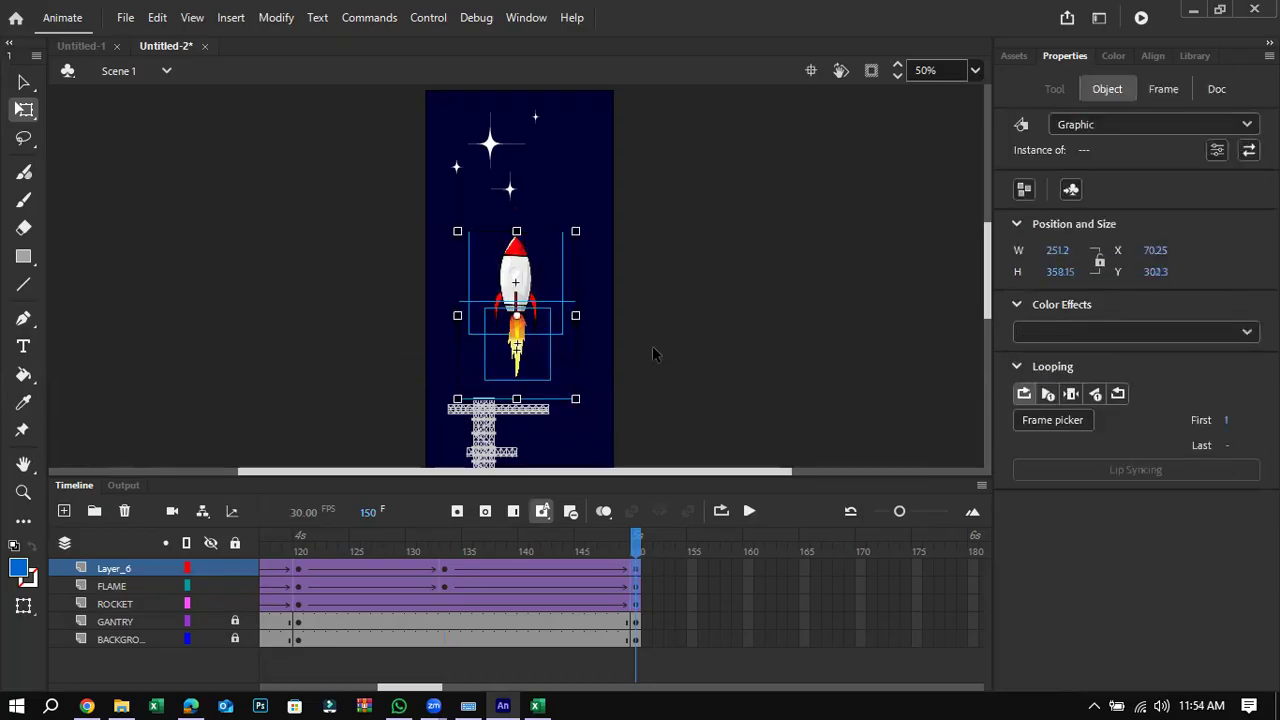
key(Down)
key(Down)
key(Down)
key(Down)
key(Down)
key(Down)
key(Down)
key(Down)
key(Down)
key(Down)
key(Down)
key(Down)
key(Down)
key(Down)
key(Down)
key(Down)
key(Down)
key(Down)
key(Down)
key(Down)
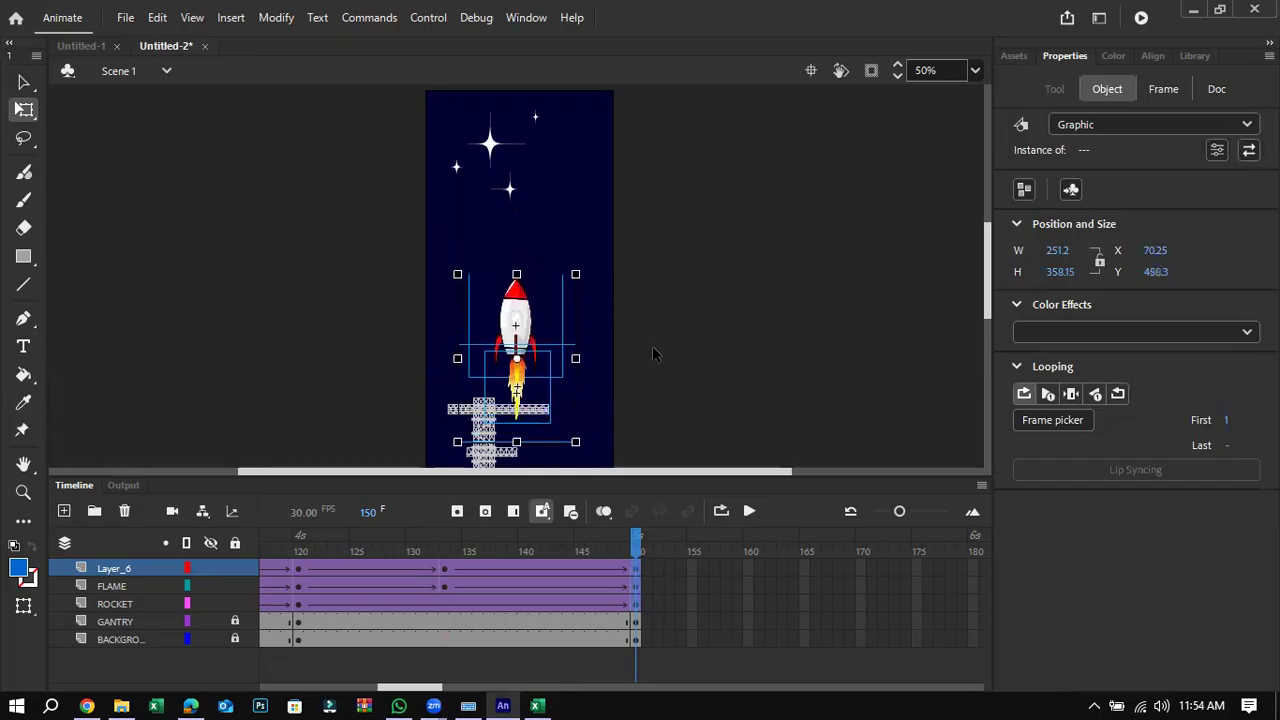
key(Down)
key(Down)
key(Down)
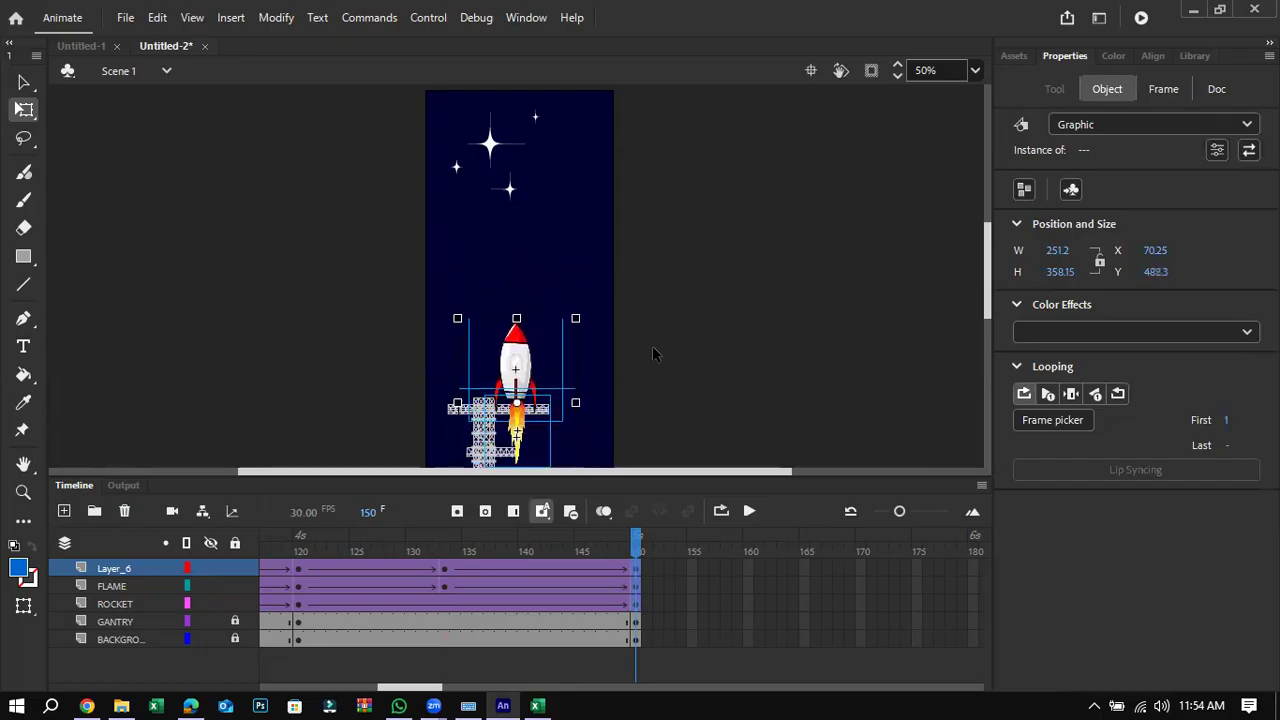
scroll(656, 349, down, 2)
key(Down)
key(Down)
key(Down)
key(Down)
key(Down)
key(Down)
key(Down)
key(Down)
key(Down)
key(Down)
key(Down)
key(Down)
key(Down)
key(Down)
key(Down)
key(Down)
key(Down)
key(Down)
key(Down)
key(Down)
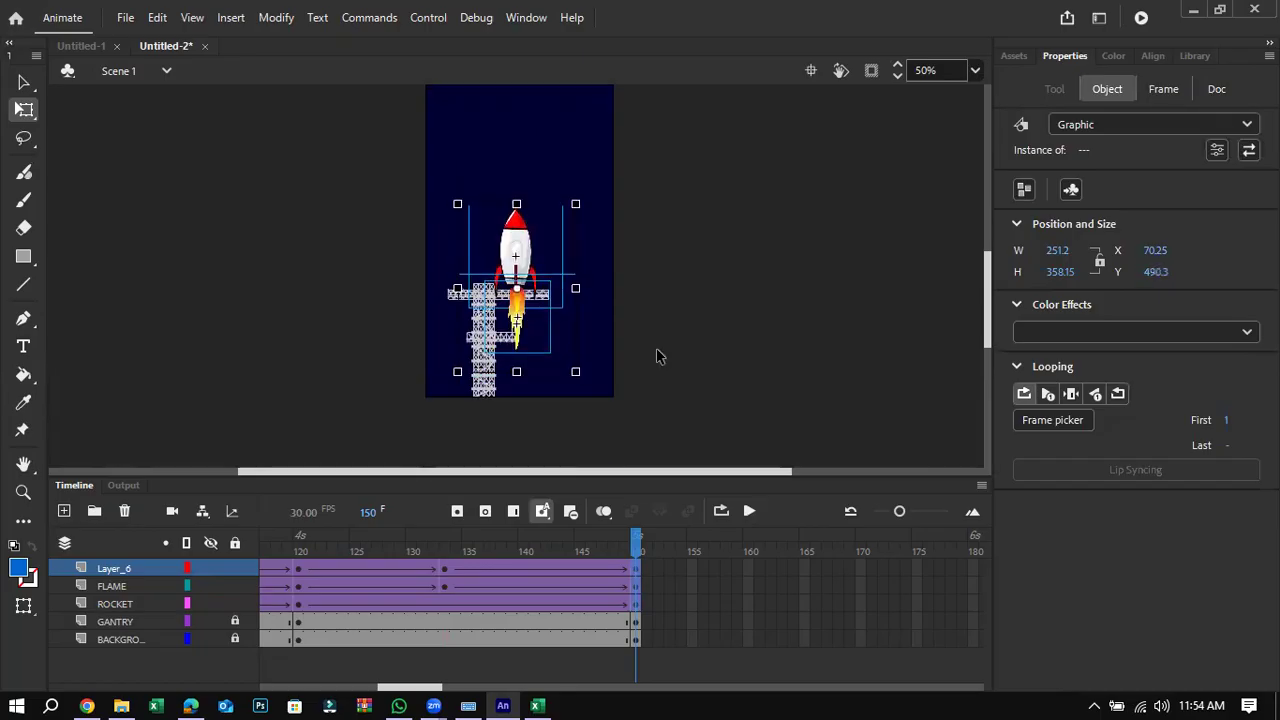
key(Down)
key(Down)
key(Down)
key(Down)
key(Down)
key(Down)
key(Down)
key(Down)
key(Down)
key(Down)
key(Down)
key(Down)
key(Down)
key(Down)
key(Down)
key(Down)
key(Down)
key(Down)
key(Down)
key(Down)
key(Down)
key(Down)
key(Down)
key(Down)
key(Down)
key(Down)
key(Down)
key(Down)
key(Down)
key(Down)
key(Down)
key(Down)
key(Down)
key(Down)
key(Down)
key(Down)
key(Down)
key(Down)
key(Down)
key(Down)
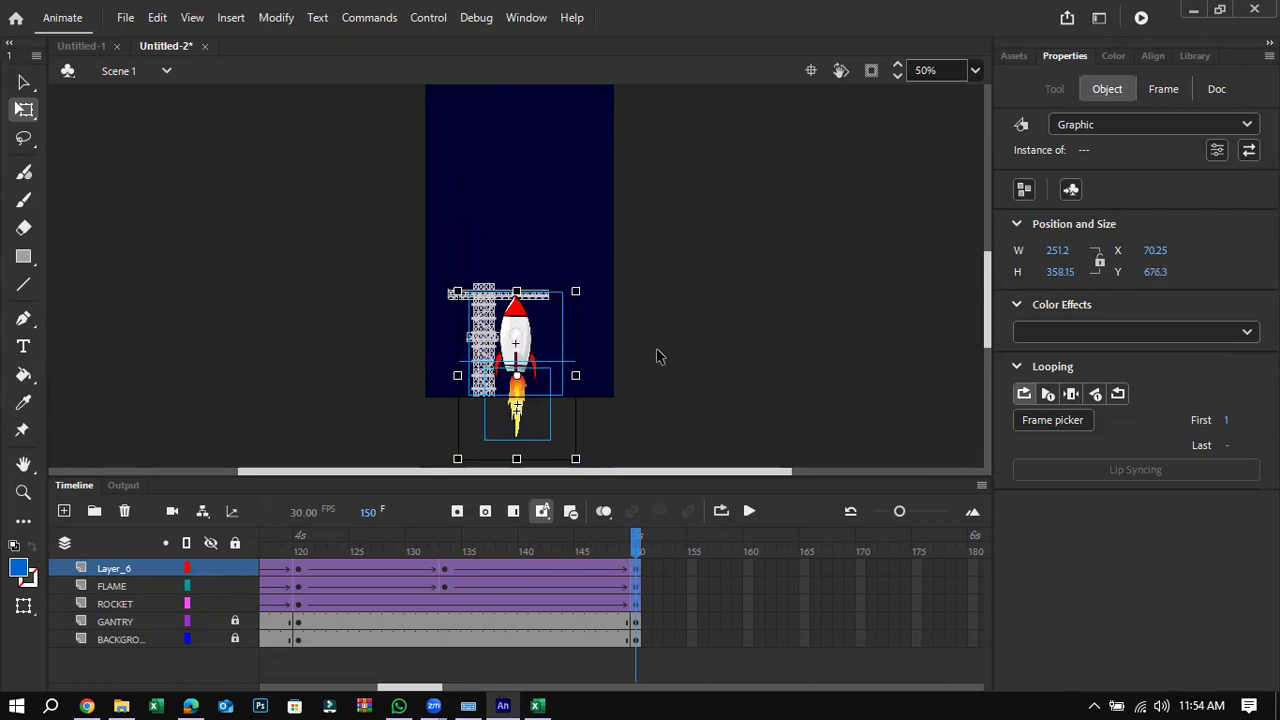
Step: Check the end of the descent on the FLAME layer and insert a keyframe there at frame 148
click(621, 589)
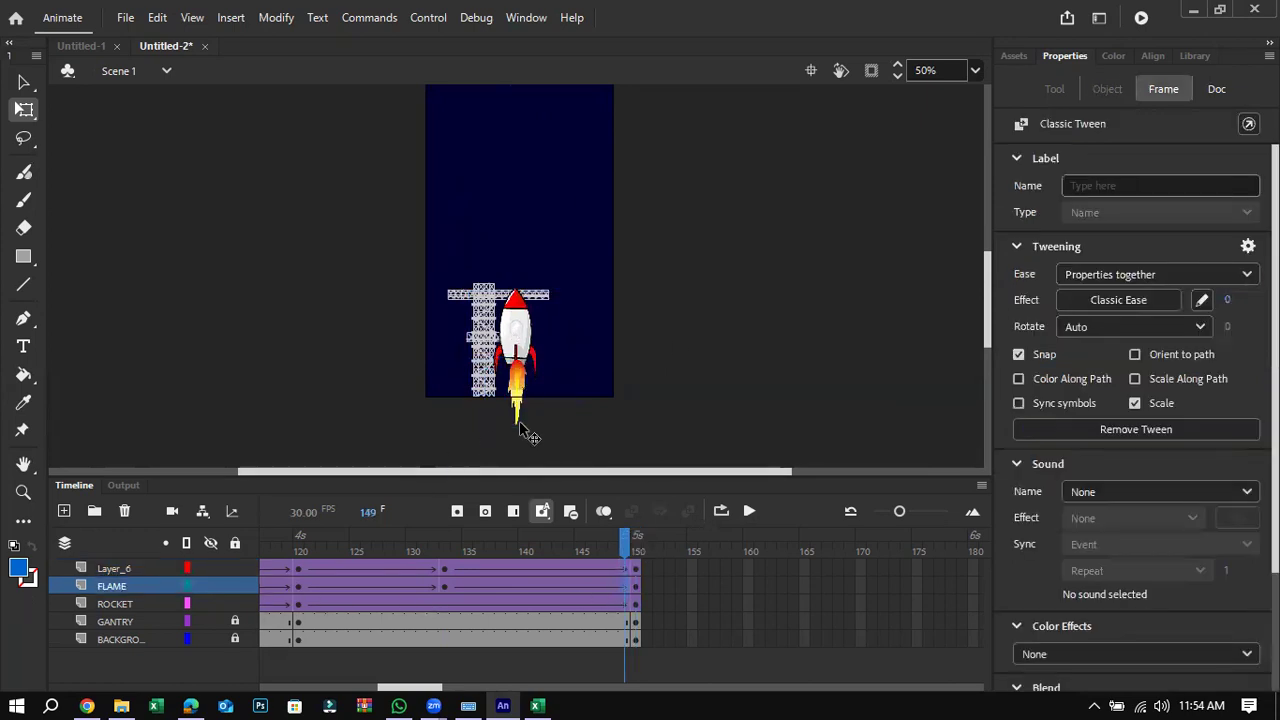
click(528, 412)
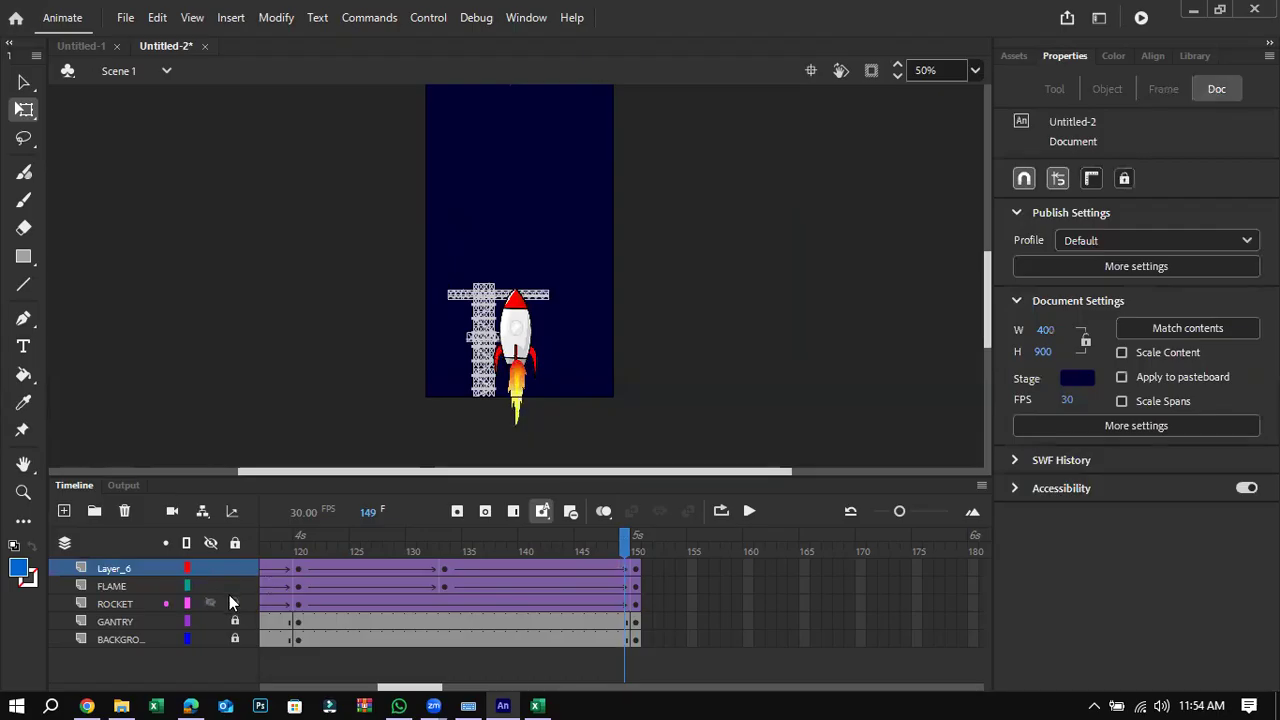
click(301, 605)
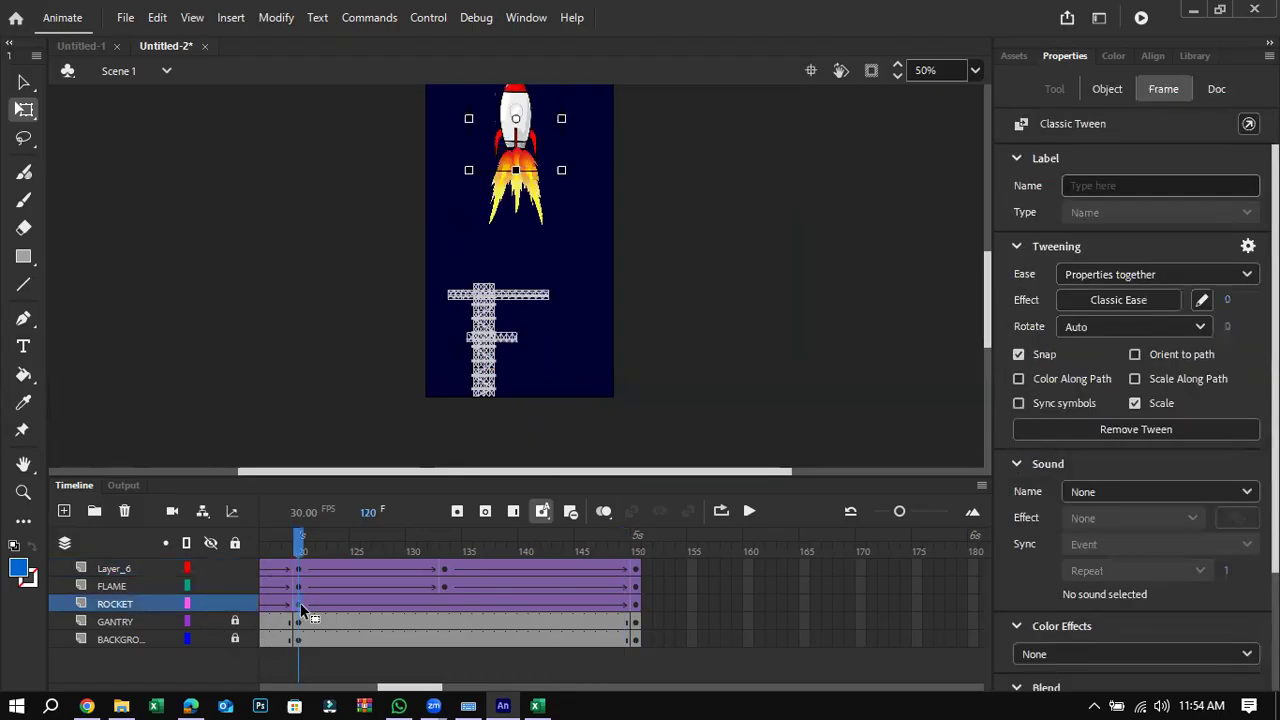
click(300, 586)
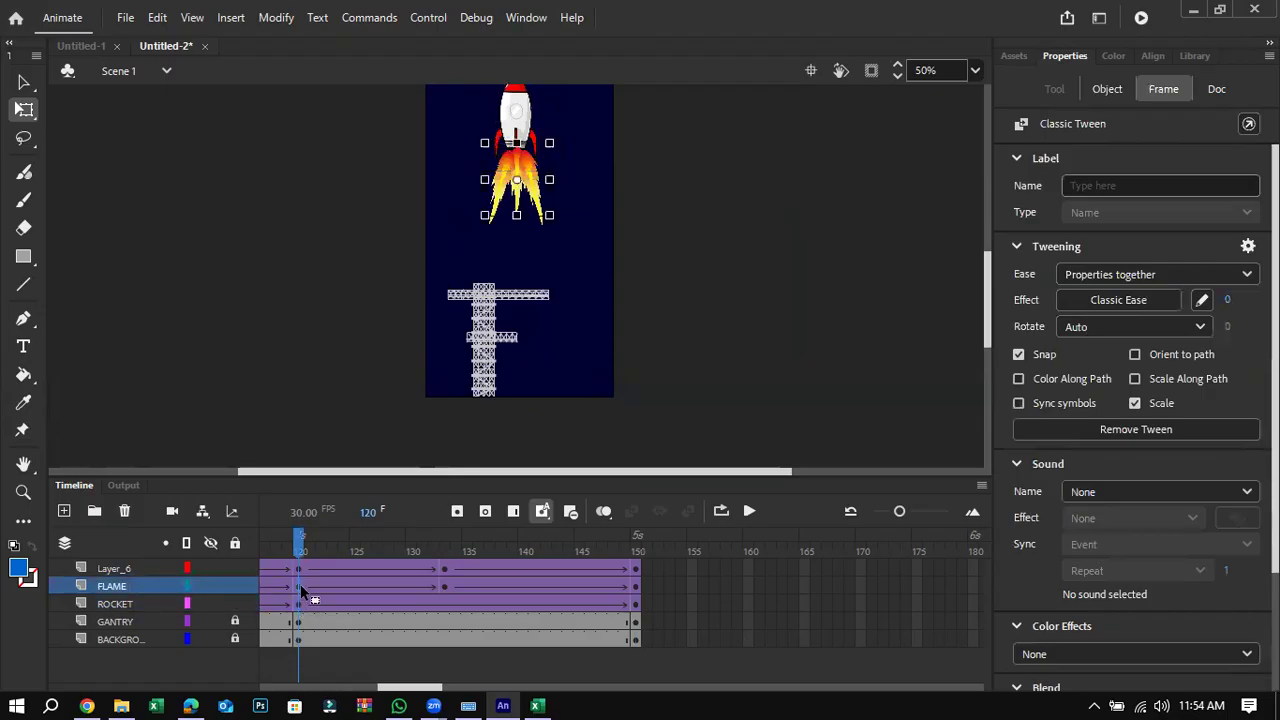
drag(581, 588, 639, 589)
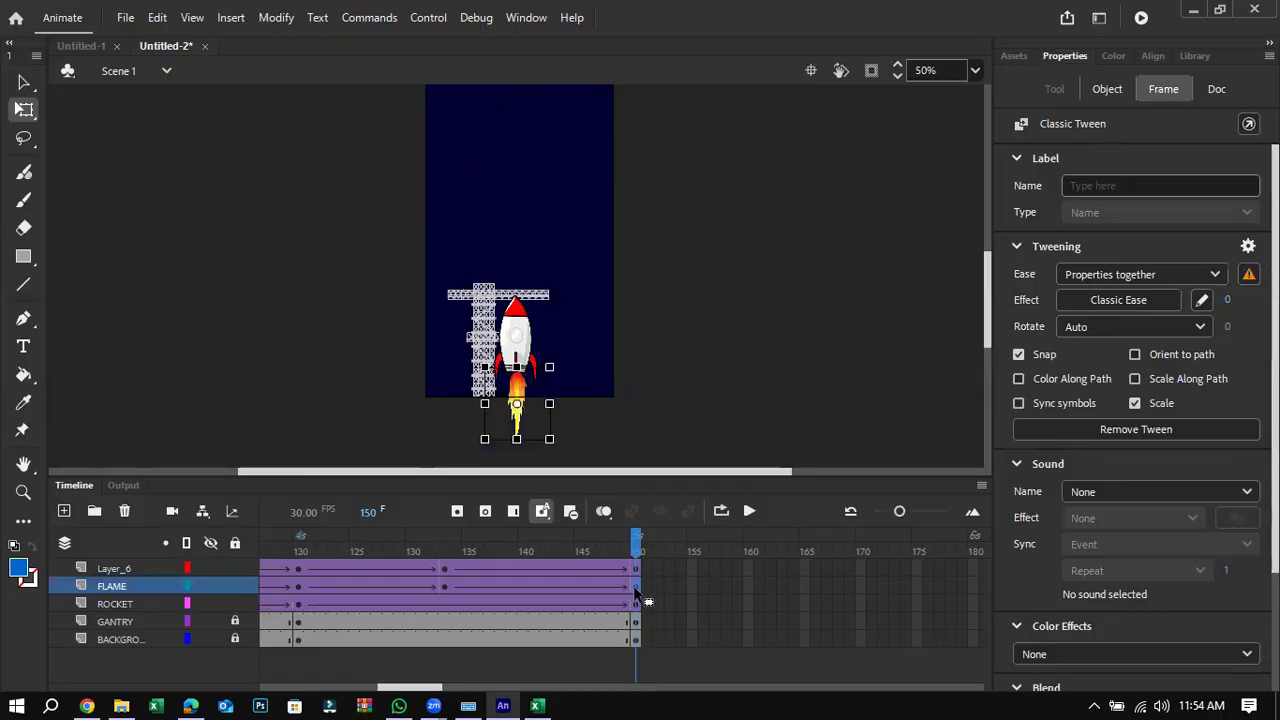
click(592, 588)
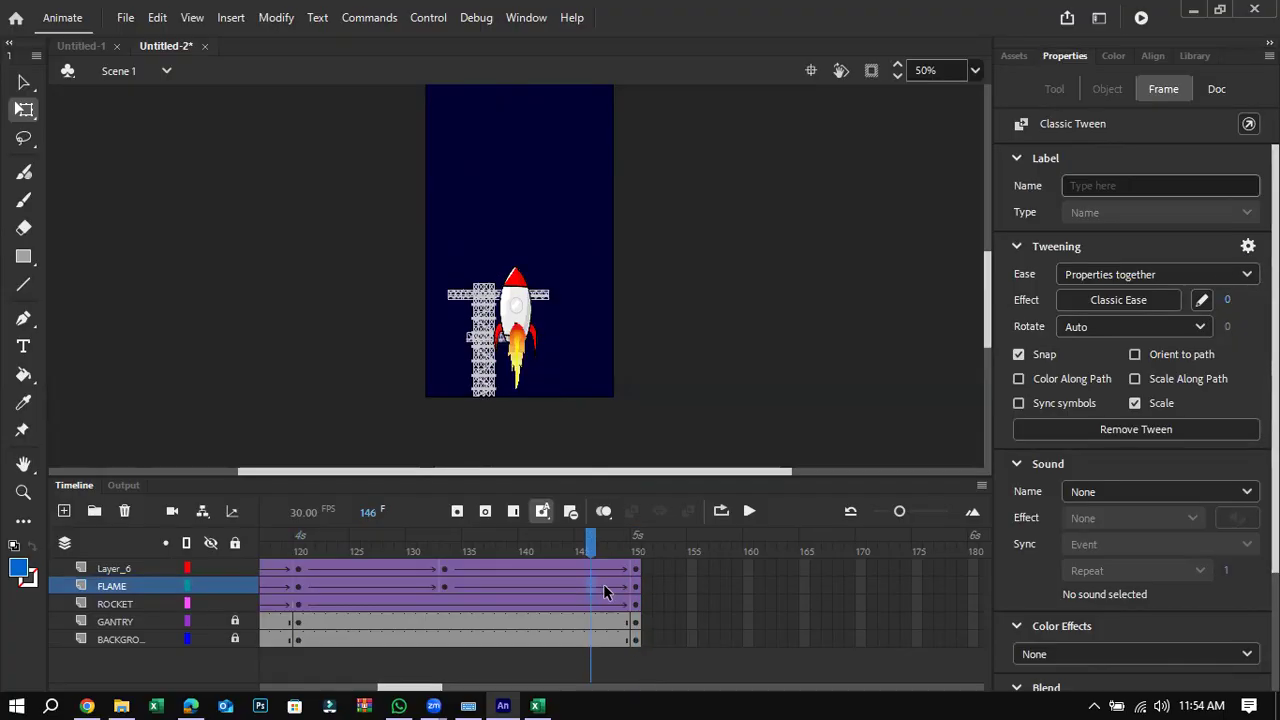
click(608, 586)
right_click(609, 587)
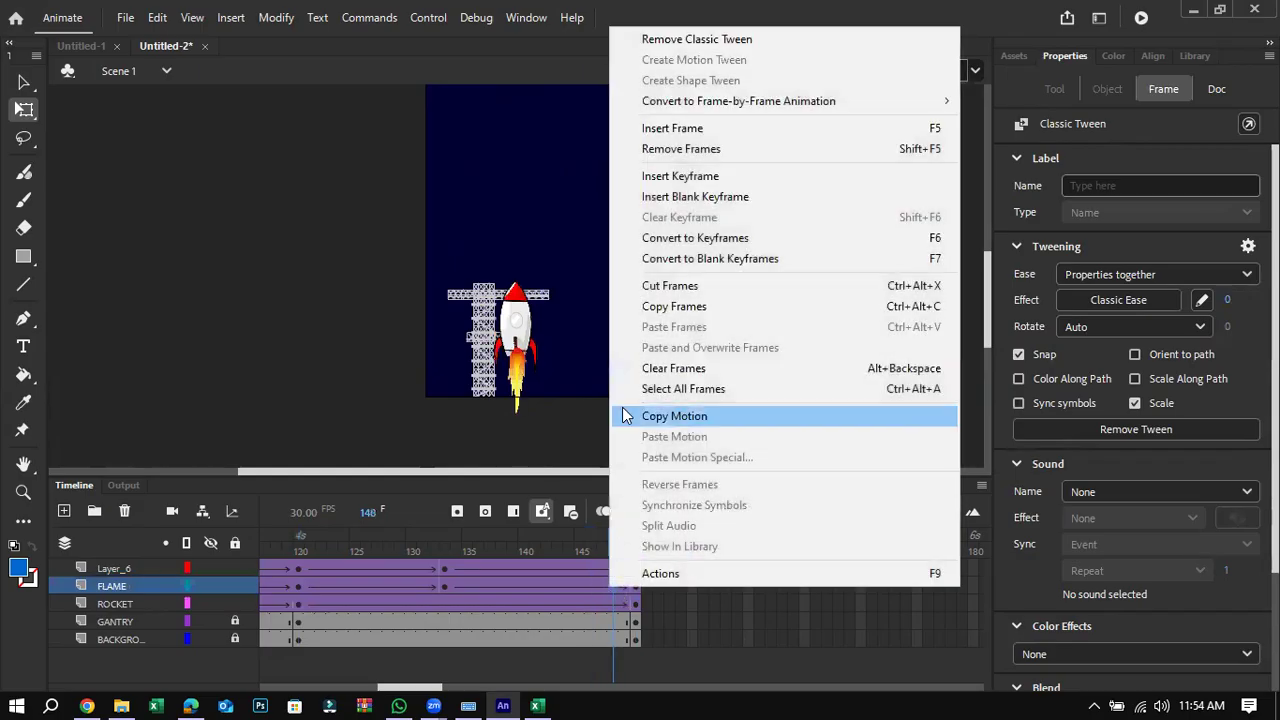
click(678, 178)
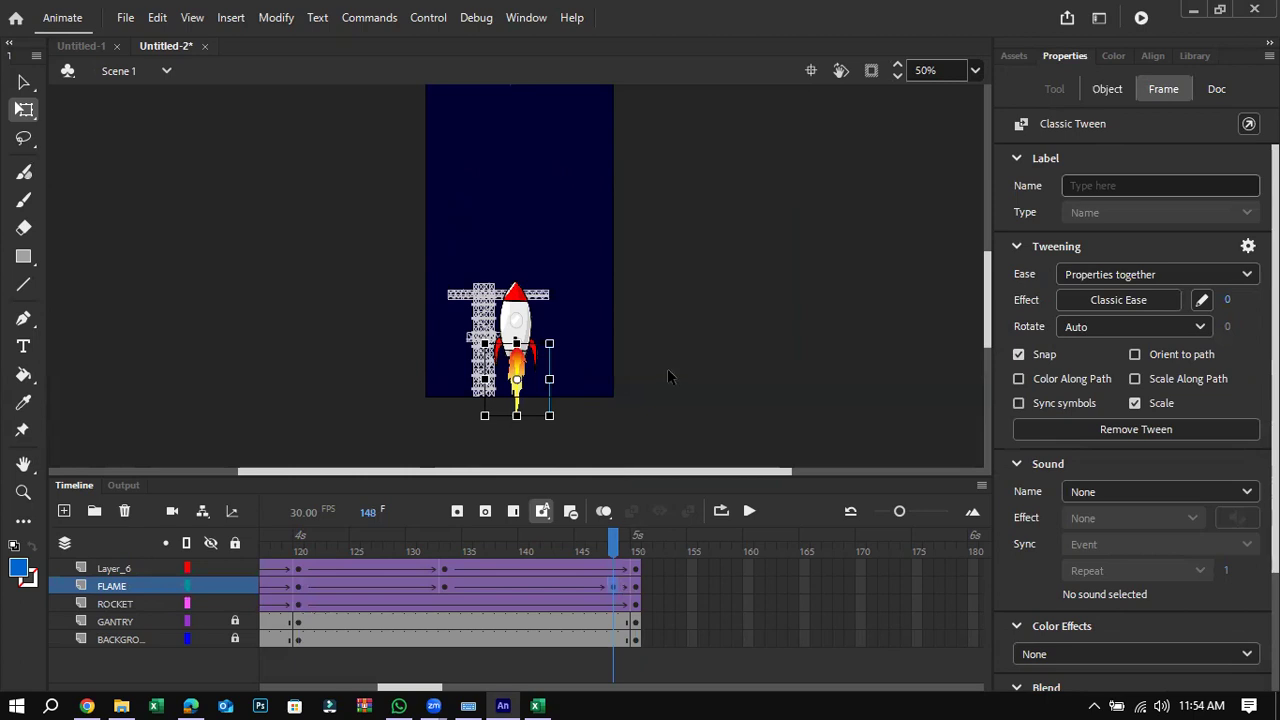
Step: Apply an Alpha color effect of 0% to the FLAME layer's keyframe at frame 148
click(20, 83)
click(245, 249)
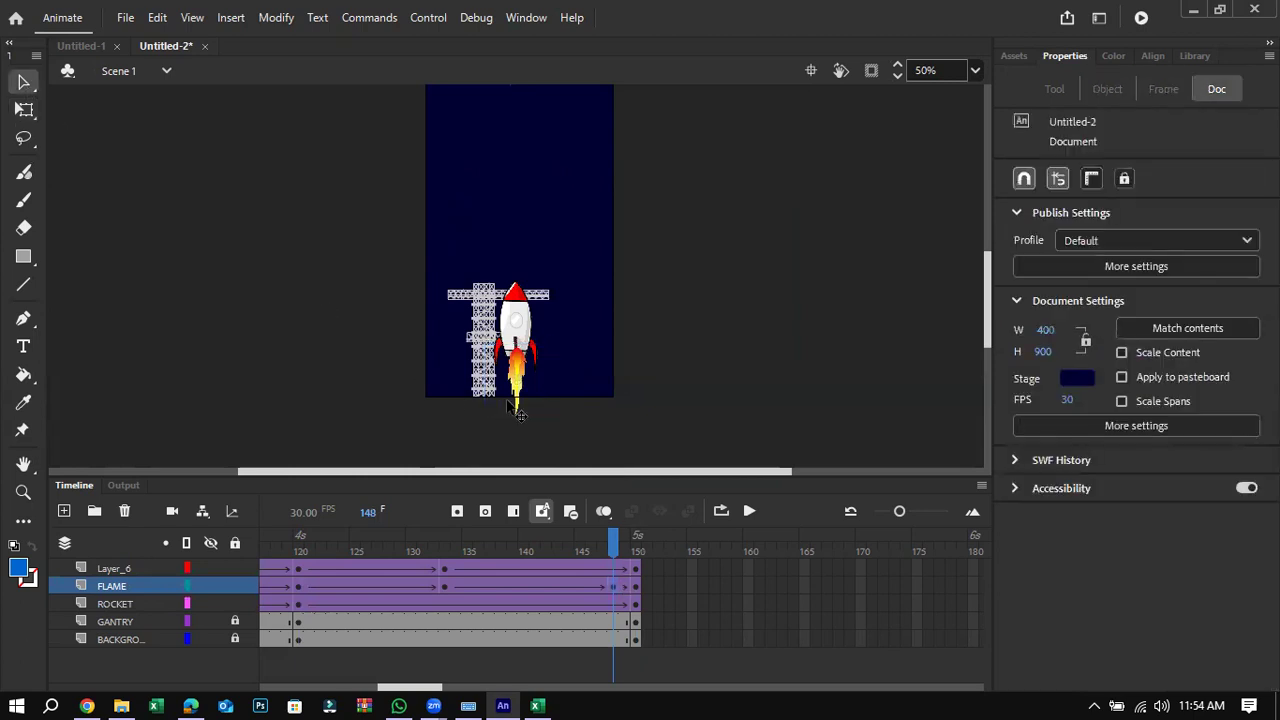
click(615, 588)
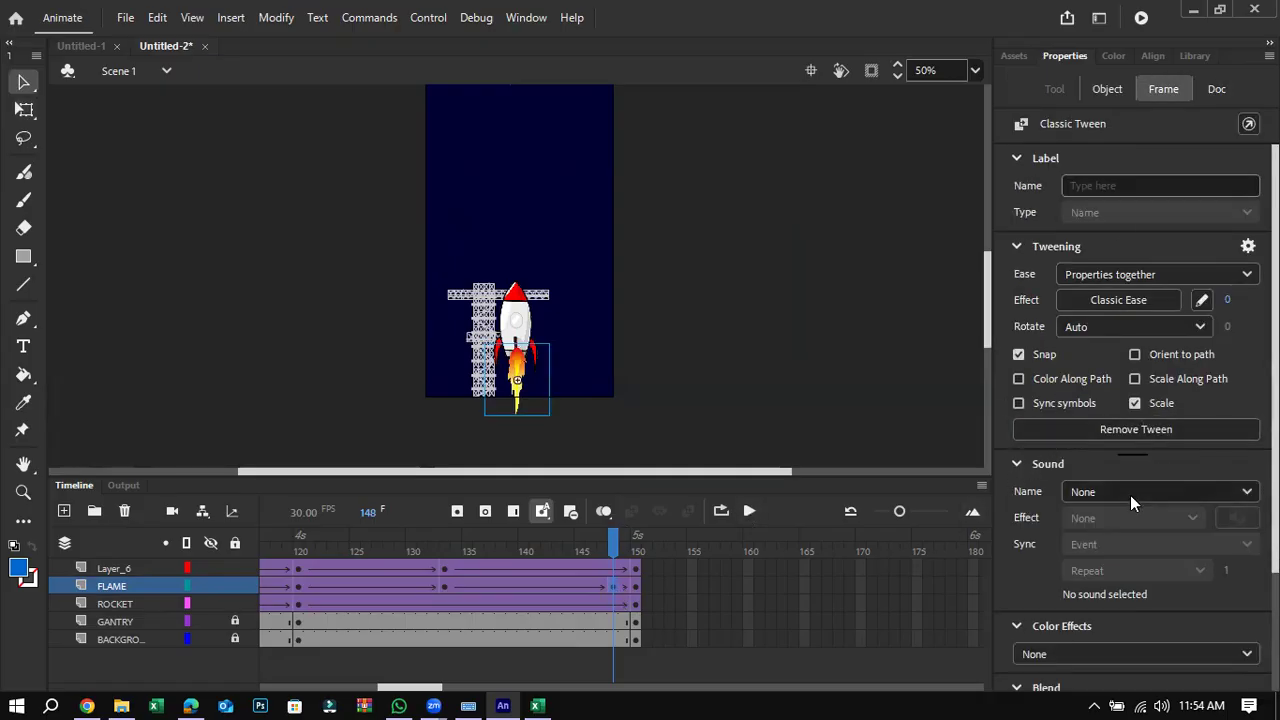
scroll(1130, 495, down, 3)
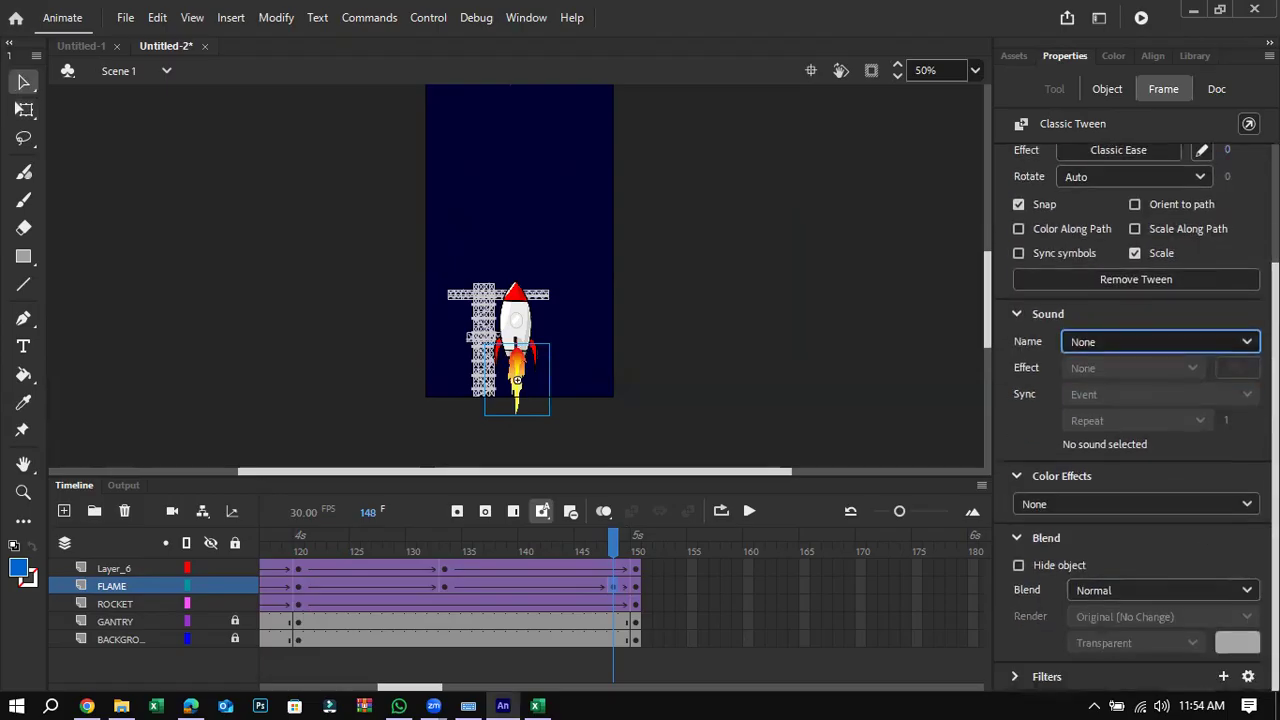
click(1078, 503)
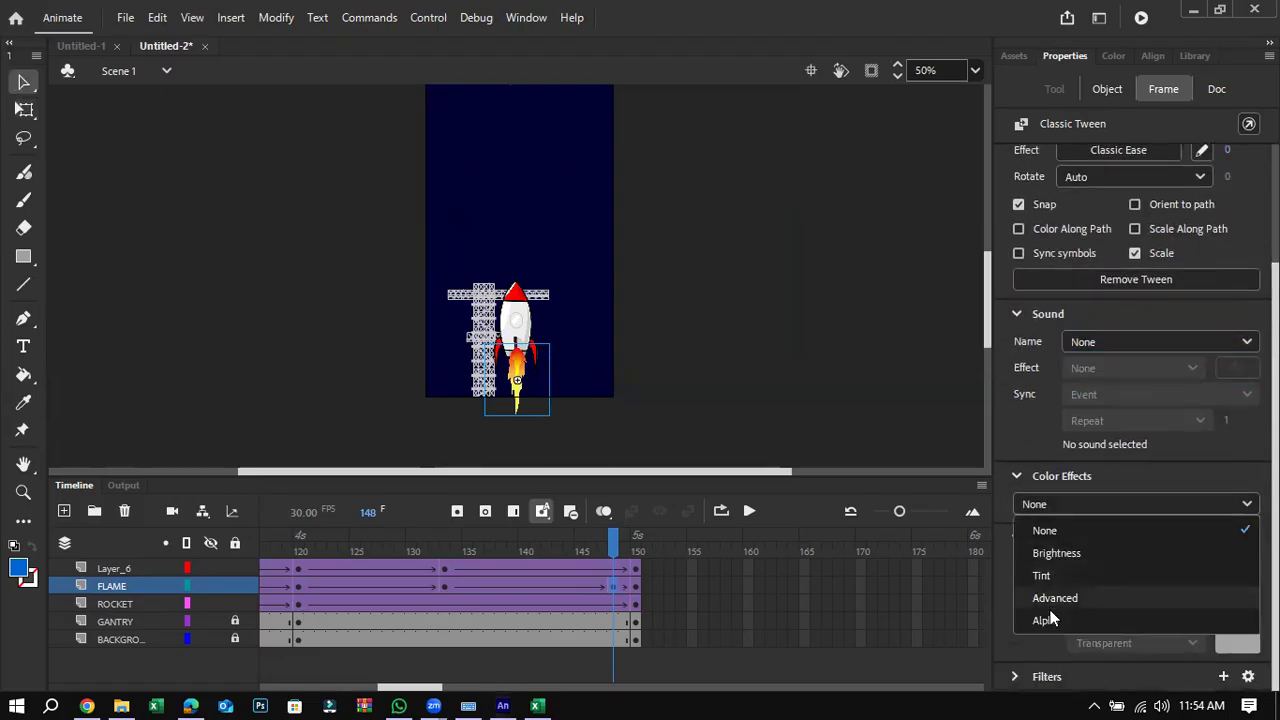
click(1046, 620)
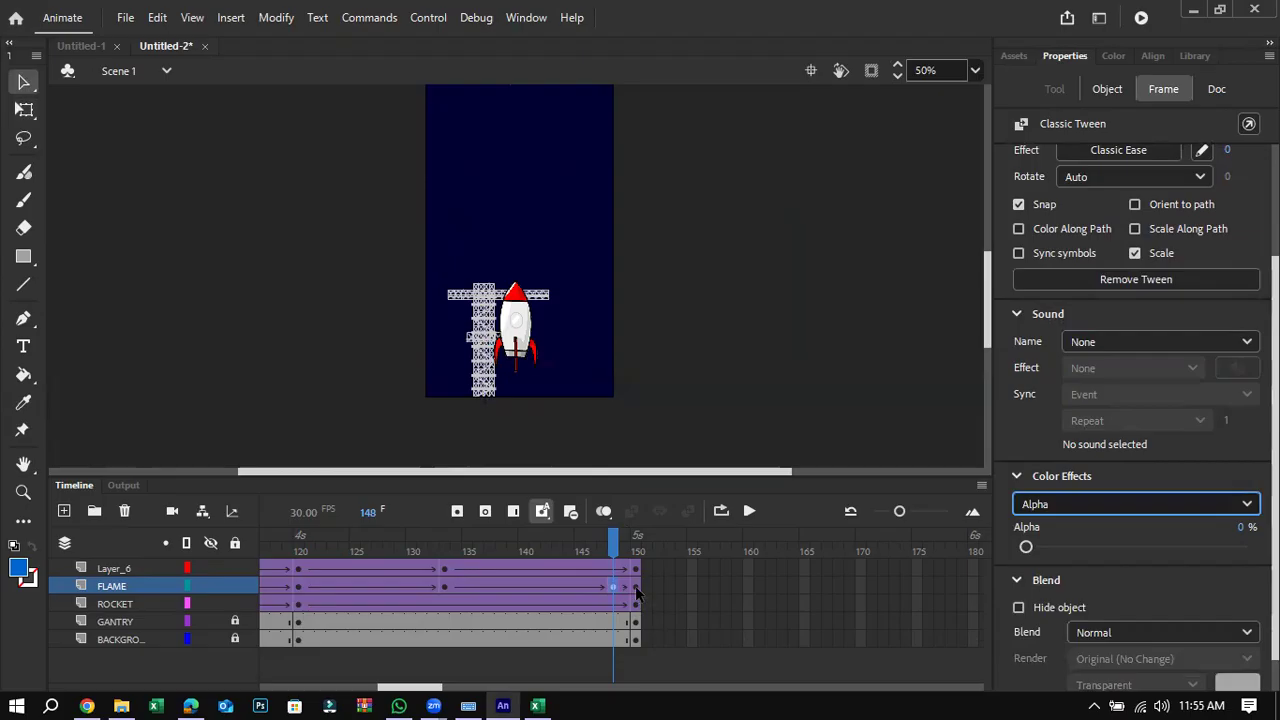
Step: Apply an Alpha color effect of 0% to the FLAME layer's frame 150 keyframe and check the hidden flame at frame 148
click(635, 586)
click(1089, 506)
click(1065, 618)
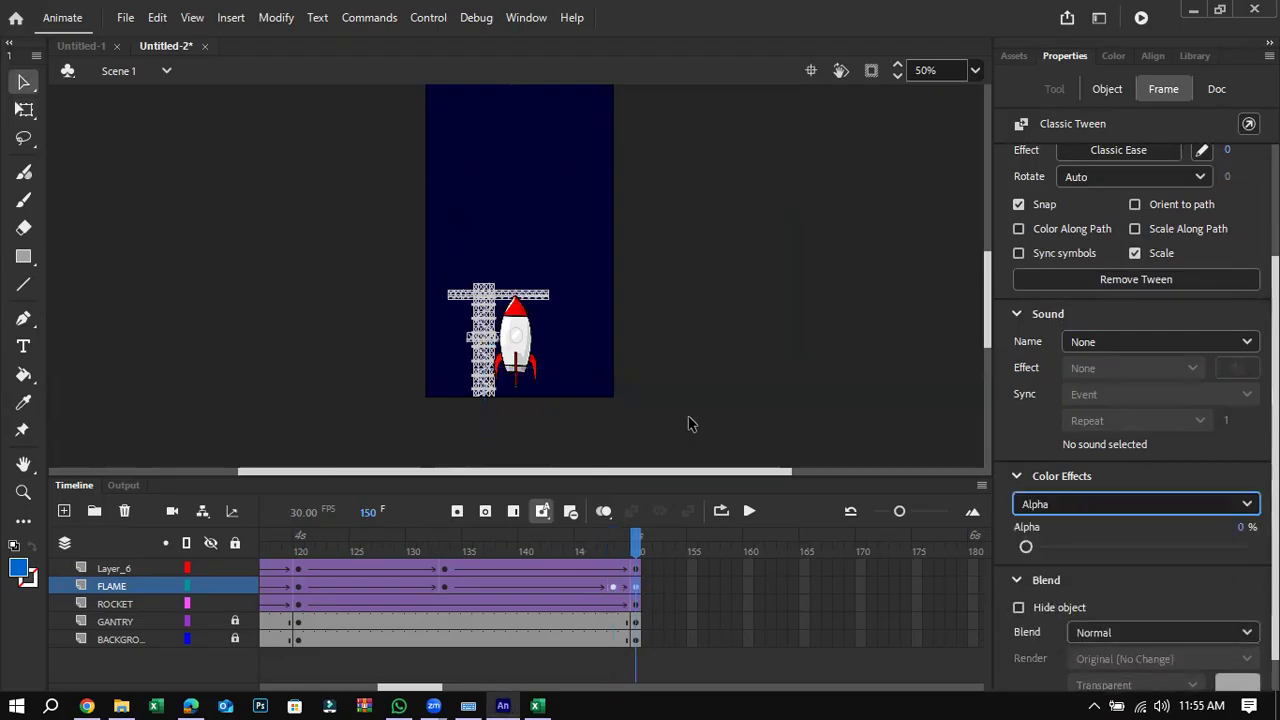
click(617, 587)
click(617, 589)
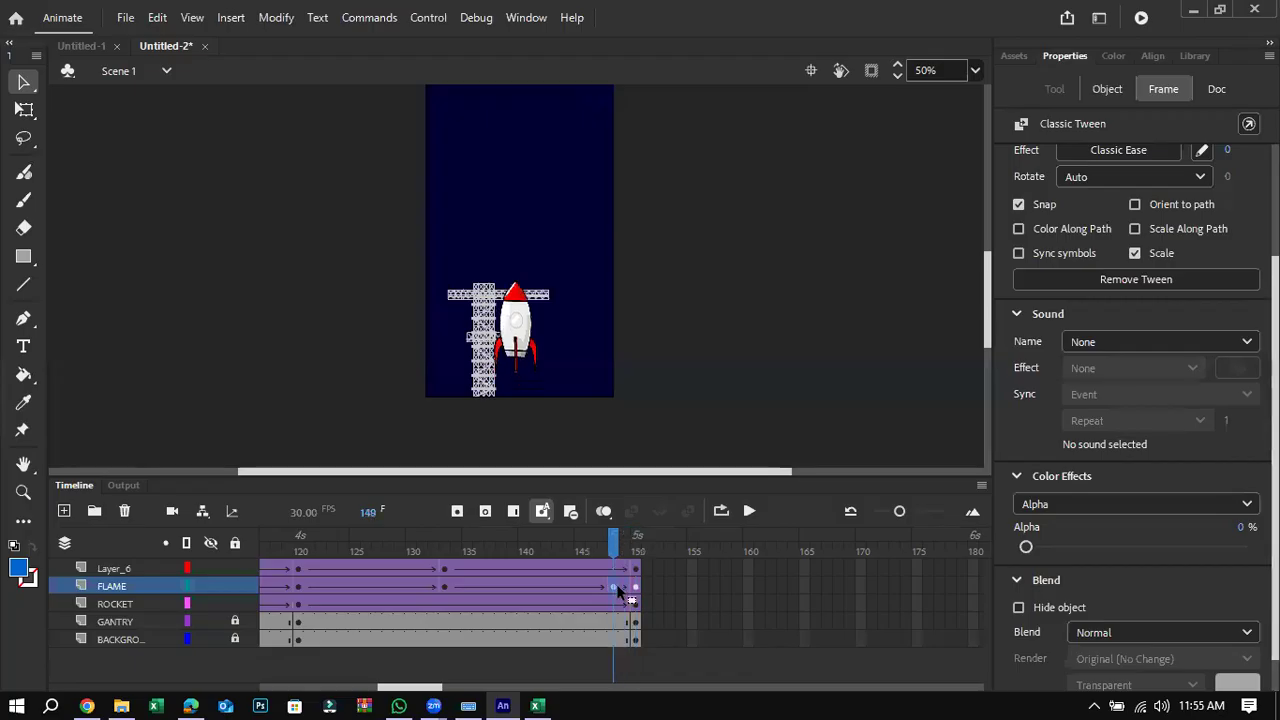
click(496, 374)
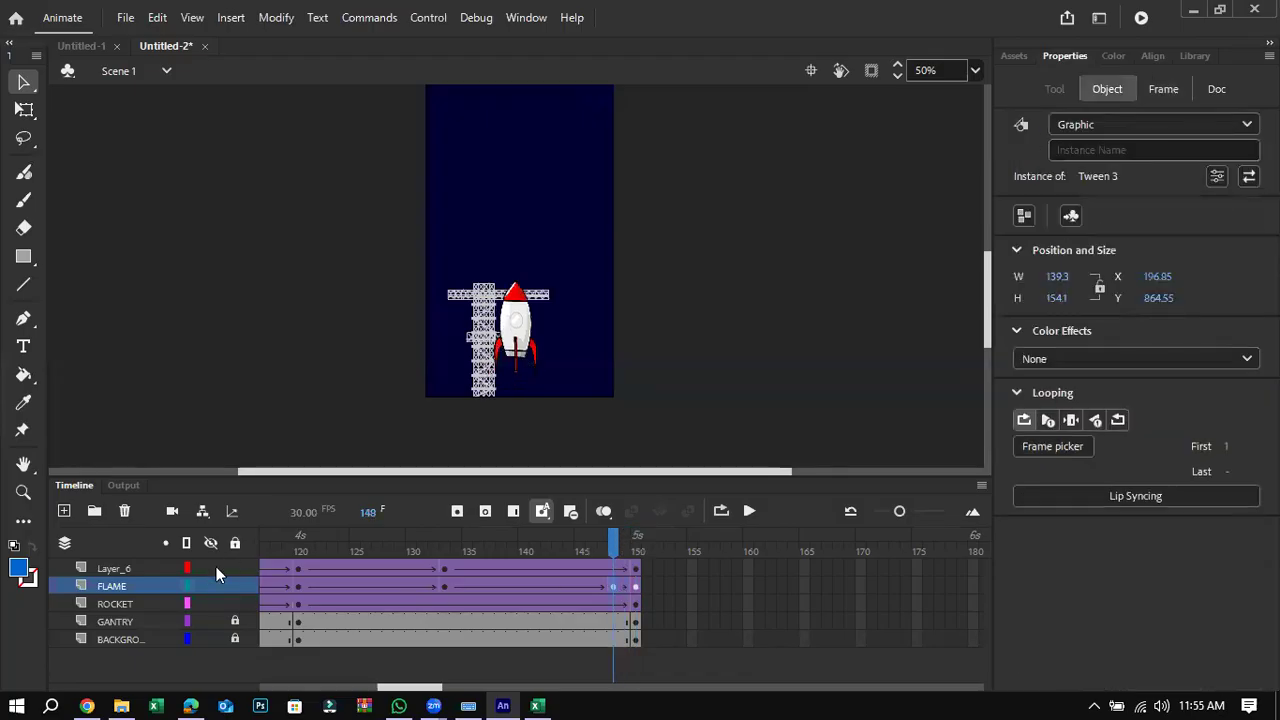
Step: Move the GANTRY layer above all other layers so it covers the rocket, and test the movie
click(122, 621)
drag(124, 623, 131, 560)
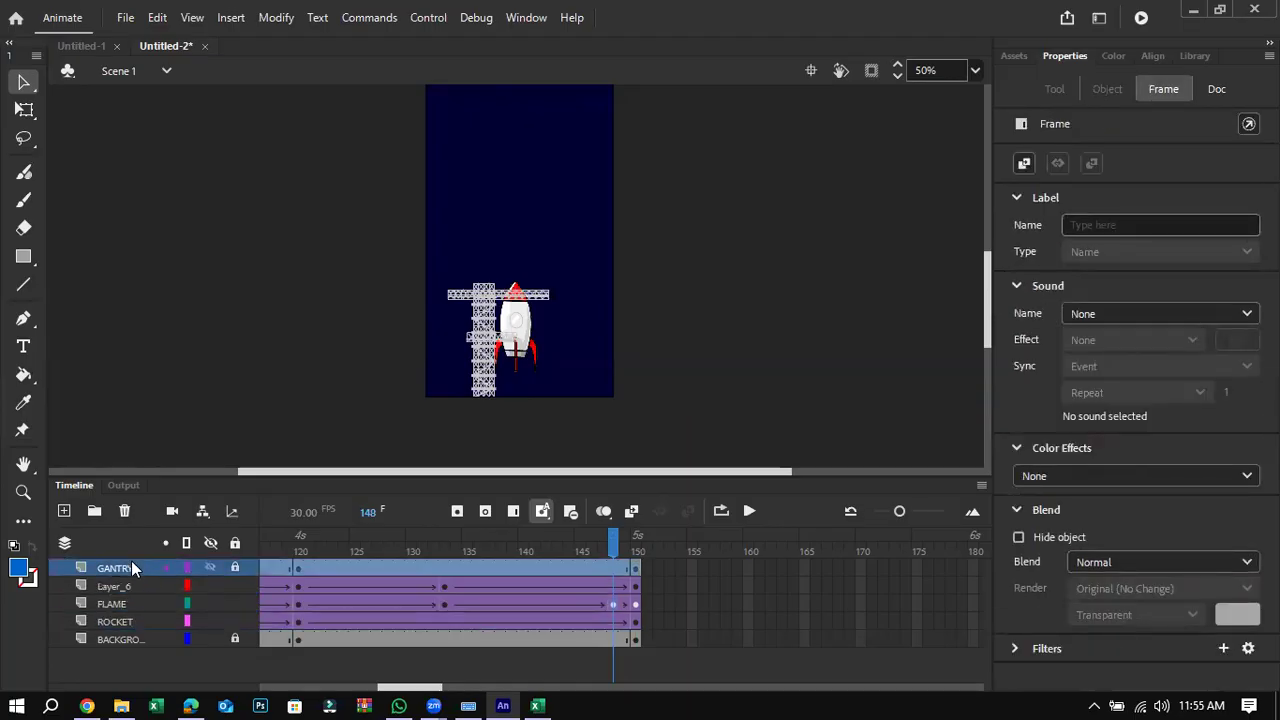
key(ctrl+Return)
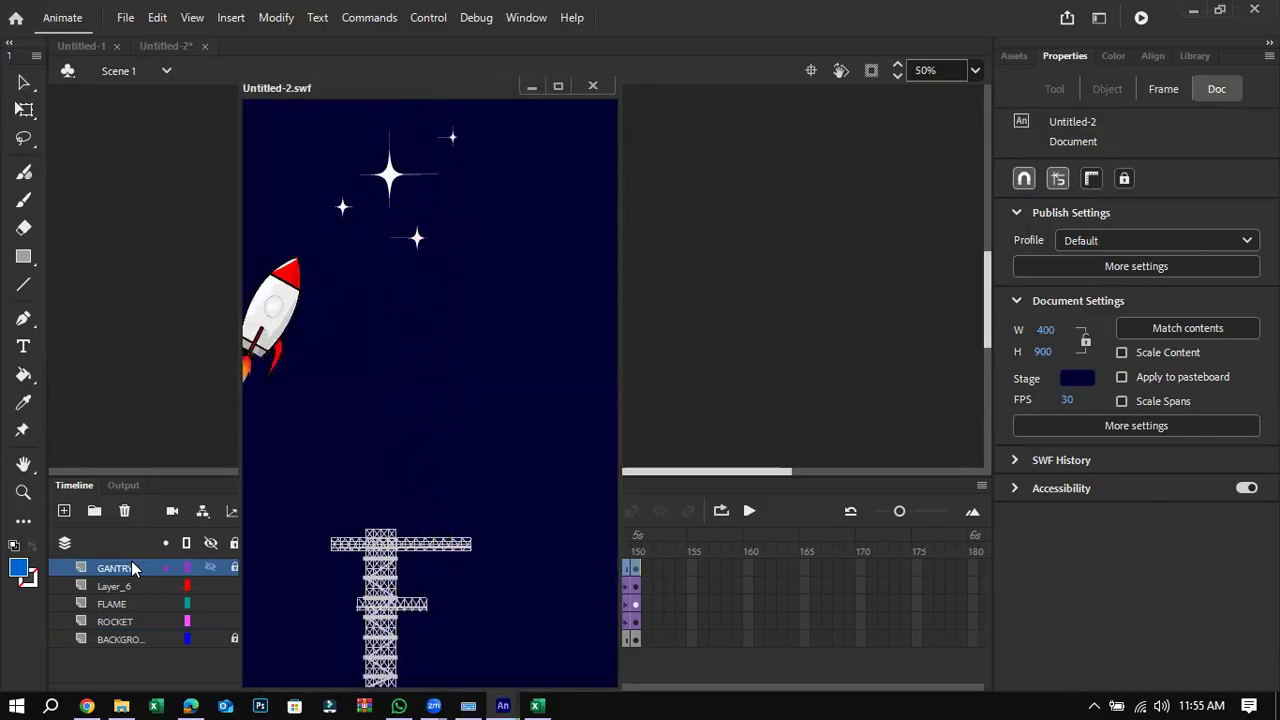
Step: Close the test movie and examine the rocket and flame positions across the descent frames, from frame 116 to 134
click(592, 88)
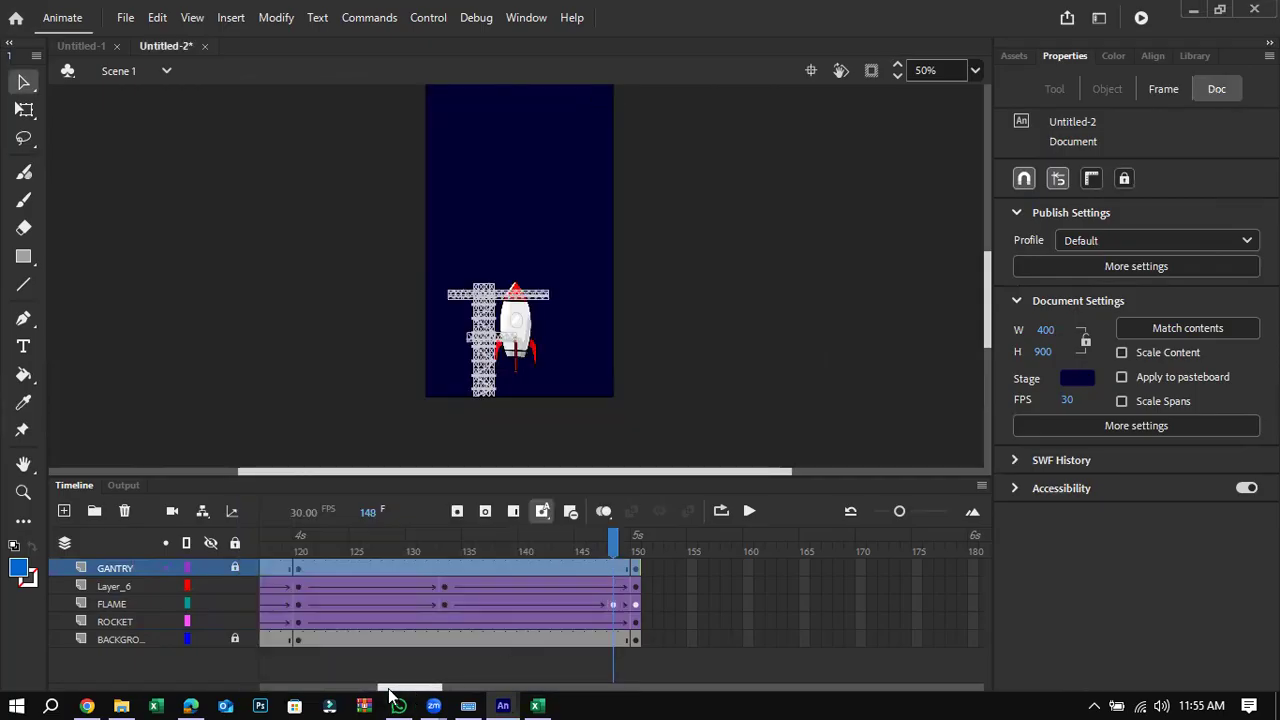
drag(404, 689, 364, 690)
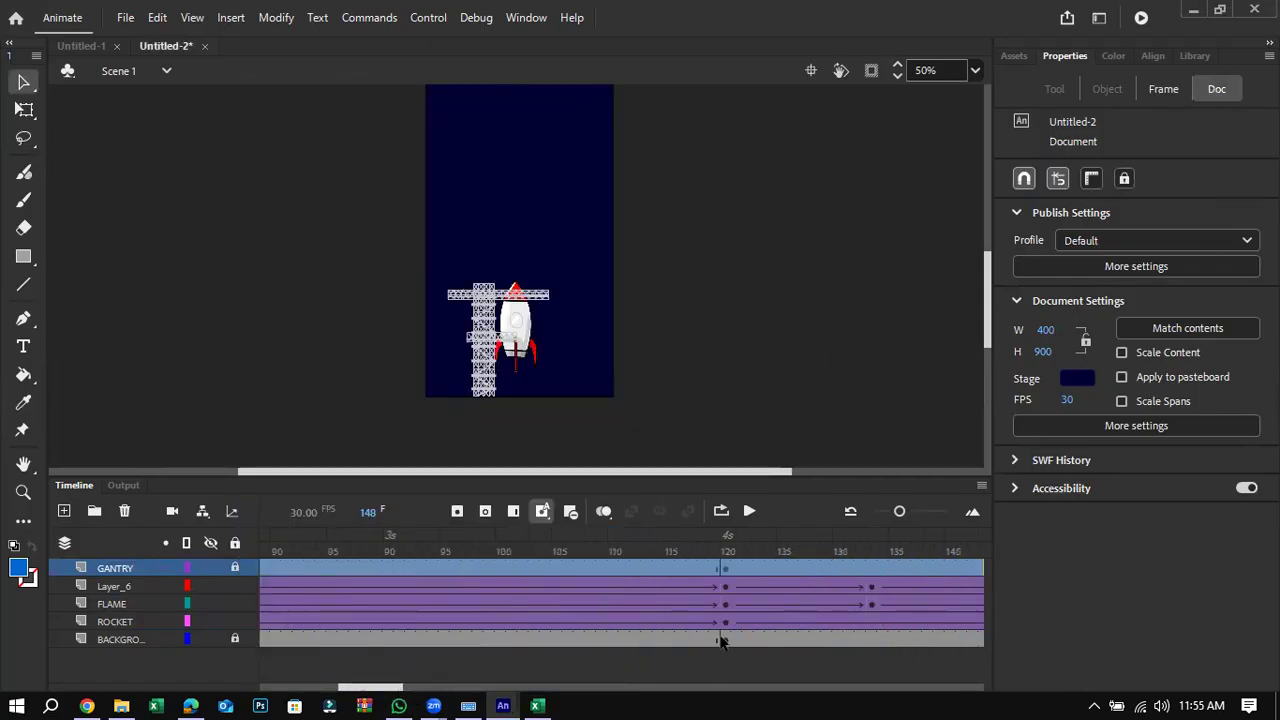
click(646, 570)
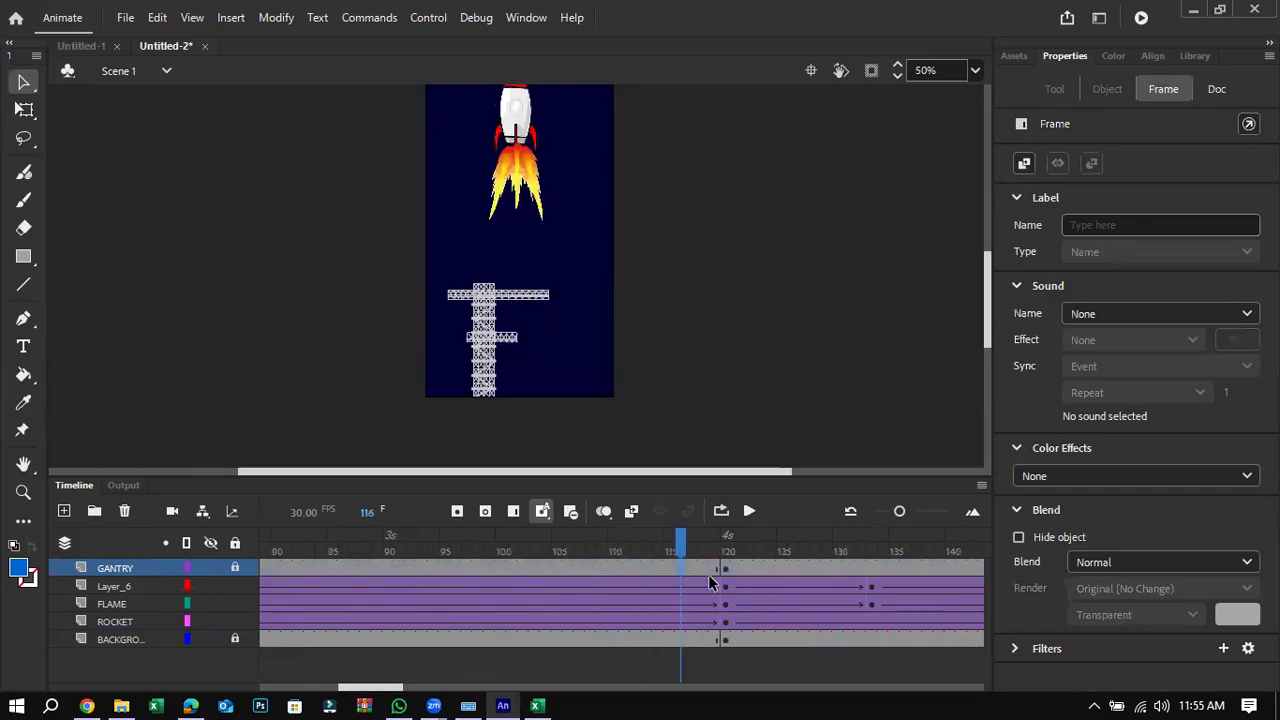
click(722, 587)
click(749, 587)
click(783, 587)
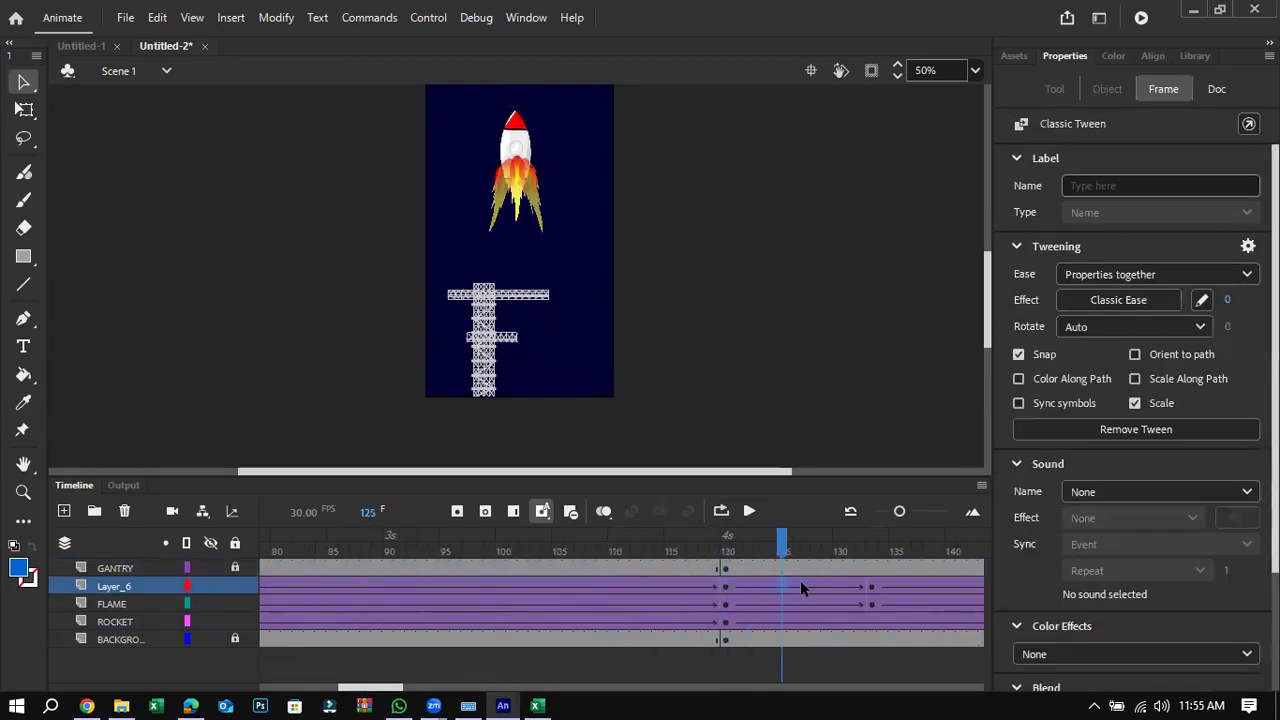
click(862, 588)
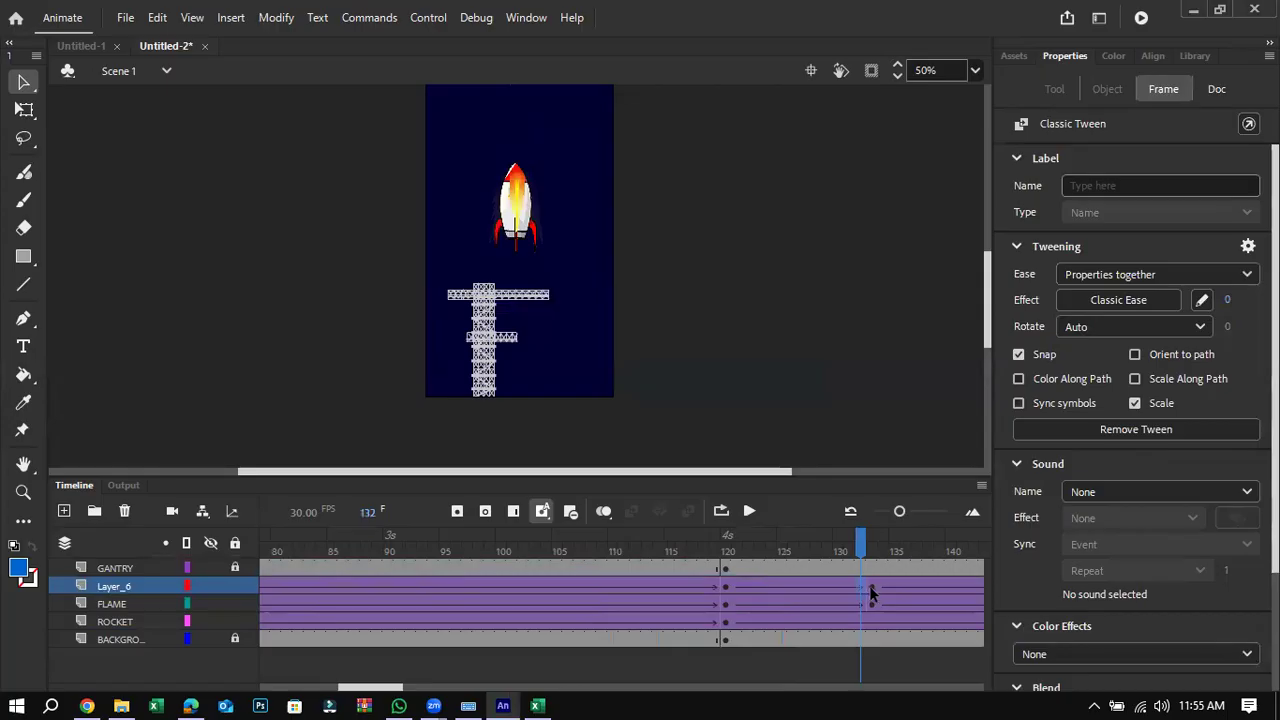
click(882, 590)
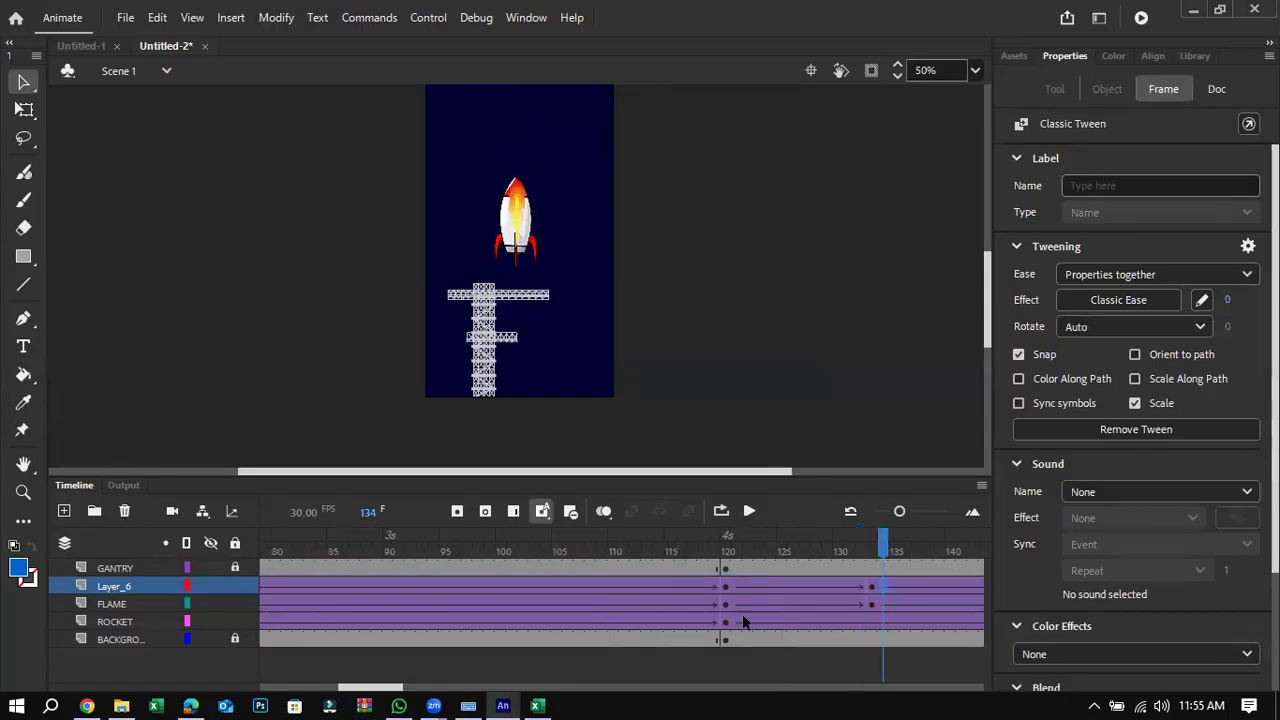
drag(375, 687, 395, 687)
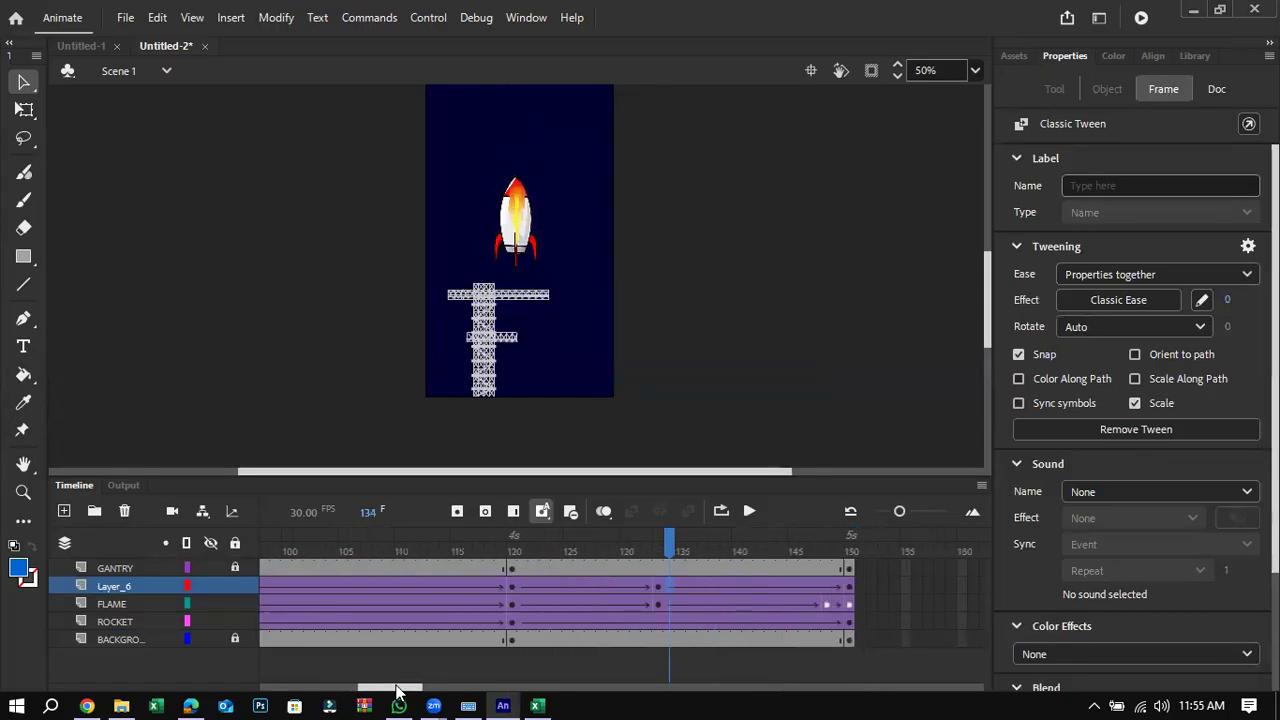
Step: Move the flame on the FLAME layer's frame 133 keyframe down from the rocket body to directly beneath its nozzle, nudging it slightly left
click(660, 606)
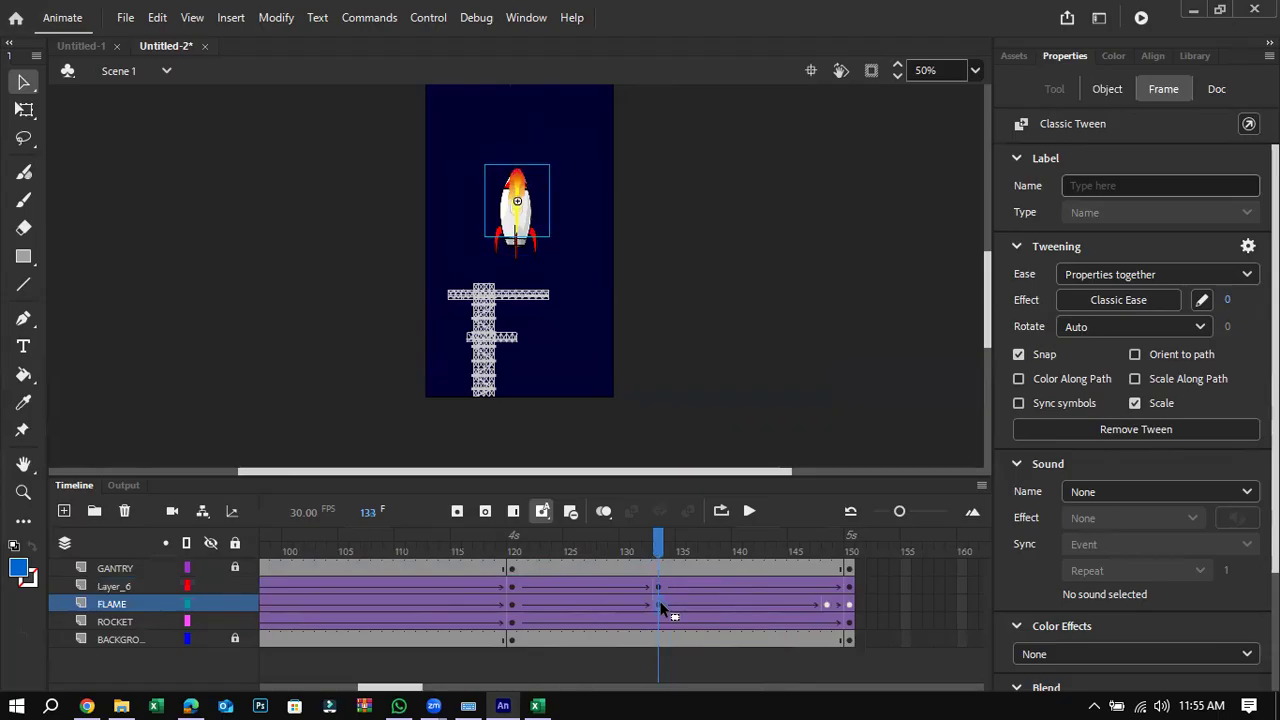
key(Down)
key(Down)
key(Down)
key(Down)
key(Down)
key(Down)
key(Down)
key(Down)
key(Down)
key(Down)
key(Down)
key(Down)
key(Down)
key(Down)
key(Down)
key(Down)
key(Down)
key(Down)
key(Down)
key(Down)
key(Down)
key(Down)
key(Down)
key(Down)
key(Down)
key(Down)
key(Down)
key(Down)
key(Down)
key(Down)
key(Down)
key(Down)
key(Down)
key(Down)
key(Down)
key(Down)
key(Down)
key(Down)
key(Down)
key(Down)
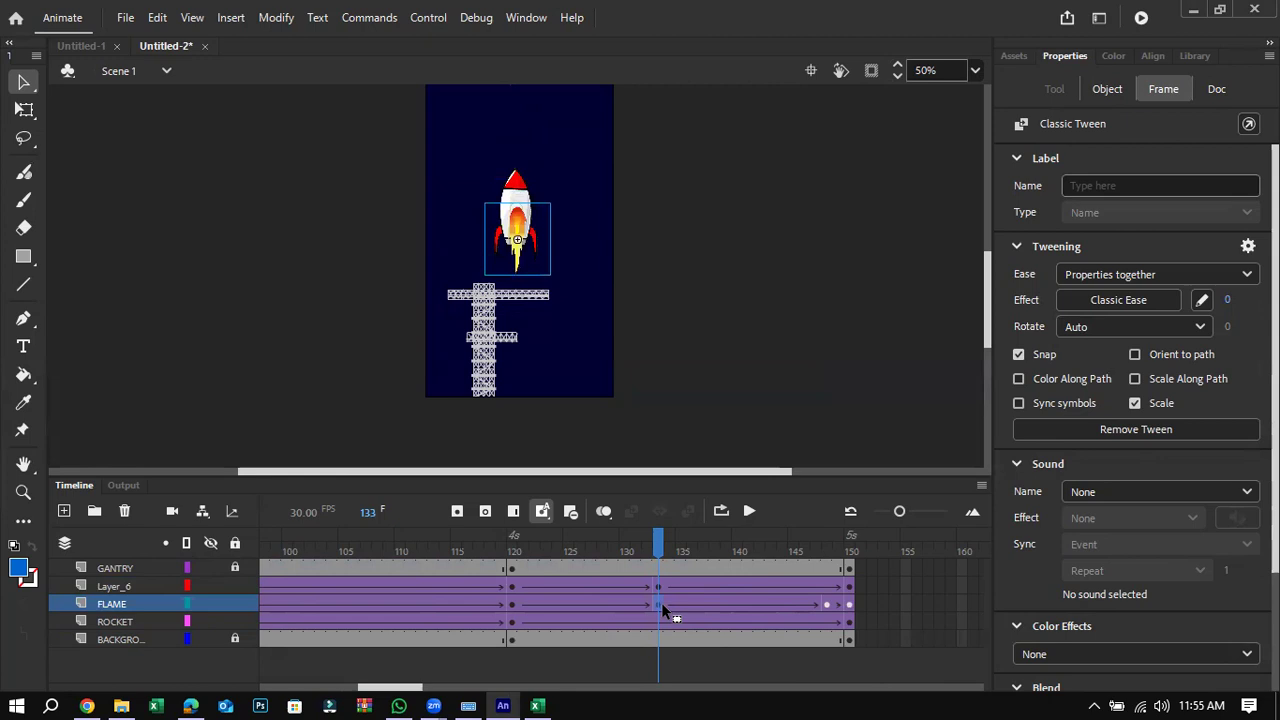
key(Down)
key(Down)
key(Down)
key(Down)
key(Down)
key(Down)
key(Down)
key(Down)
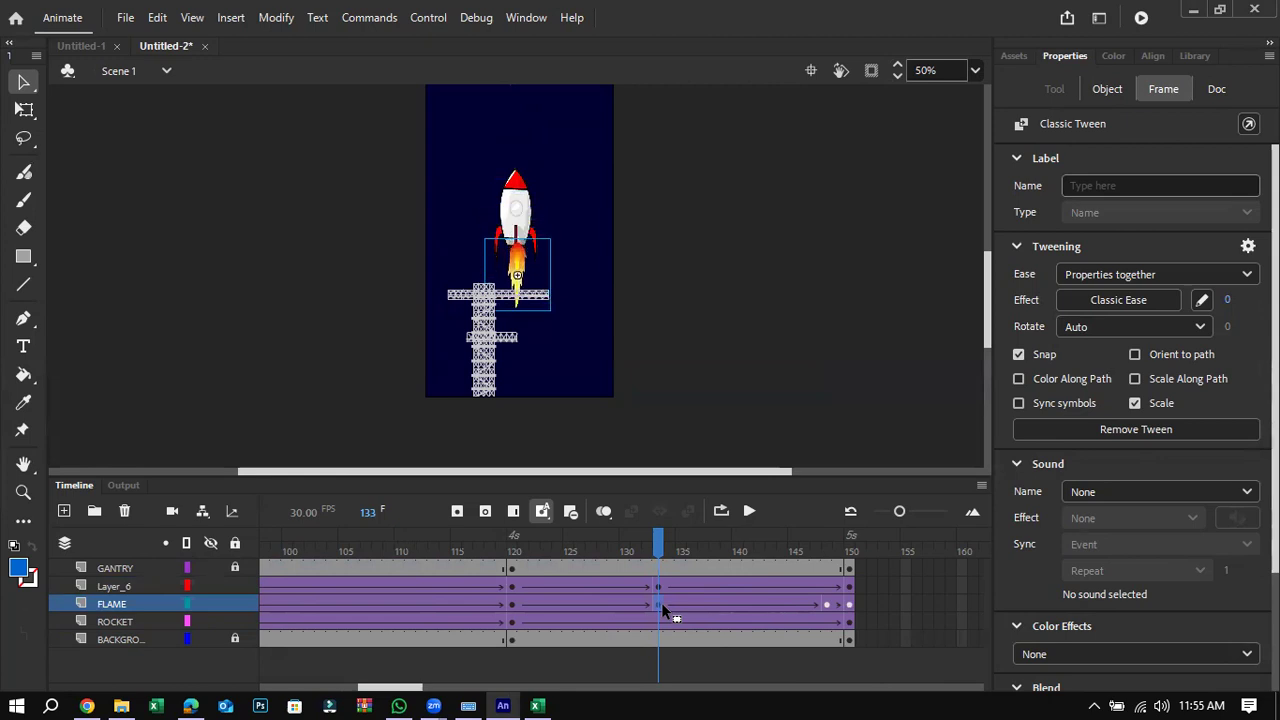
key(Down)
key(Left)
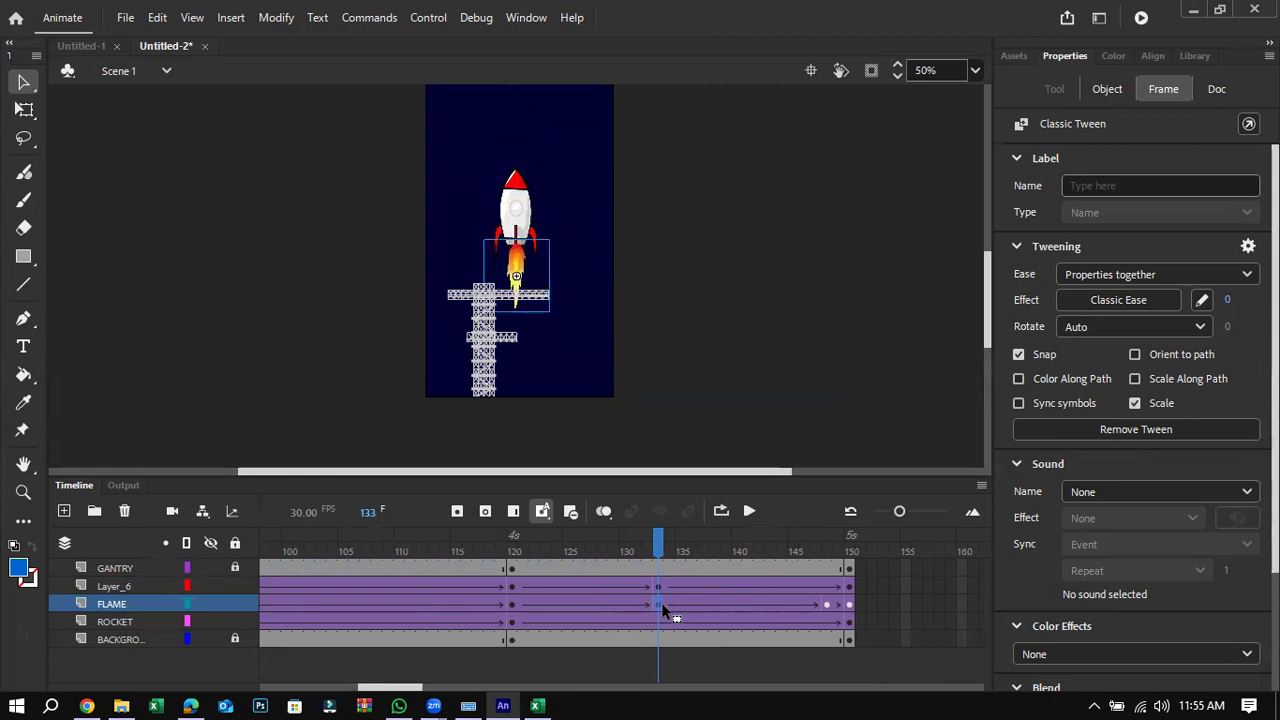
Step: Check the flame's alignment at frame 136, then test the movie and close the preview
drag(740, 612, 693, 589)
click(693, 589)
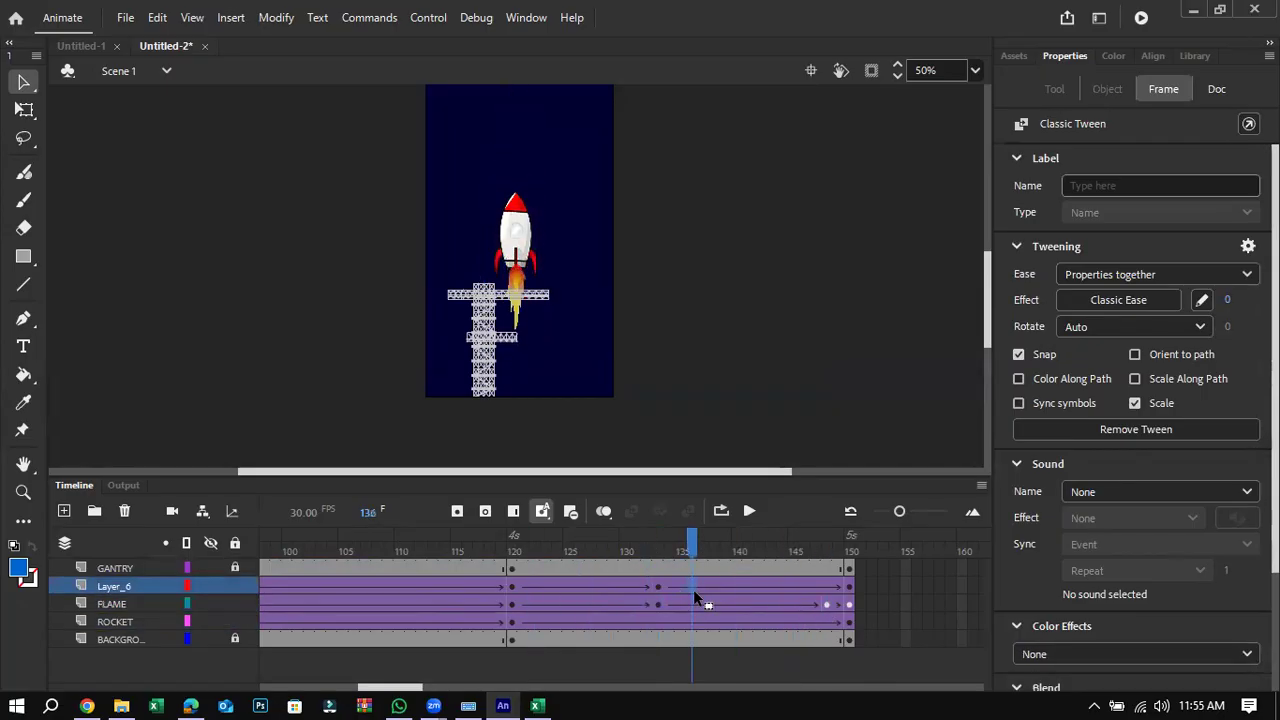
key(ctrl+Return)
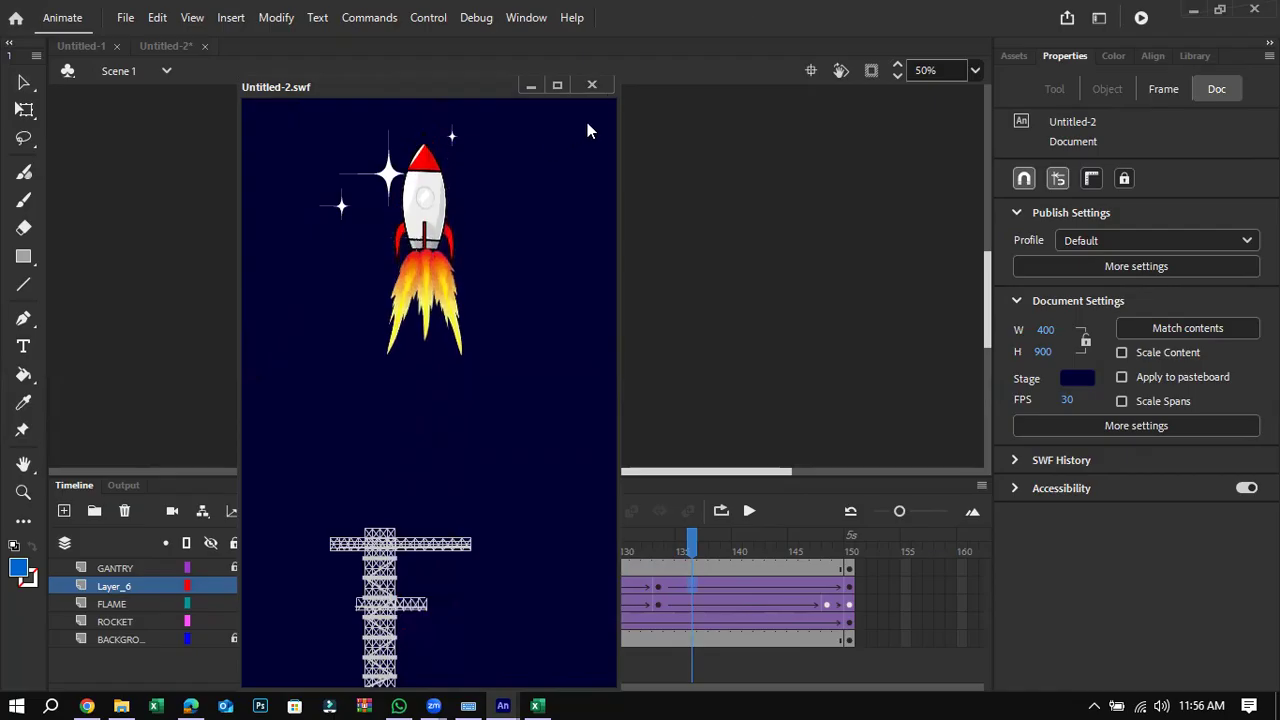
click(592, 85)
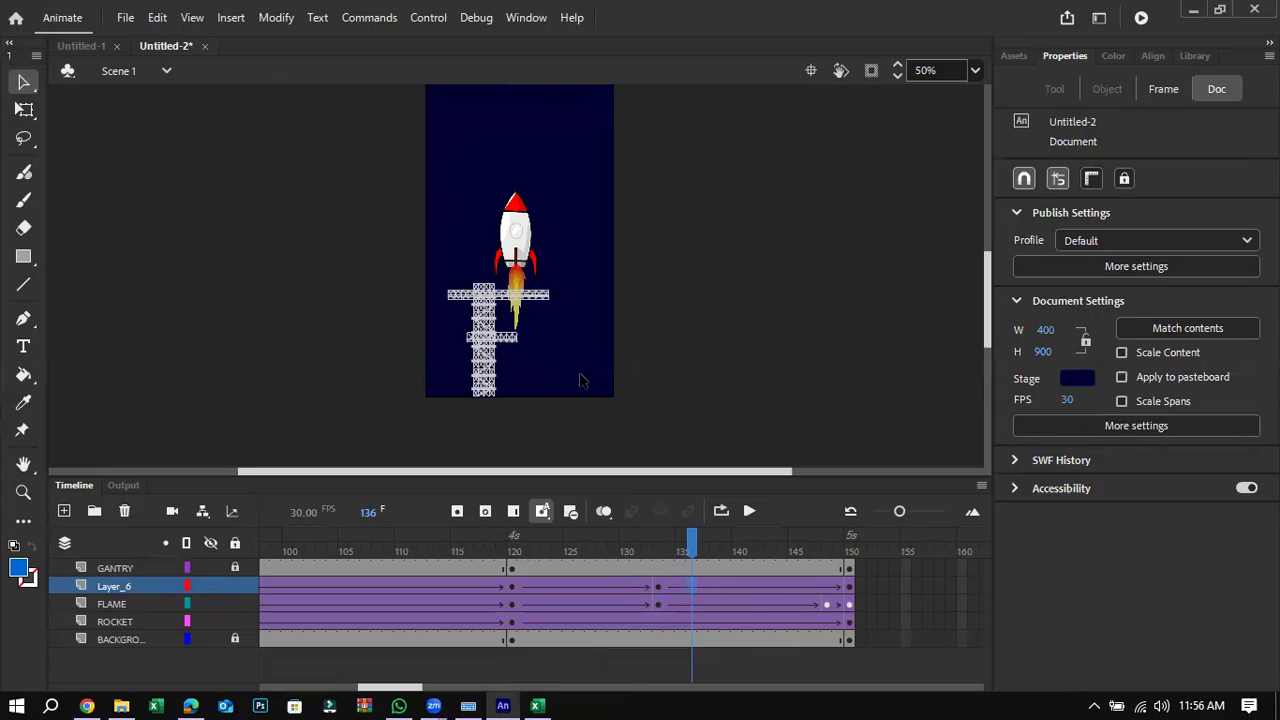
Step: Switch to the exam paper 9626_m23_qp_04.pdf in Edge, zoom out, and underline the animation task's [25] mark allocation
click(190, 705)
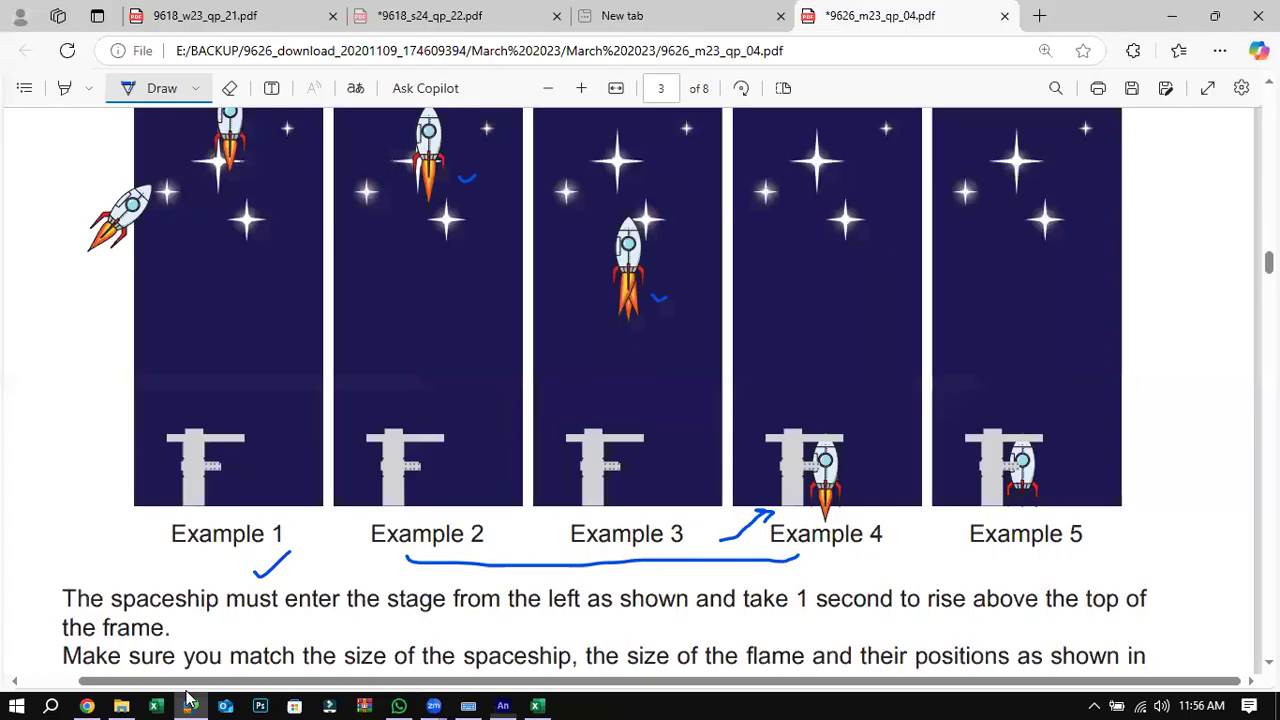
click(547, 88)
click(547, 88)
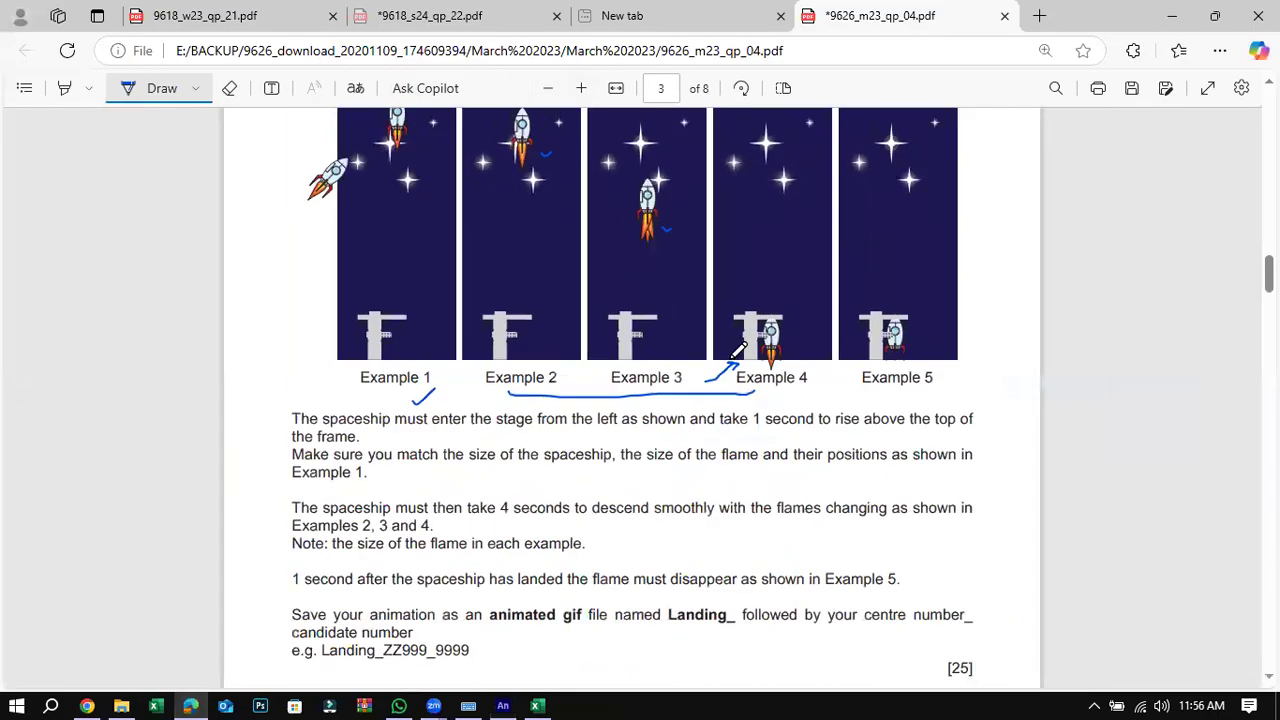
scroll(757, 413, down, 2)
drag(922, 511, 995, 513)
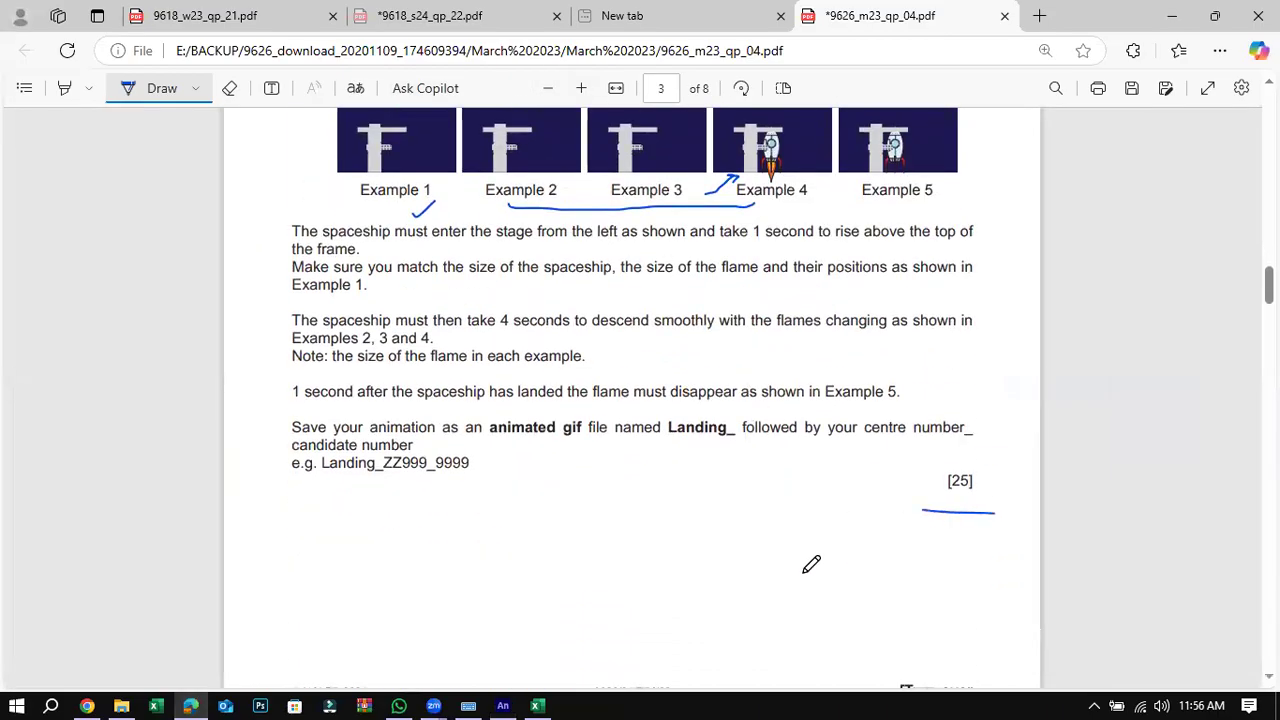
Step: Review the paper's total mark information on page 1 and the Task 1 rocket image instructions on page 2
scroll(813, 560, up, 20)
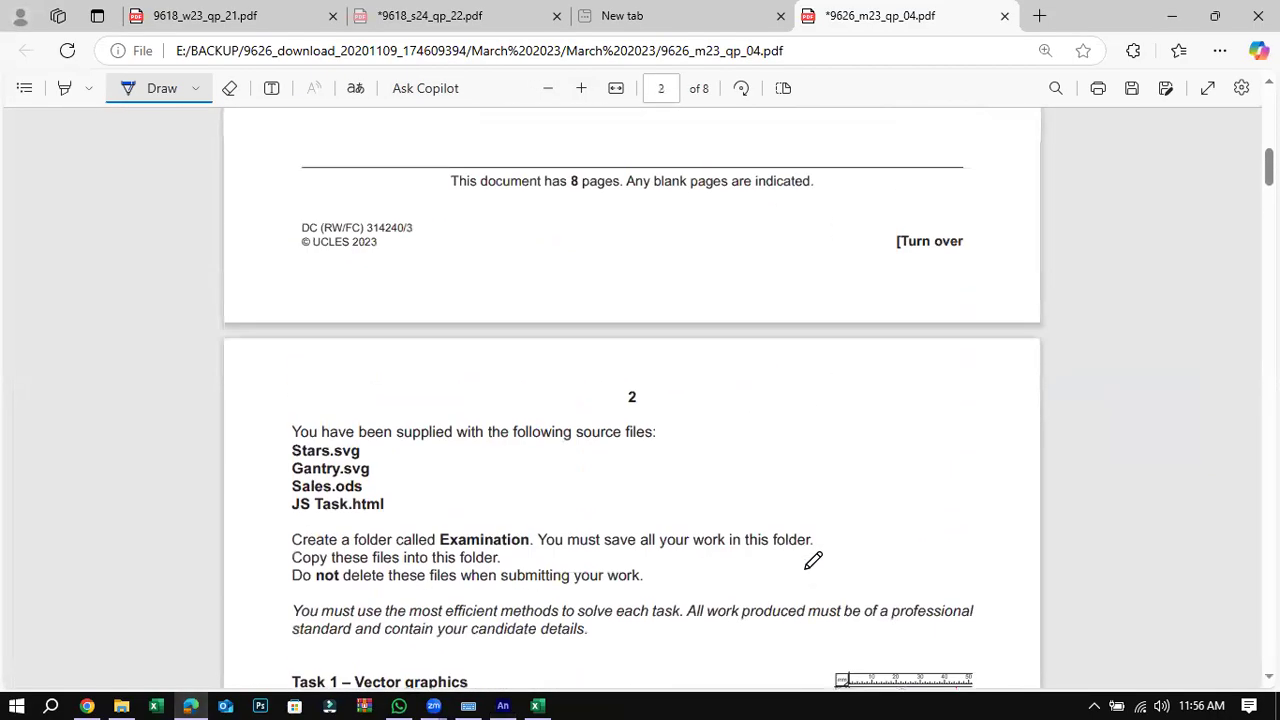
click(931, 382)
scroll(643, 418, down, 10)
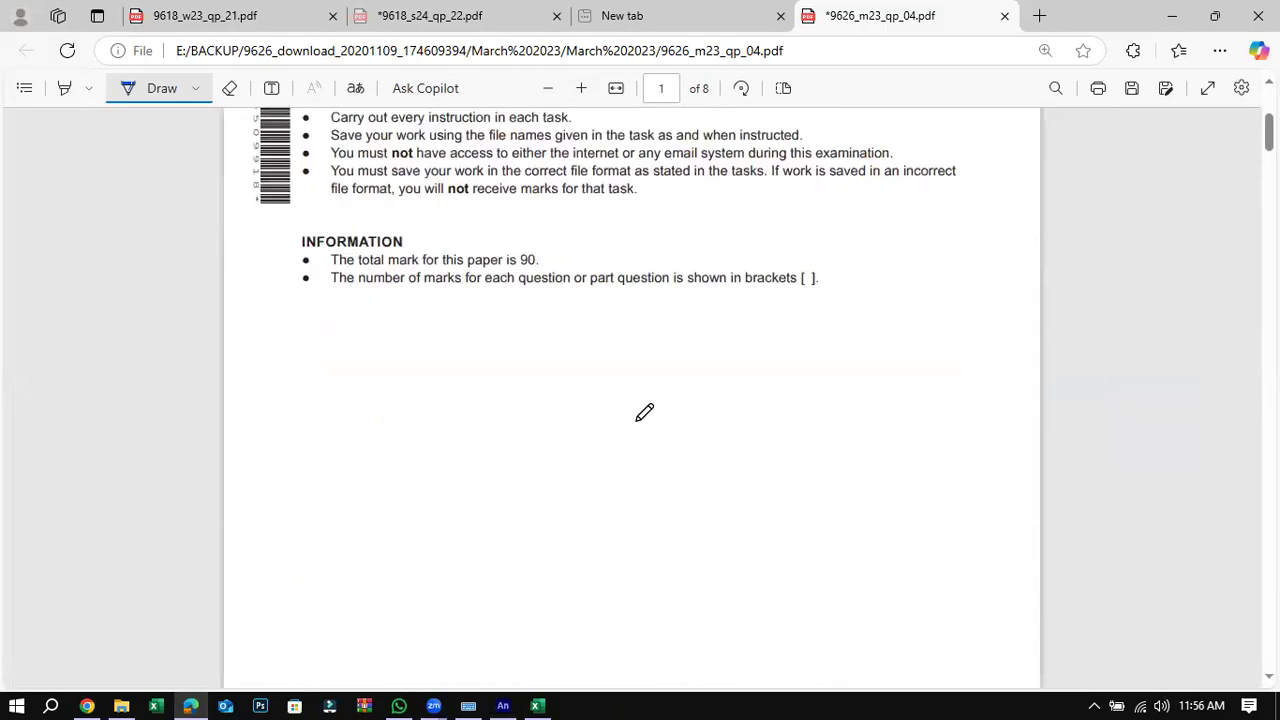
scroll(643, 425, down, 5)
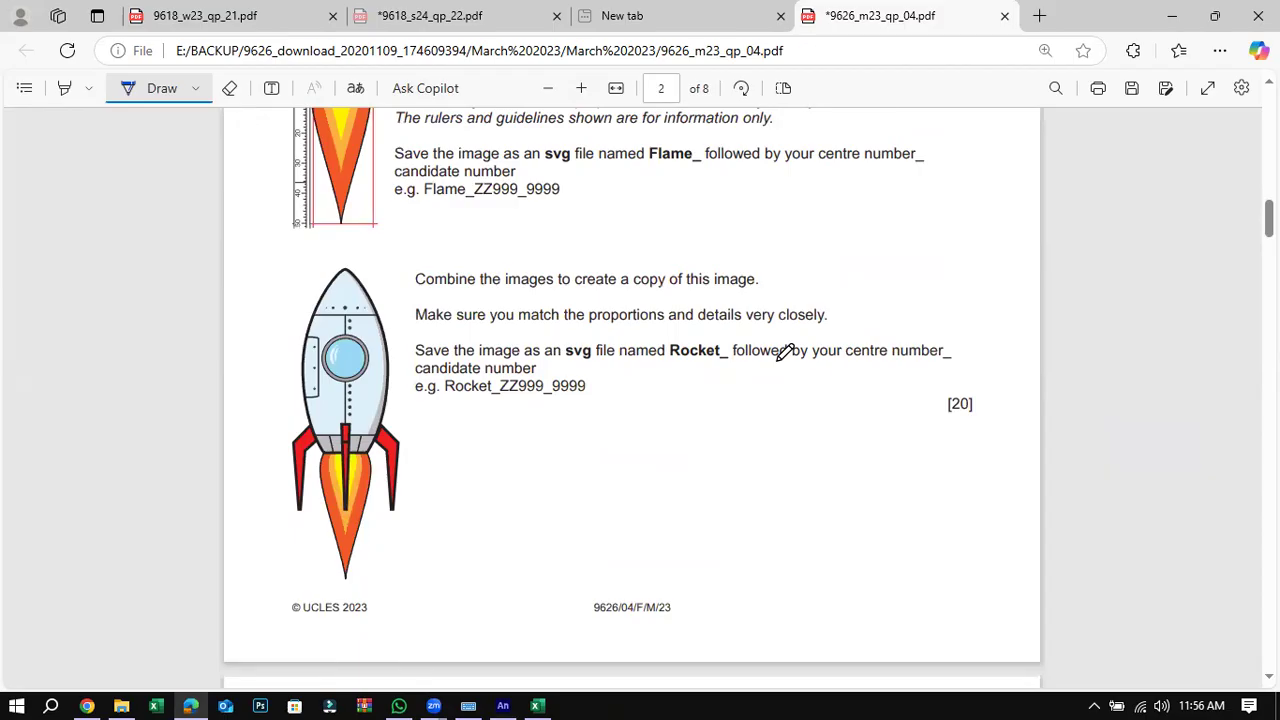
Step: Open Snipping Tool and capture the list of participants in the Zoom meeting
key(super)
text(S)
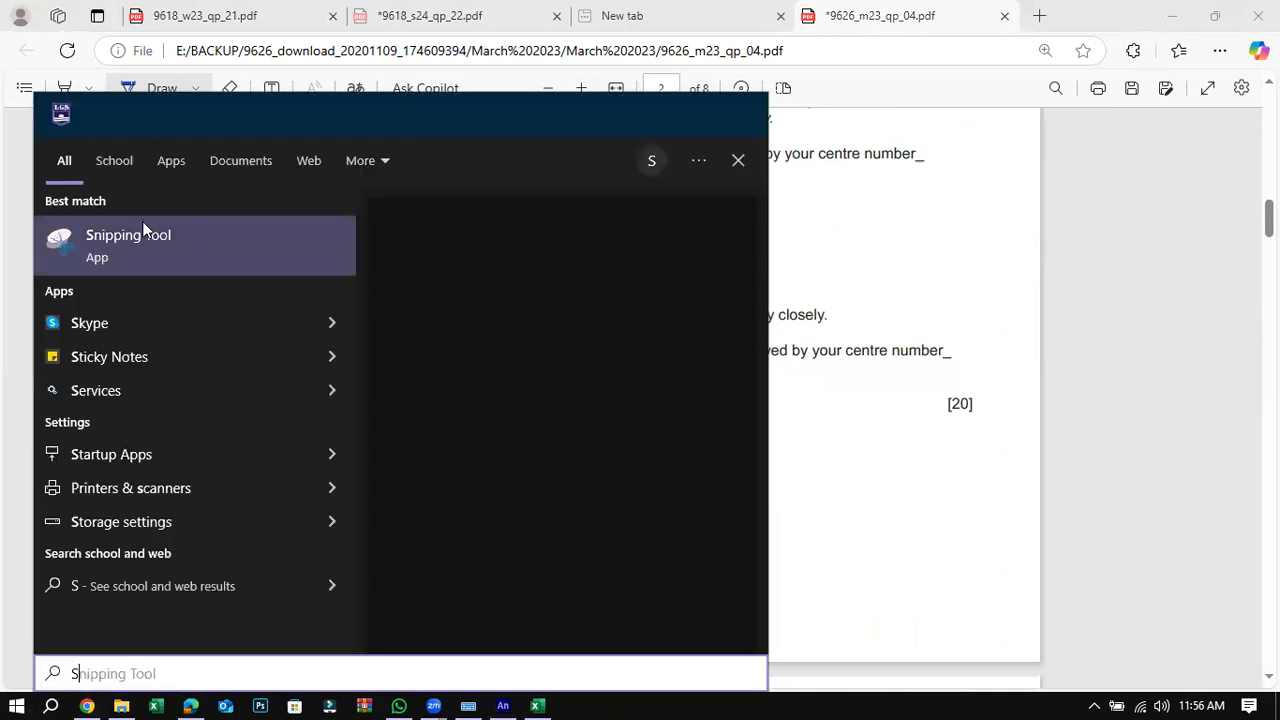
click(300, 220)
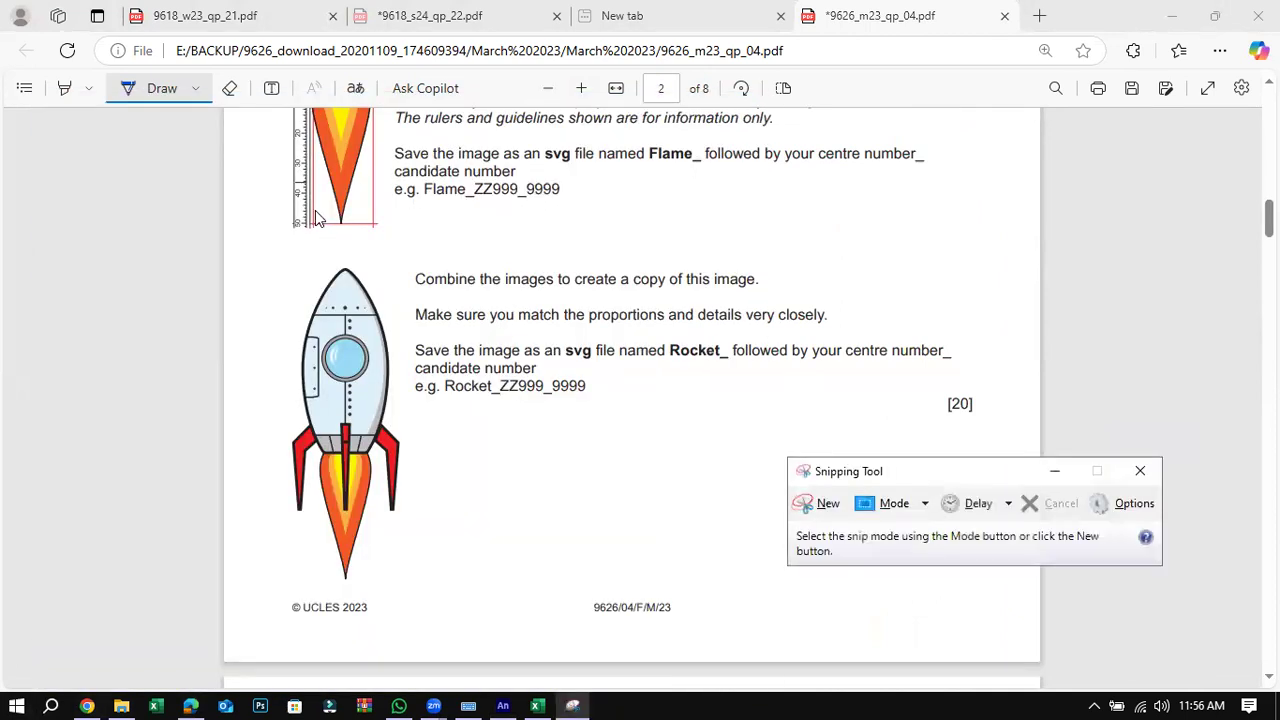
click(802, 503)
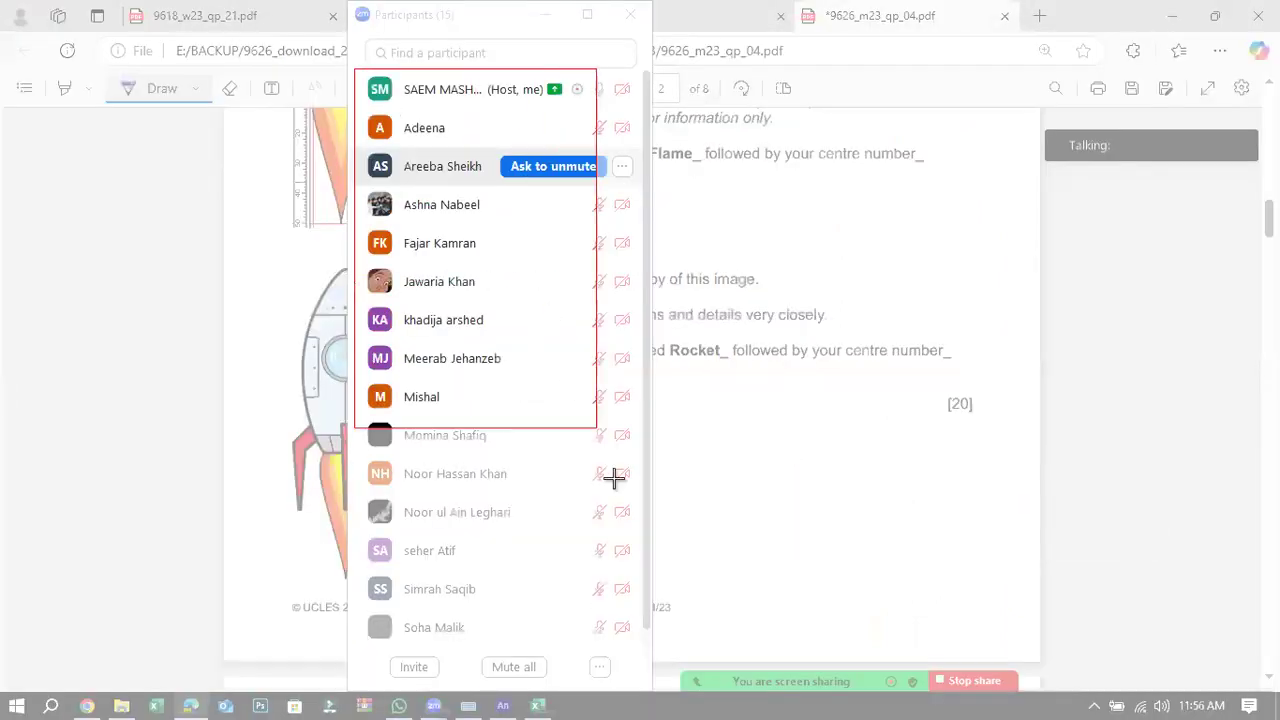
drag(614, 478, 642, 660)
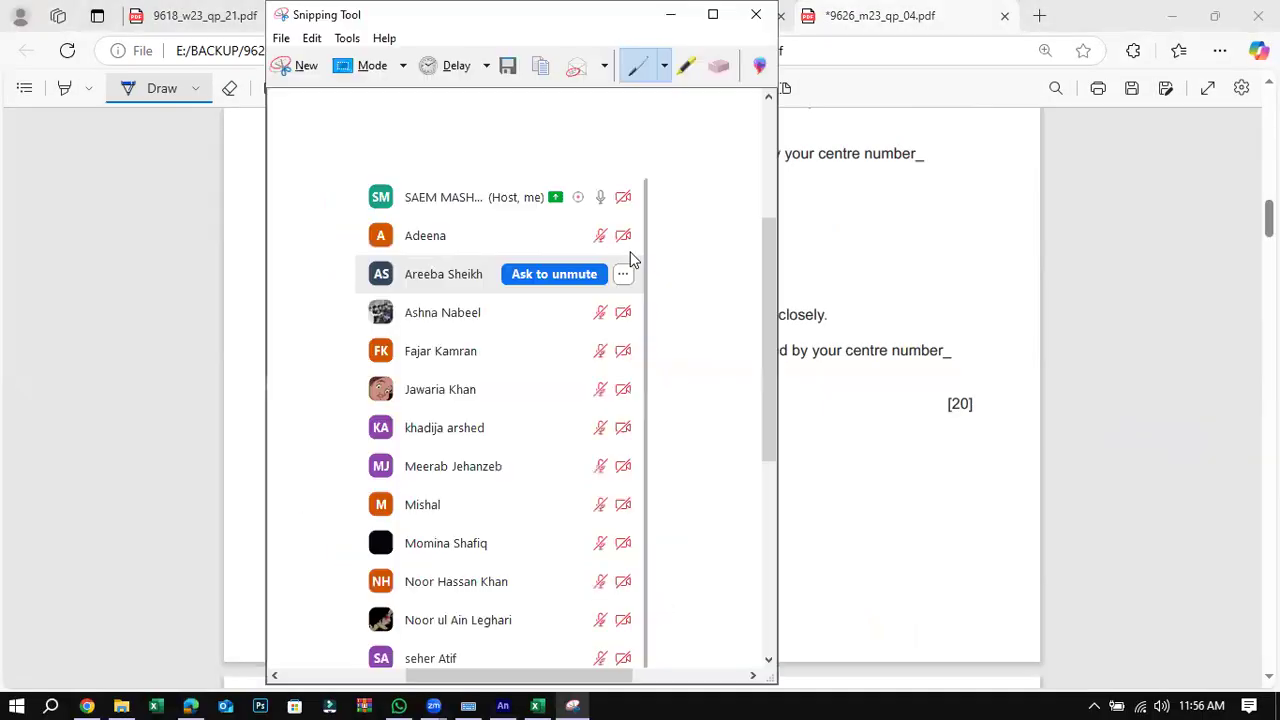
drag(323, 23, 755, 88)
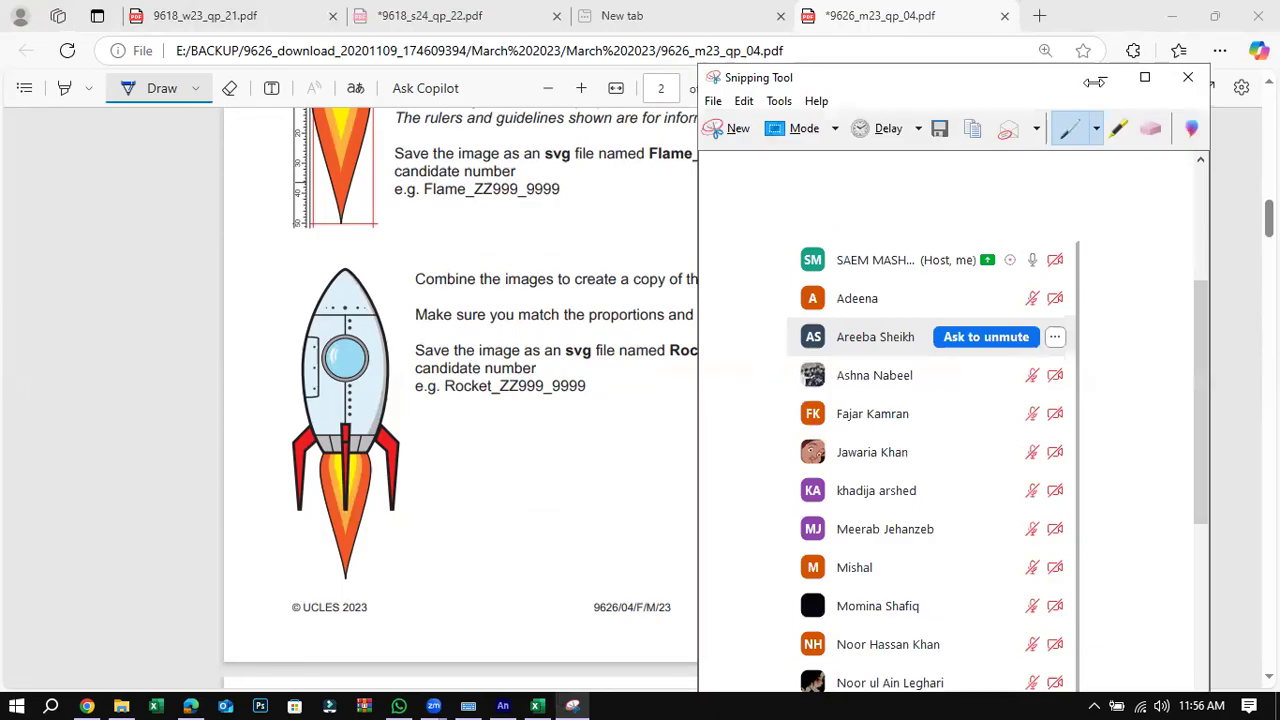
Step: Save the snip as the JPEG file "A1 IT 9626 15TH NOV 2024 1A1" in the ATTENDANCE folder and minimize Snipping Tool
click(713, 101)
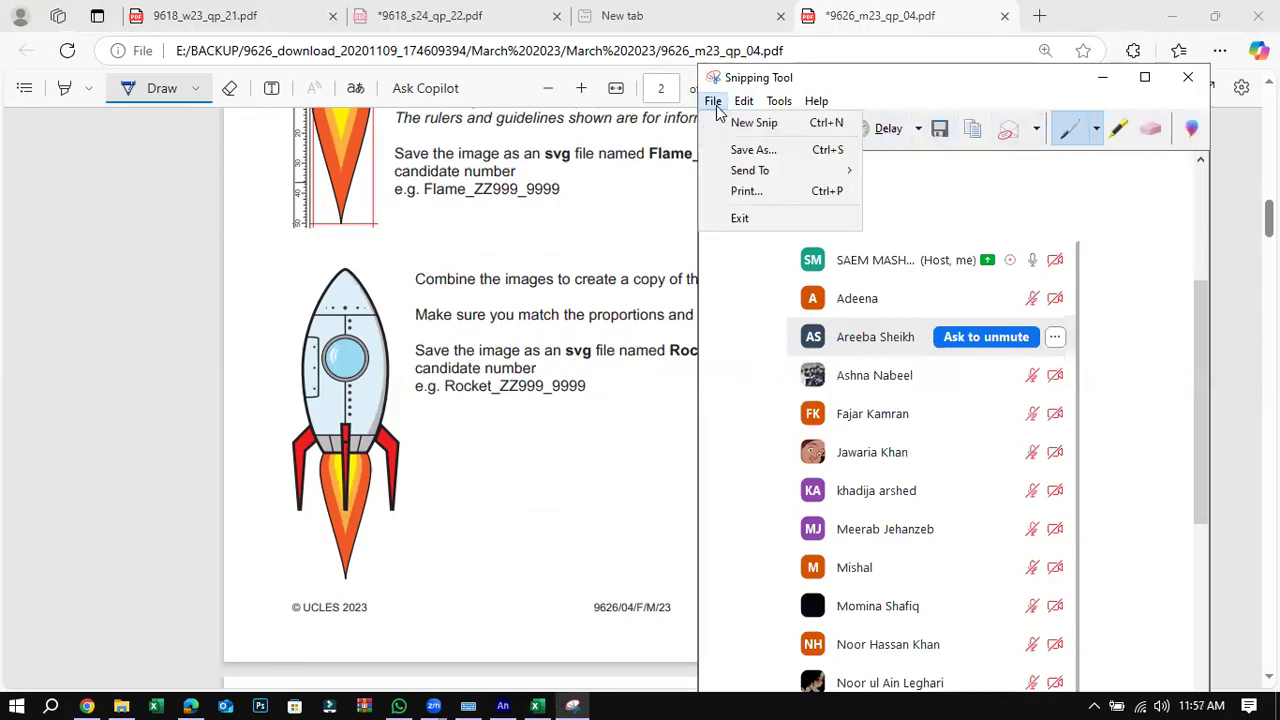
click(735, 150)
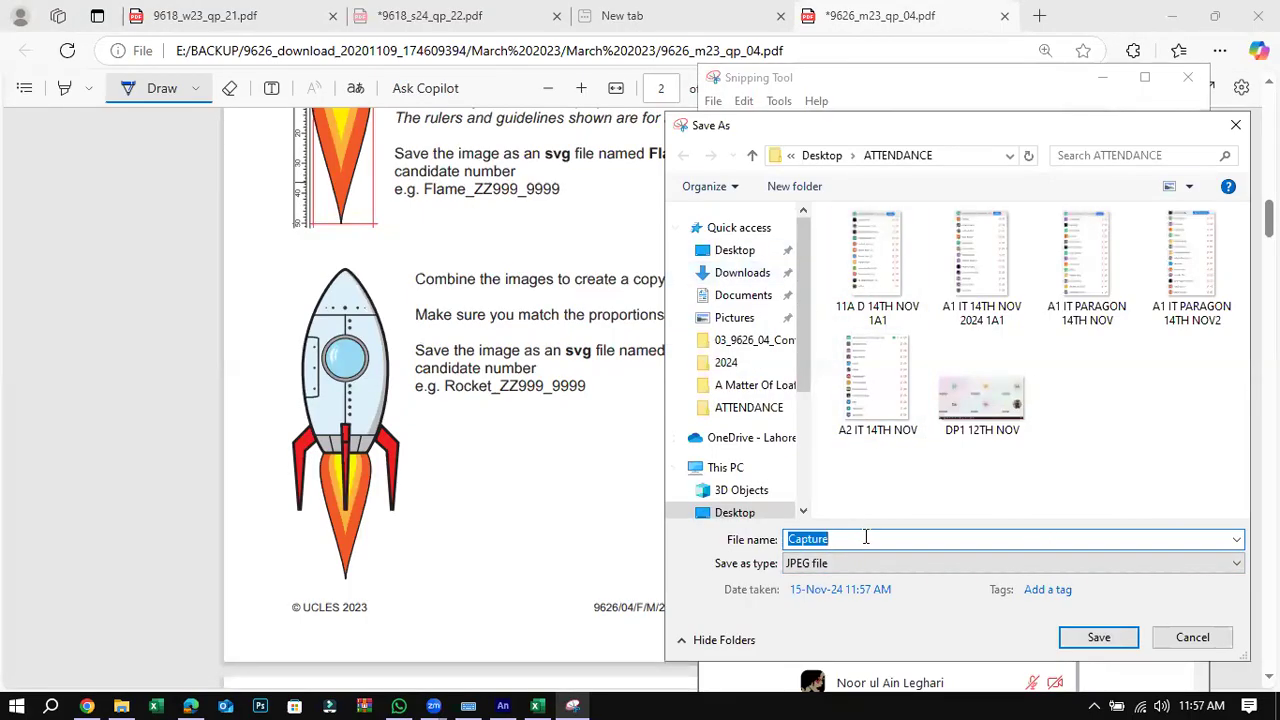
text(A1)
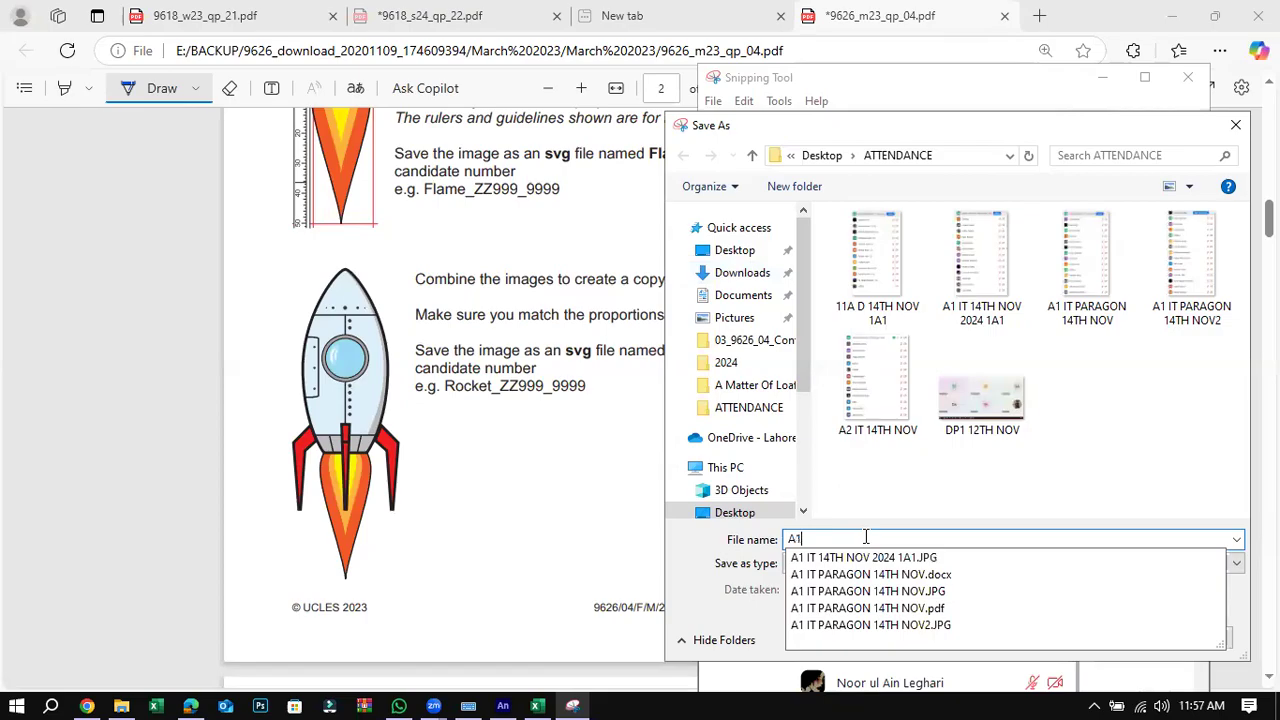
text( IT 9626)
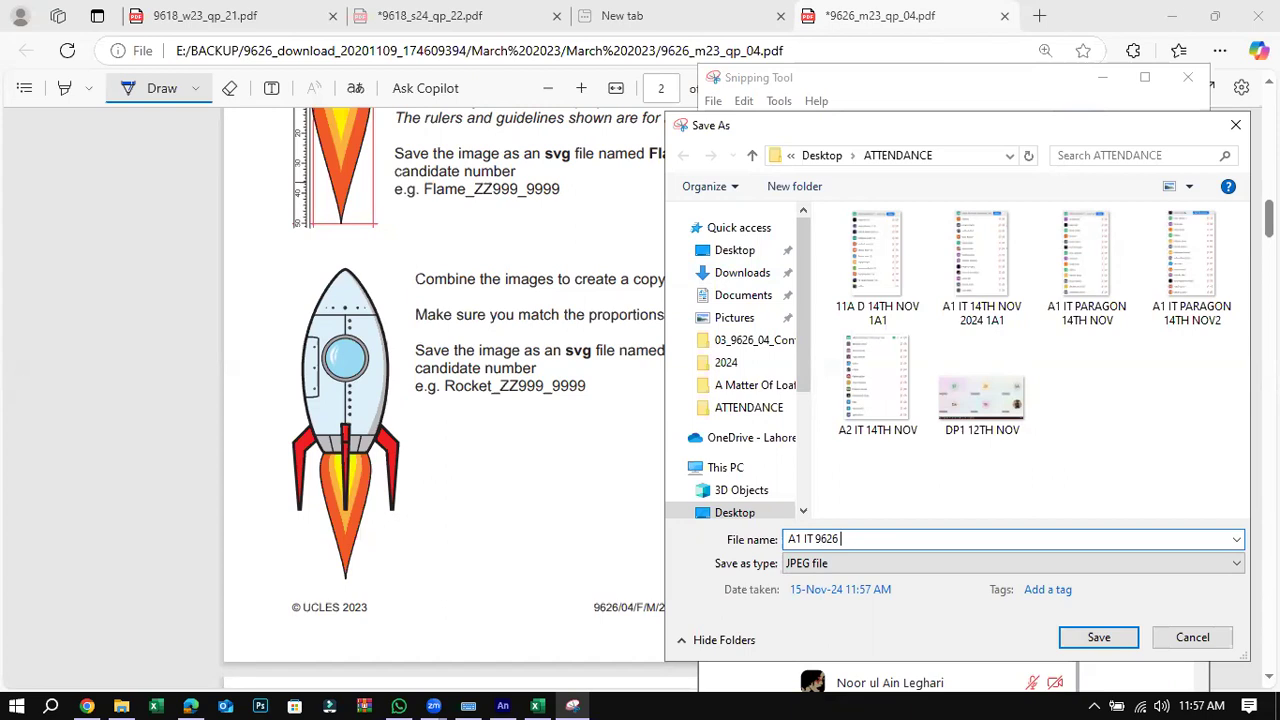
text(15TH NOV 2024 1A1)
key(Return)
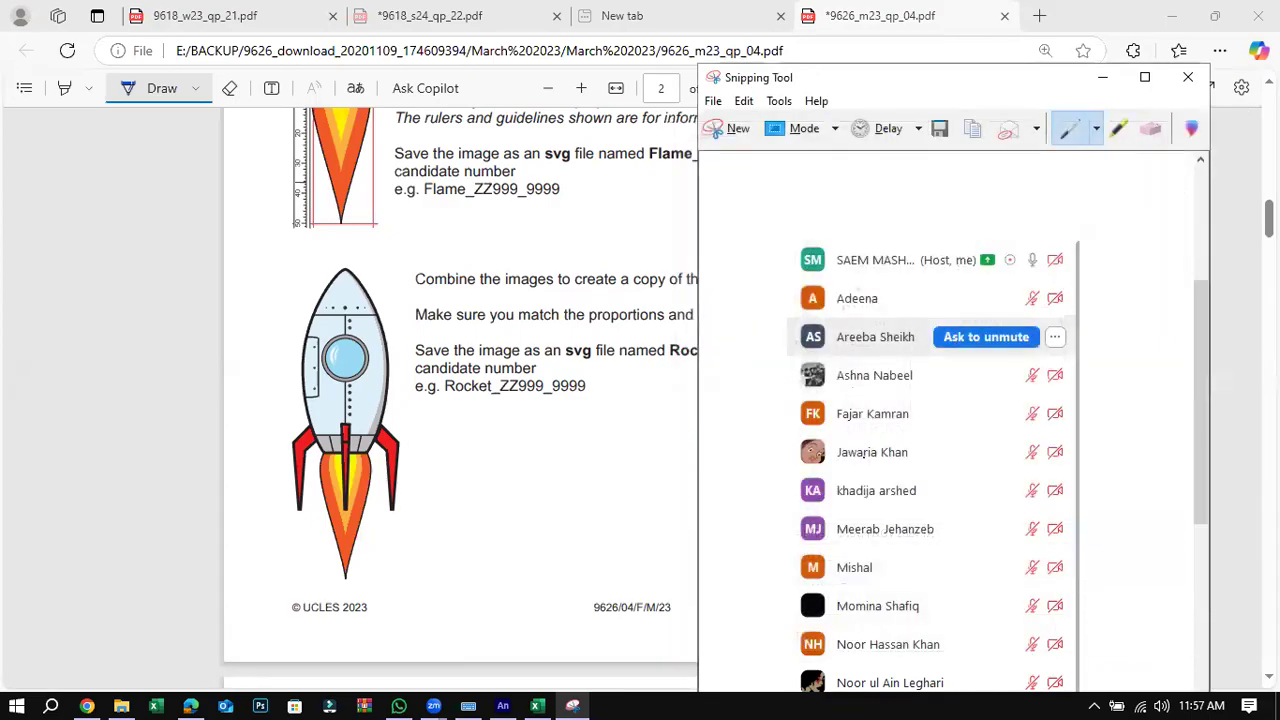
click(1102, 79)
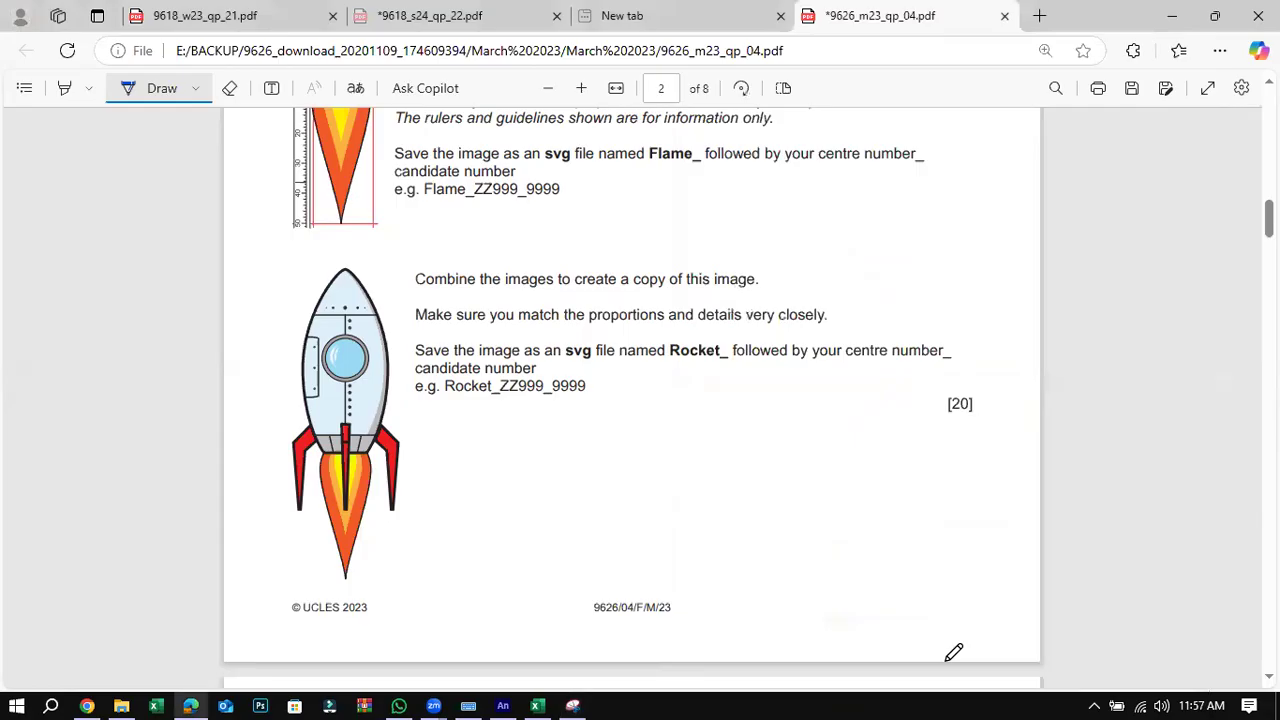